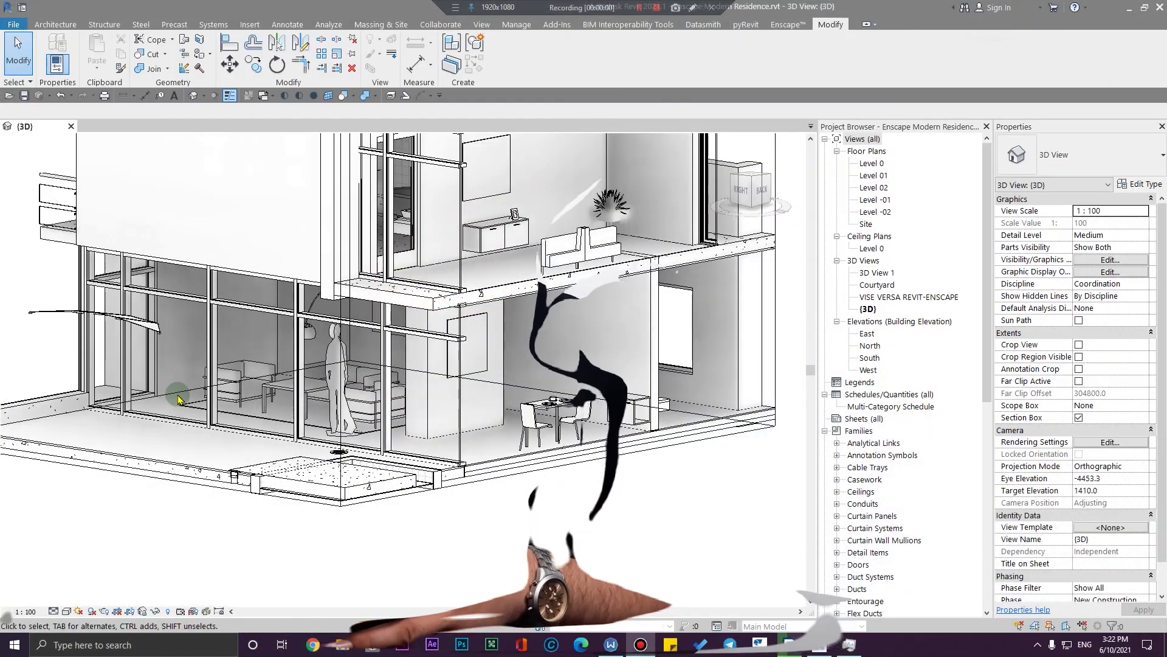
Temporarily isolate the ground-floor Standard 20.0 wall in front of the seating area in the 3D view
{"action": "scroll", "coordinate": [188, 438], "scroll_direction": "up", "scroll_amount": 3}
{"action": "middle_click_drag", "start_coordinate": [365, 469], "coordinate": [448, 450], "text": "shift"}
{"action": "scroll", "coordinate": [343, 328], "scroll_direction": "down", "scroll_amount": 2}
{"action": "middle_click_drag", "start_coordinate": [279, 401], "coordinate": [651, 395], "text": "shift"}
{"action": "left_click", "coordinate": [422, 340]}
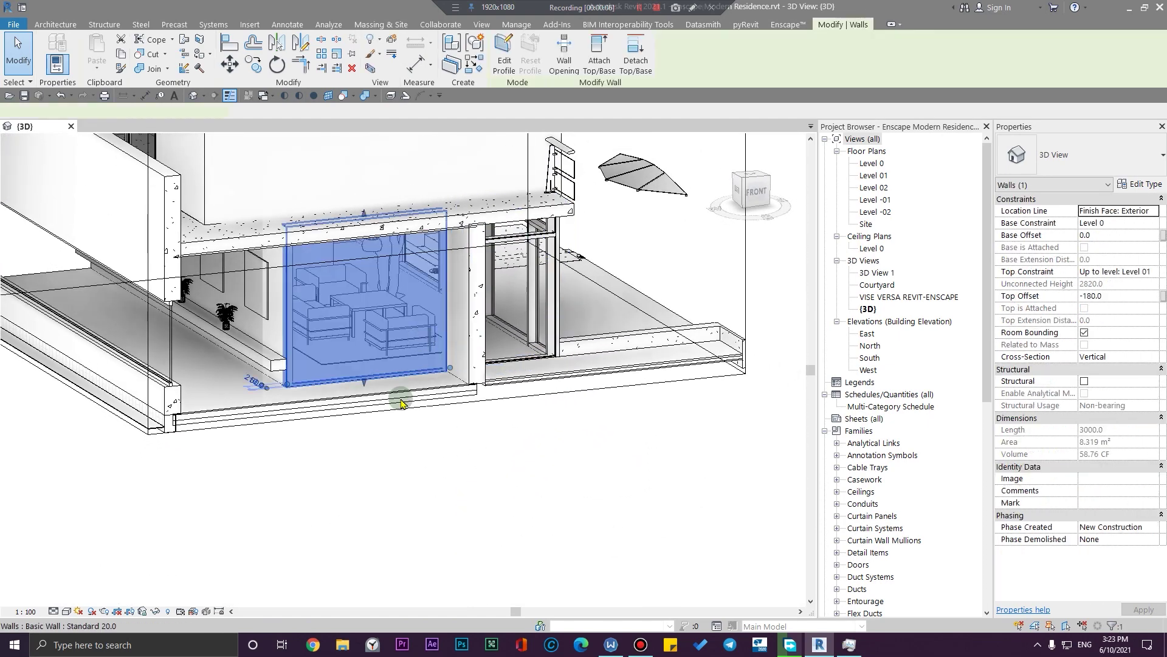
{"action": "left_click", "coordinate": [157, 612]}
{"action": "left_click", "coordinate": [201, 572]}
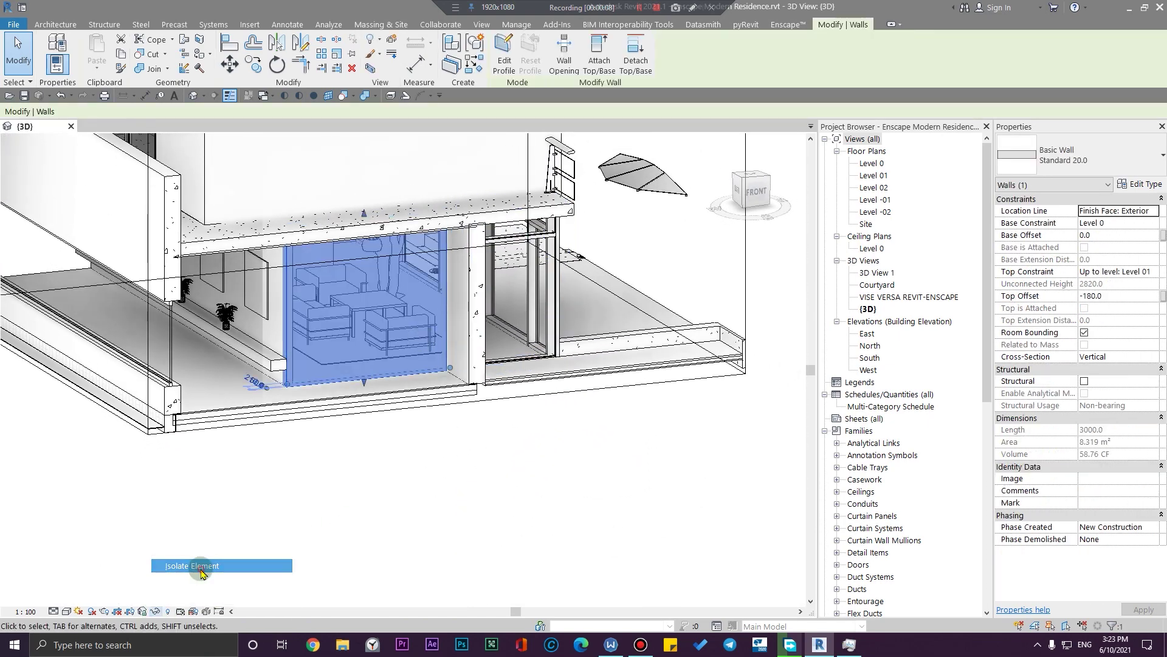
{"action": "middle_click_drag", "start_coordinate": [613, 502], "coordinate": [577, 470], "text": "shift"}
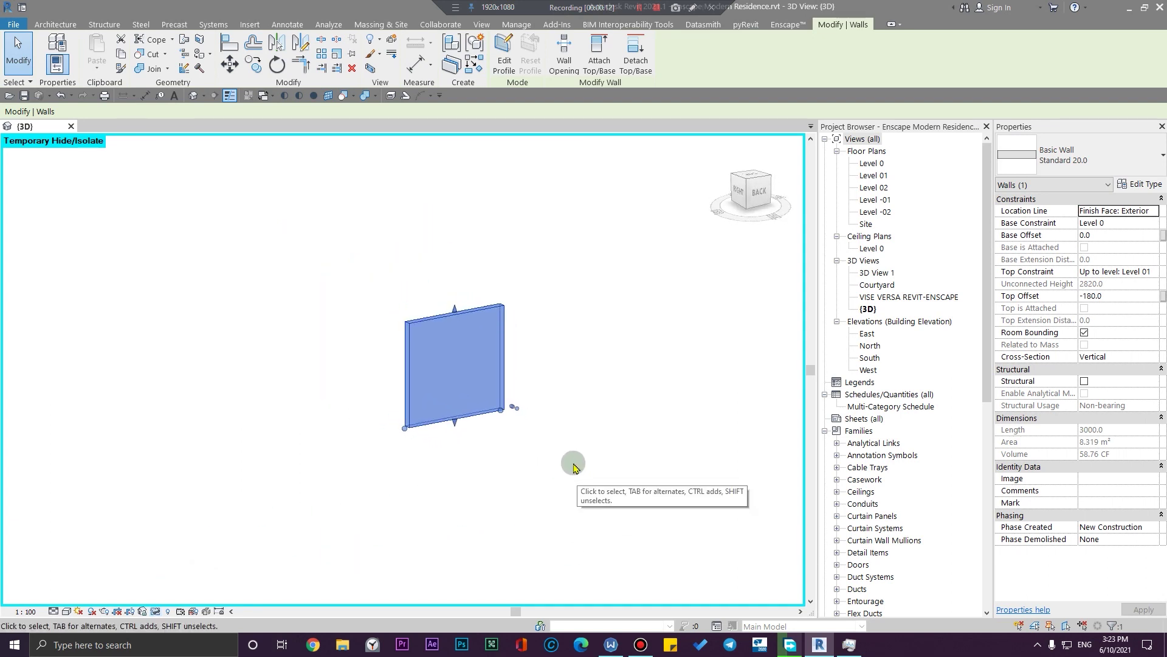
{"action": "scroll", "coordinate": [571, 428], "scroll_direction": "up", "scroll_amount": 2}
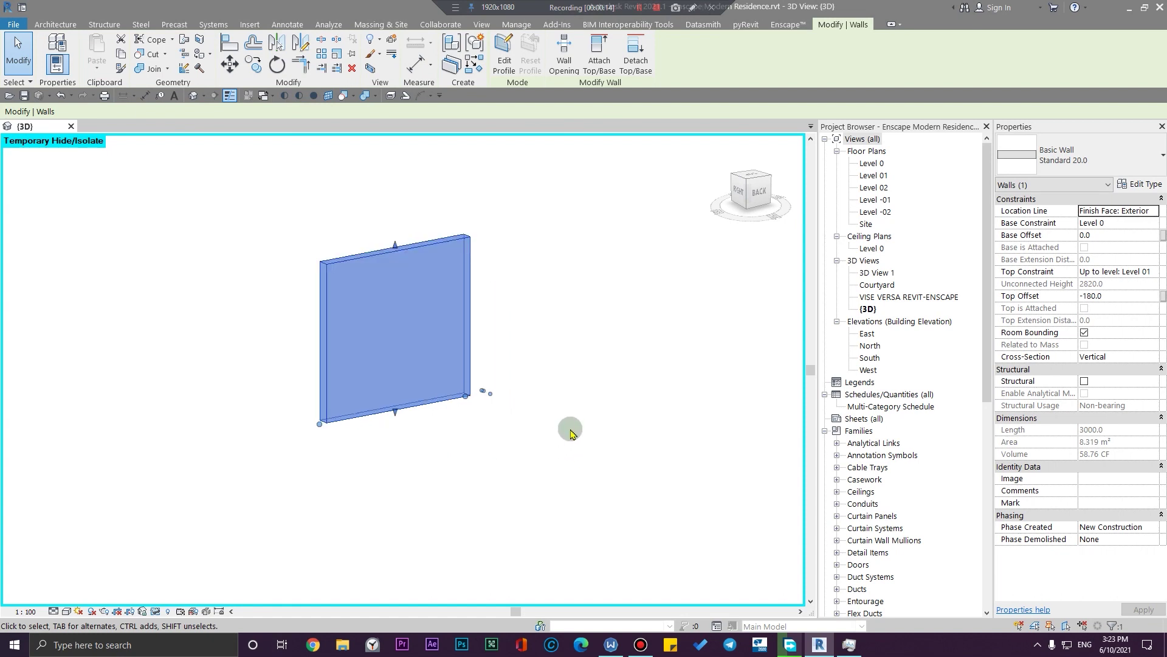
Deselect the isolated wall and orient the 3D view to look straight down on it from the top
{"action": "left_click", "coordinate": [526, 467]}
{"action": "middle_click_drag", "start_coordinate": [439, 453], "coordinate": [504, 399]}
{"action": "scroll", "coordinate": [510, 319], "scroll_direction": "up", "scroll_amount": 5}
{"action": "scroll", "coordinate": [561, 338], "scroll_direction": "down", "scroll_amount": 4}
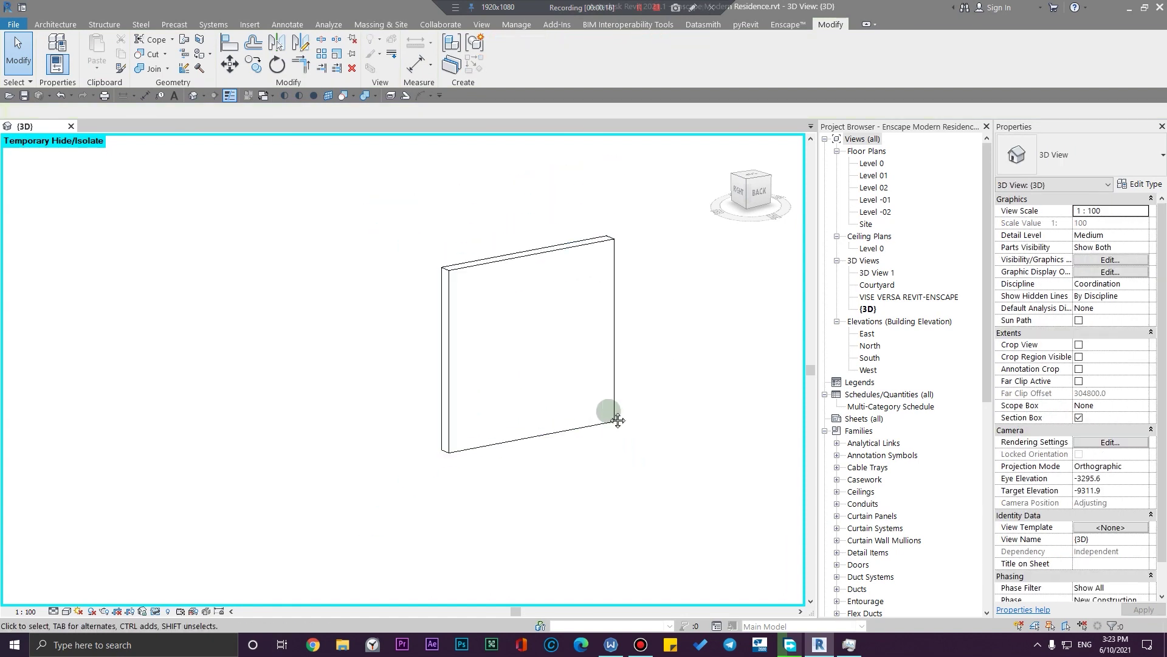
{"action": "middle_click_drag", "start_coordinate": [615, 411], "coordinate": [486, 407]}
{"action": "scroll", "coordinate": [485, 403], "scroll_direction": "down", "scroll_amount": 2}
{"action": "middle_click_drag", "start_coordinate": [487, 467], "coordinate": [691, 458], "text": "shift"}
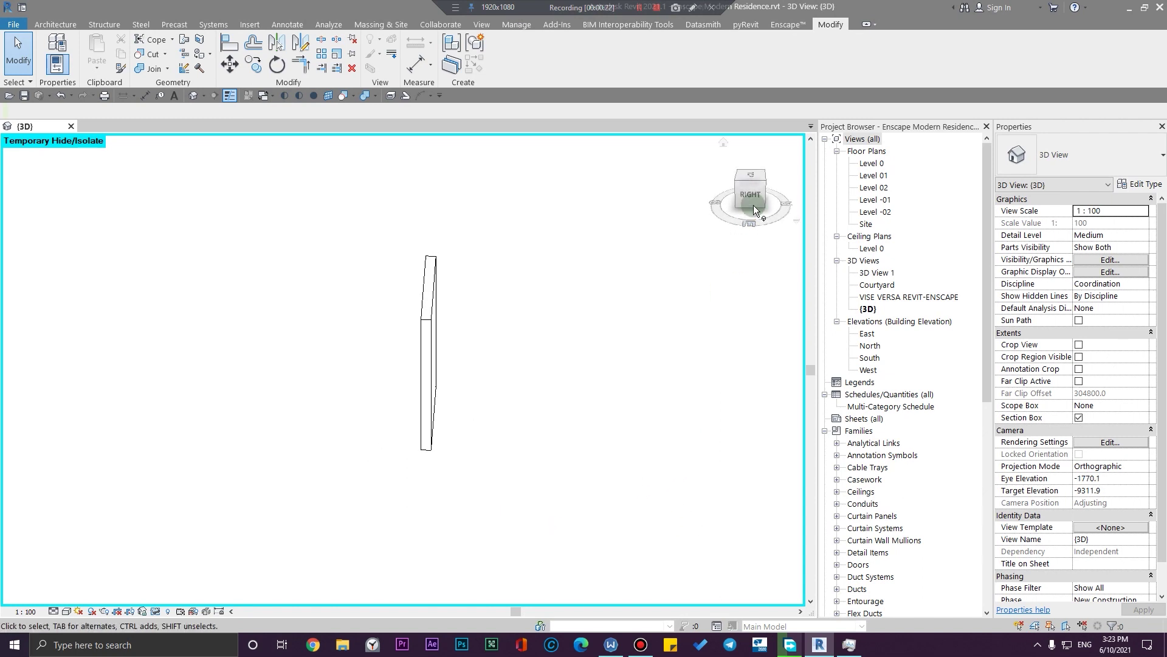
{"action": "left_click_drag", "start_coordinate": [753, 205], "coordinate": [753, 157]}
{"action": "left_click", "coordinate": [756, 194]}
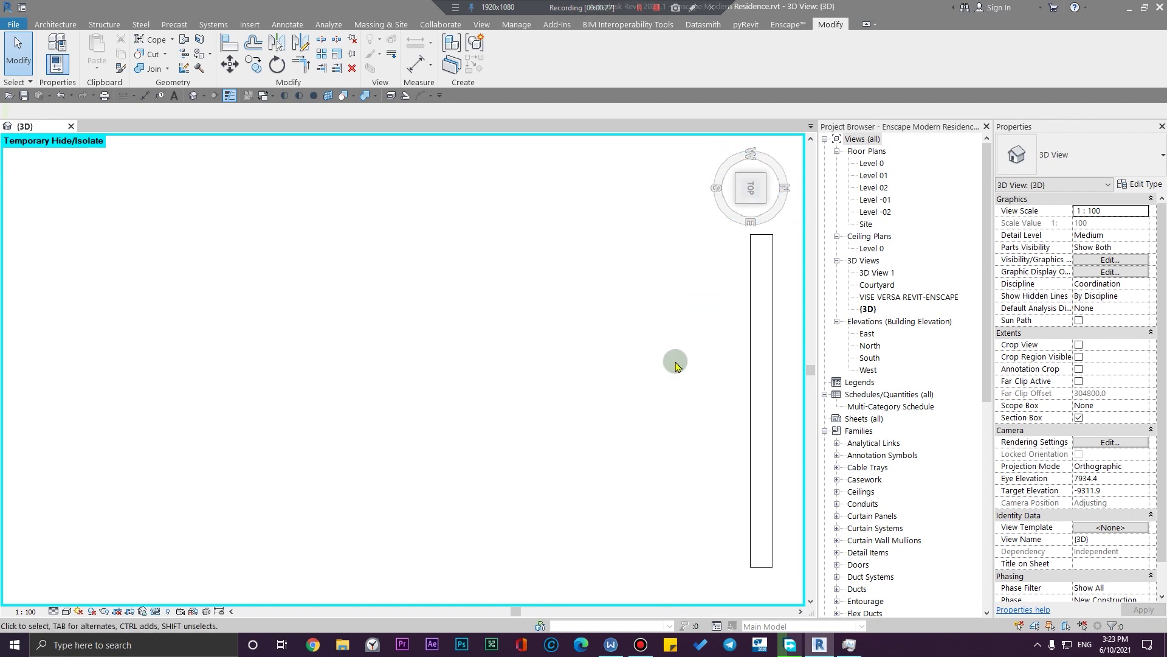
{"action": "middle_click_drag", "start_coordinate": [609, 419], "coordinate": [442, 382]}
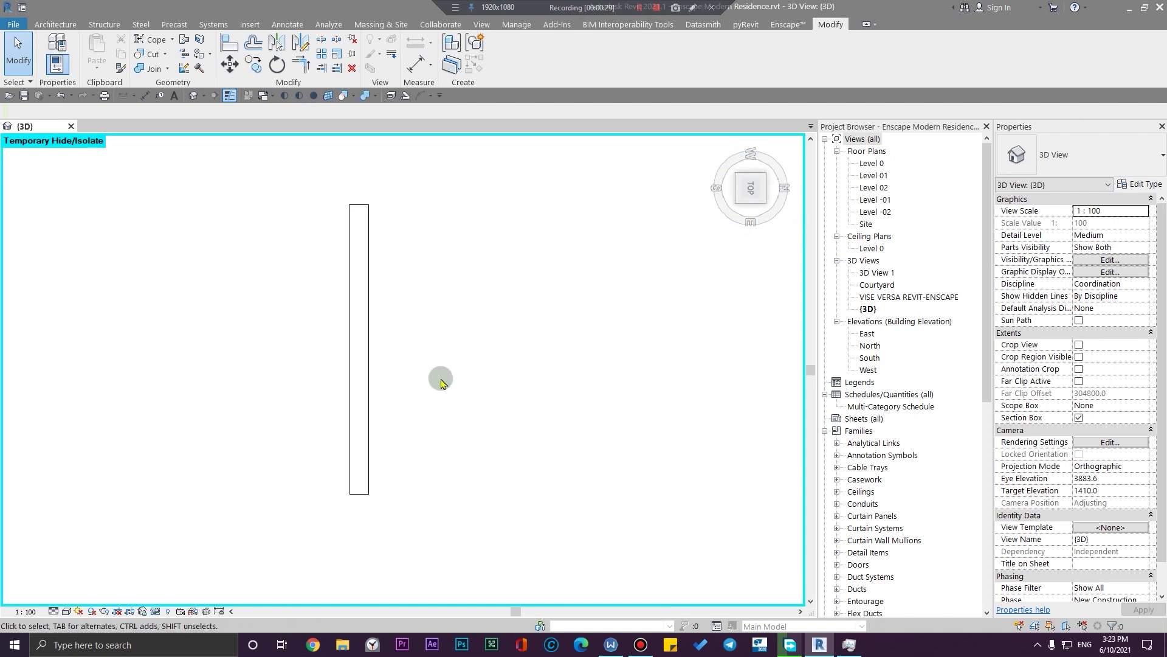
Start an in-place mass named "para wall"
{"action": "left_click", "coordinate": [368, 26]}
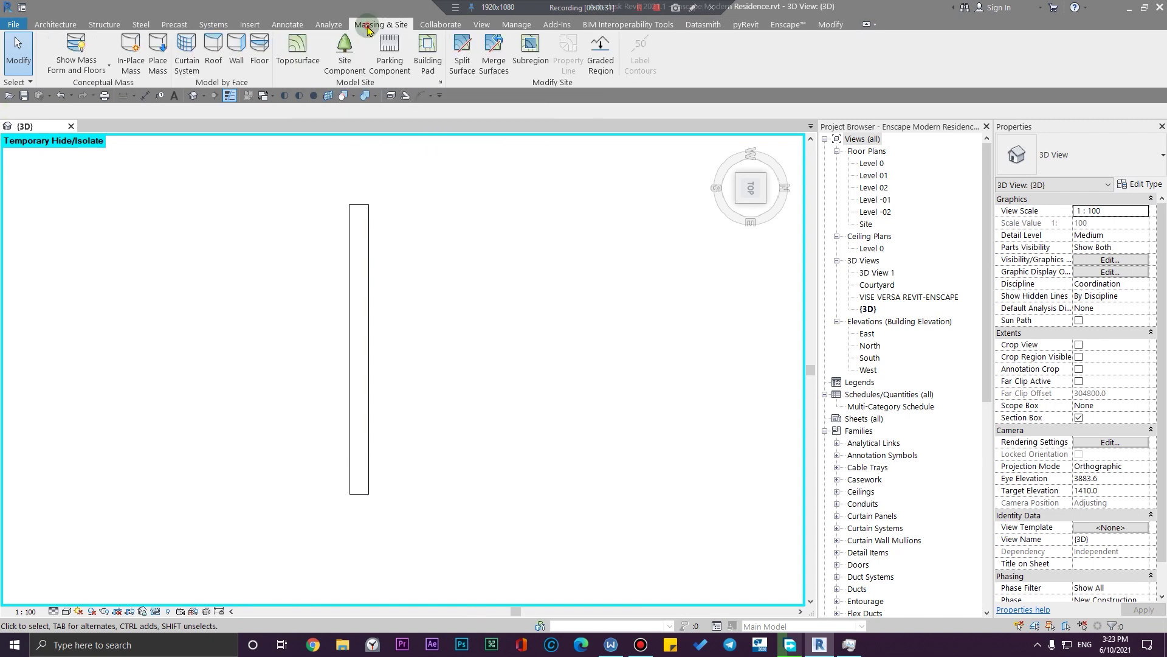
{"action": "left_click", "coordinate": [129, 68]}
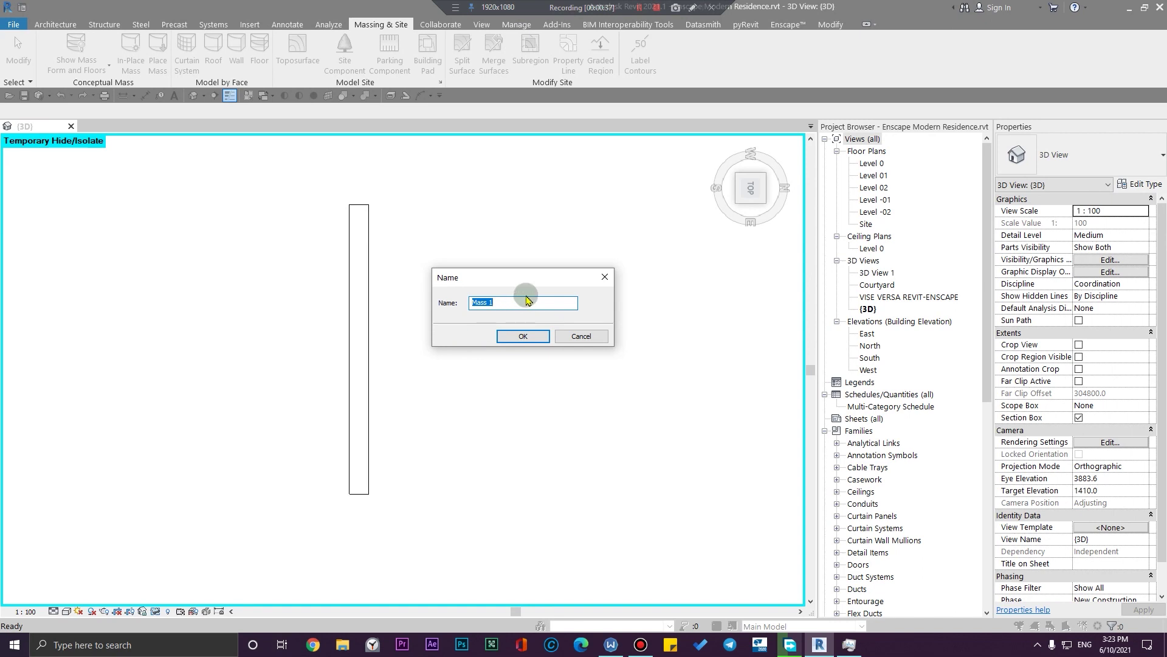
{"action": "type", "text": "para wall"}
{"action": "key", "text": "Return"}
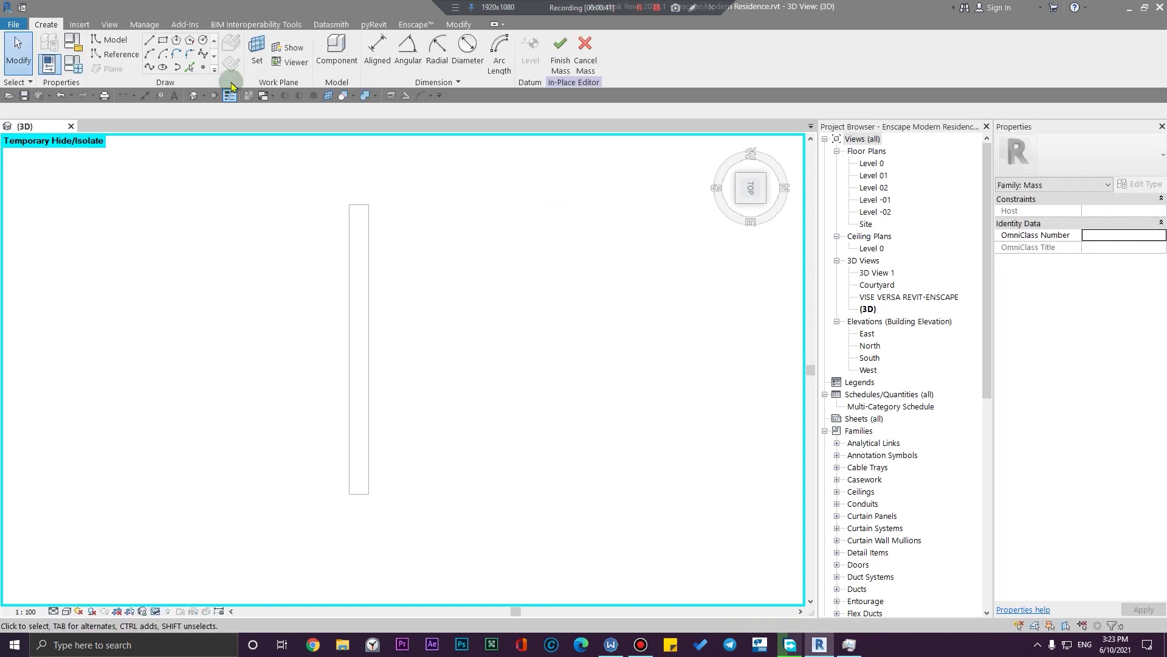
{"action": "left_click", "coordinate": [119, 59]}
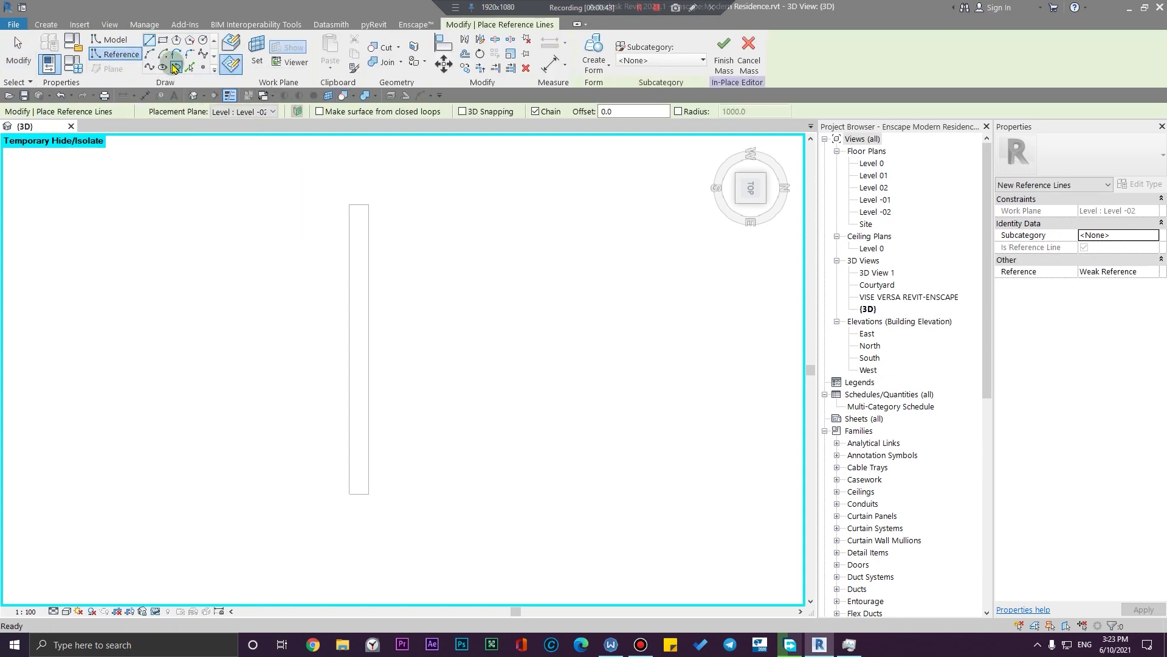
{"action": "left_click", "coordinate": [266, 69]}
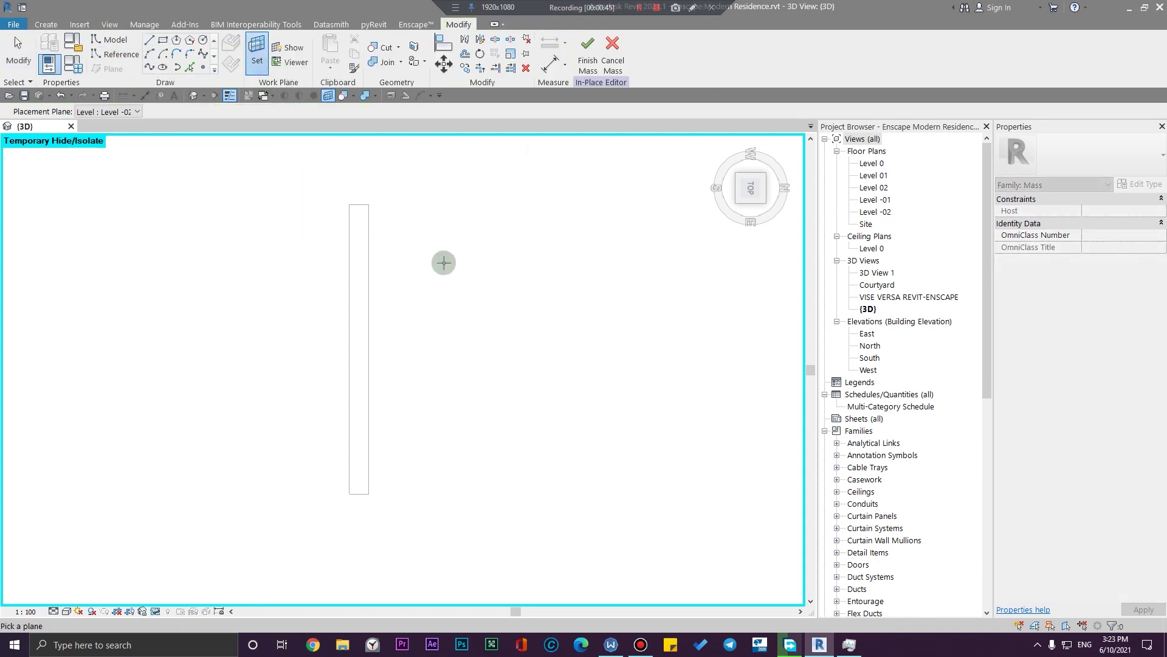
{"action": "left_click", "coordinate": [122, 111]}
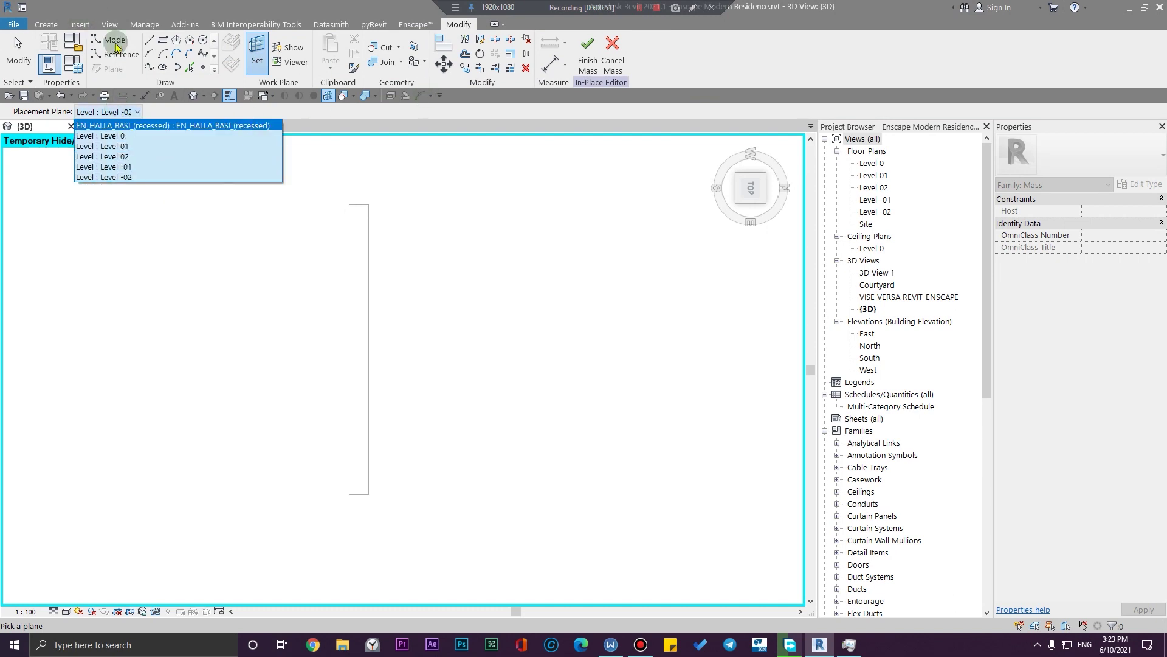
{"action": "left_click", "coordinate": [266, 89]}
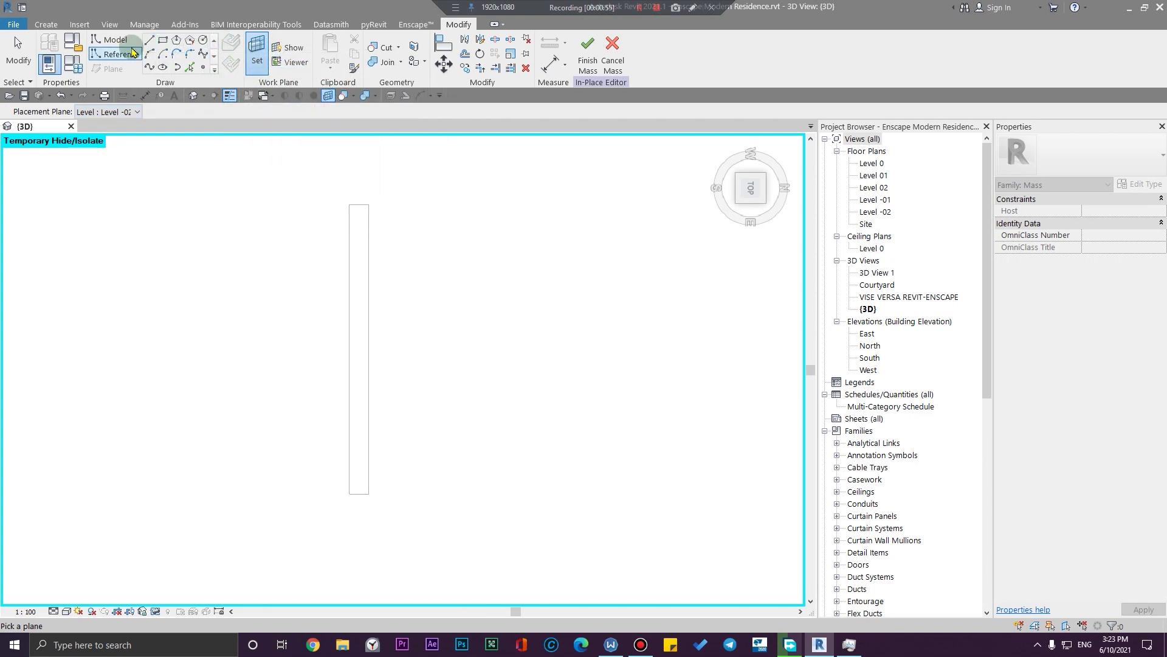
Draw a straight reference line about 1160 mm long from the wall's end corner, perpendicular to the wall's length
{"action": "left_click", "coordinate": [116, 54]}
{"action": "left_click", "coordinate": [230, 43]}
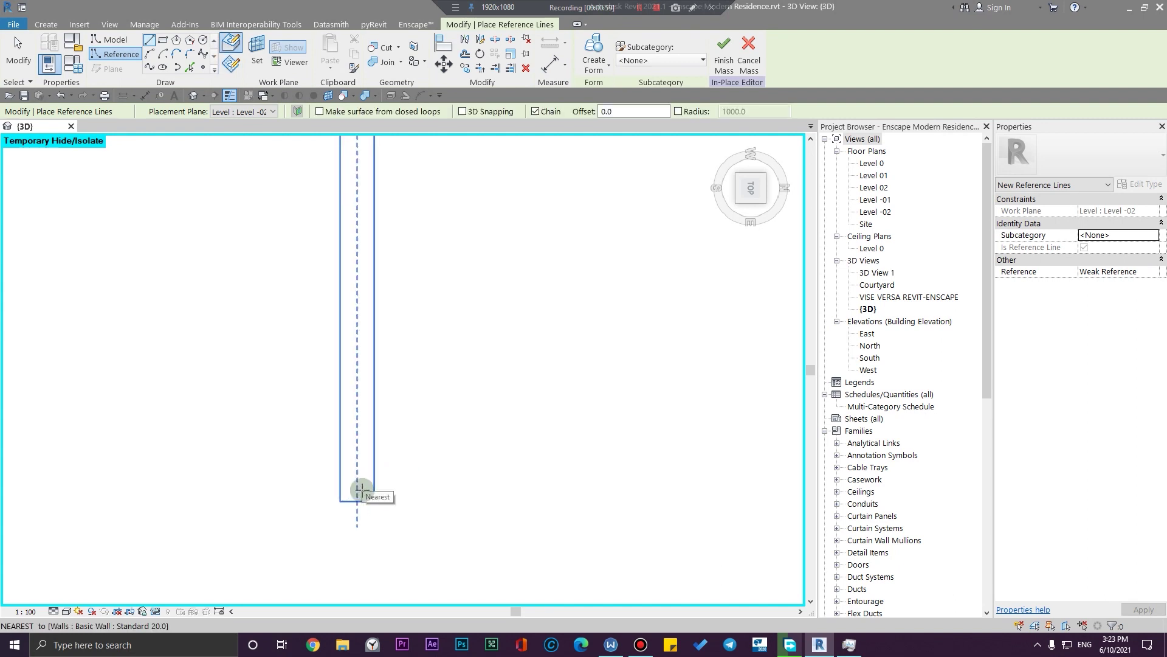
{"action": "left_click", "coordinate": [340, 500]}
{"action": "left_click", "coordinate": [539, 501]}
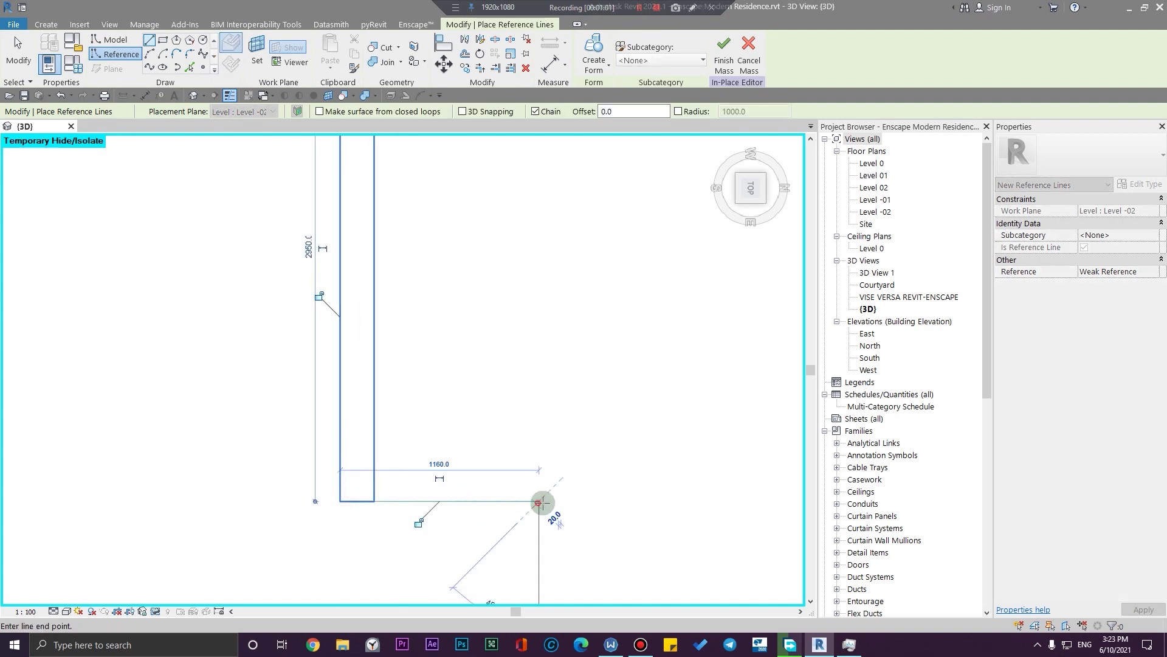
{"action": "scroll", "coordinate": [581, 567], "scroll_direction": "down", "scroll_amount": 5}
{"action": "key", "text": "Escape"}
{"action": "key", "text": "Escape"}
Set the work plane to the vertical plane of the reference line at the wall's upper end corner
{"action": "middle_click_drag", "start_coordinate": [609, 554], "coordinate": [592, 420], "text": "shift"}
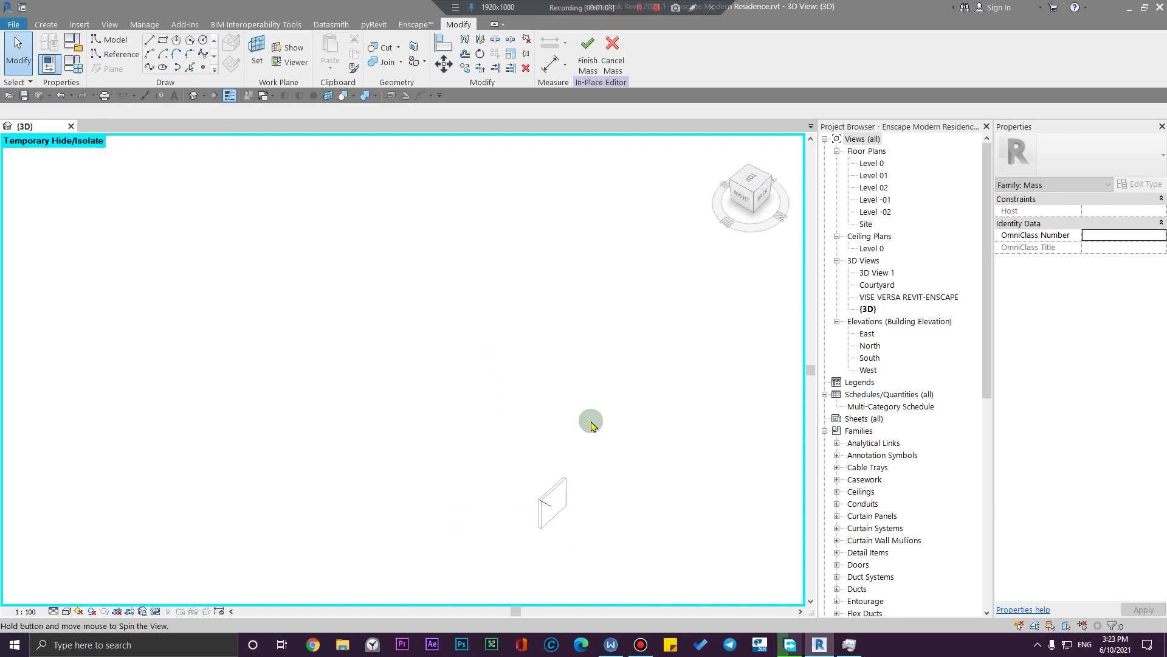
{"action": "middle_click_drag", "start_coordinate": [571, 547], "coordinate": [416, 467]}
{"action": "scroll", "coordinate": [383, 389], "scroll_direction": "up", "scroll_amount": 5}
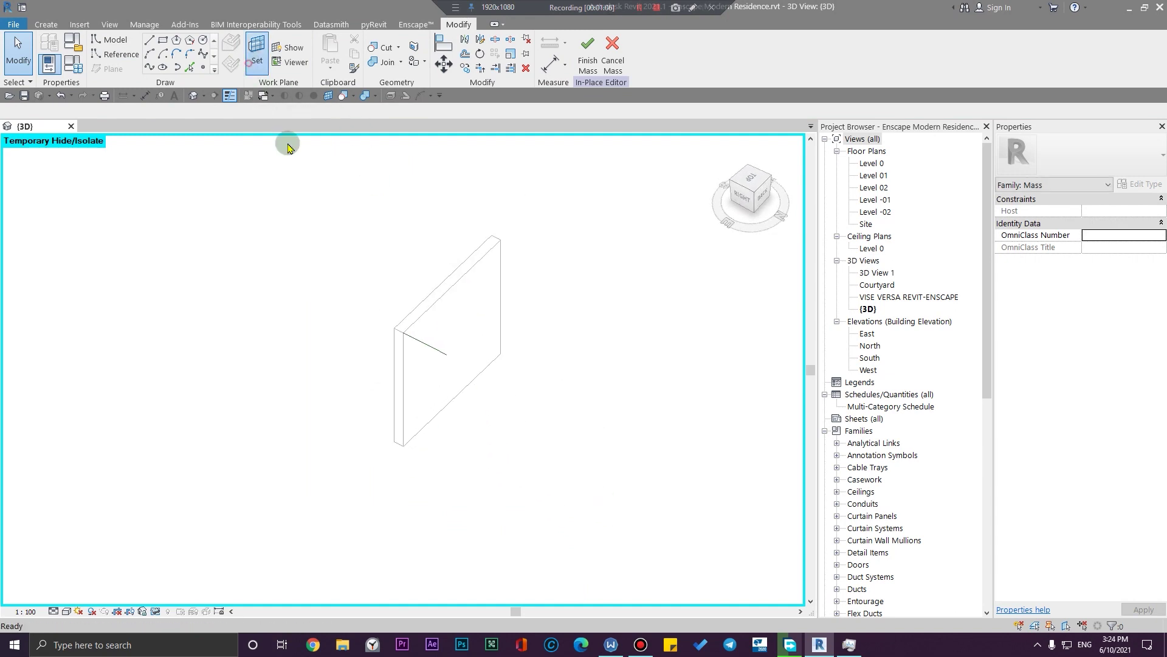
{"action": "scroll", "coordinate": [468, 425], "scroll_direction": "up", "scroll_amount": 3}
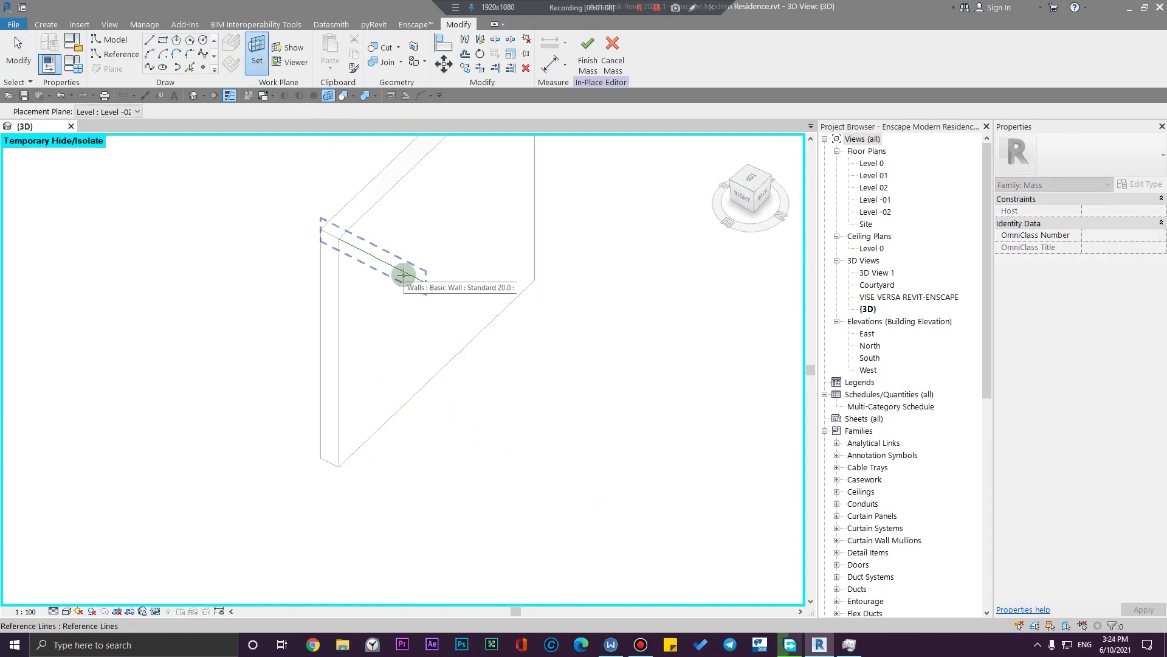
{"action": "left_click", "coordinate": [403, 271]}
In the Right view, draw a vertical model line on the active work plane along the wall's face, from its upper to its lower corner
{"action": "middle_click_drag", "start_coordinate": [474, 363], "coordinate": [622, 268], "text": "shift"}
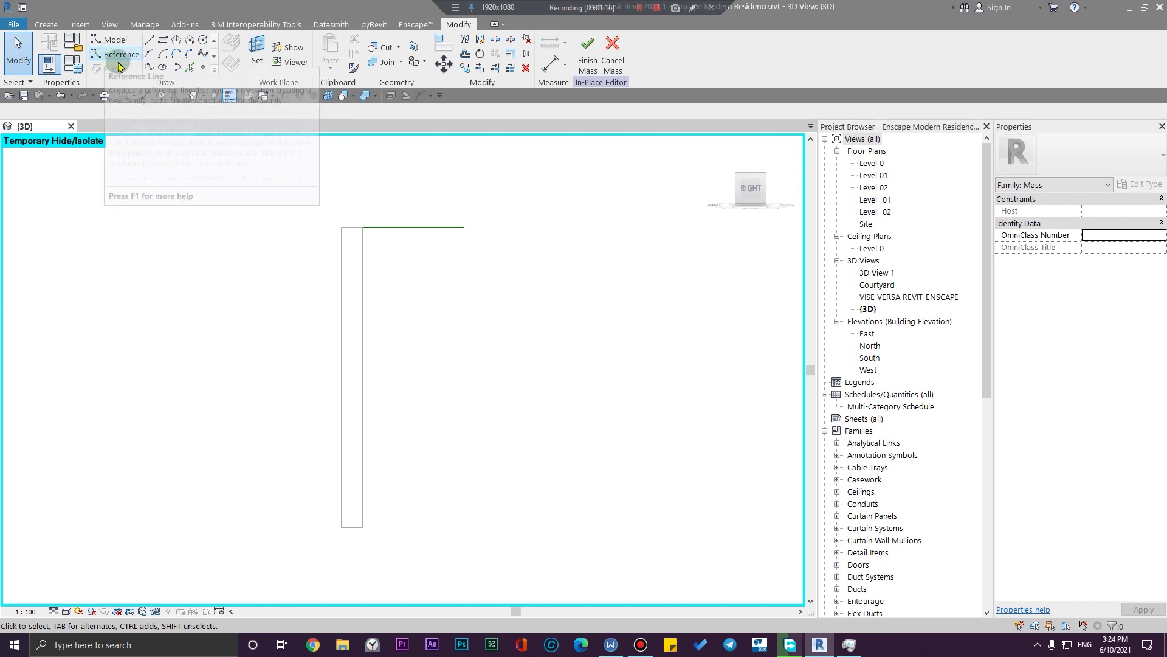
{"action": "left_click", "coordinate": [122, 54]}
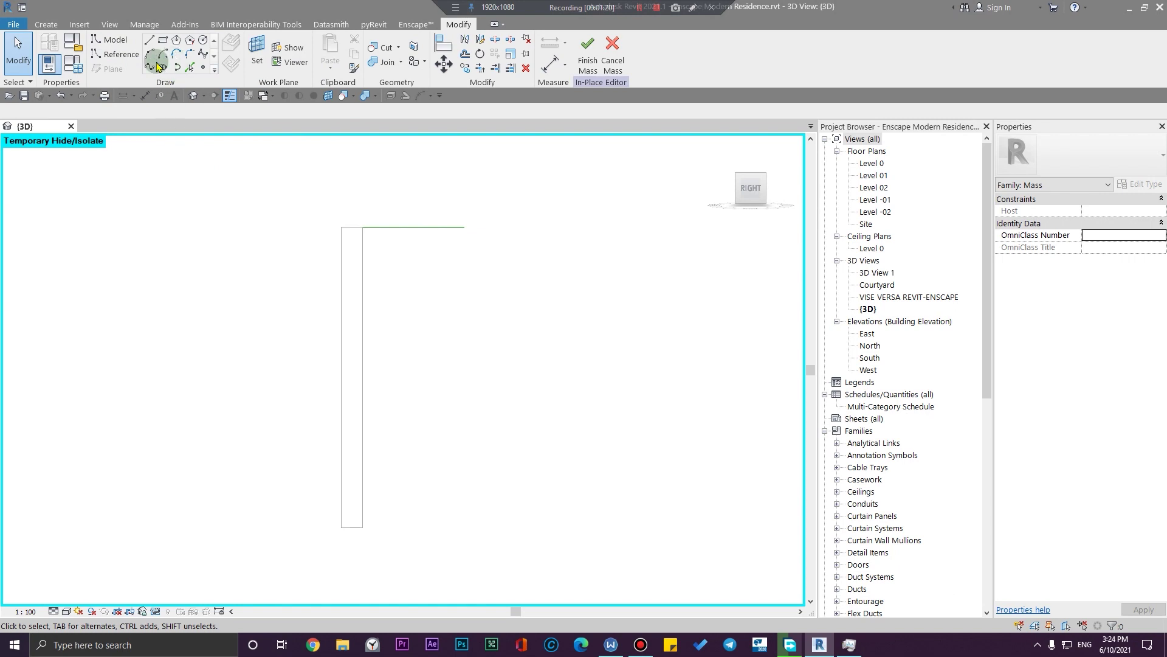
{"action": "left_click", "coordinate": [150, 54]}
{"action": "left_click", "coordinate": [150, 68]}
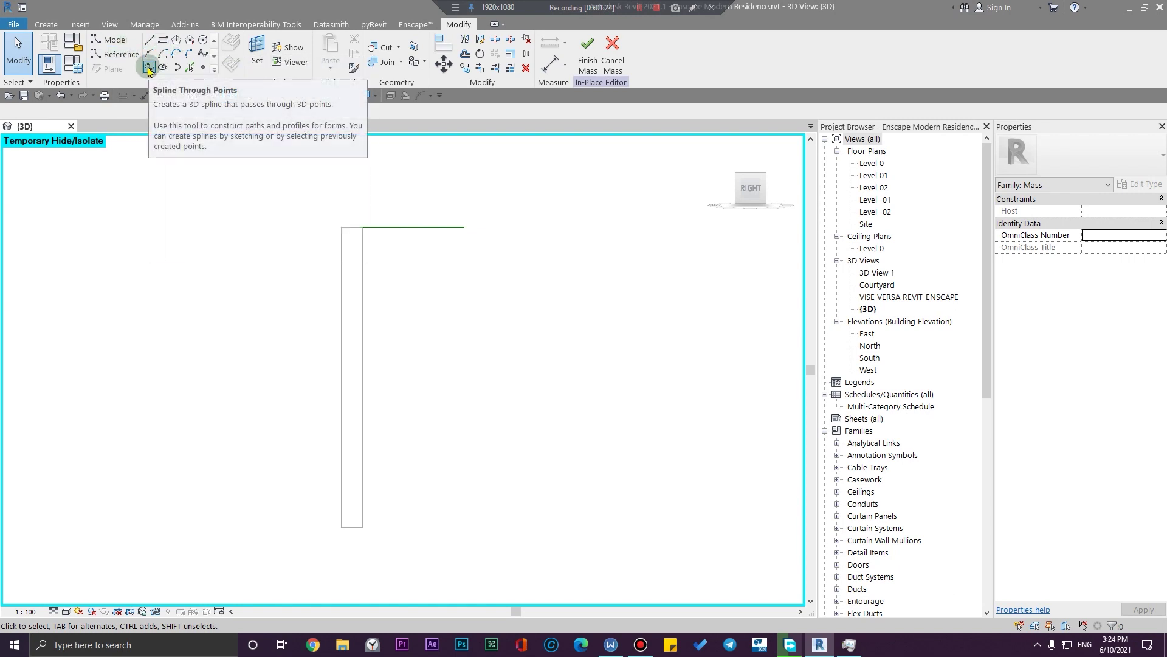
{"action": "left_click", "coordinate": [149, 41]}
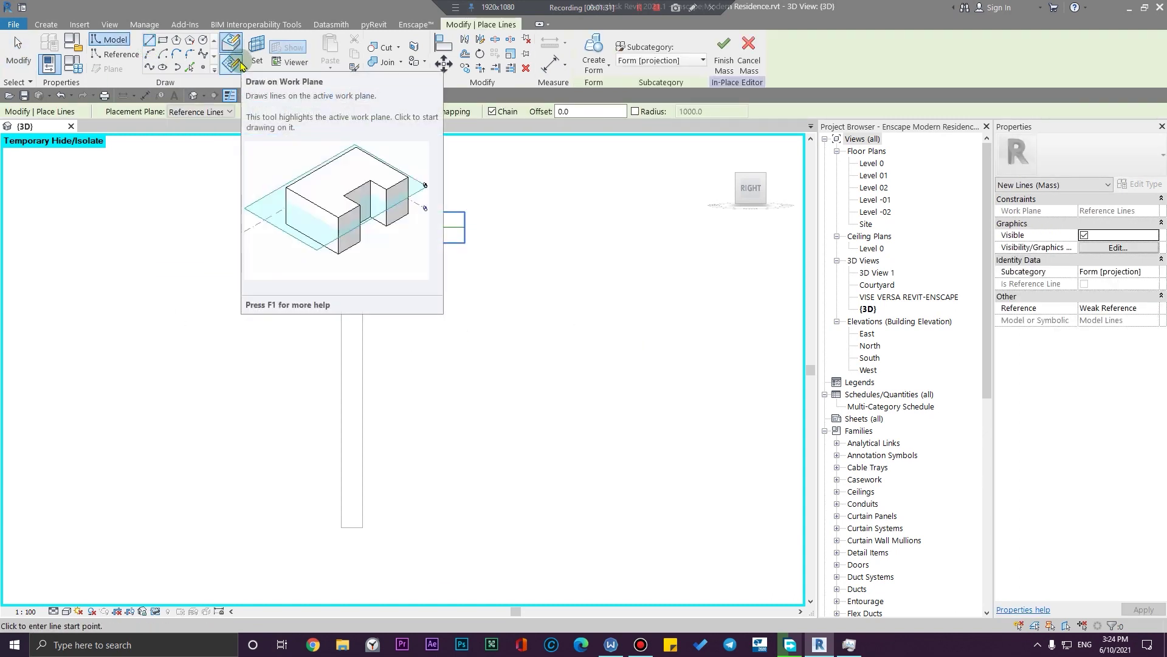
{"action": "left_click", "coordinate": [241, 65]}
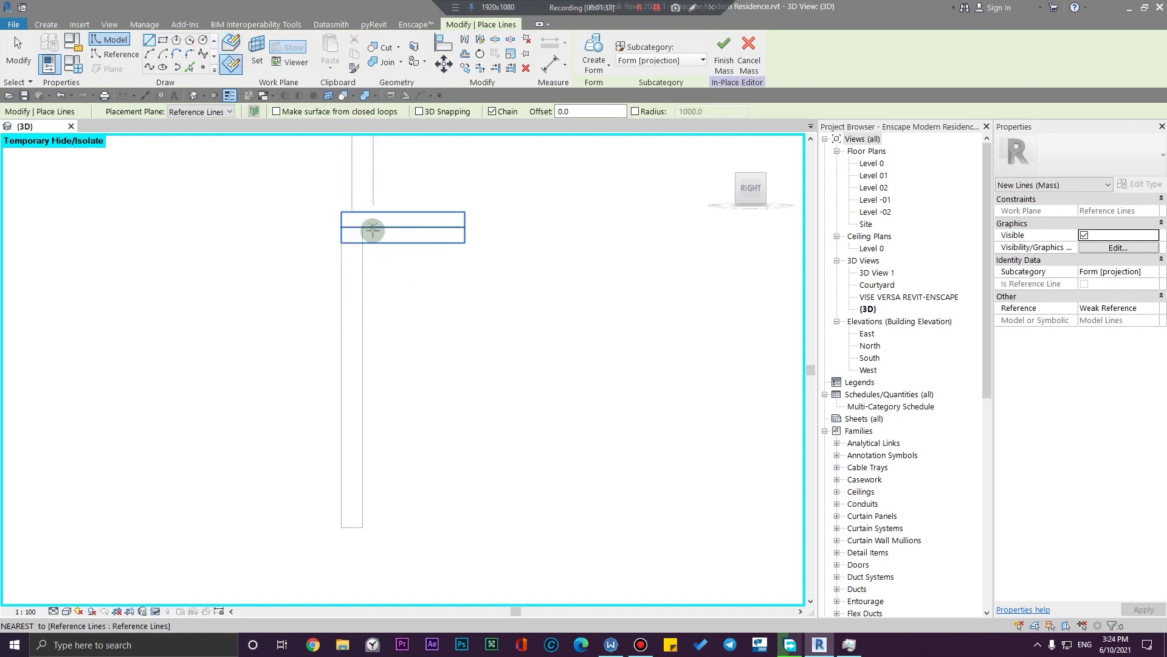
{"action": "left_click", "coordinate": [364, 227]}
{"action": "left_click", "coordinate": [363, 527]}
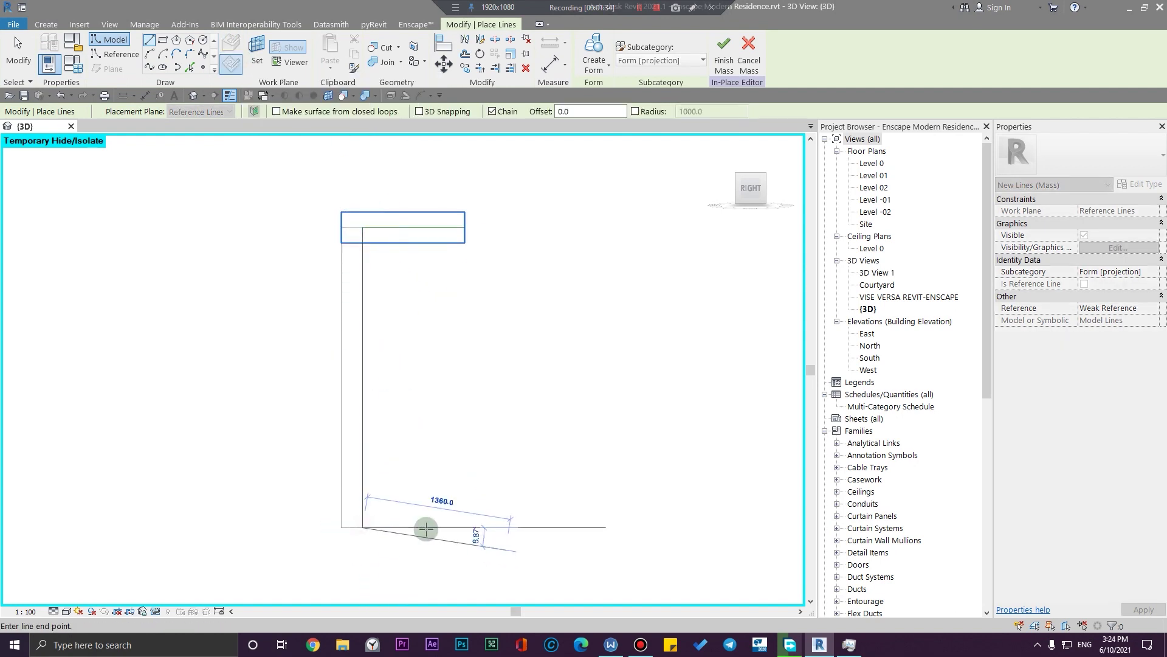
Try to draw a Spline Through Points starting at the lower end of the vertical line
{"action": "left_click", "coordinate": [150, 67]}
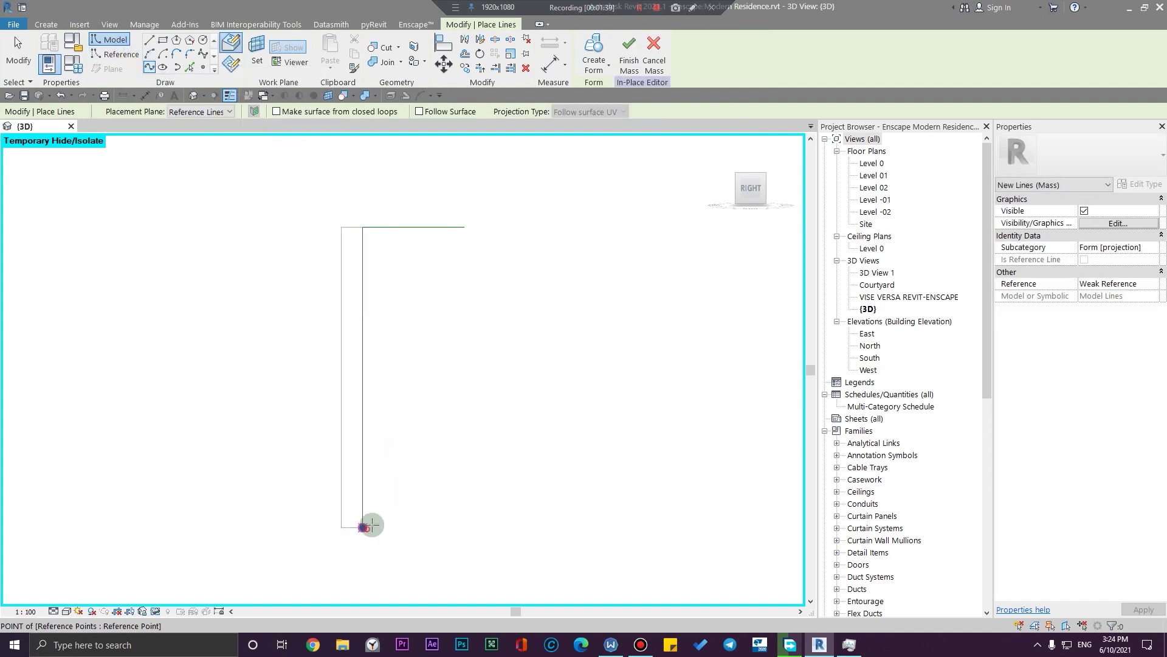
{"action": "left_click", "coordinate": [364, 527]}
{"action": "scroll", "coordinate": [402, 493], "scroll_direction": "up", "scroll_amount": 2}
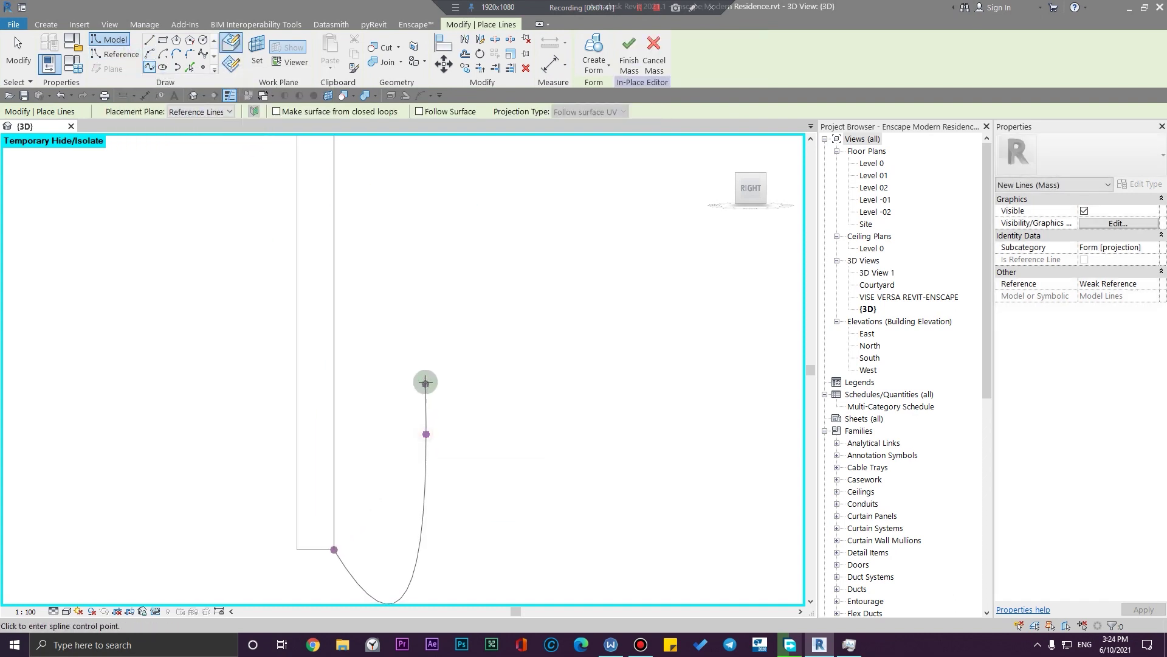
{"action": "key", "text": "Escape"}
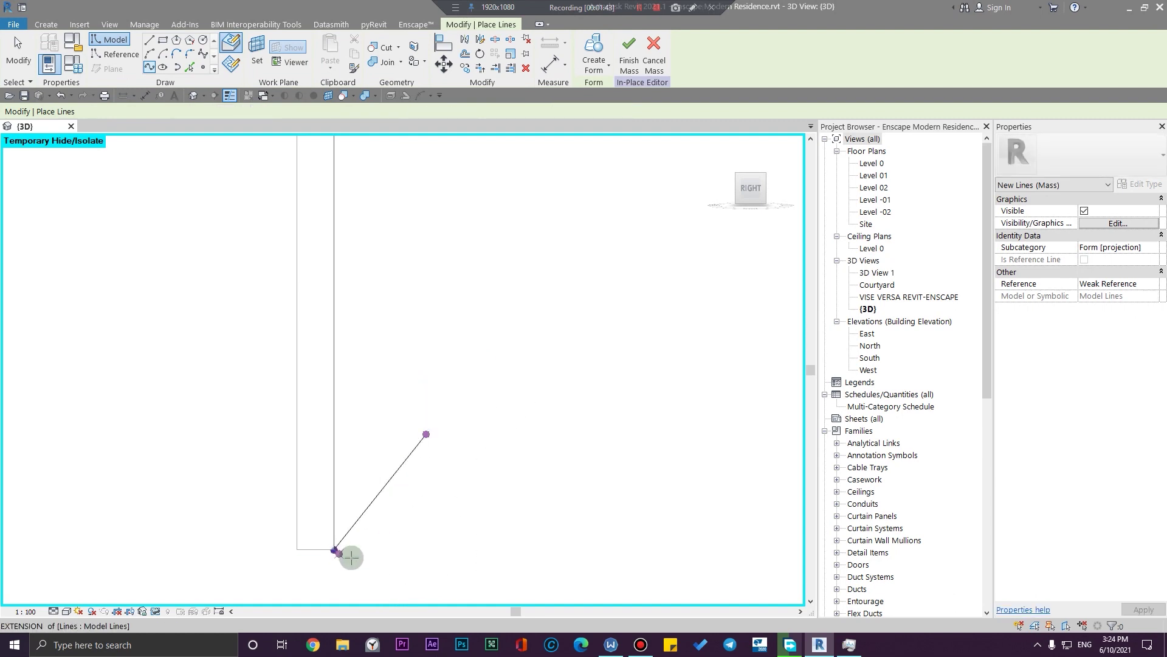
{"action": "key", "text": "Escape"}
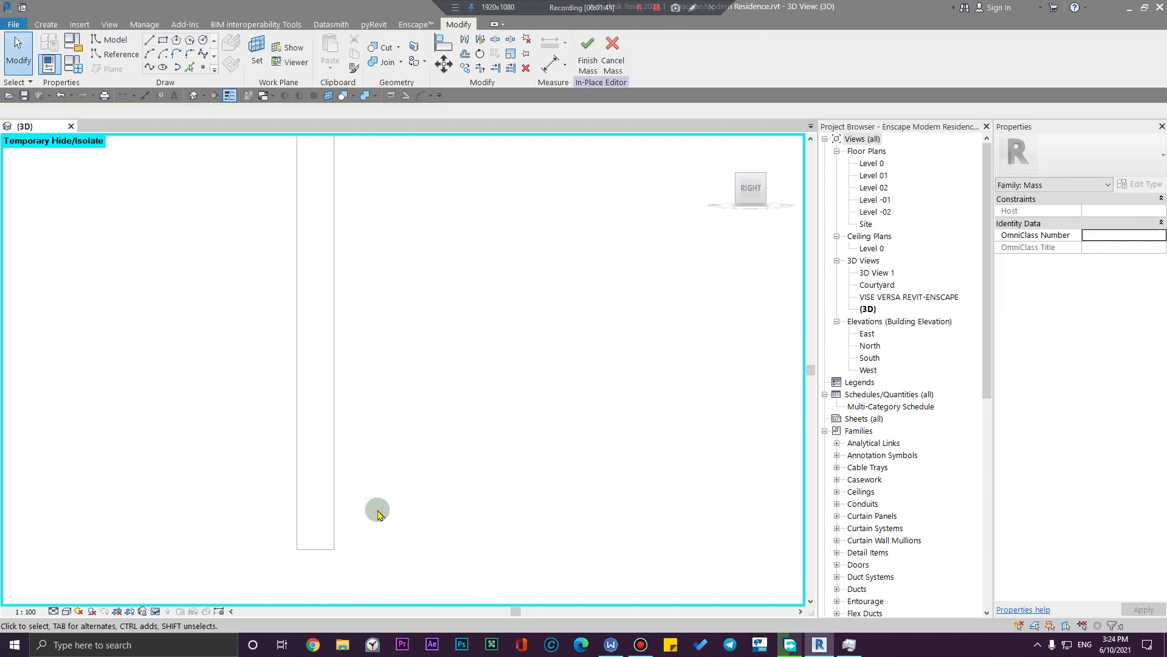
Try another Spline Through Points from the wall's lower corner, then delete the drawn spline
{"action": "left_click", "coordinate": [149, 67]}
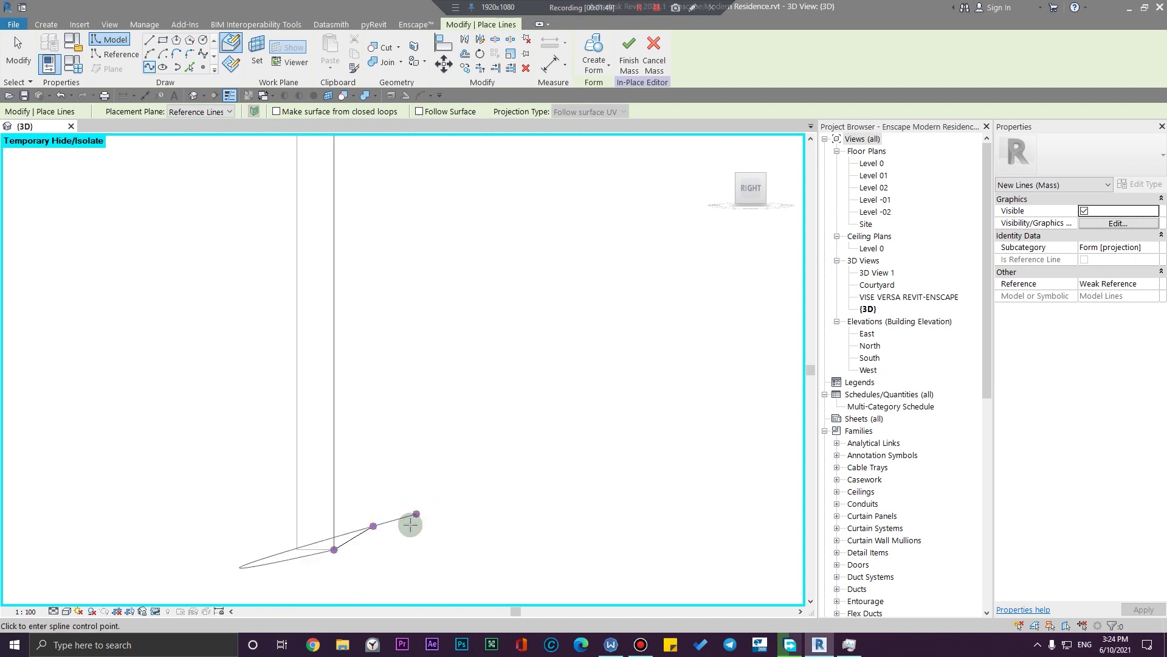
{"action": "middle_click_drag", "start_coordinate": [373, 526], "coordinate": [410, 514], "text": "shift"}
{"action": "scroll", "coordinate": [409, 412], "scroll_direction": "down", "scroll_amount": 2}
{"action": "key", "text": "Escape"}
{"action": "scroll", "coordinate": [421, 454], "scroll_direction": "up", "scroll_amount": 5}
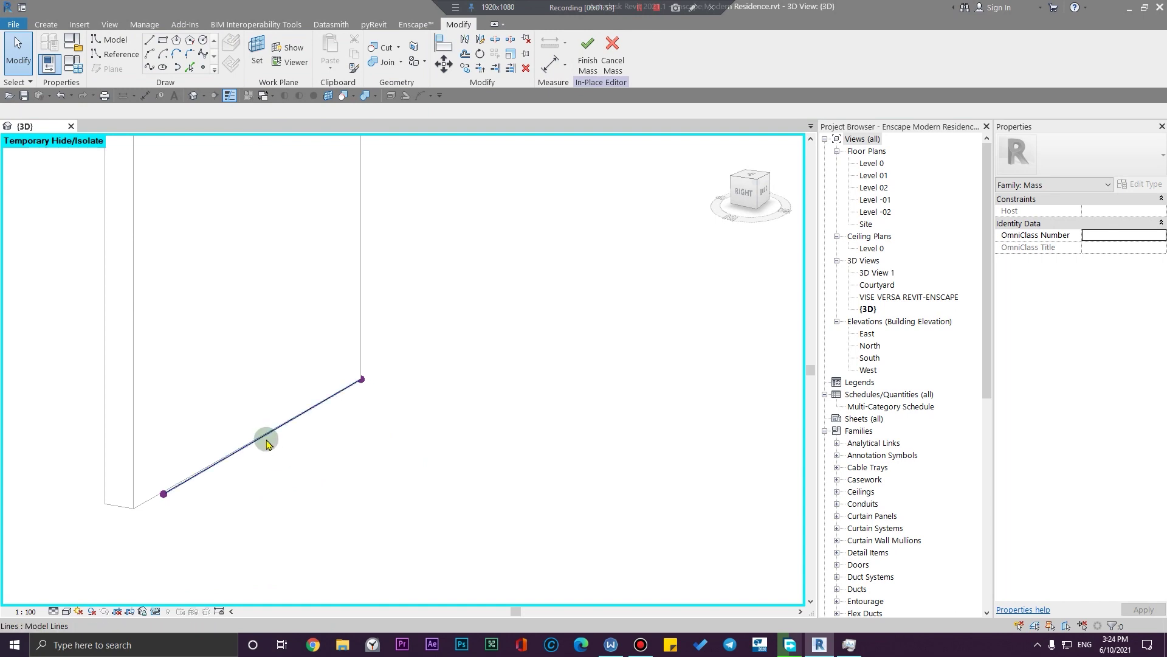
{"action": "left_click", "coordinate": [267, 443]}
{"action": "key", "text": "Delete"}
{"action": "scroll", "coordinate": [315, 471], "scroll_direction": "down", "scroll_amount": 3}
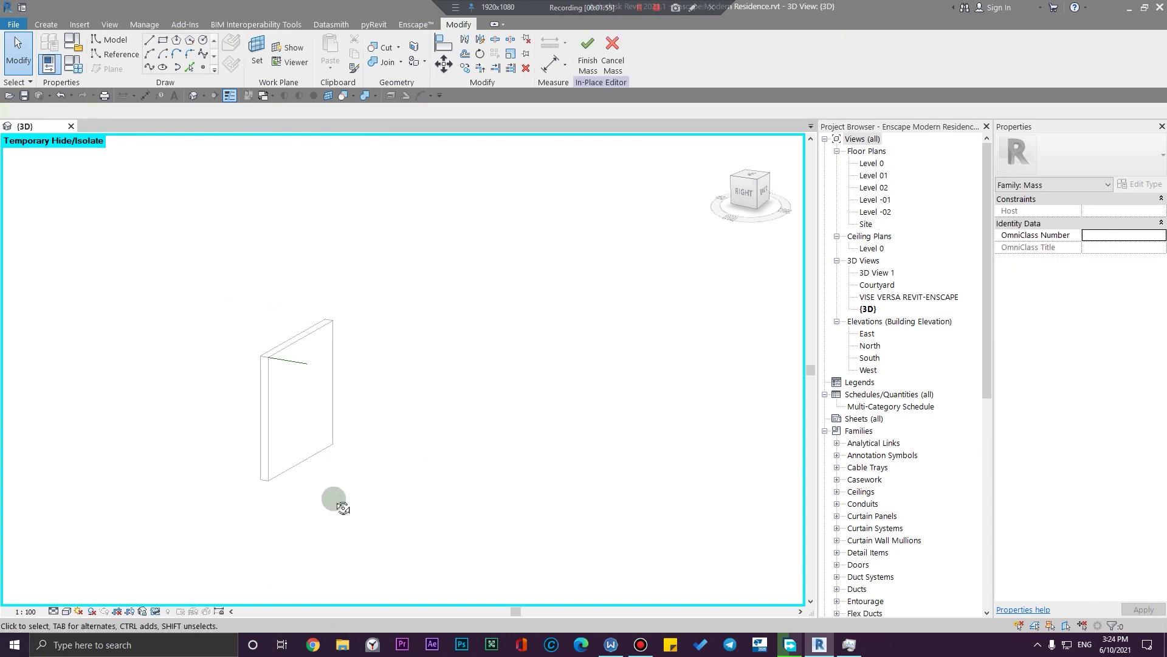
{"action": "middle_click_drag", "start_coordinate": [343, 508], "coordinate": [527, 388], "text": "shift"}
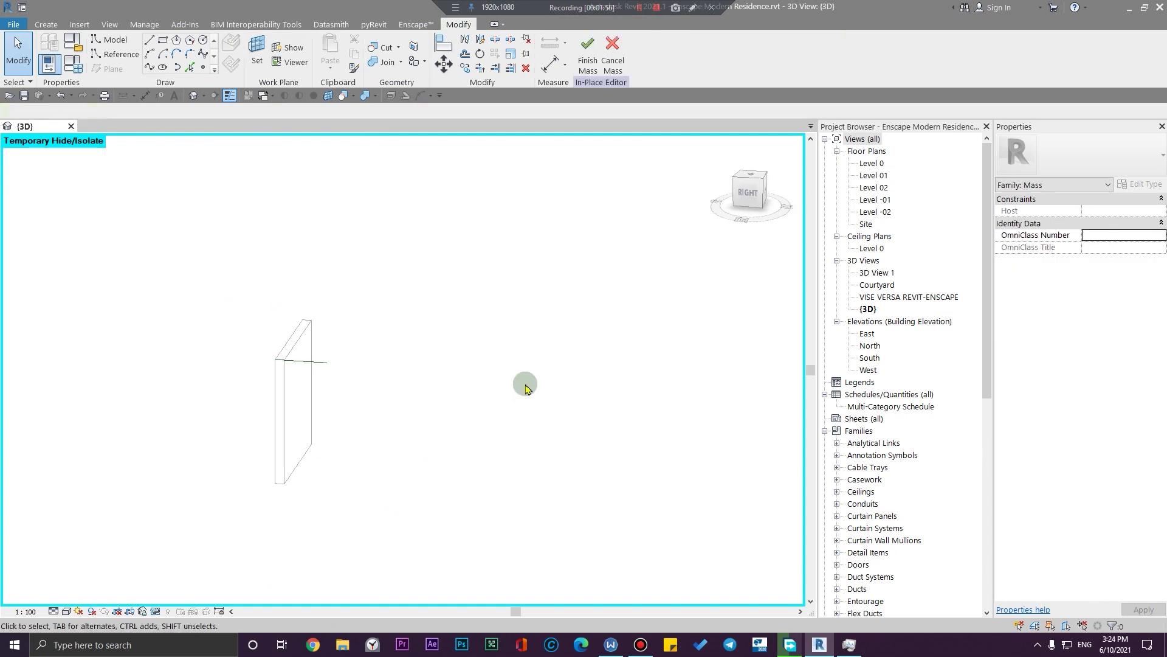
{"action": "left_click", "coordinate": [148, 67]}
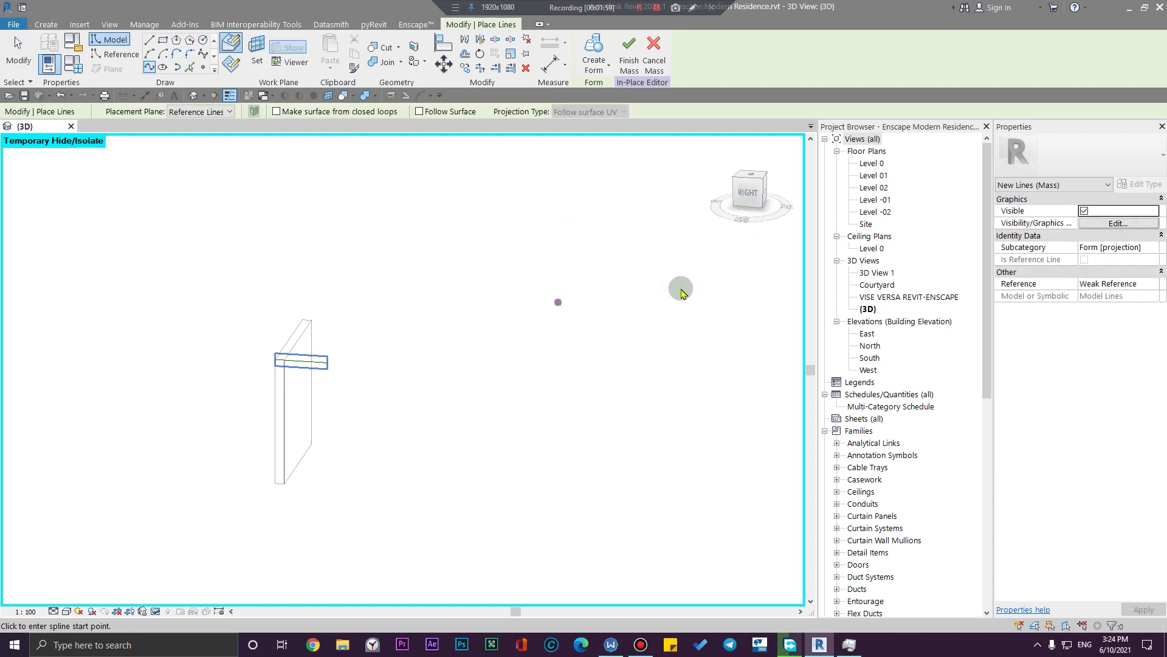
{"action": "key", "text": "Escape"}
In the Right view, draw a wavy 13-point Spline Through Points on the work plane from the wall's upper corner to its lower corner
{"action": "left_click", "coordinate": [757, 193]}
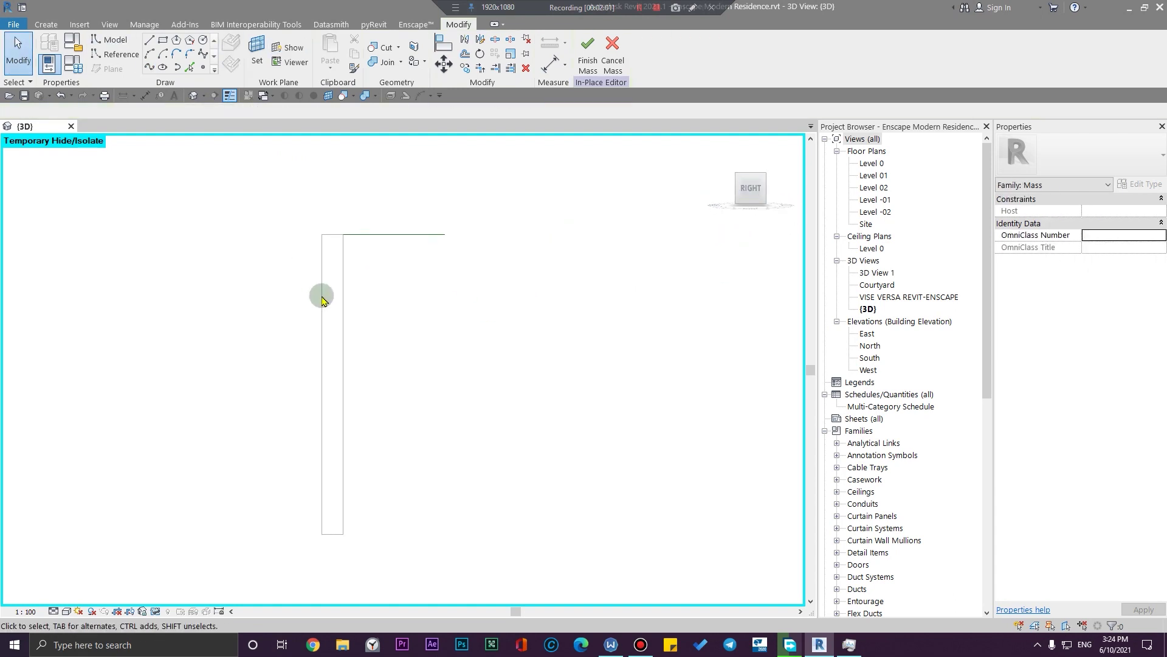
{"action": "left_click", "coordinate": [148, 67]}
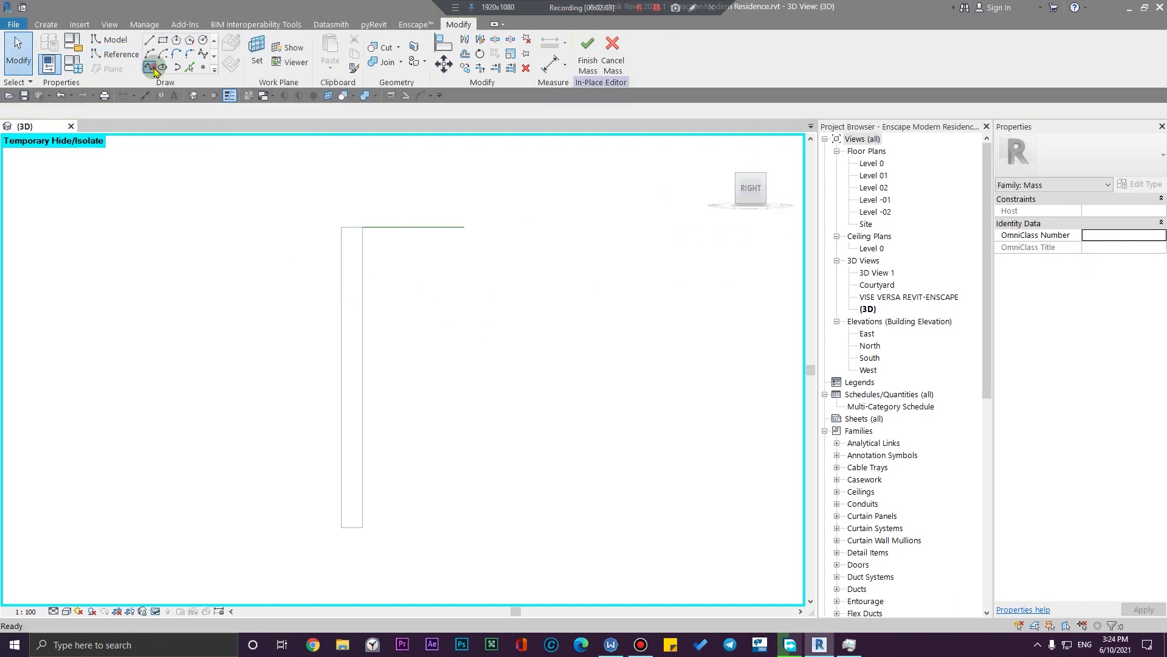
{"action": "scroll", "coordinate": [360, 305], "scroll_direction": "up", "scroll_amount": 1}
{"action": "middle_click_drag", "start_coordinate": [399, 425], "coordinate": [387, 396]}
{"action": "left_click", "coordinate": [235, 67]}
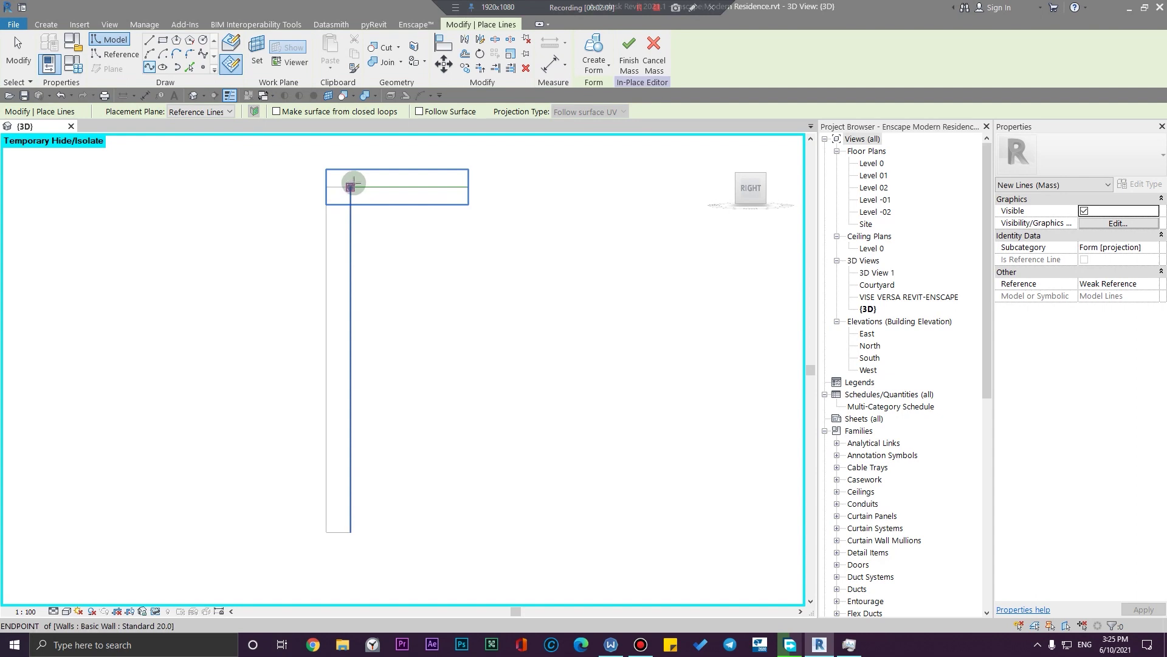
{"action": "left_click", "coordinate": [350, 186]}
{"action": "scroll", "coordinate": [374, 209], "scroll_direction": "up", "scroll_amount": 3}
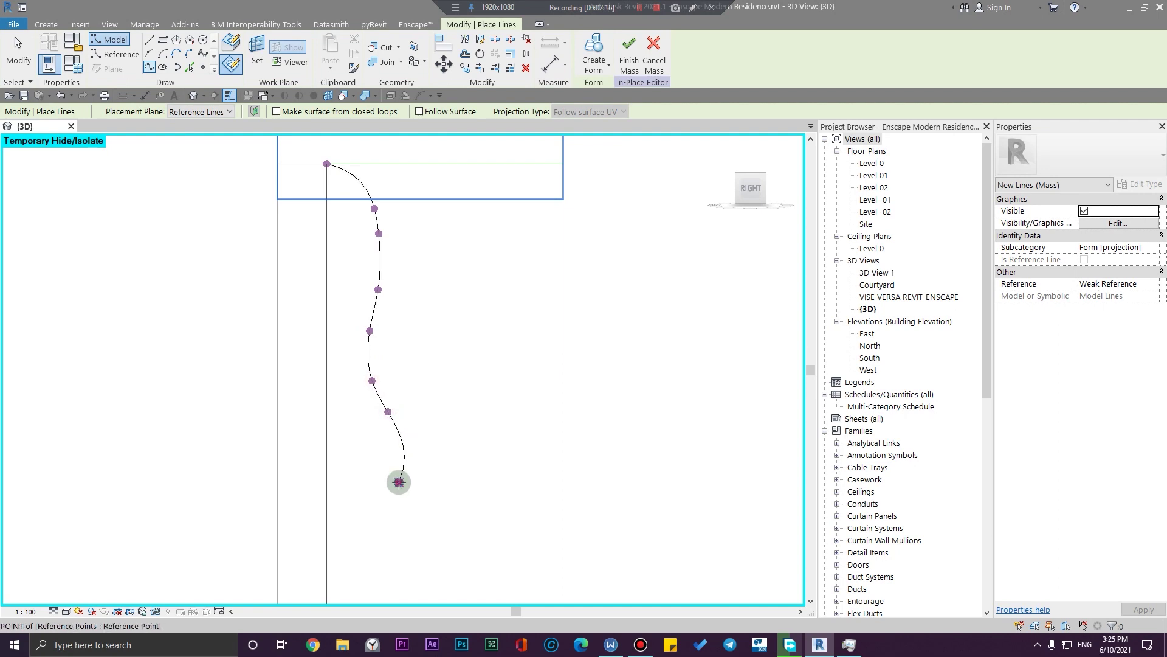
{"action": "middle_click_drag", "start_coordinate": [399, 512], "coordinate": [448, 336]}
{"action": "left_click", "coordinate": [433, 366]}
{"action": "middle_click_drag", "start_coordinate": [414, 435], "coordinate": [380, 324]}
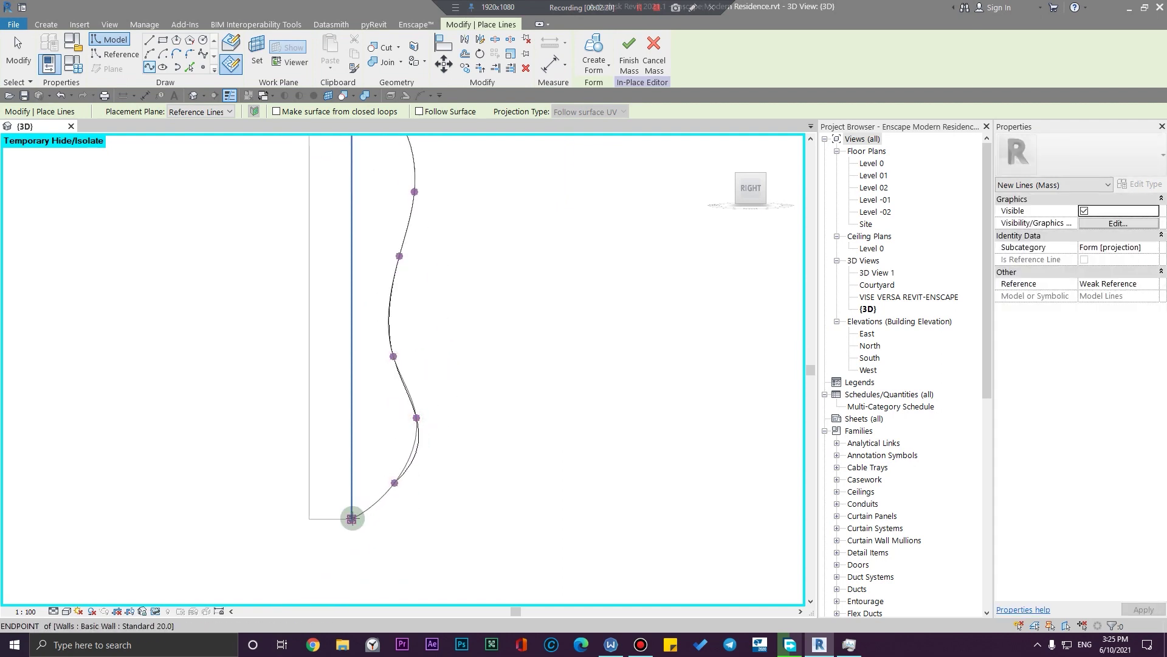
{"action": "left_click", "coordinate": [352, 518]}
{"action": "key", "text": "Escape"}
{"action": "key", "text": "Escape"}
Try to create a form from the spline and the vertical line, choosing the flat surface option instead of the extrusion
{"action": "scroll", "coordinate": [474, 504], "scroll_direction": "down", "scroll_amount": 3}
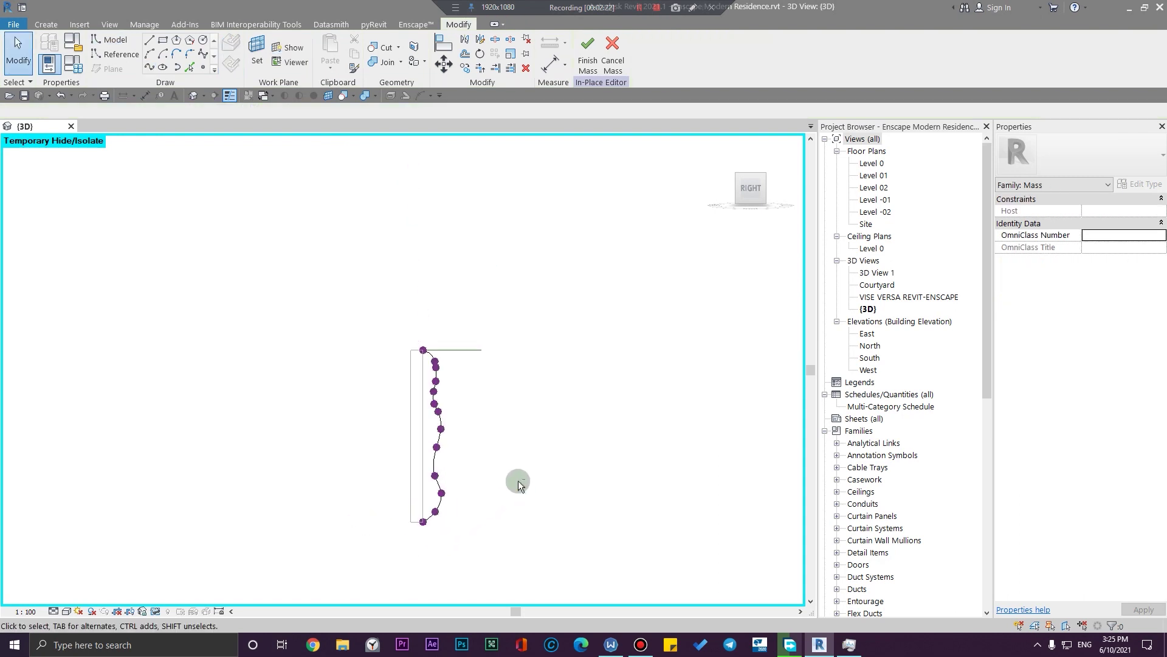
{"action": "middle_click_drag", "start_coordinate": [518, 484], "coordinate": [396, 463], "text": "shift"}
{"action": "scroll", "coordinate": [369, 469], "scroll_direction": "up", "scroll_amount": 3}
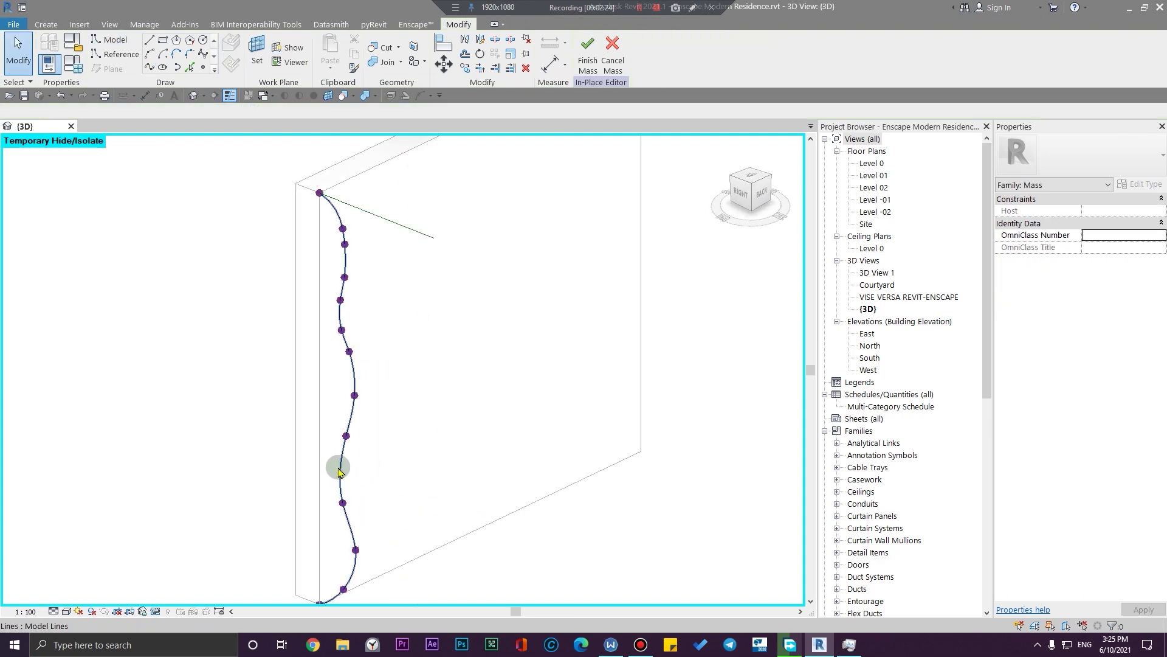
{"action": "left_click", "coordinate": [339, 470]}
{"action": "scroll", "coordinate": [334, 231], "scroll_direction": "up", "scroll_amount": 3}
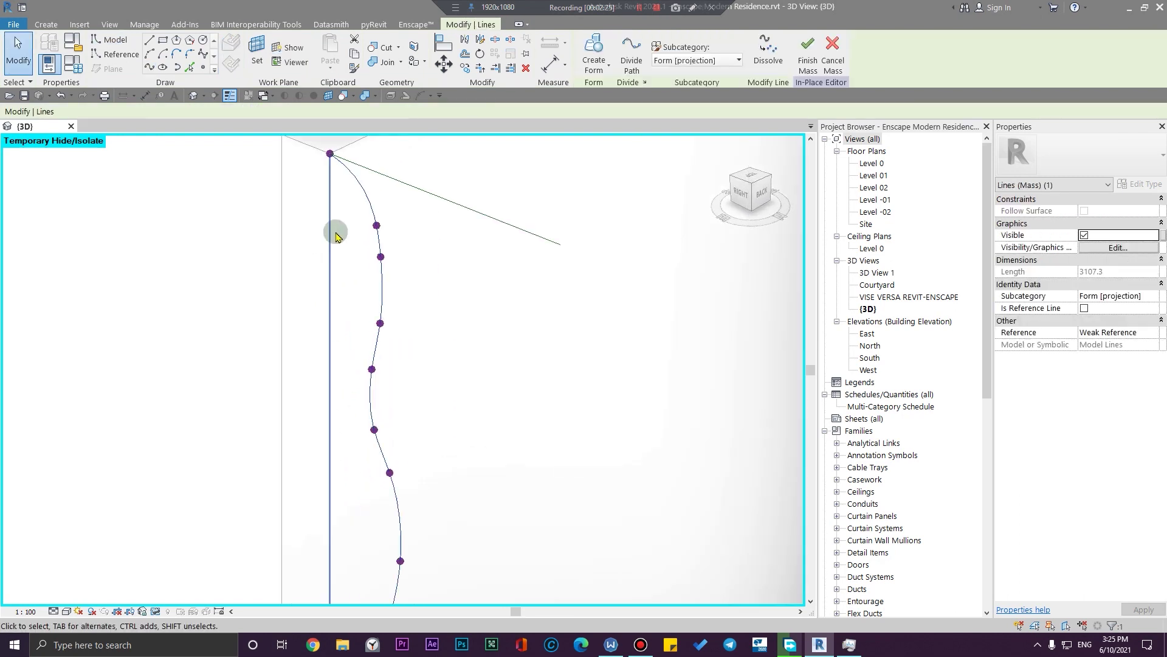
{"action": "left_click", "coordinate": [470, 233], "text": "ctrl"}
{"action": "scroll", "coordinate": [599, 283], "scroll_direction": "down", "scroll_amount": 2}
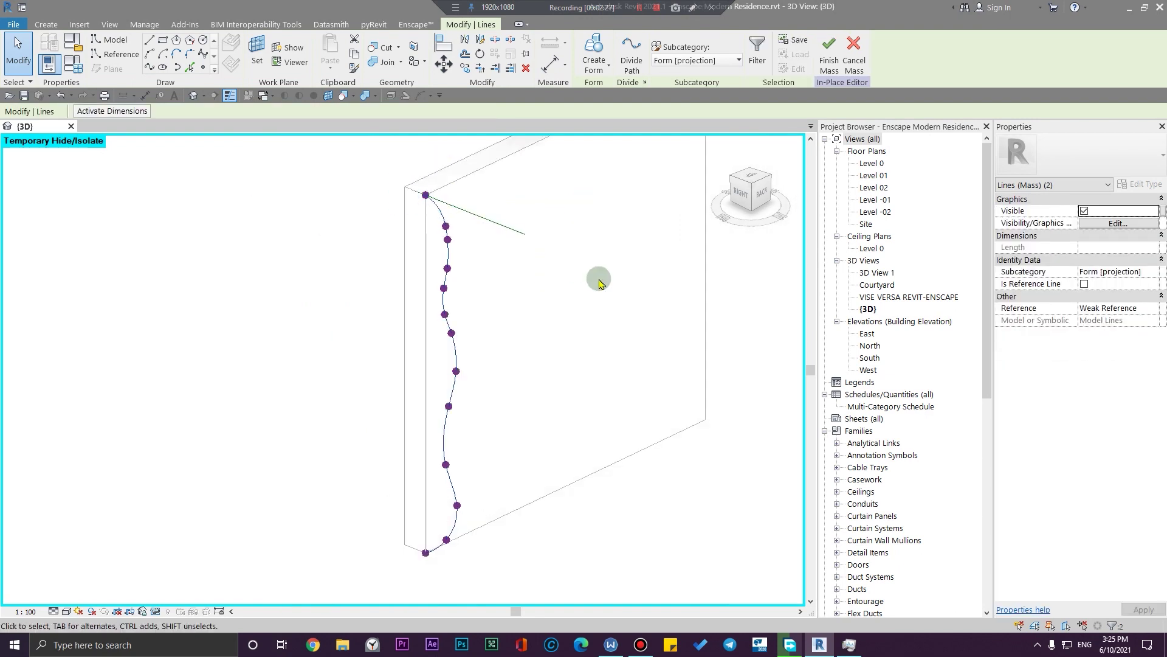
{"action": "left_click", "coordinate": [583, 41]}
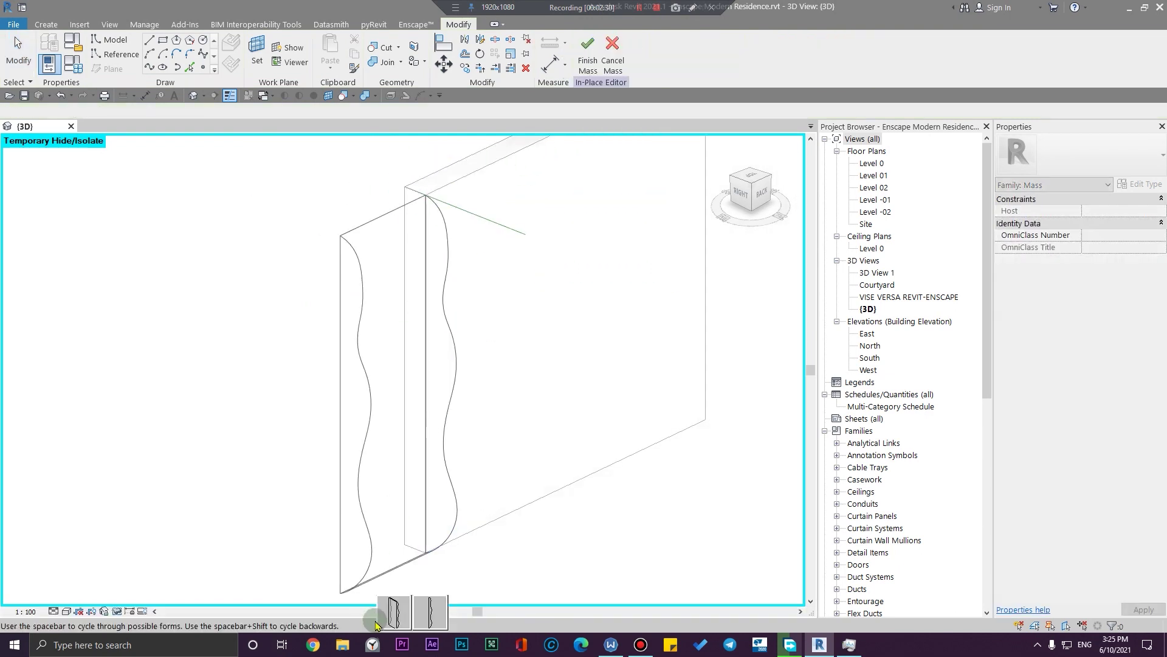
{"action": "left_click", "coordinate": [444, 619]}
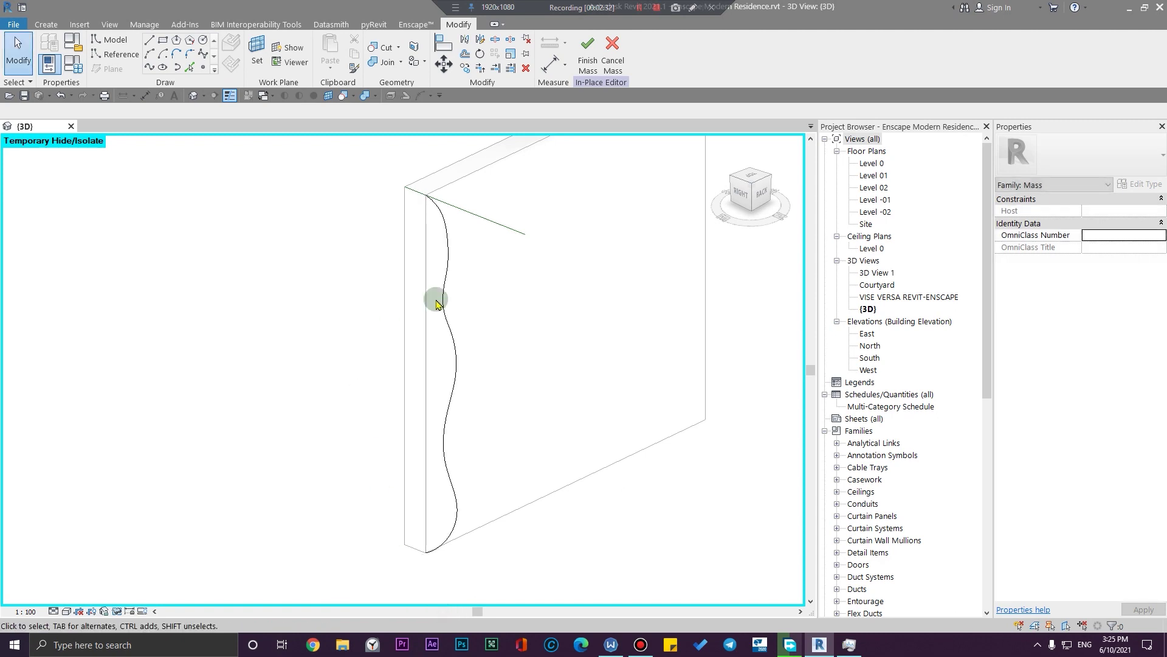
Set the visual style to Shaded to inspect the flat form, then undo both the style change and the form
{"action": "left_click", "coordinate": [65, 611]}
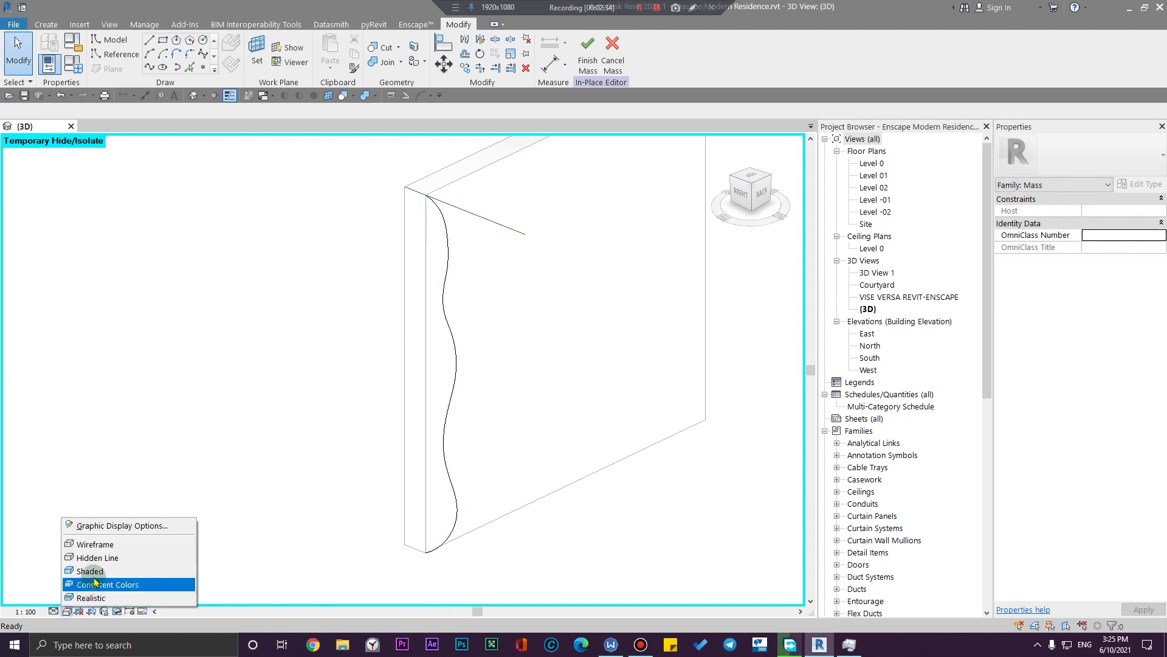
{"action": "left_click", "coordinate": [85, 578]}
{"action": "mouse_move", "coordinate": [359, 395]}
{"action": "middle_mouse_down", "text": "shift"}
{"action": "mouse_move", "coordinate": [496, 354]}
{"action": "mouse_move", "coordinate": [275, 373]}
{"action": "mouse_move", "coordinate": [589, 346]}
{"action": "mouse_move", "coordinate": [540, 357]}
{"action": "mouse_move", "coordinate": [572, 438]}
{"action": "middle_mouse_up", "text": "shift"}
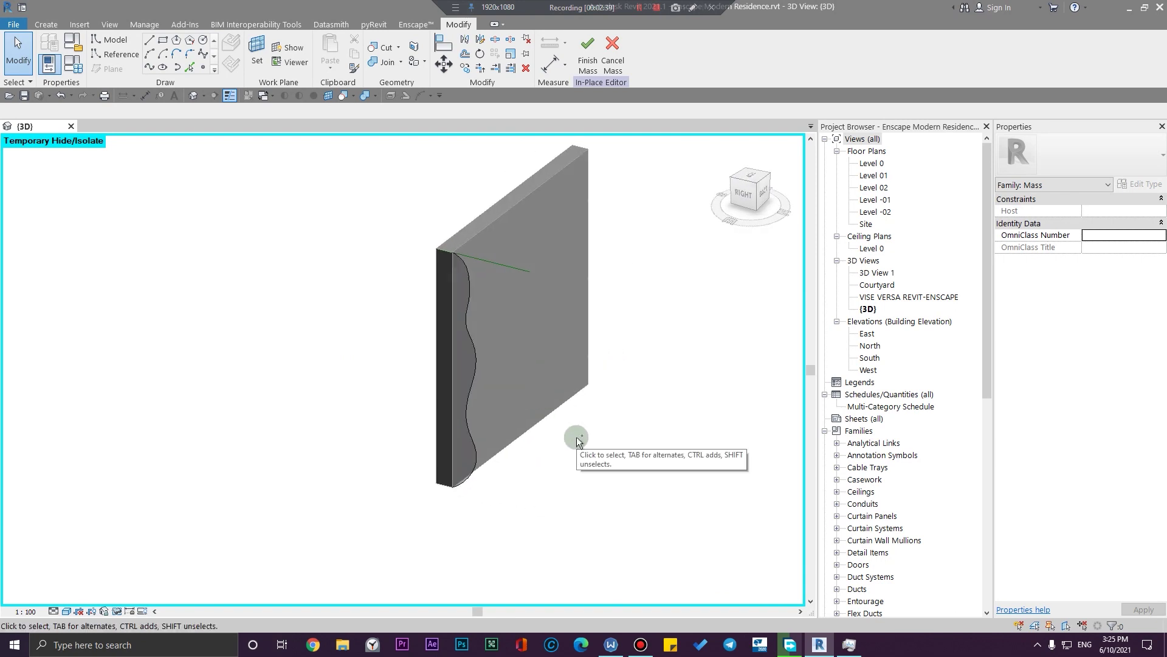
{"action": "key", "text": "ctrl+z"}
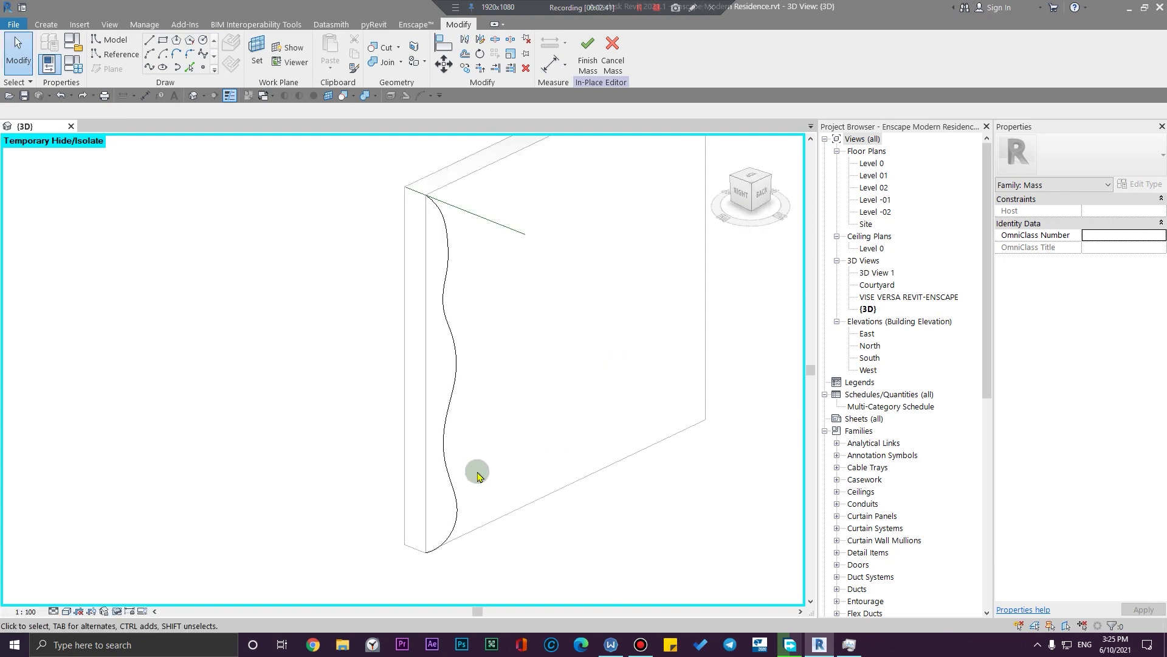
In the Top view, copy the spline, vertical line and reference line from the wall corner with Multiple enabled, placing two copies along the wall's face
{"action": "scroll", "coordinate": [594, 456], "scroll_direction": "down", "scroll_amount": 3}
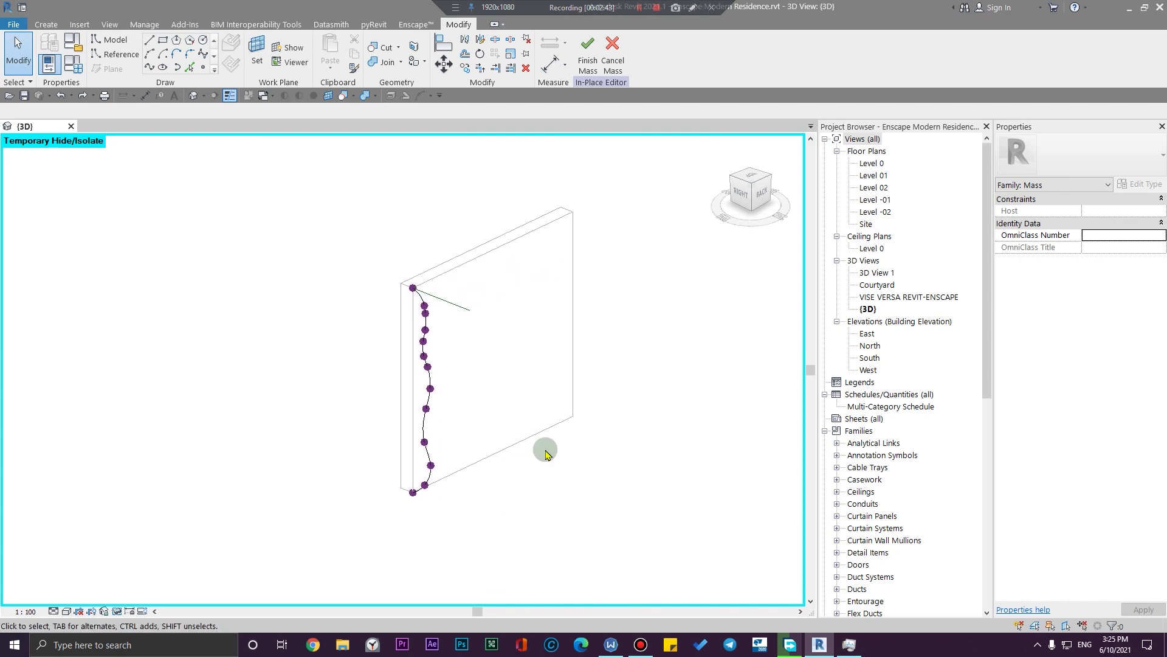
{"action": "middle_click_drag", "start_coordinate": [545, 453], "coordinate": [396, 527], "text": "shift"}
{"action": "left_click_drag", "start_coordinate": [394, 528], "coordinate": [526, 258]}
{"action": "middle_click_drag", "start_coordinate": [531, 382], "coordinate": [436, 530], "text": "shift"}
{"action": "middle_click_drag", "start_coordinate": [437, 344], "coordinate": [441, 413], "text": "shift"}
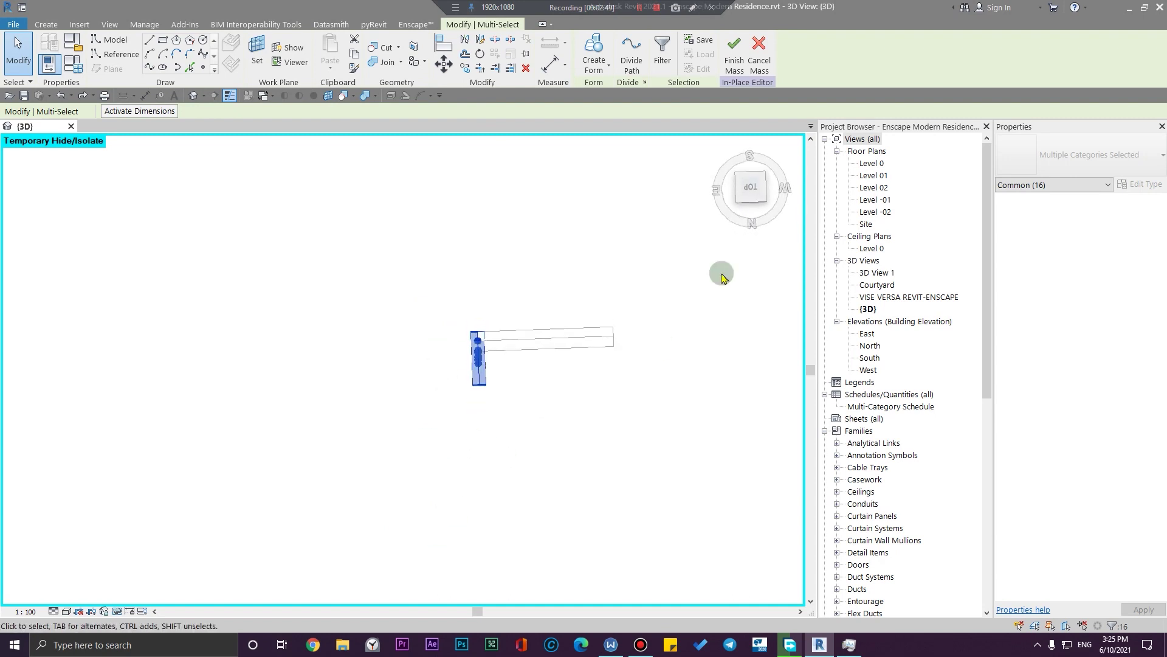
{"action": "left_click", "coordinate": [764, 212]}
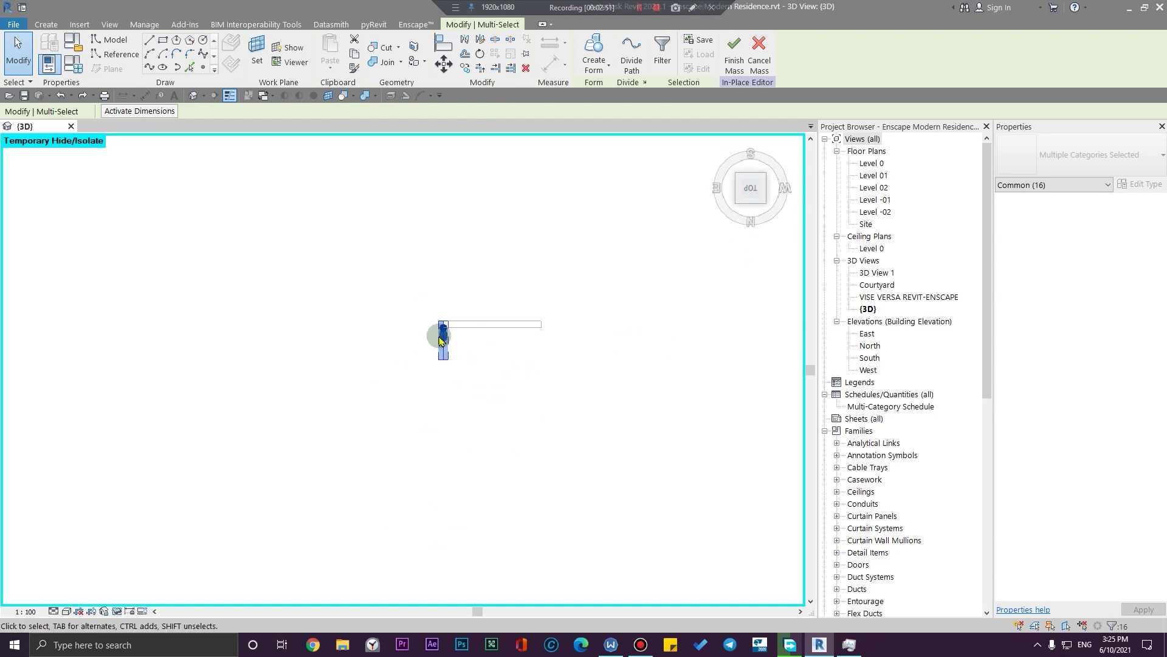
{"action": "left_click", "coordinate": [442, 69]}
{"action": "scroll", "coordinate": [341, 371], "scroll_direction": "up", "scroll_amount": 4}
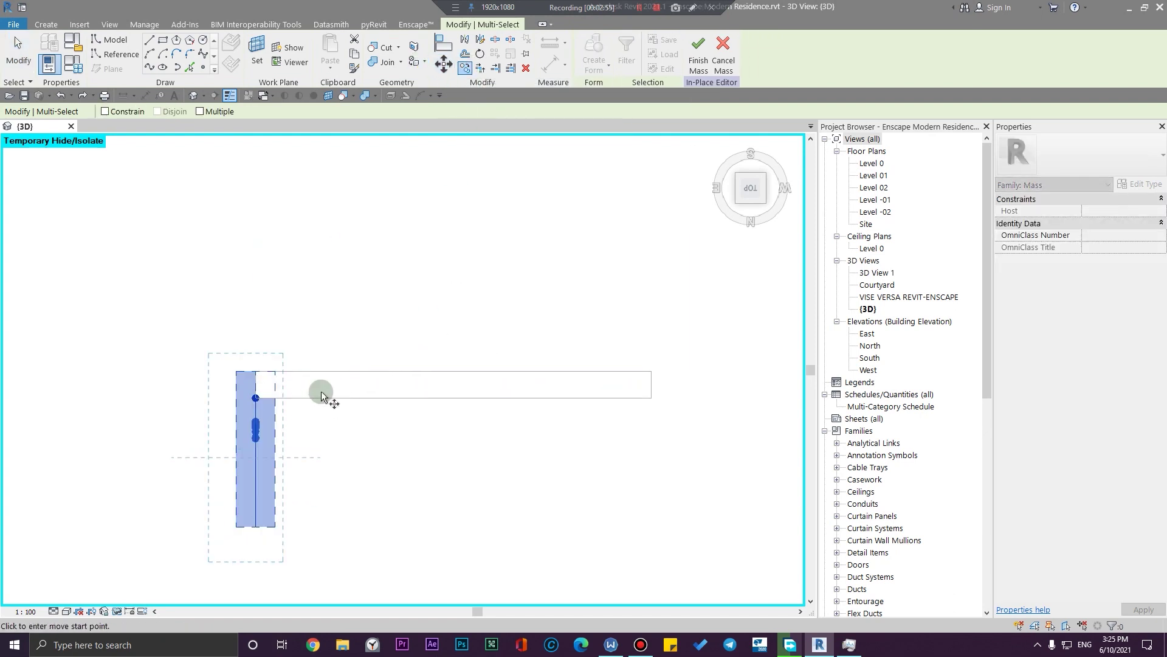
{"action": "scroll", "coordinate": [321, 395], "scroll_direction": "up", "scroll_amount": 2}
{"action": "left_click", "coordinate": [415, 318]}
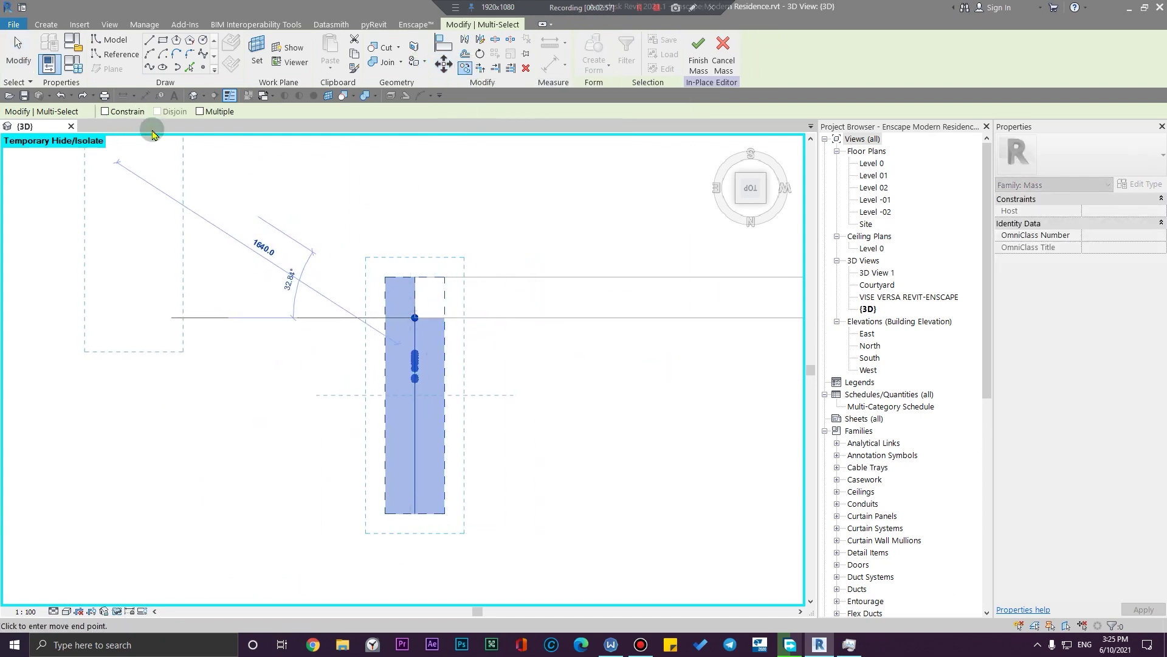
{"action": "left_click", "coordinate": [199, 111]}
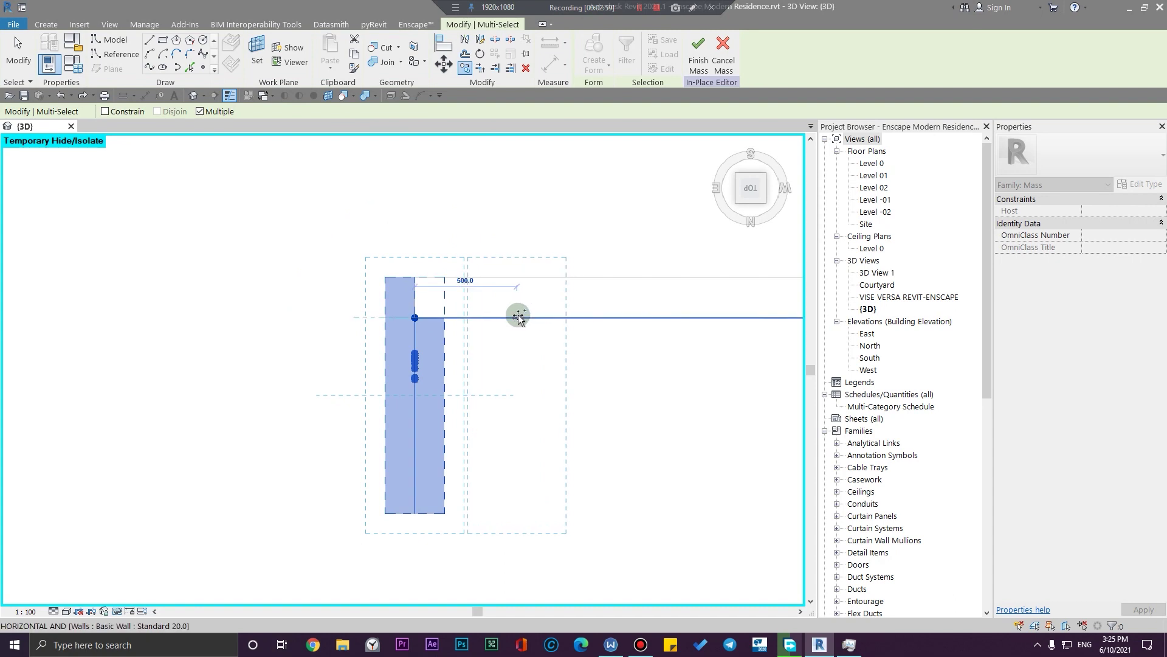
{"action": "left_click", "coordinate": [492, 317]}
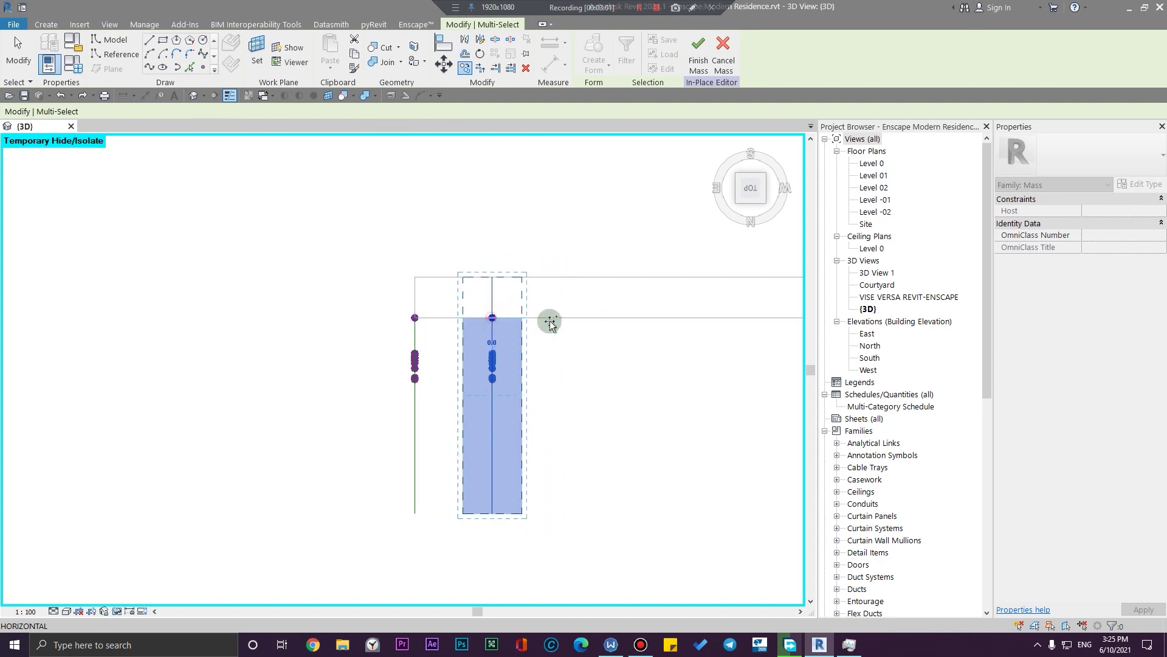
{"action": "left_click", "coordinate": [589, 317]}
Place five more copies of the profile along the wall's face, the last one at the wall's far end corner
{"action": "middle_click_drag", "start_coordinate": [604, 323], "coordinate": [387, 343]}
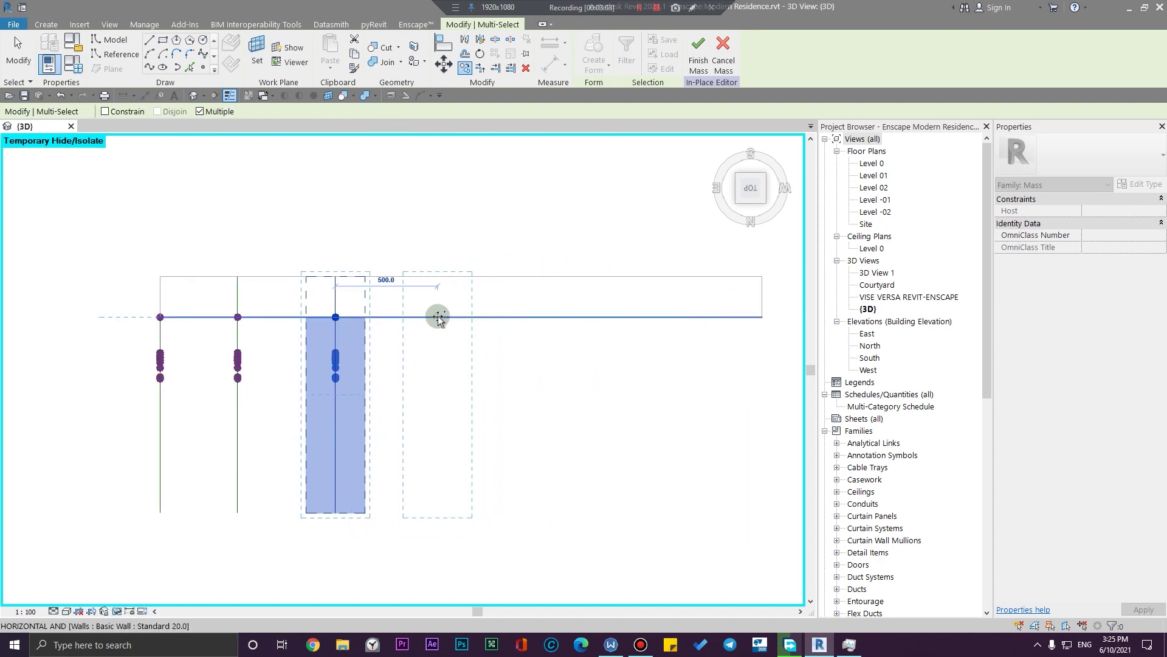
{"action": "left_click", "coordinate": [438, 318]}
{"action": "left_click", "coordinate": [539, 317]}
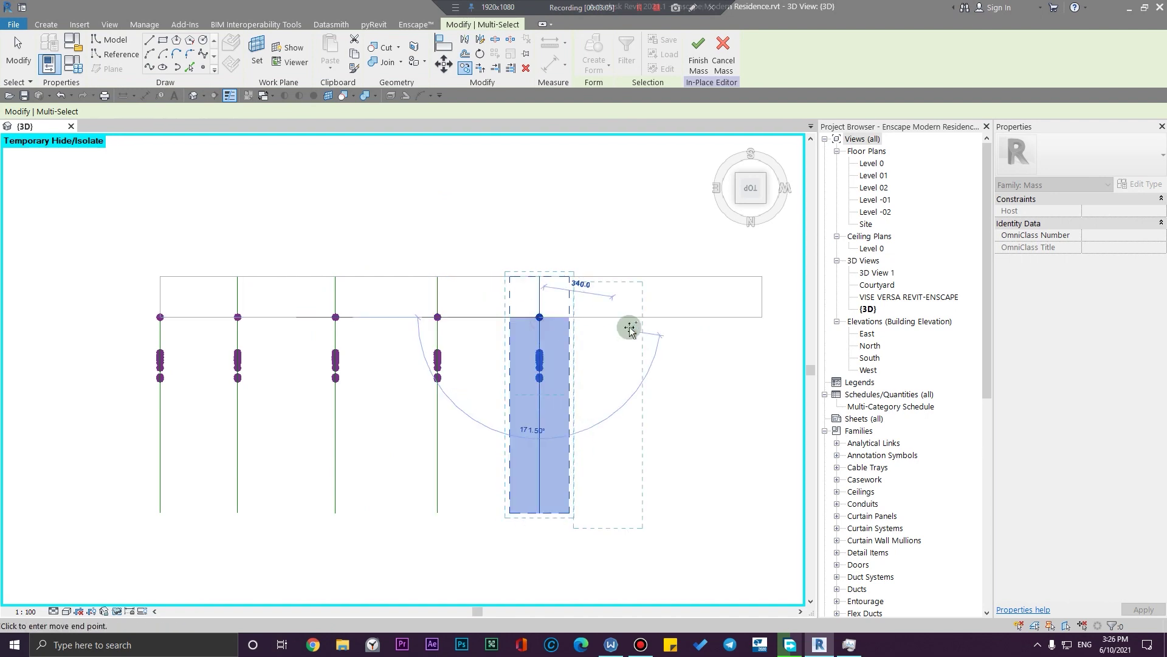
{"action": "left_click", "coordinate": [632, 317]}
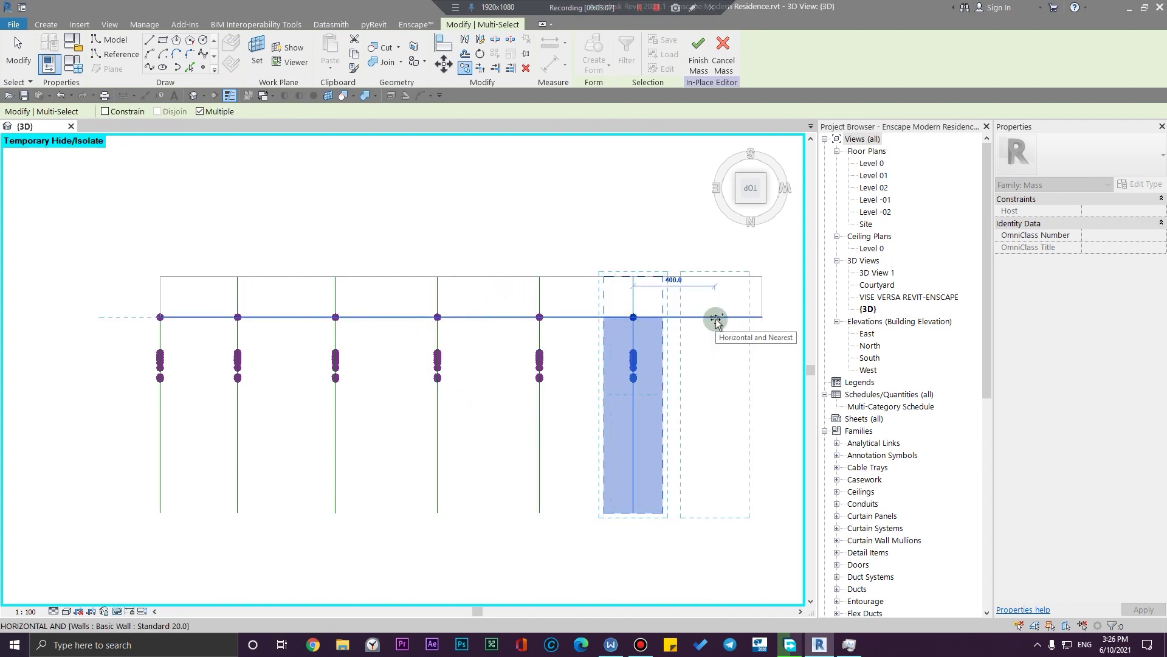
{"action": "scroll", "coordinate": [651, 321], "scroll_direction": "up", "scroll_amount": 3}
{"action": "middle_click_drag", "start_coordinate": [784, 319], "coordinate": [475, 297]}
{"action": "scroll", "coordinate": [477, 298], "scroll_direction": "up", "scroll_amount": 2}
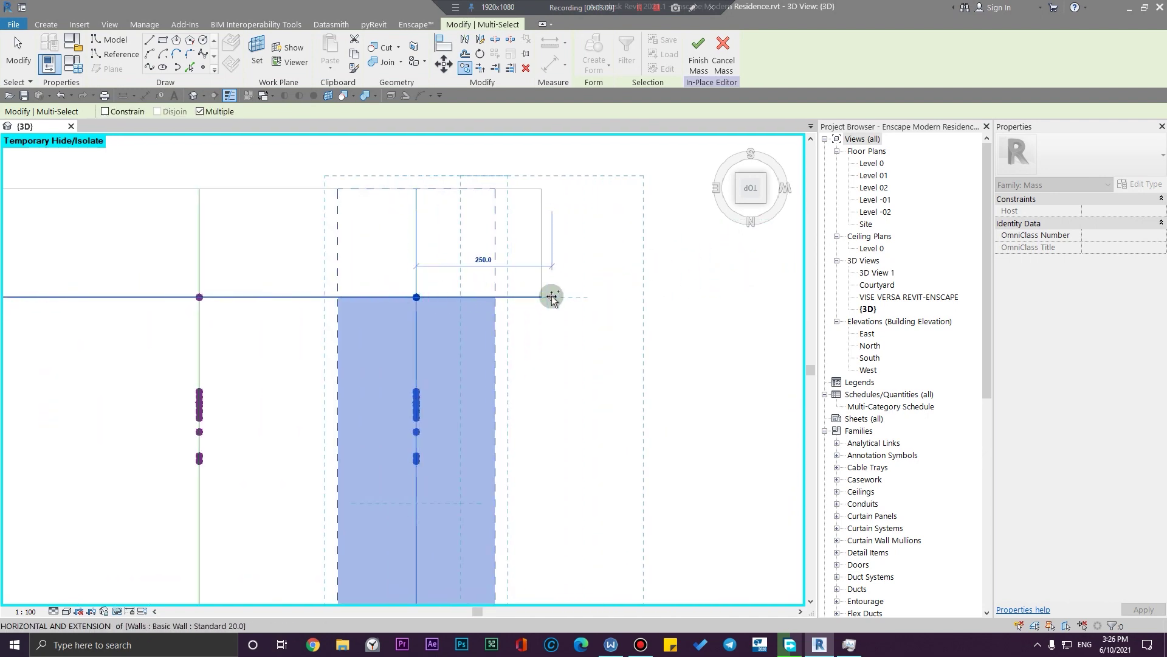
{"action": "scroll", "coordinate": [523, 323], "scroll_direction": "down", "scroll_amount": 2}
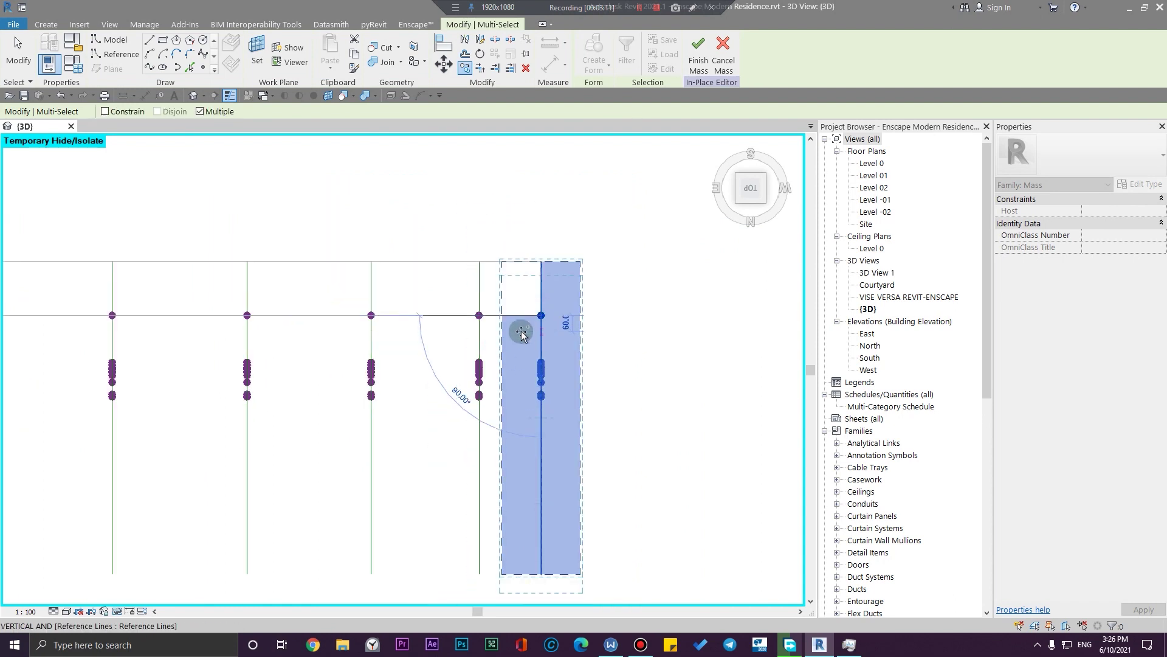
Place six further profile copies in the gaps between the existing ones, working back toward the original, and end the copying
{"action": "left_click", "coordinate": [424, 315]}
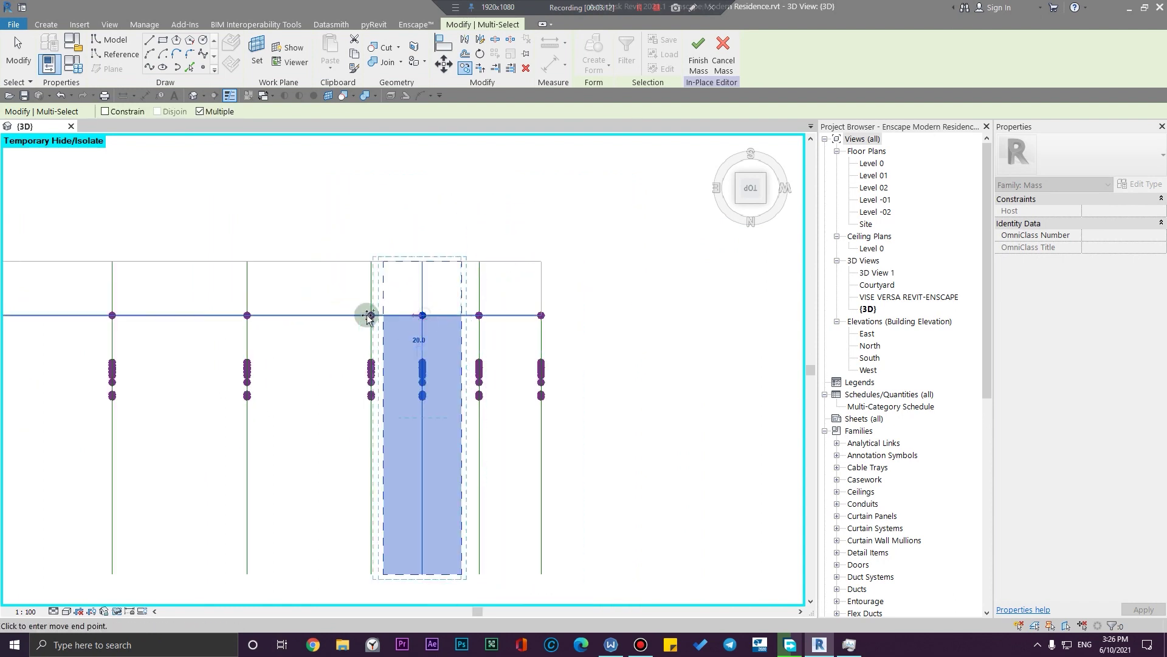
{"action": "left_click", "coordinate": [308, 315]}
{"action": "middle_click_drag", "start_coordinate": [171, 318], "coordinate": [365, 308]}
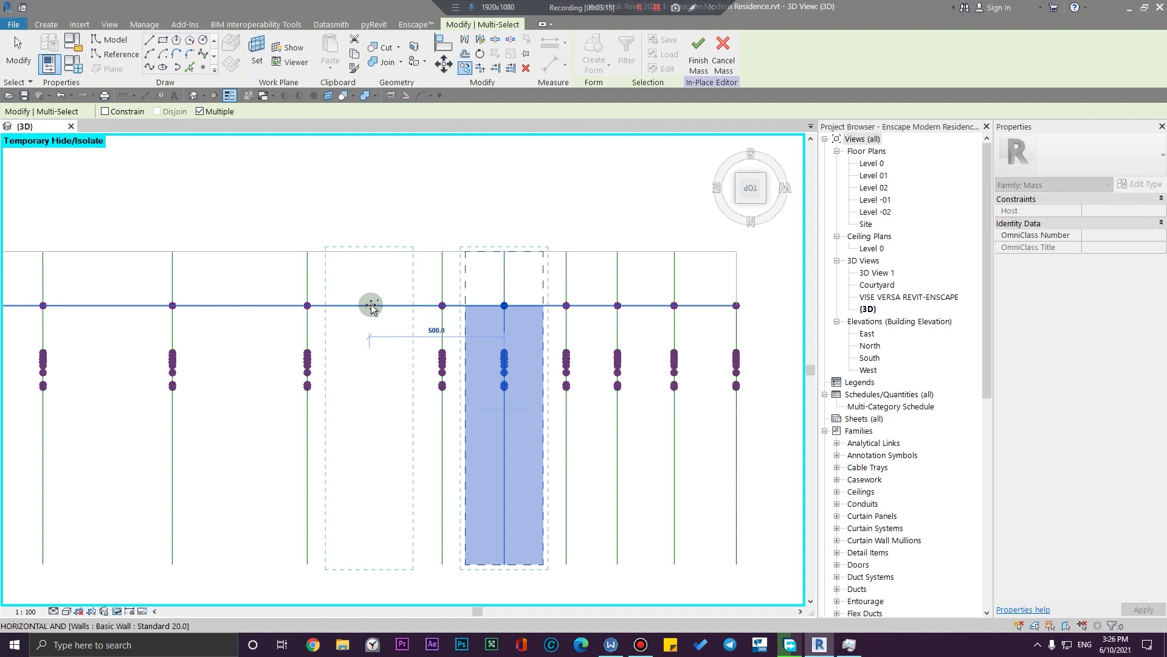
{"action": "left_click", "coordinate": [371, 306]}
{"action": "left_click", "coordinate": [240, 306]}
{"action": "middle_click_drag", "start_coordinate": [242, 335], "coordinate": [494, 339]}
{"action": "scroll", "coordinate": [494, 339], "scroll_direction": "down", "scroll_amount": 1}
{"action": "left_click", "coordinate": [368, 316]}
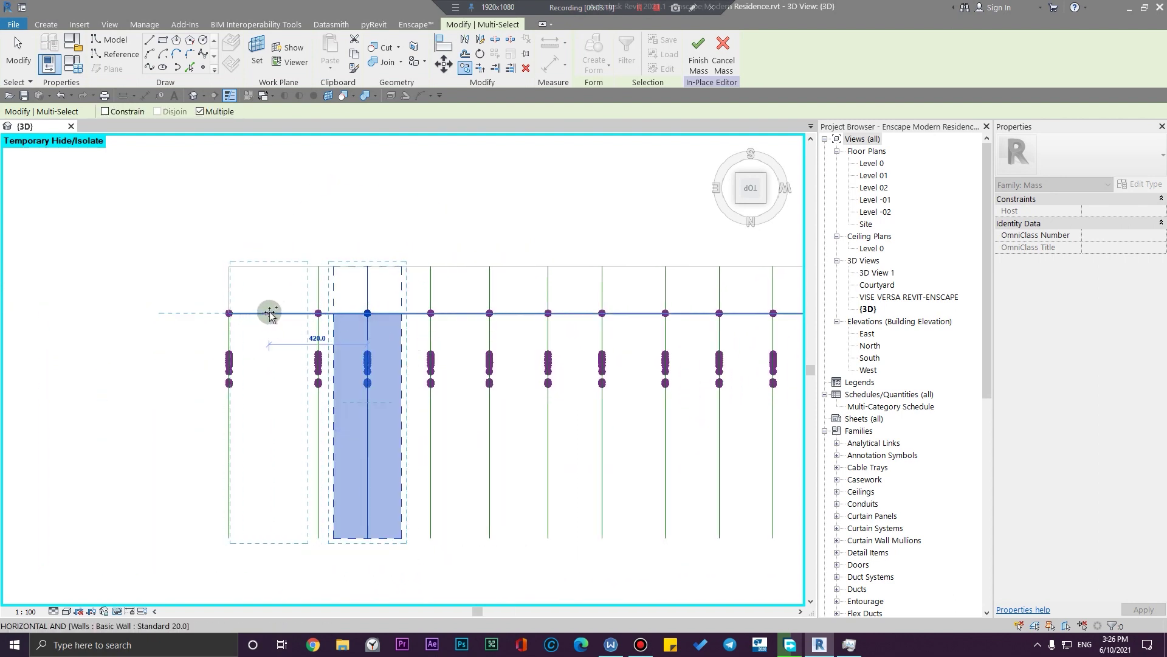
{"action": "left_click", "coordinate": [270, 313]}
{"action": "key", "text": "Escape"}
{"action": "key", "text": "Escape"}
{"action": "scroll", "coordinate": [365, 417], "scroll_direction": "down", "scroll_amount": 5}
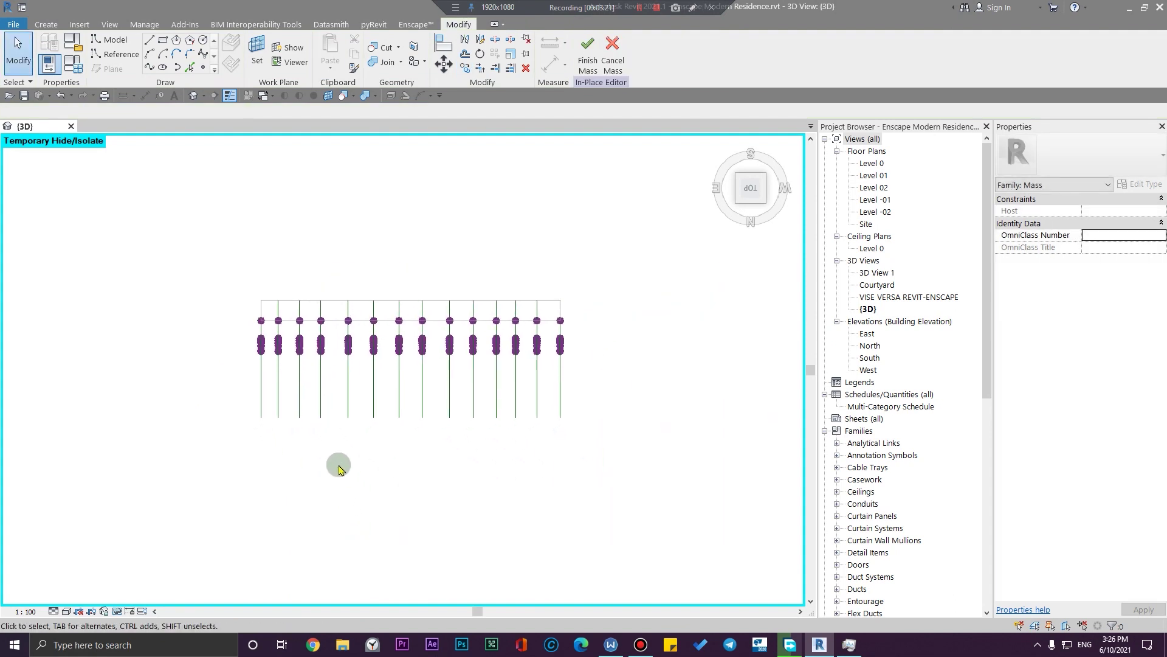
{"action": "scroll", "coordinate": [259, 424], "scroll_direction": "up", "scroll_amount": 3}
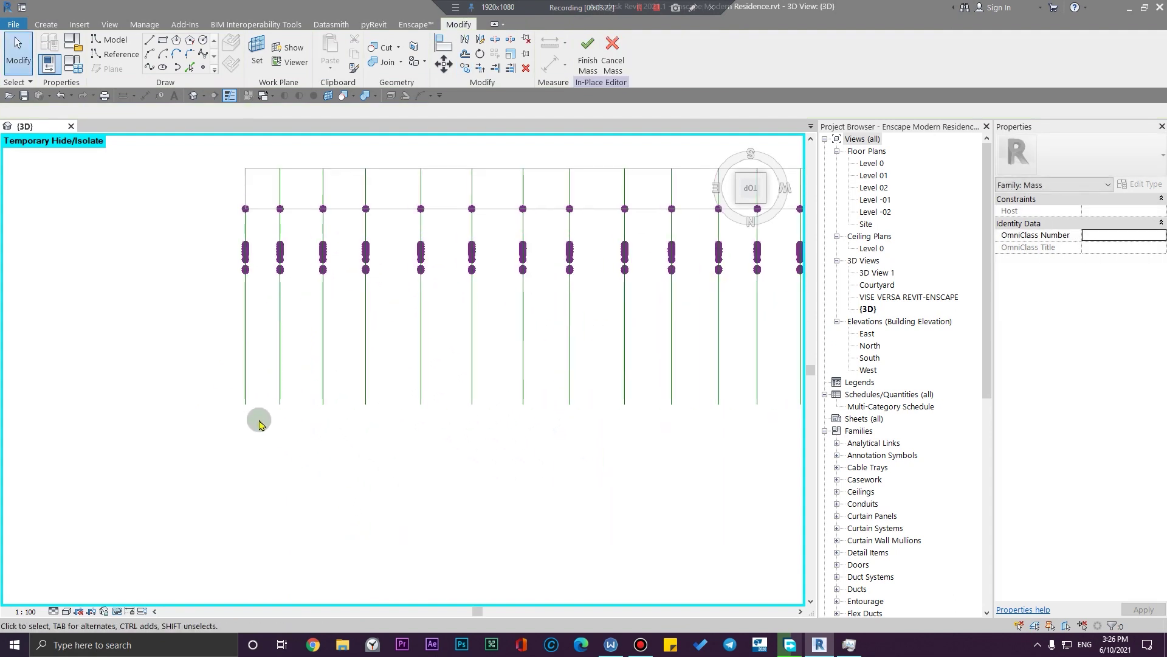
{"action": "left_click", "coordinate": [260, 360]}
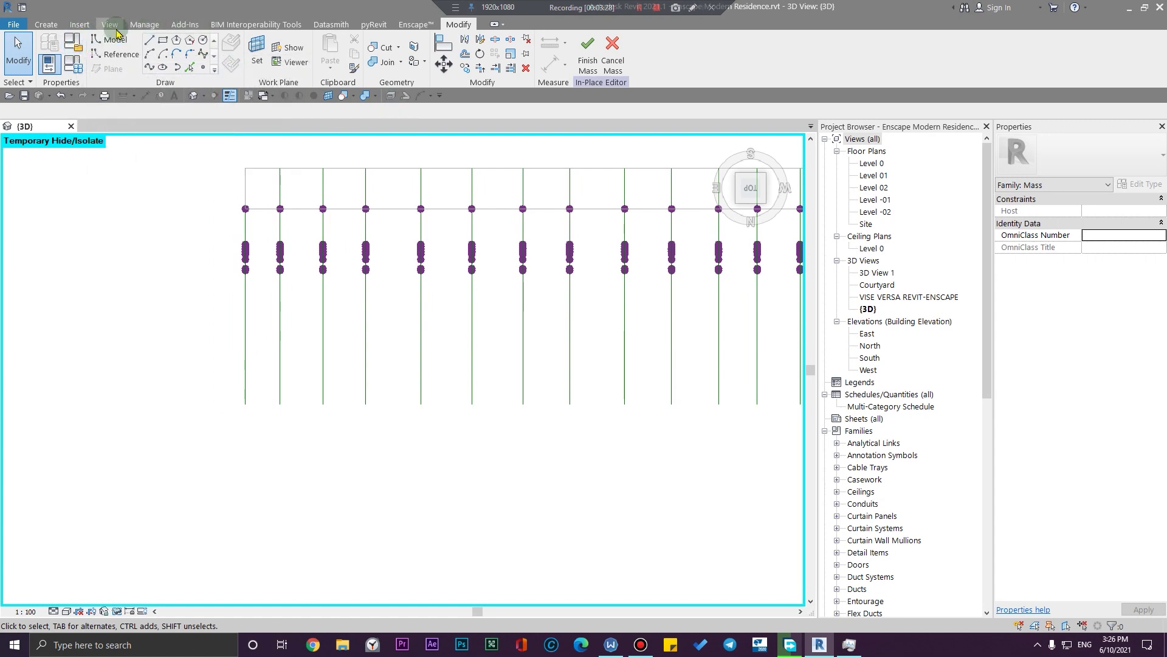
Set the work plane on the reference line at the first profile, at the end of the row
{"action": "left_click", "coordinate": [47, 25]}
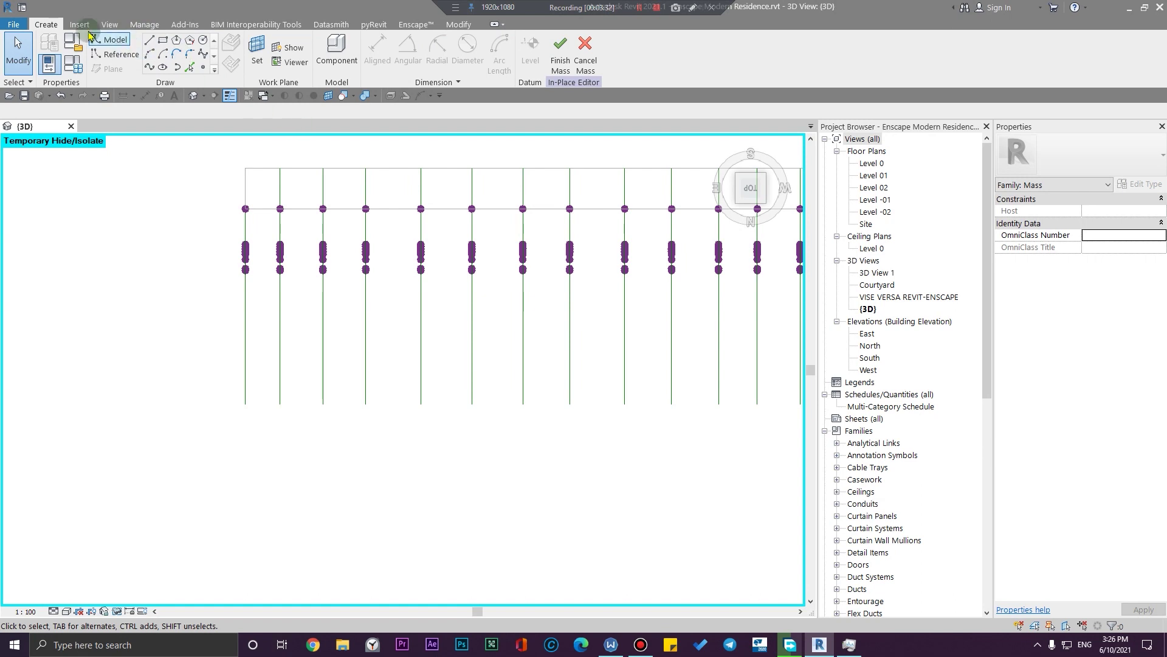
{"action": "scroll", "coordinate": [190, 320], "scroll_direction": "down", "scroll_amount": 3}
{"action": "left_click", "coordinate": [257, 52]}
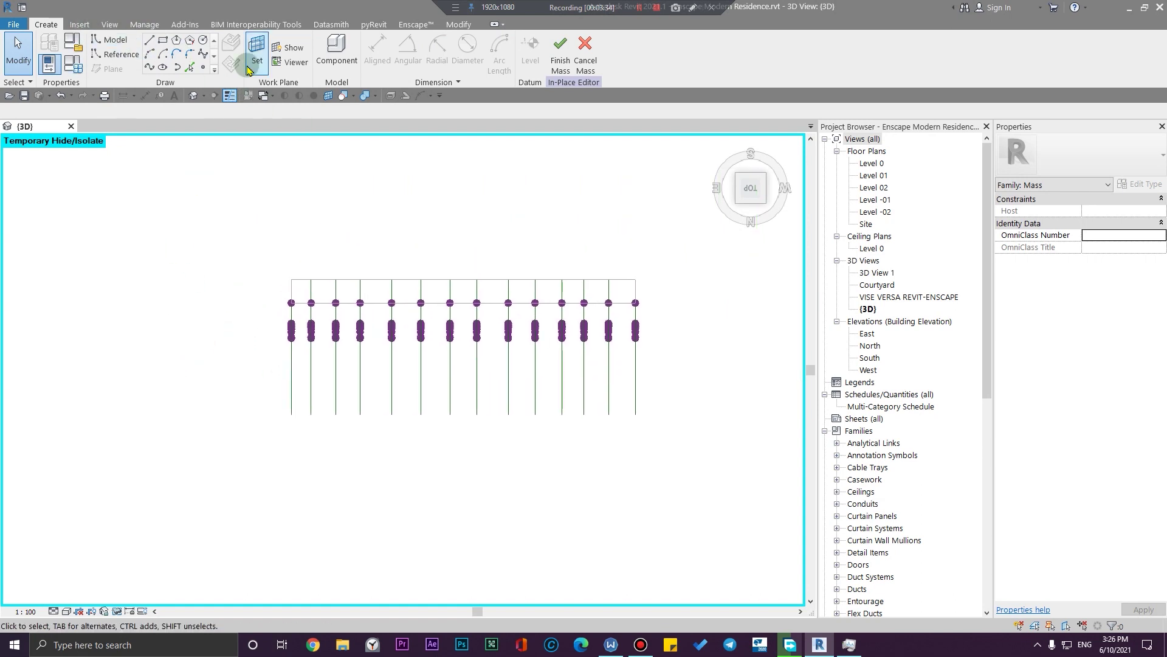
{"action": "left_click", "coordinate": [294, 407]}
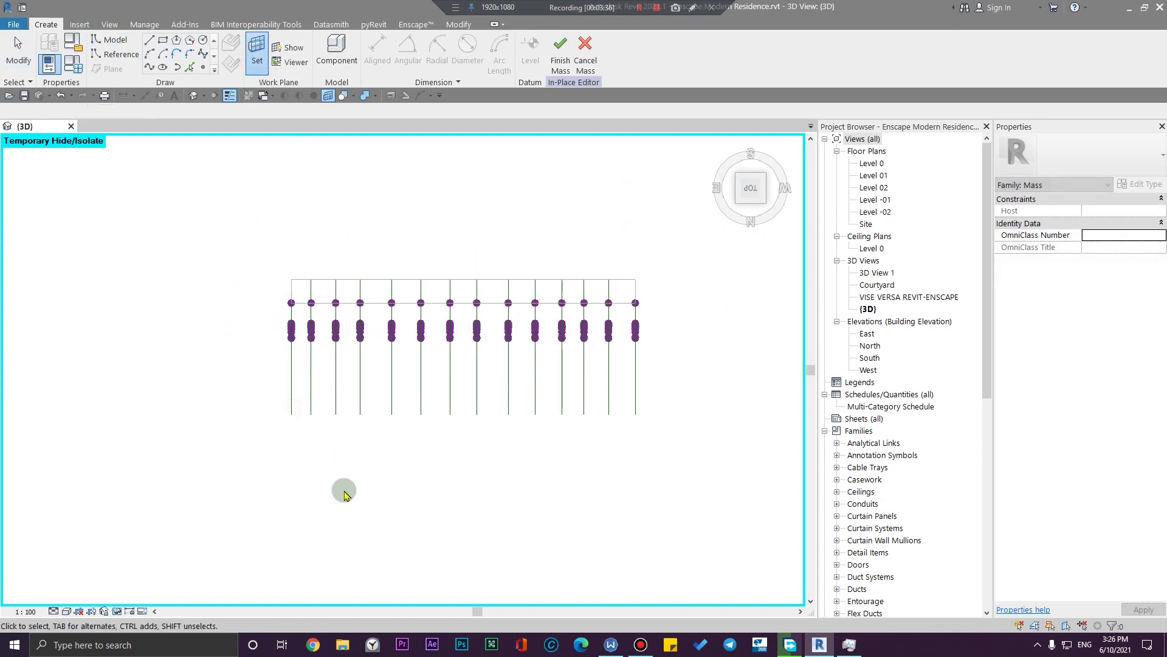
{"action": "left_click", "coordinate": [347, 493]}
{"action": "scroll", "coordinate": [286, 394], "scroll_direction": "up", "scroll_amount": 3}
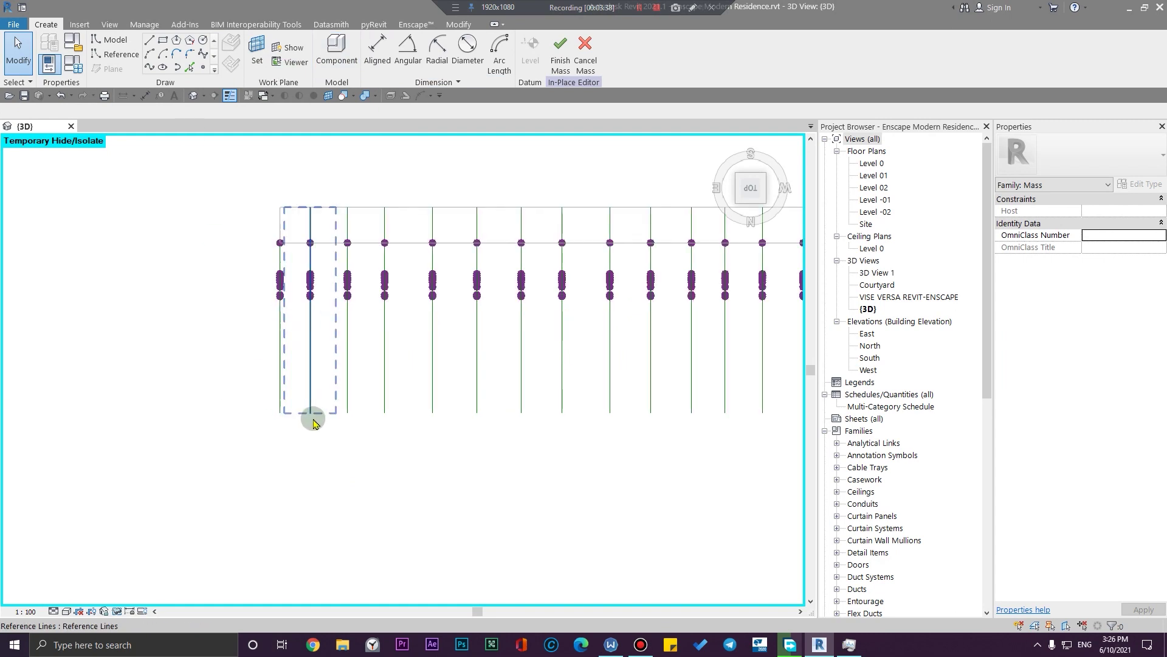
Start an aligned dimension string across the first eight reference lines of the profile row
{"action": "left_click", "coordinate": [377, 49]}
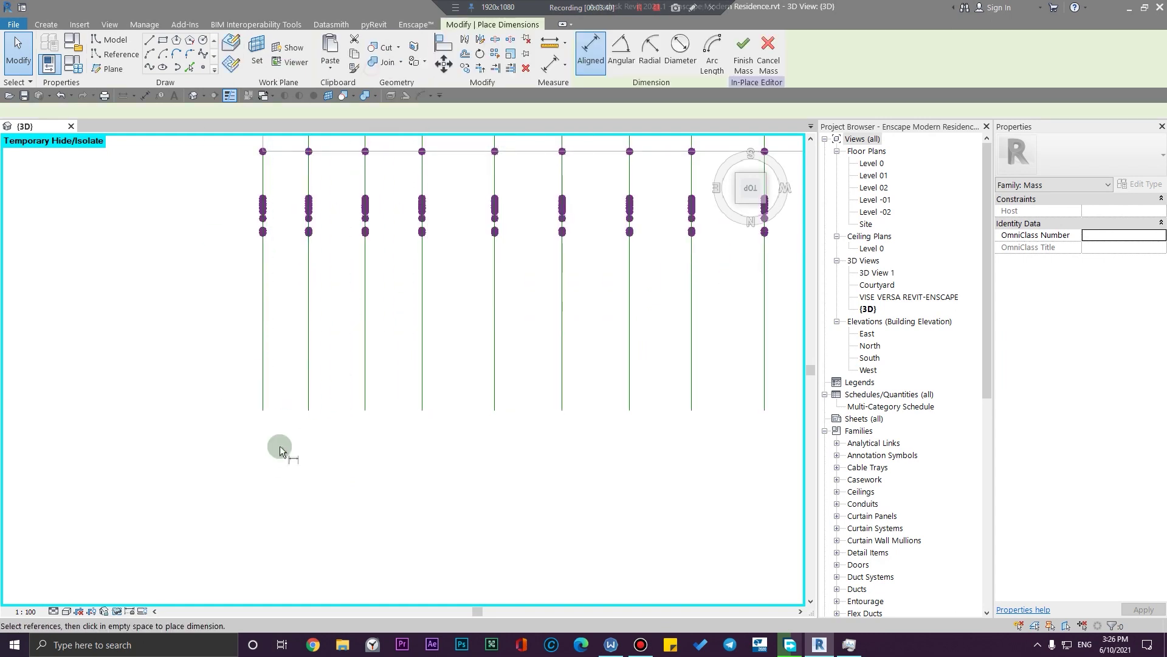
{"action": "left_click", "coordinate": [263, 396]}
{"action": "left_click", "coordinate": [309, 400]}
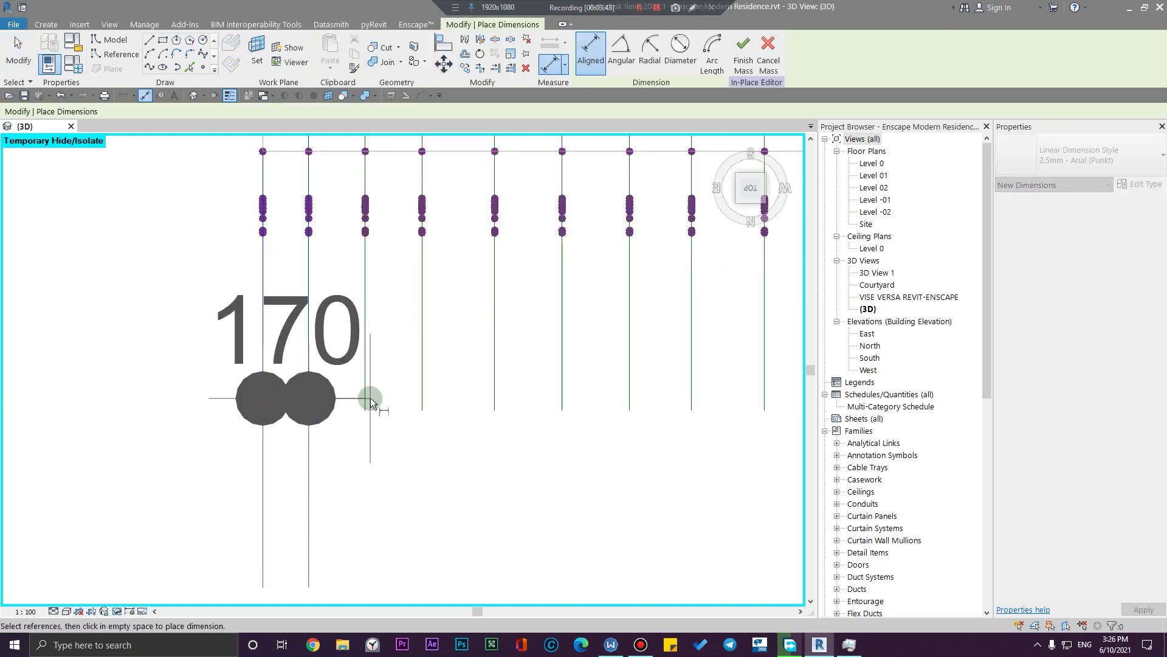
{"action": "left_click", "coordinate": [365, 399]}
{"action": "left_click", "coordinate": [422, 399]}
{"action": "left_click", "coordinate": [494, 400]}
{"action": "left_click", "coordinate": [562, 400]}
{"action": "left_click", "coordinate": [630, 400]}
{"action": "left_click", "coordinate": [692, 399]}
{"action": "middle_click_drag", "start_coordinate": [709, 406], "coordinate": [380, 370]}
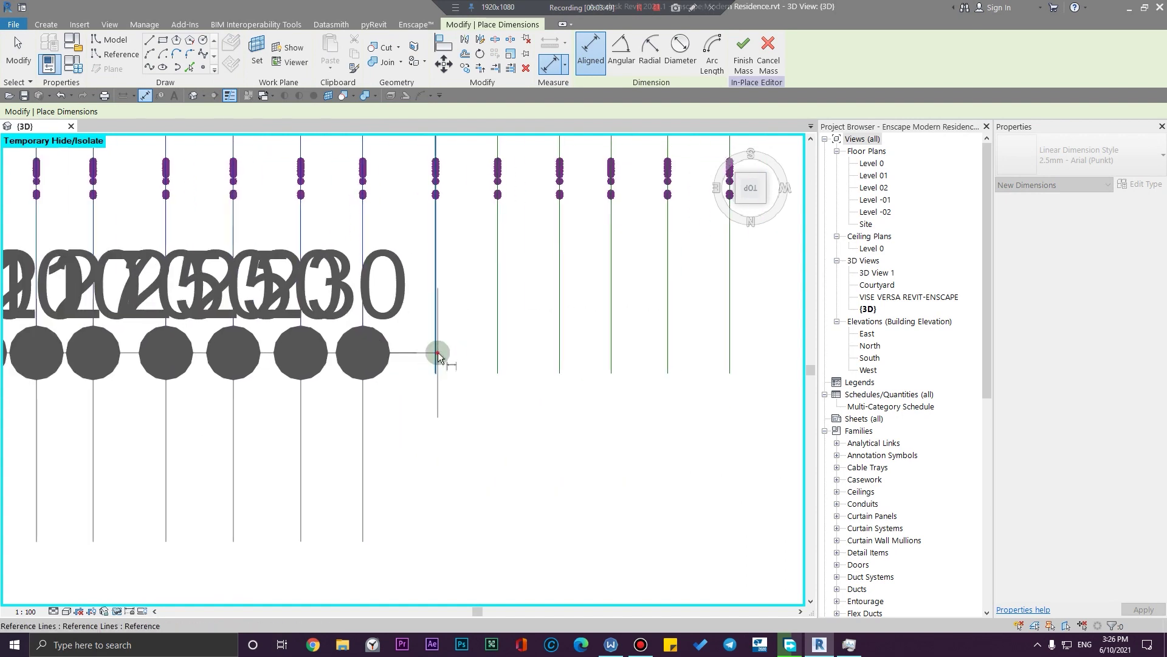
Continue the dimension string over the remaining six reference lines, place it just beyond their ends and end dimensioning
{"action": "left_click", "coordinate": [436, 353]}
{"action": "left_click", "coordinate": [497, 360]}
{"action": "left_click", "coordinate": [560, 360]}
{"action": "left_click", "coordinate": [611, 359]}
{"action": "left_click", "coordinate": [667, 360]}
{"action": "left_click", "coordinate": [731, 362]}
{"action": "scroll", "coordinate": [736, 362], "scroll_direction": "down", "scroll_amount": 3}
{"action": "middle_click_drag", "start_coordinate": [735, 362], "coordinate": [593, 329]}
{"action": "left_click", "coordinate": [637, 358]}
{"action": "key", "text": "Escape"}
{"action": "key", "text": "Escape"}
Set the view scale to 1:10
{"action": "left_click", "coordinate": [25, 611]}
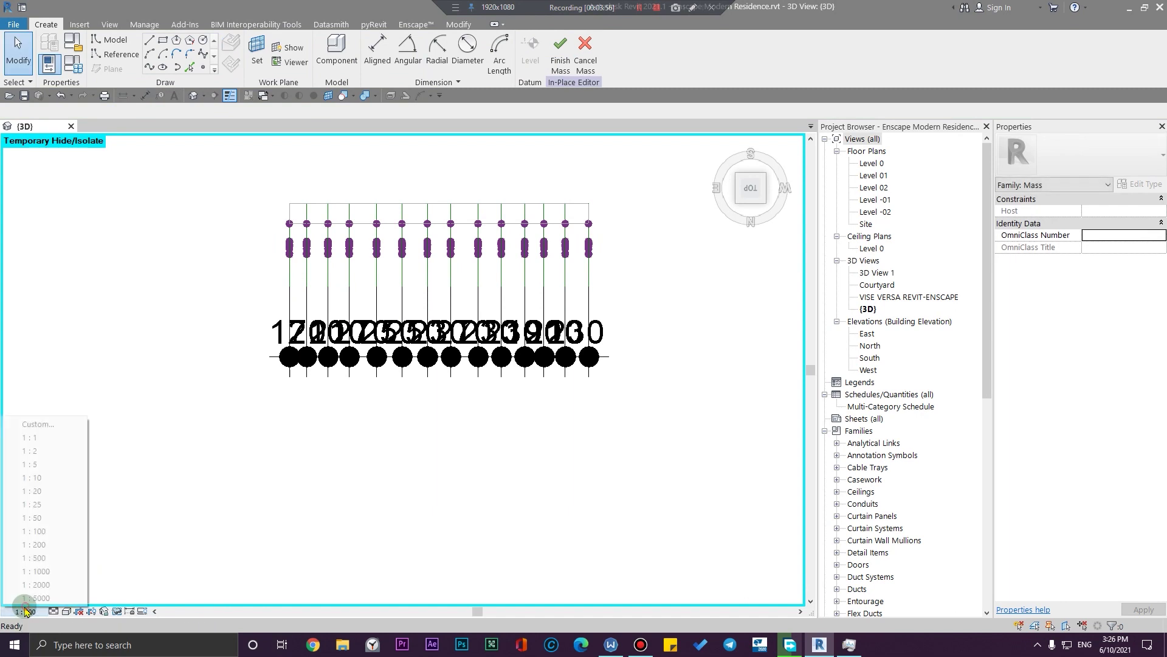
{"action": "left_click", "coordinate": [37, 477]}
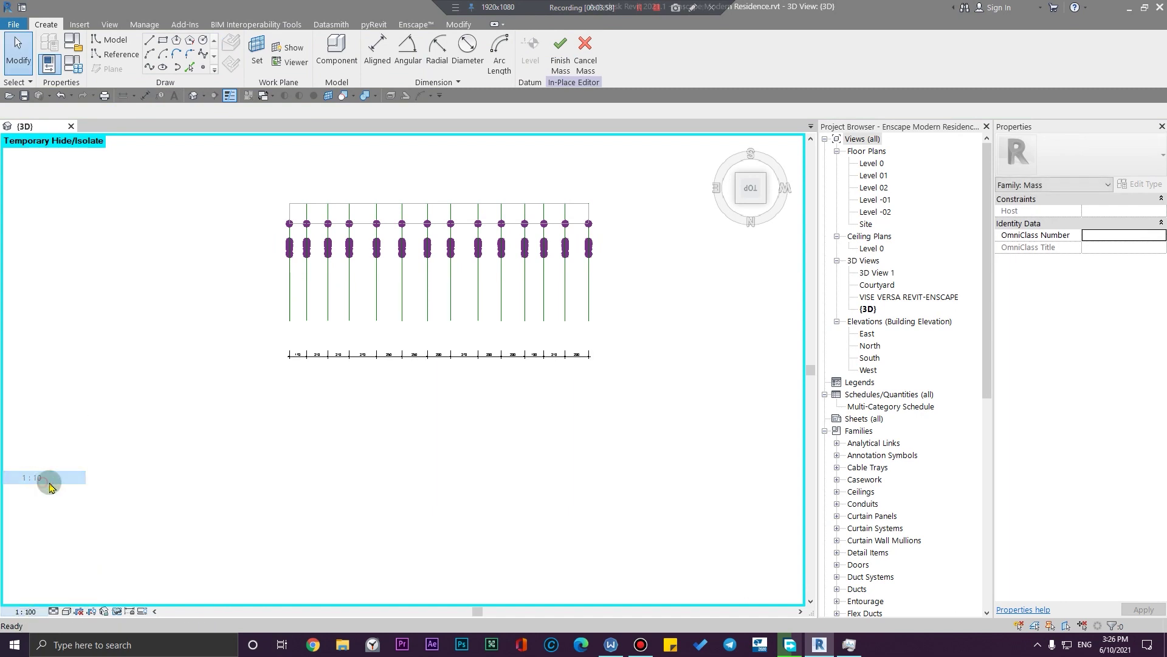
{"action": "scroll", "coordinate": [342, 386], "scroll_direction": "up", "scroll_amount": 3}
{"action": "scroll", "coordinate": [395, 450], "scroll_direction": "down", "scroll_amount": 3}
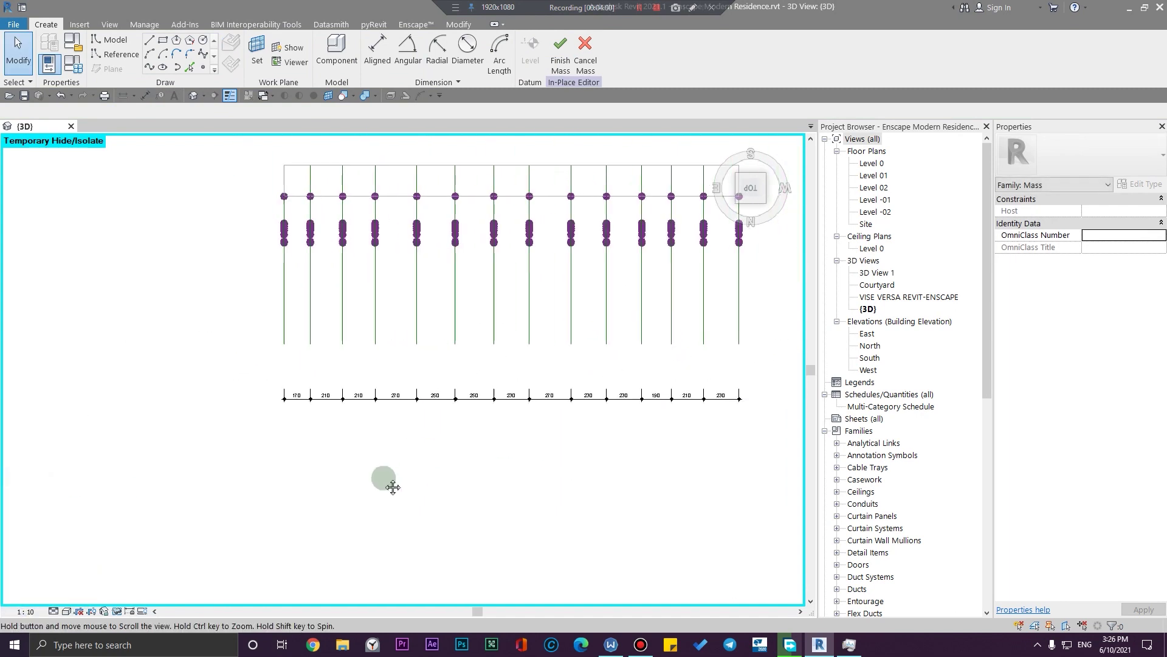
Apply the EQ equality constraint to the dimension string so the profiles are evenly spaced
{"action": "scroll", "coordinate": [386, 407], "scroll_direction": "up", "scroll_amount": 3}
{"action": "left_click", "coordinate": [364, 367]}
{"action": "left_click", "coordinate": [310, 420]}
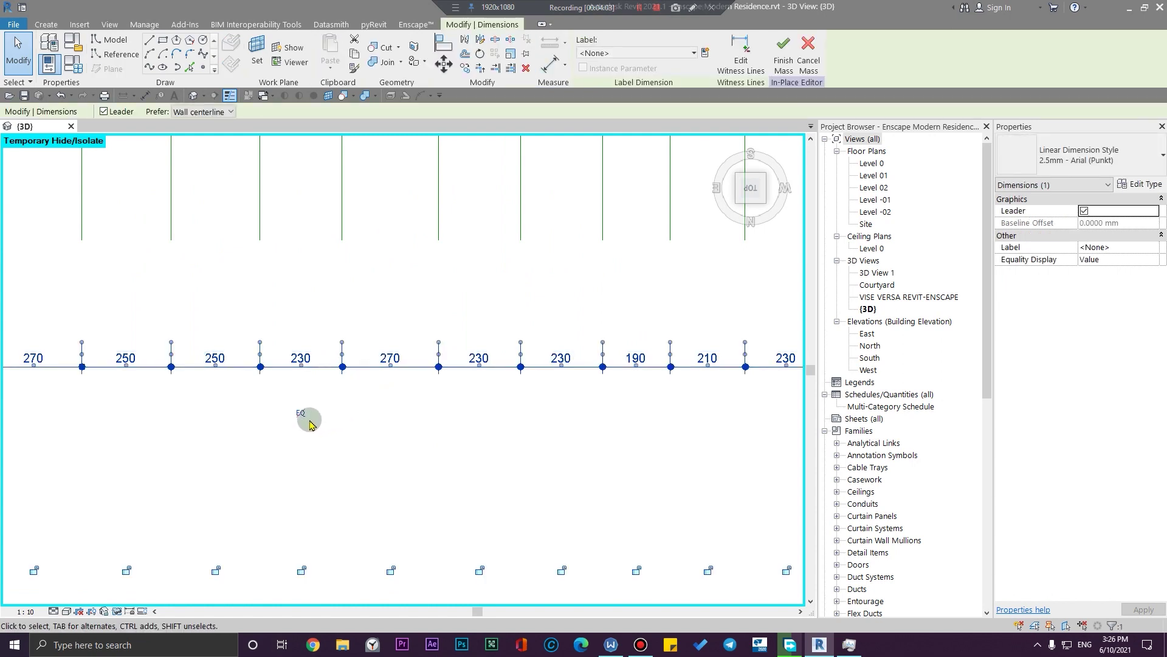
{"action": "scroll", "coordinate": [374, 469], "scroll_direction": "down", "scroll_amount": 5}
{"action": "scroll", "coordinate": [538, 398], "scroll_direction": "up", "scroll_amount": 4}
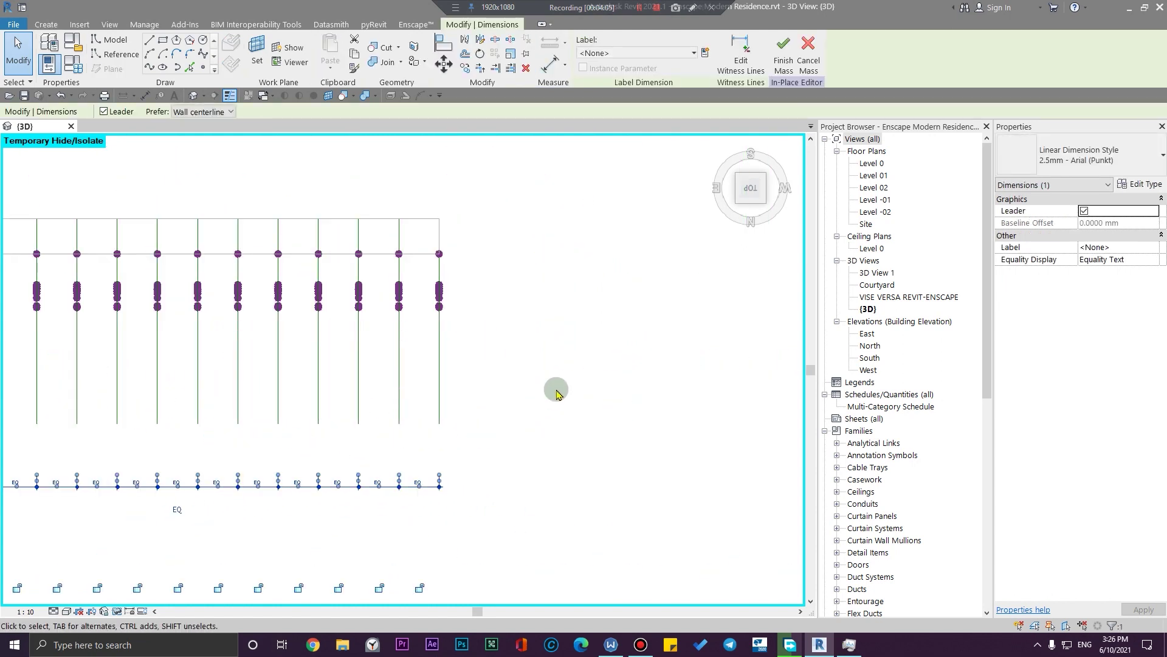
{"action": "left_click", "coordinate": [554, 388]}
{"action": "scroll", "coordinate": [390, 282], "scroll_direction": "down", "scroll_amount": 2}
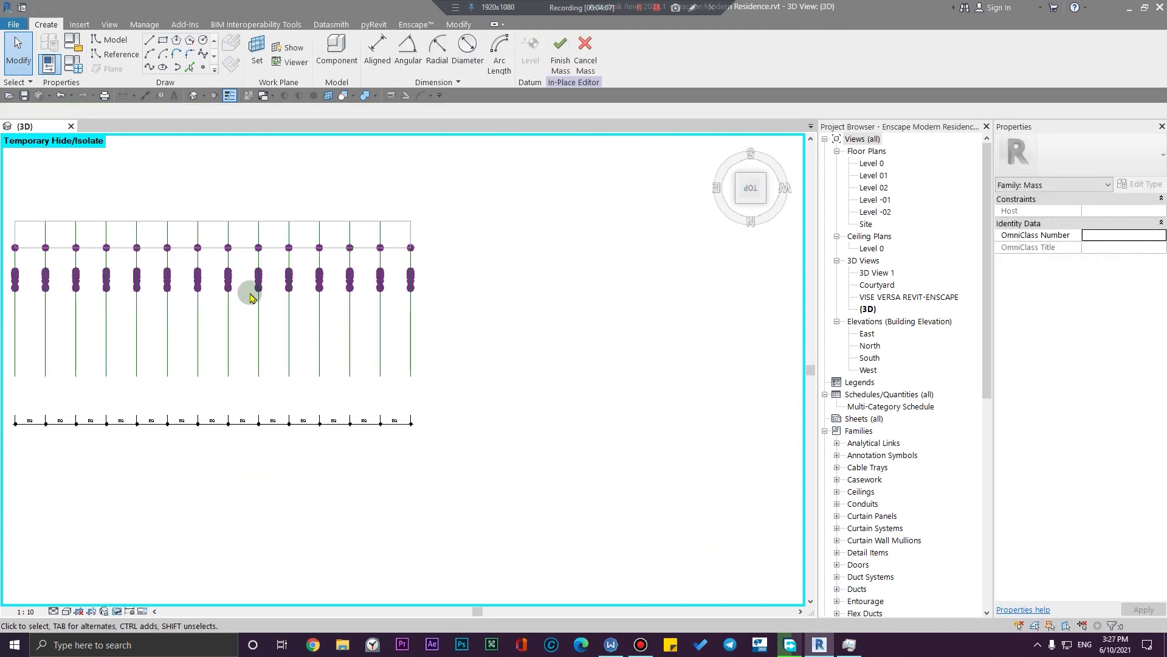
Examine the EQ dimension string along the reference lines and its label options
{"action": "scroll", "coordinate": [260, 370], "scroll_direction": "down", "scroll_amount": 3}
{"action": "scroll", "coordinate": [244, 397], "scroll_direction": "up", "scroll_amount": 8}
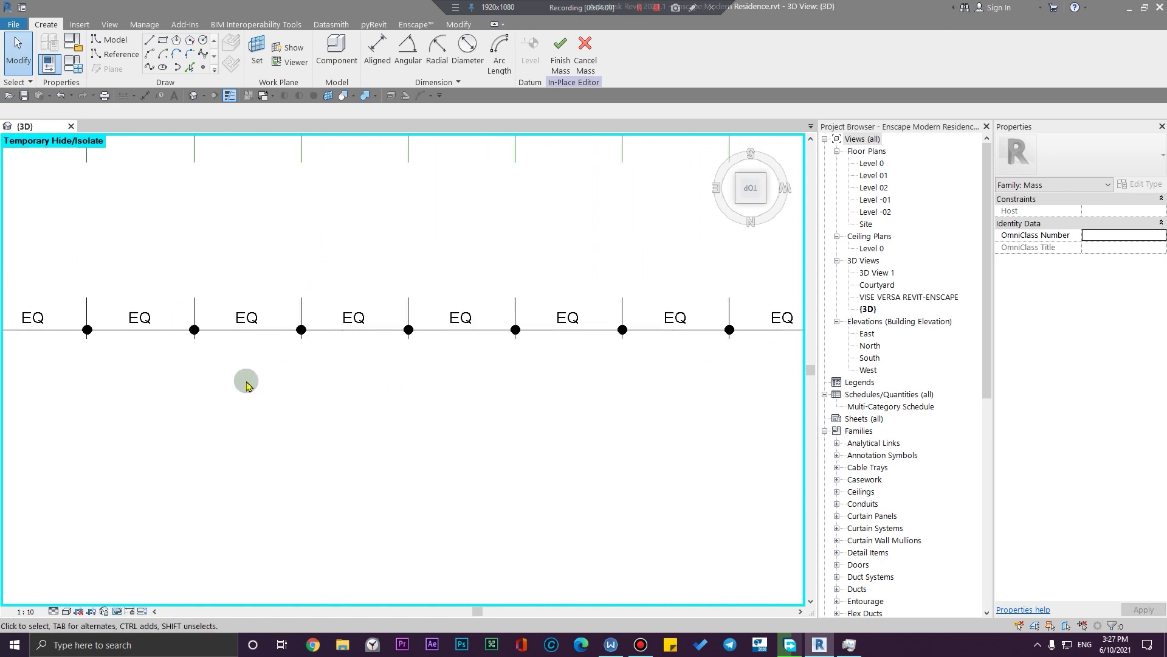
{"action": "scroll", "coordinate": [246, 383], "scroll_direction": "down", "scroll_amount": 5}
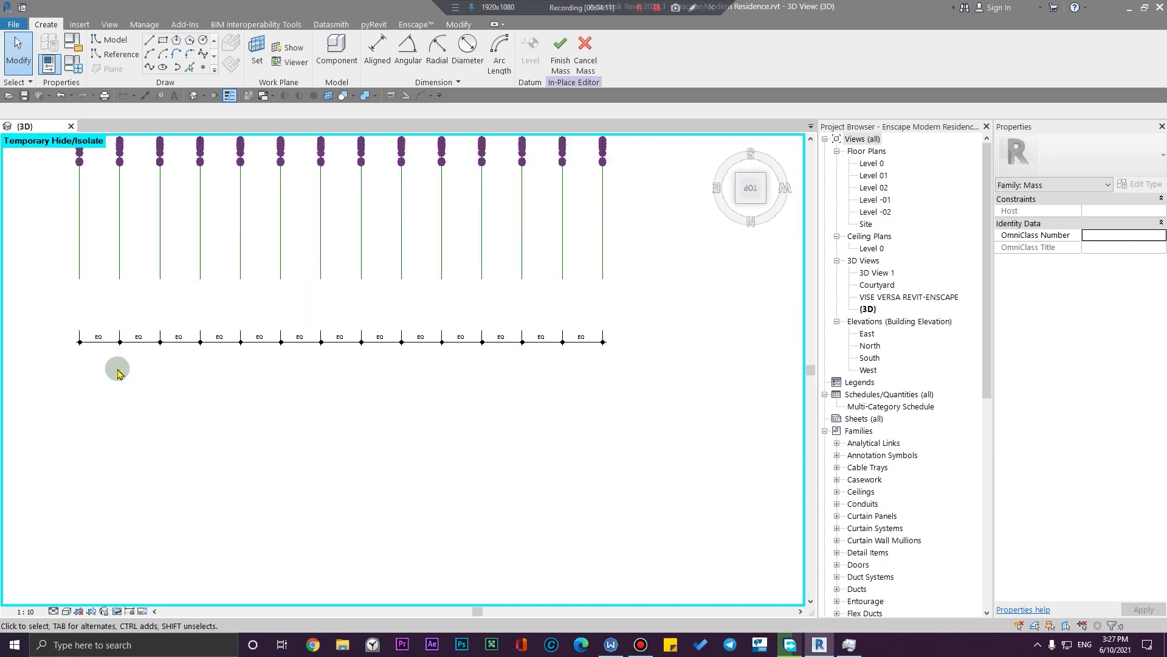
{"action": "scroll", "coordinate": [260, 432], "scroll_direction": "up", "scroll_amount": 4}
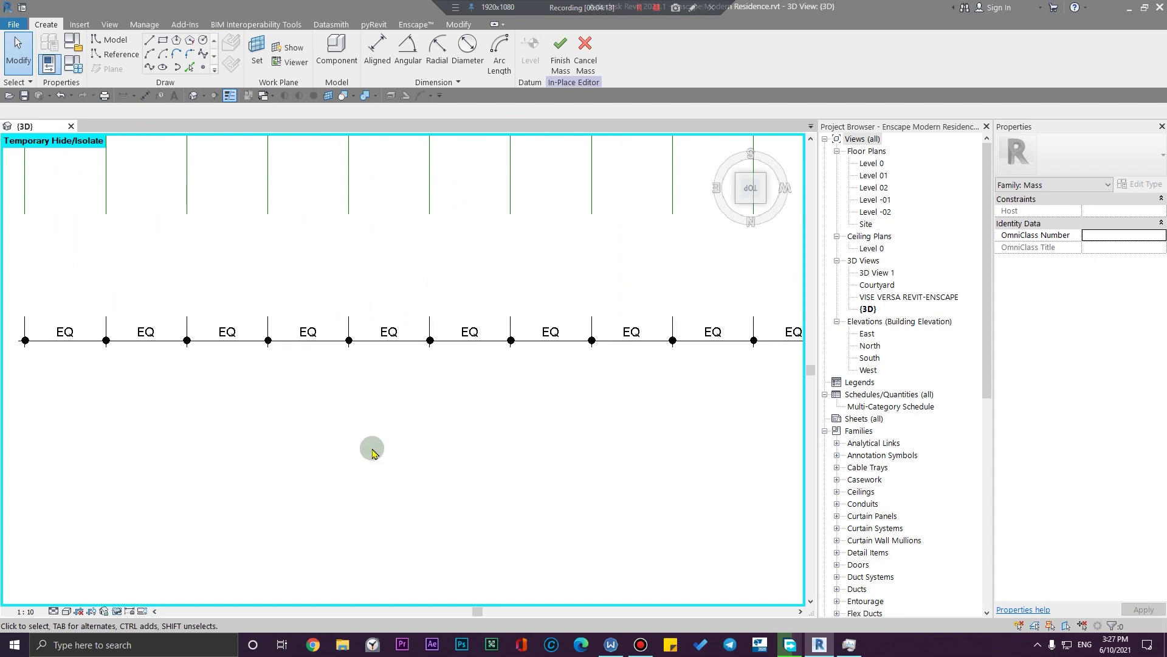
{"action": "scroll", "coordinate": [231, 383], "scroll_direction": "down", "scroll_amount": 3}
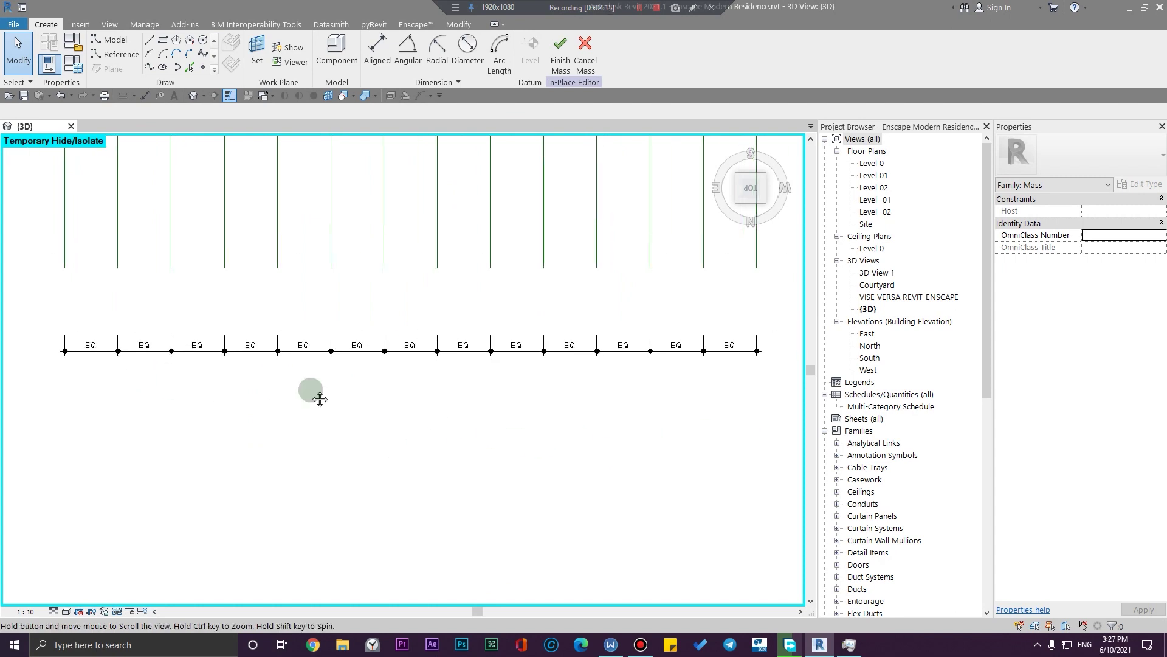
{"action": "scroll", "coordinate": [294, 359], "scroll_direction": "up", "scroll_amount": 5}
{"action": "scroll", "coordinate": [469, 437], "scroll_direction": "down", "scroll_amount": 3}
{"action": "middle_click_drag", "start_coordinate": [487, 445], "coordinate": [385, 509]}
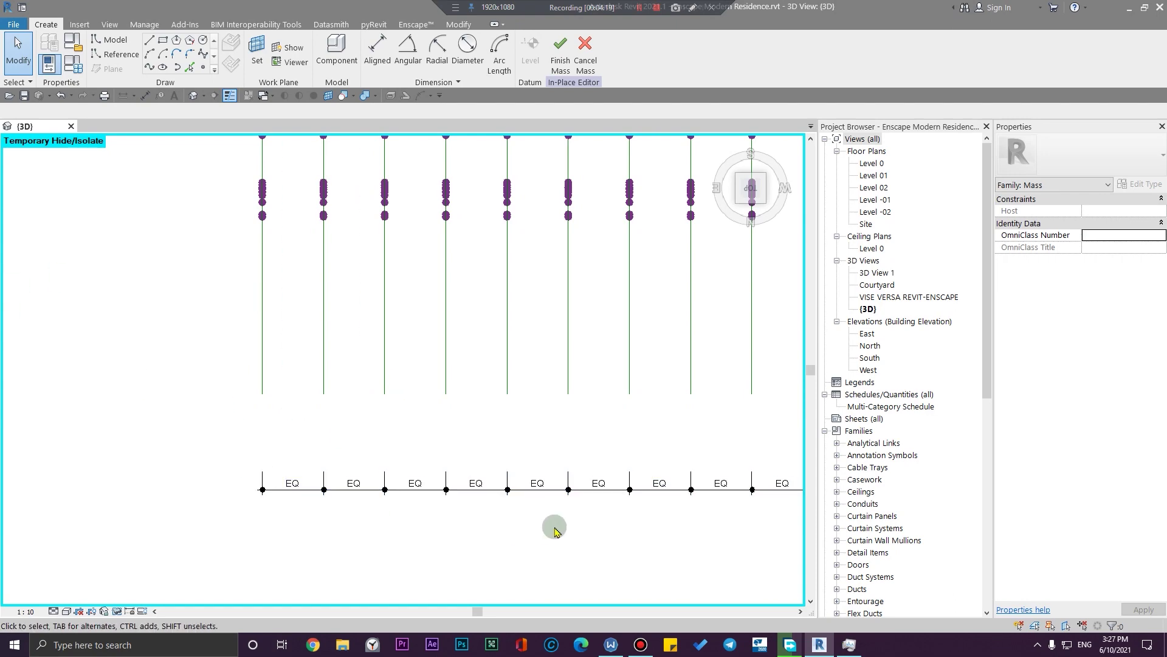
{"action": "left_click", "coordinate": [551, 489]}
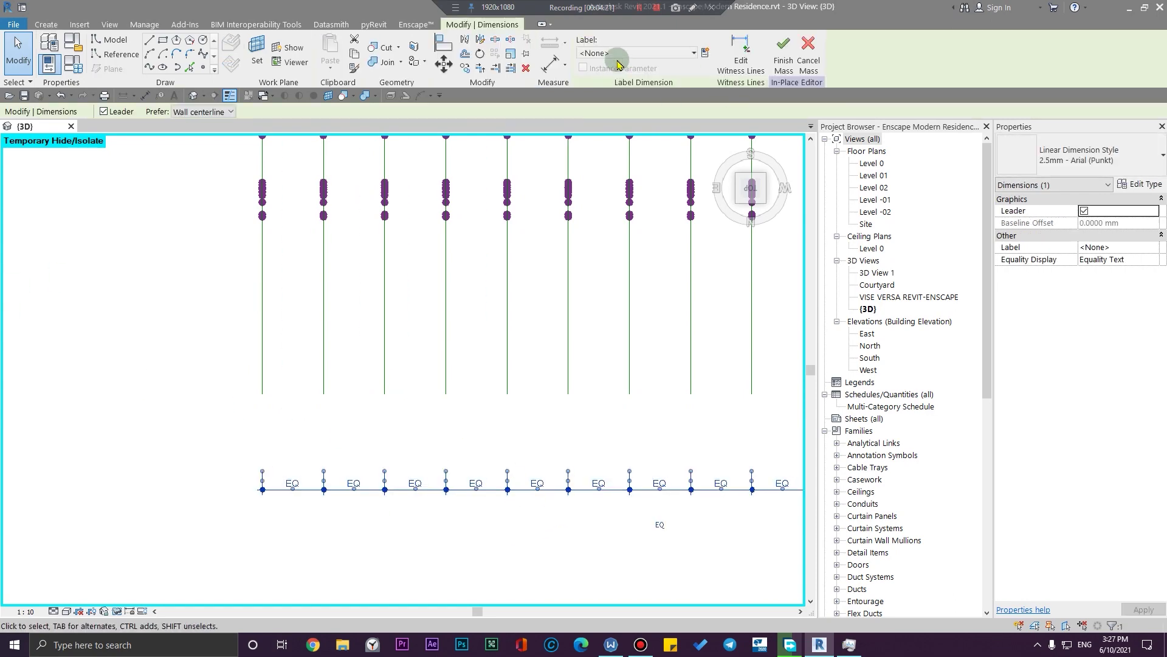
{"action": "scroll", "coordinate": [341, 280], "scroll_direction": "down", "scroll_amount": 2}
{"action": "left_click", "coordinate": [385, 474]}
Delete the EQ dimension string above the profiles
{"action": "middle_click_drag", "start_coordinate": [385, 475], "coordinate": [450, 82], "text": "shift"}
{"action": "middle_click_drag", "start_coordinate": [537, 265], "coordinate": [521, 248], "text": "shift"}
{"action": "scroll", "coordinate": [548, 203], "scroll_direction": "up", "scroll_amount": 5}
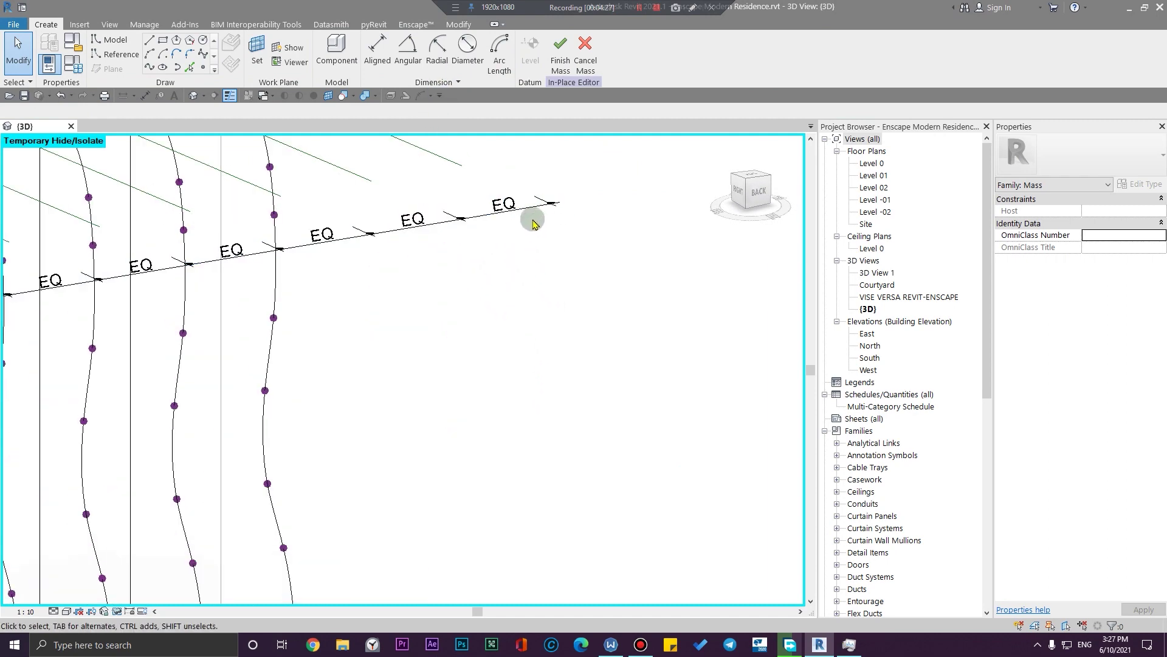
{"action": "left_click", "coordinate": [514, 206]}
{"action": "key", "text": "Delete"}
{"action": "scroll", "coordinate": [578, 304], "scroll_direction": "down", "scroll_amount": 5}
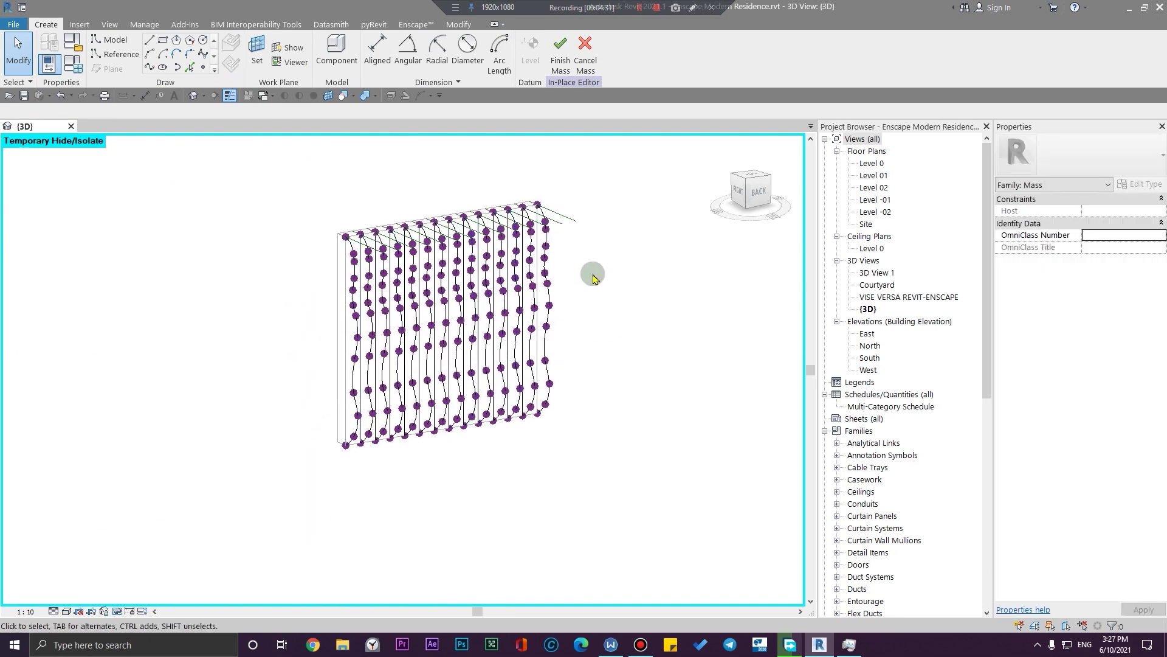
Set the work plane to the vertical plane at the outer end of the last reference line
{"action": "middle_click_drag", "start_coordinate": [594, 278], "coordinate": [540, 347], "text": "shift"}
{"action": "scroll", "coordinate": [564, 234], "scroll_direction": "up", "scroll_amount": 5}
{"action": "left_click", "coordinate": [256, 58]}
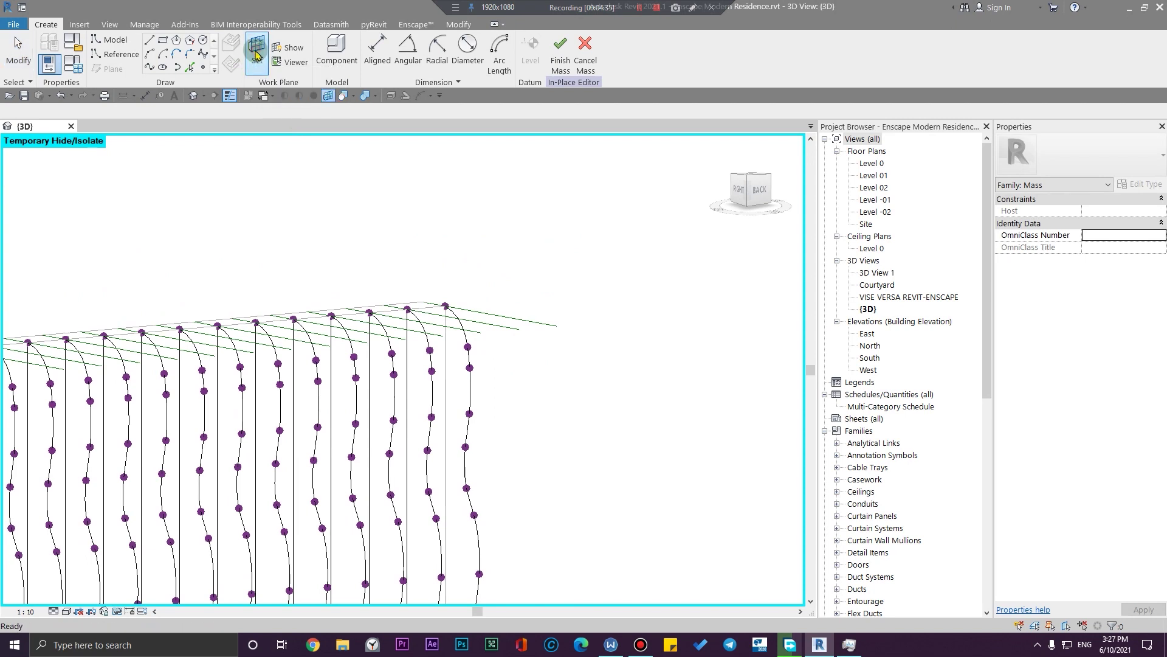
{"action": "scroll", "coordinate": [557, 326], "scroll_direction": "up", "scroll_amount": 3}
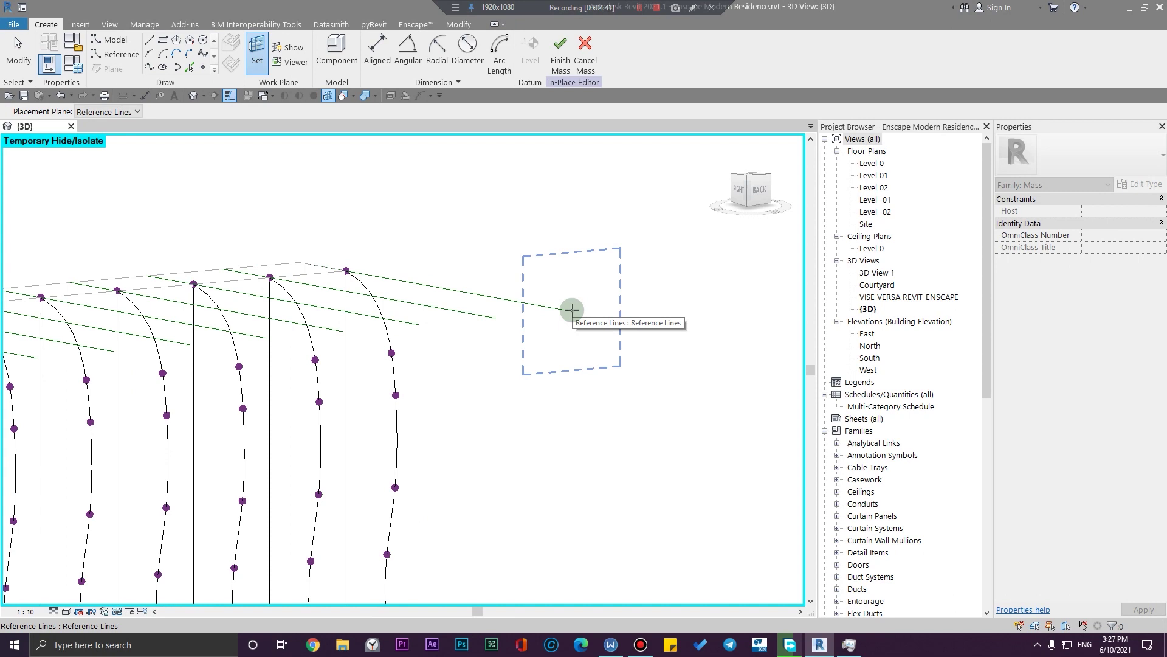
{"action": "left_click", "coordinate": [572, 309]}
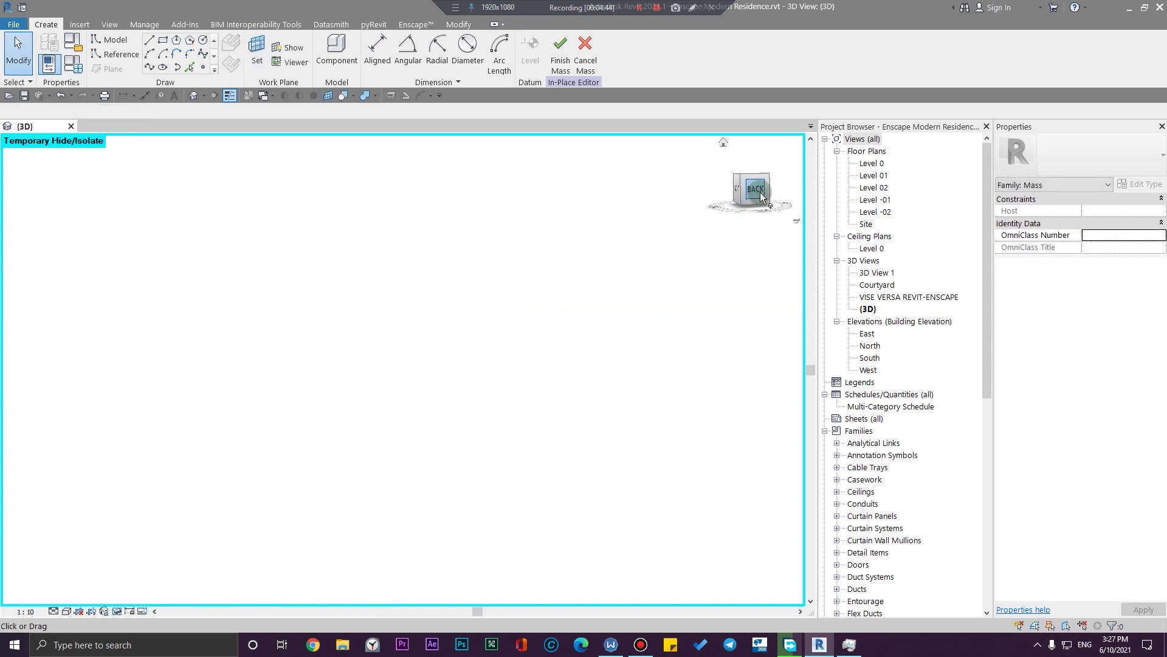
In the Back view, draw a wavy spline on the work plane across the lower half of the profiles, extending past both sides
{"action": "scroll", "coordinate": [355, 406], "scroll_direction": "up", "scroll_amount": 7}
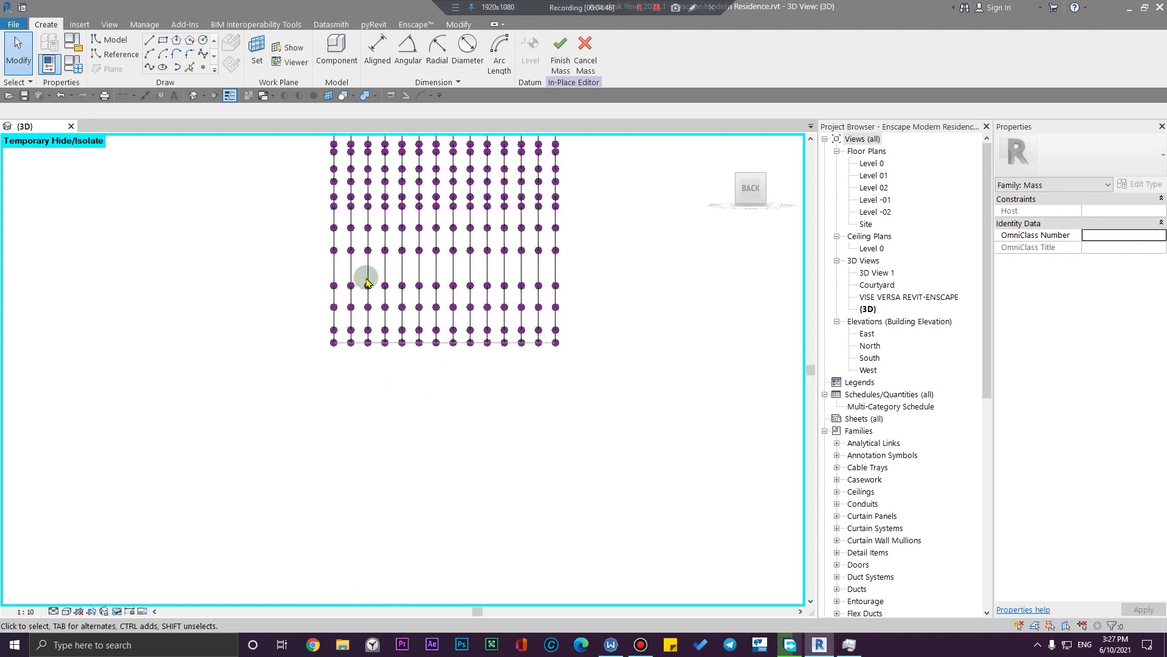
{"action": "middle_click_drag", "start_coordinate": [366, 276], "coordinate": [376, 368]}
{"action": "left_click", "coordinate": [149, 67]}
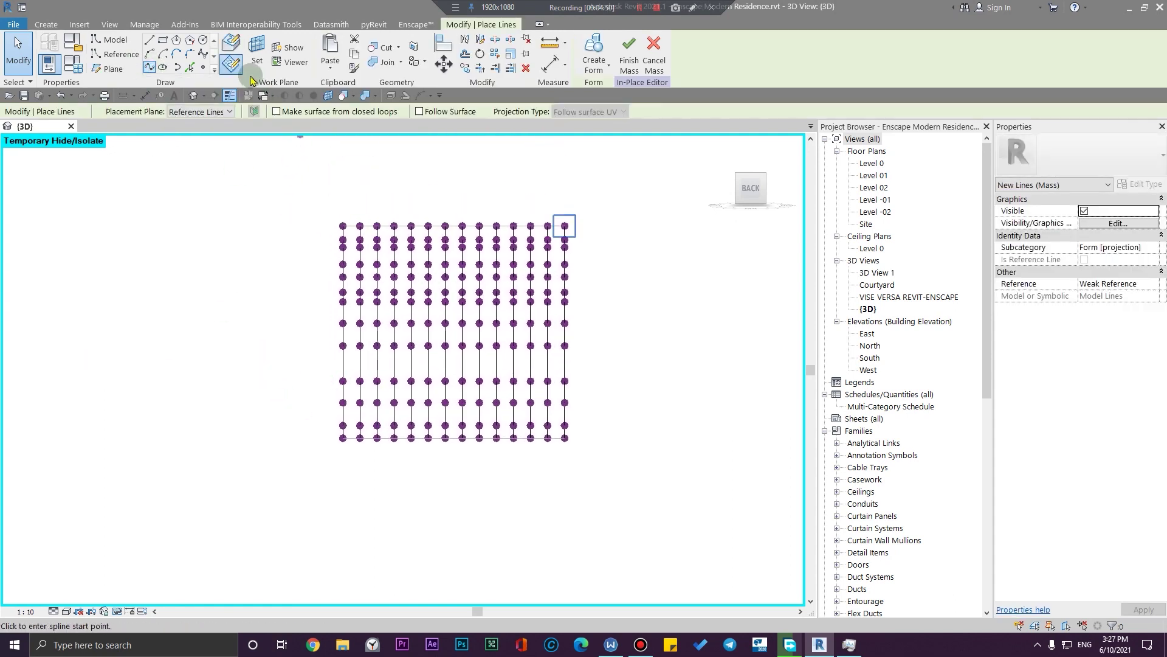
{"action": "left_click", "coordinate": [231, 62]}
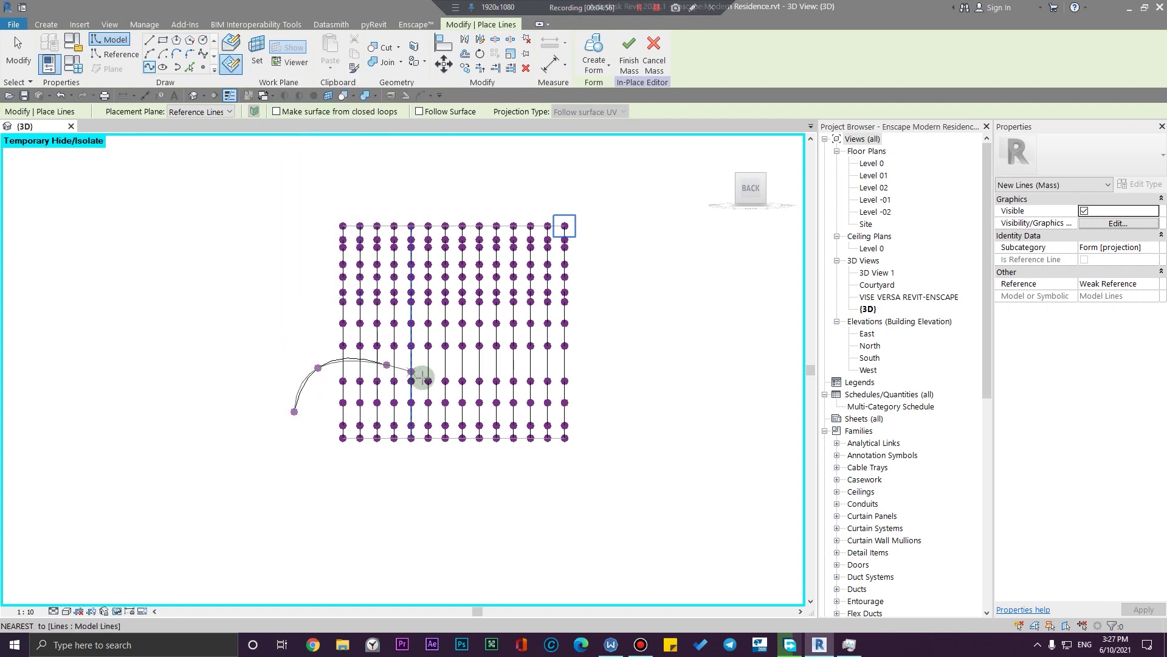
{"action": "scroll", "coordinate": [436, 373], "scroll_direction": "up", "scroll_amount": 4}
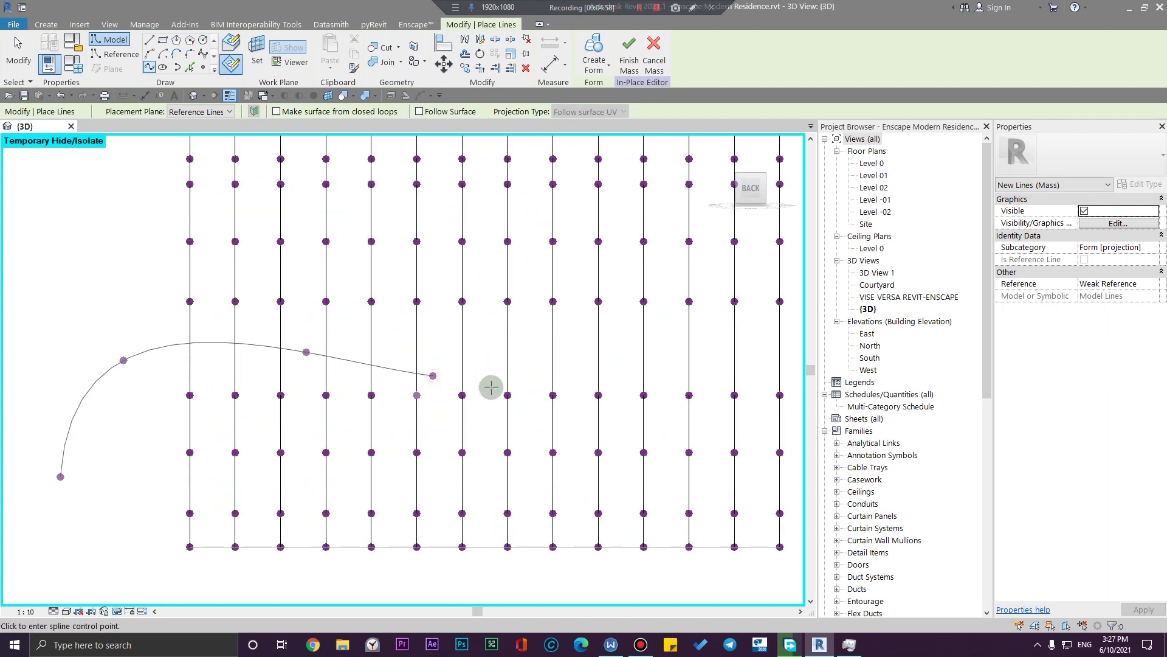
{"action": "left_click", "coordinate": [675, 357]}
{"action": "middle_click_drag", "start_coordinate": [675, 357], "coordinate": [326, 373]}
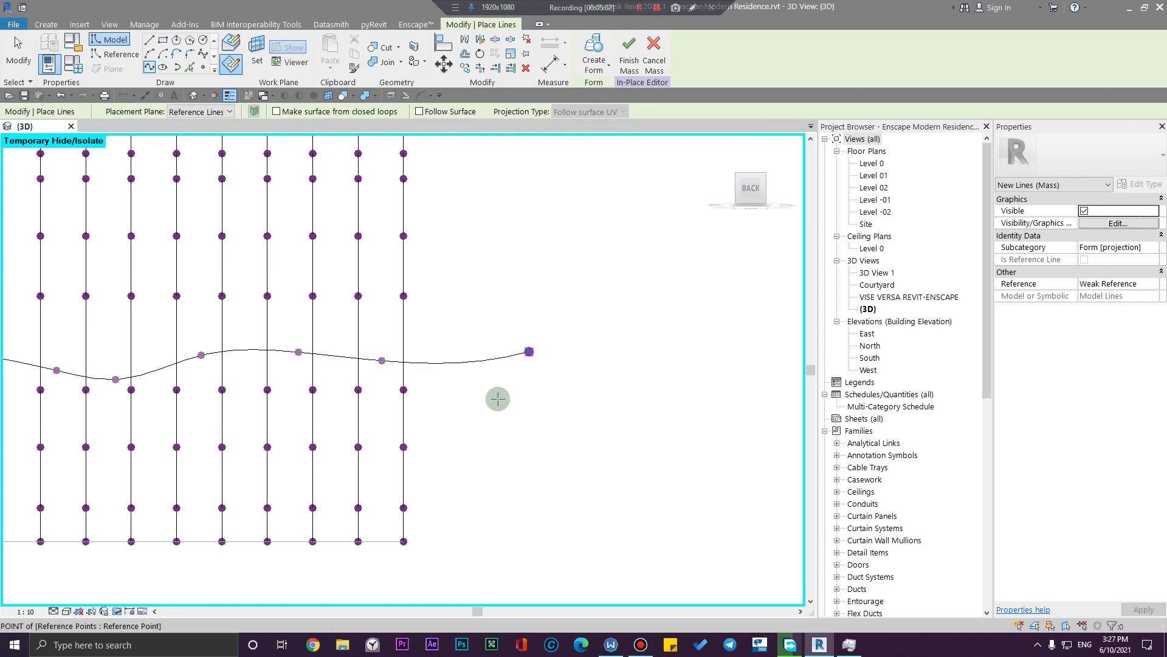
{"action": "key", "text": "Escape"}
{"action": "scroll", "coordinate": [490, 417], "scroll_direction": "down", "scroll_amount": 5}
Draw a second wavy spline across the upper half of the profiles, extending past both sides
{"action": "scroll", "coordinate": [245, 344], "scroll_direction": "up", "scroll_amount": 4}
{"action": "left_click", "coordinate": [189, 321]}
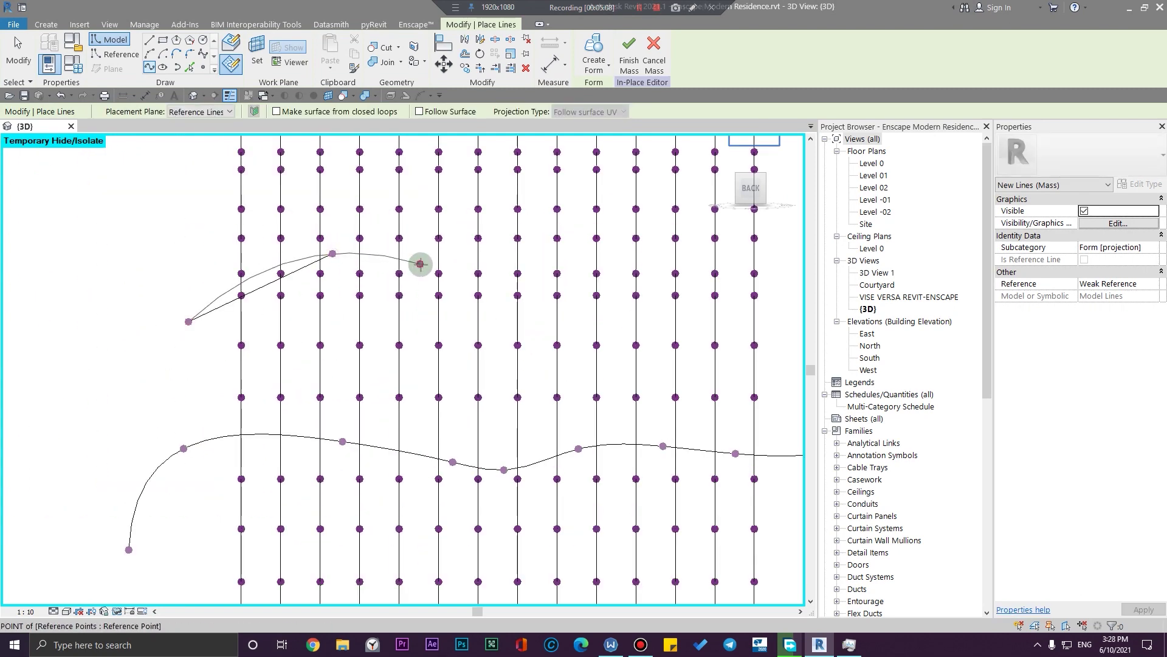
{"action": "left_click", "coordinate": [462, 282]}
{"action": "left_click", "coordinate": [500, 267]}
{"action": "left_click", "coordinate": [541, 257]}
{"action": "left_click", "coordinate": [581, 259]}
{"action": "left_click", "coordinate": [659, 262]}
{"action": "left_click", "coordinate": [790, 256]}
{"action": "key", "text": "Escape"}
{"action": "scroll", "coordinate": [475, 399], "scroll_direction": "down", "scroll_amount": 3}
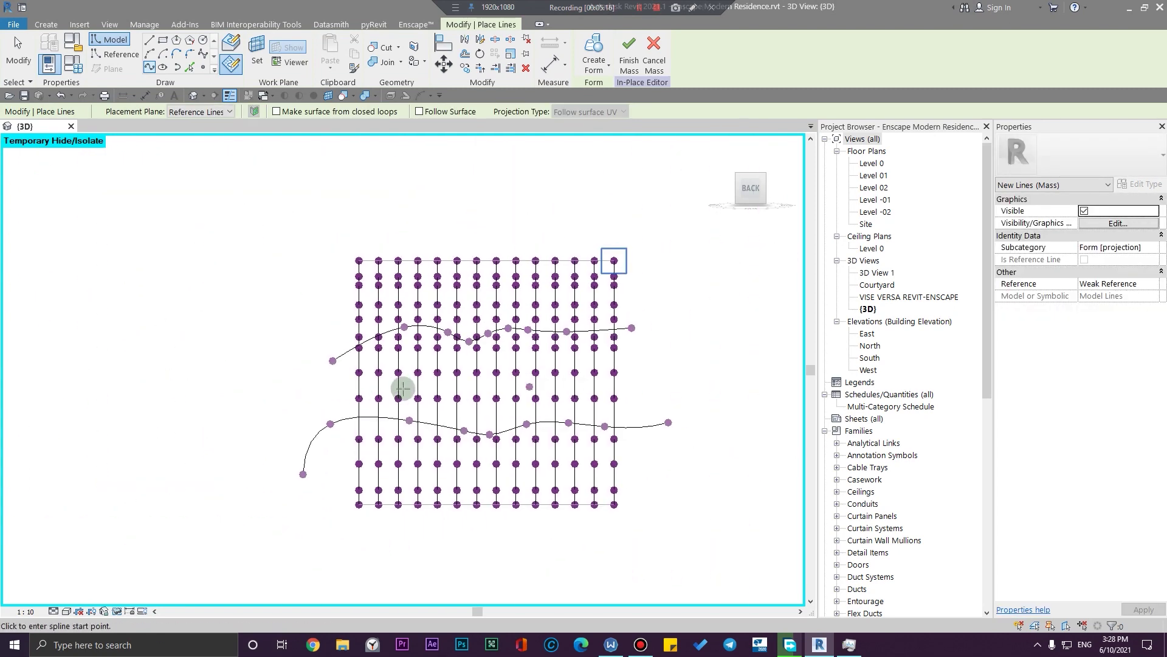
Draw a third, gently curved spline between the two existing wavy splines and end the line command
{"action": "scroll", "coordinate": [365, 392], "scroll_direction": "up", "scroll_amount": 2}
{"action": "left_click", "coordinate": [296, 422]}
{"action": "left_click", "coordinate": [381, 370]}
{"action": "left_click", "coordinate": [494, 385]}
{"action": "left_click", "coordinate": [606, 386]}
{"action": "left_click", "coordinate": [725, 383]}
{"action": "middle_click_drag", "start_coordinate": [717, 387], "coordinate": [359, 383]}
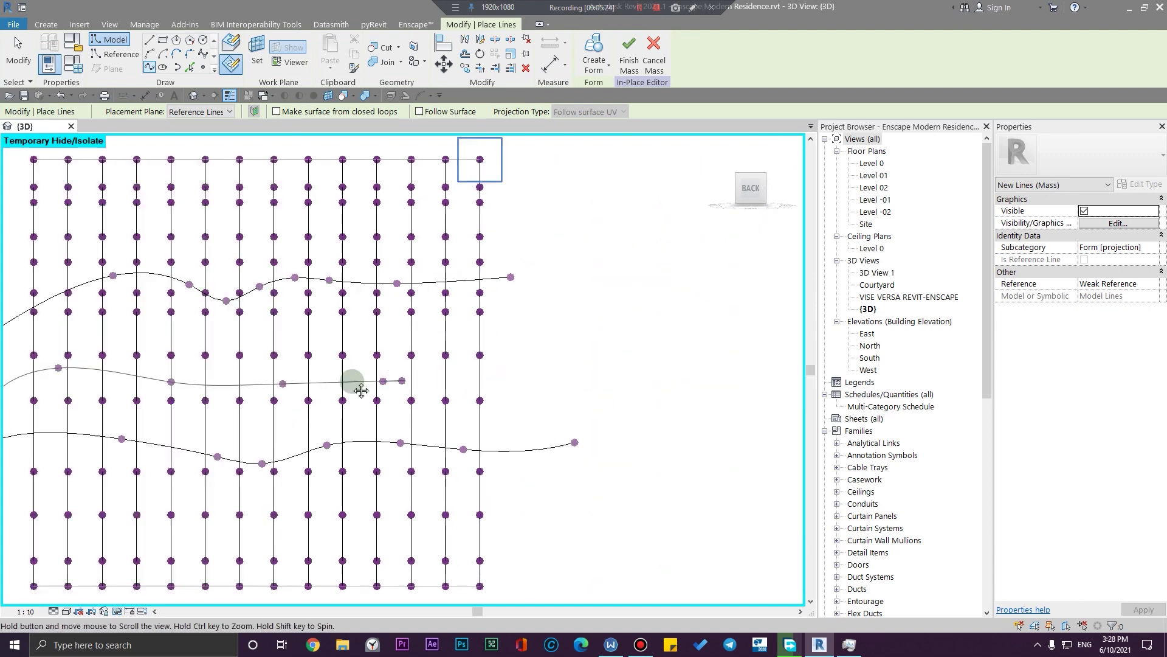
{"action": "left_click", "coordinate": [463, 364]}
{"action": "key", "text": "Escape"}
{"action": "key", "text": "Escape"}
{"action": "scroll", "coordinate": [481, 412], "scroll_direction": "down", "scroll_amount": 2}
{"action": "middle_click_drag", "start_coordinate": [422, 428], "coordinate": [586, 387]}
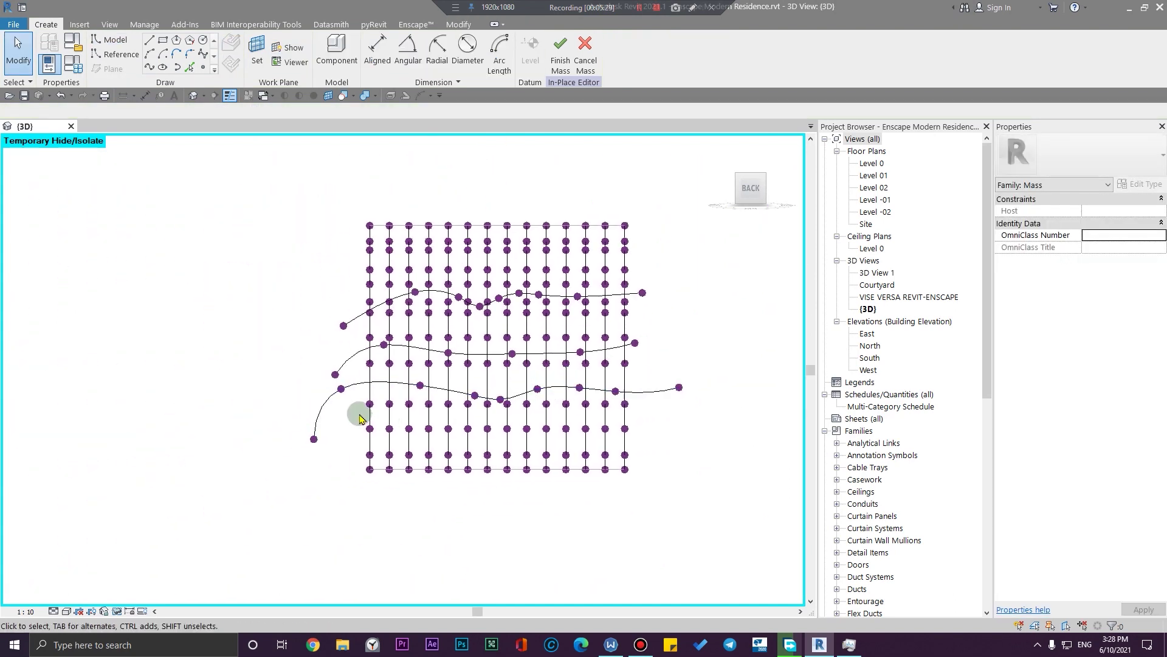
Raise the reference points just below the lowest guide spline on the first five profiles, starting from the left, onto that spline
{"action": "scroll", "coordinate": [360, 413], "scroll_direction": "up", "scroll_amount": 3}
{"action": "scroll", "coordinate": [464, 443], "scroll_direction": "down", "scroll_amount": 1}
{"action": "middle_click_drag", "start_coordinate": [424, 469], "coordinate": [331, 469]}
{"action": "scroll", "coordinate": [331, 468], "scroll_direction": "up", "scroll_amount": 2}
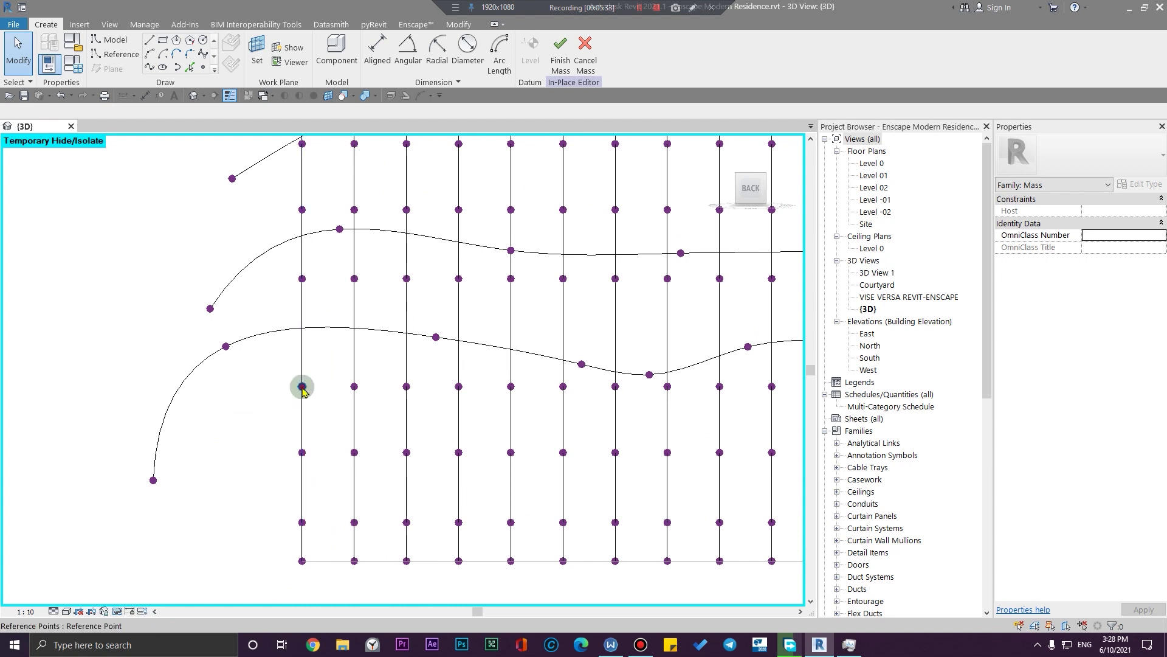
{"action": "left_click", "coordinate": [302, 387]}
{"action": "left_click_drag", "start_coordinate": [305, 363], "coordinate": [355, 301]}
{"action": "left_click", "coordinate": [339, 402]}
{"action": "left_click", "coordinate": [353, 372]}
{"action": "left_click", "coordinate": [378, 411]}
{"action": "left_click", "coordinate": [405, 386]}
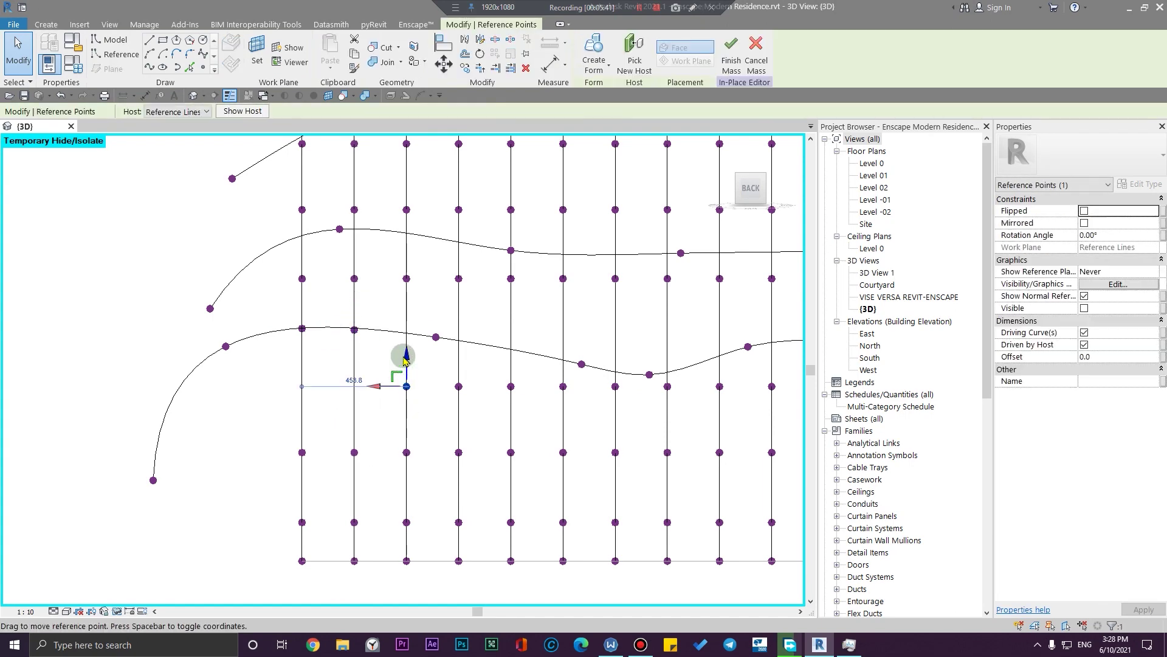
{"action": "left_click_drag", "start_coordinate": [399, 352], "coordinate": [407, 306]}
{"action": "left_click", "coordinate": [458, 386]}
{"action": "left_click_drag", "start_coordinate": [457, 360], "coordinate": [468, 313]}
{"action": "left_click_drag", "start_coordinate": [489, 411], "coordinate": [508, 312]}
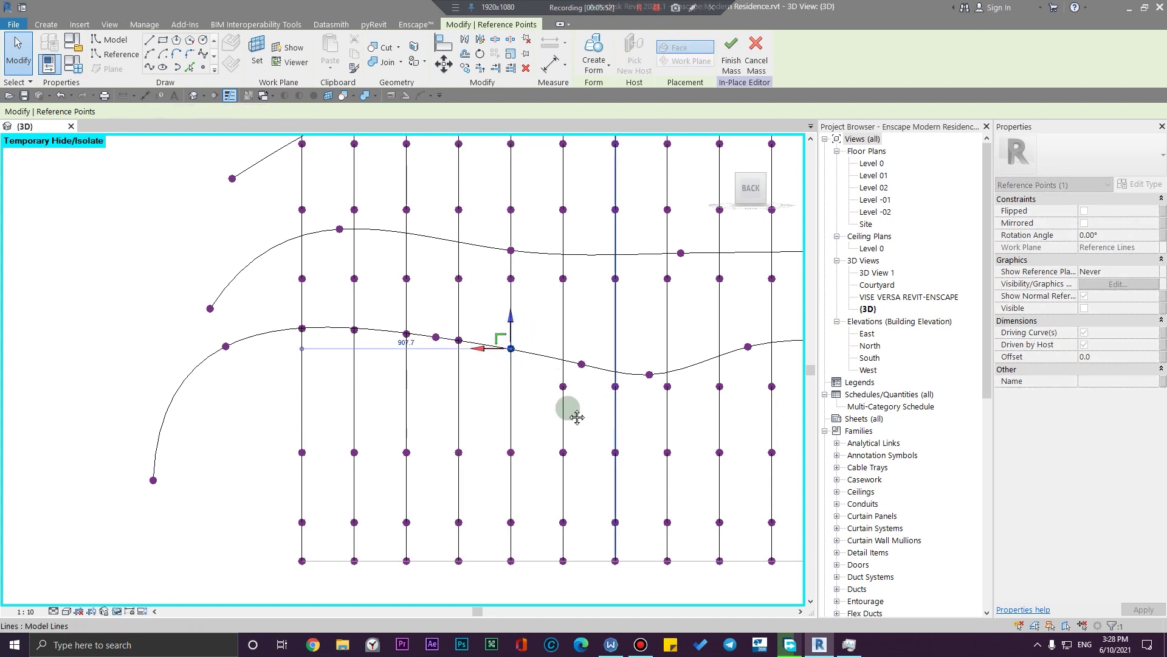
Raise the matching reference points on the sixth, seventh and eighth profiles onto the lowest guide spline
{"action": "scroll", "coordinate": [577, 417], "scroll_direction": "up", "scroll_amount": 3}
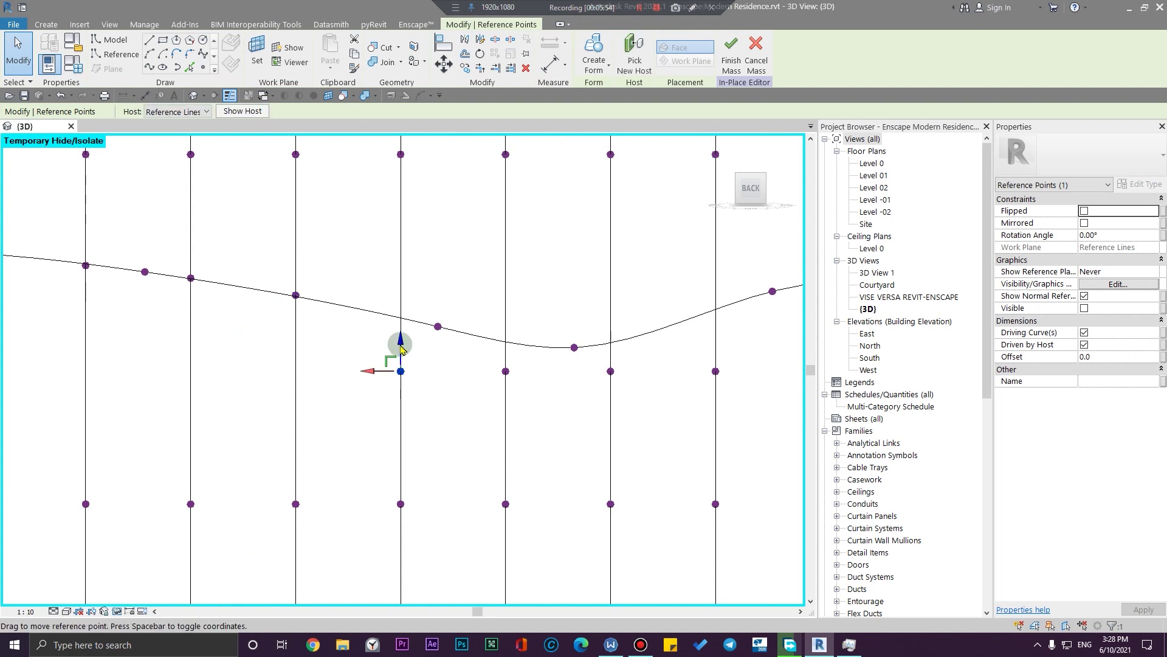
{"action": "left_click_drag", "start_coordinate": [401, 348], "coordinate": [420, 293]}
{"action": "middle_click_drag", "start_coordinate": [553, 417], "coordinate": [506, 453]}
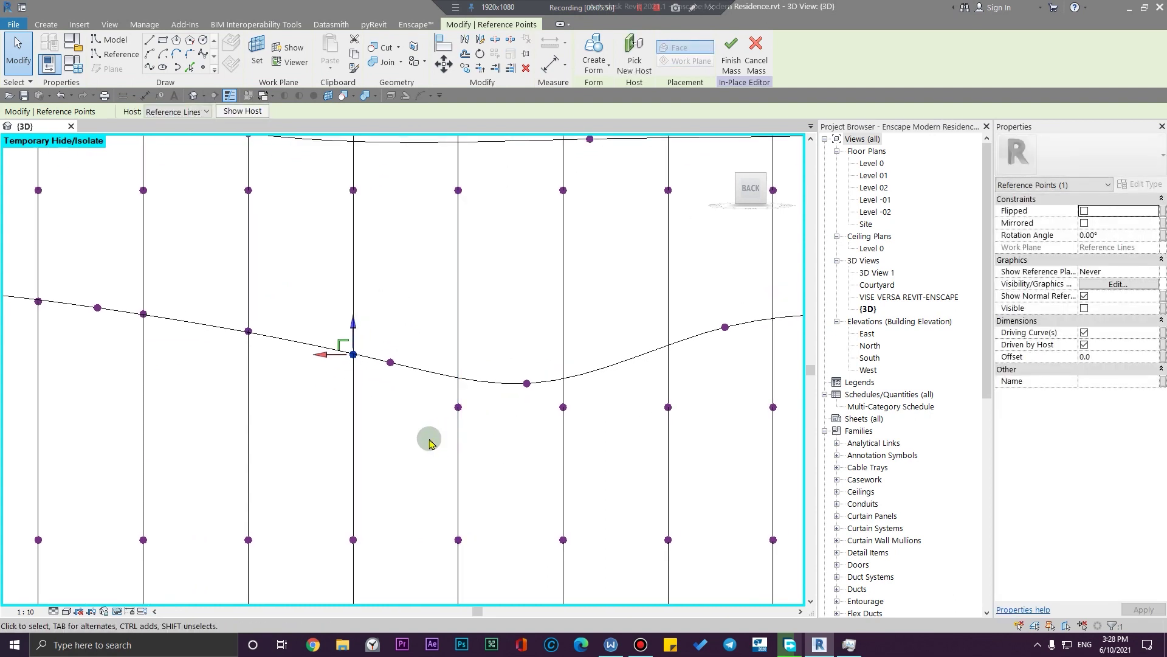
{"action": "left_click", "coordinate": [457, 399]}
{"action": "left_click_drag", "start_coordinate": [456, 368], "coordinate": [460, 345]}
{"action": "middle_click_drag", "start_coordinate": [533, 436], "coordinate": [393, 419]}
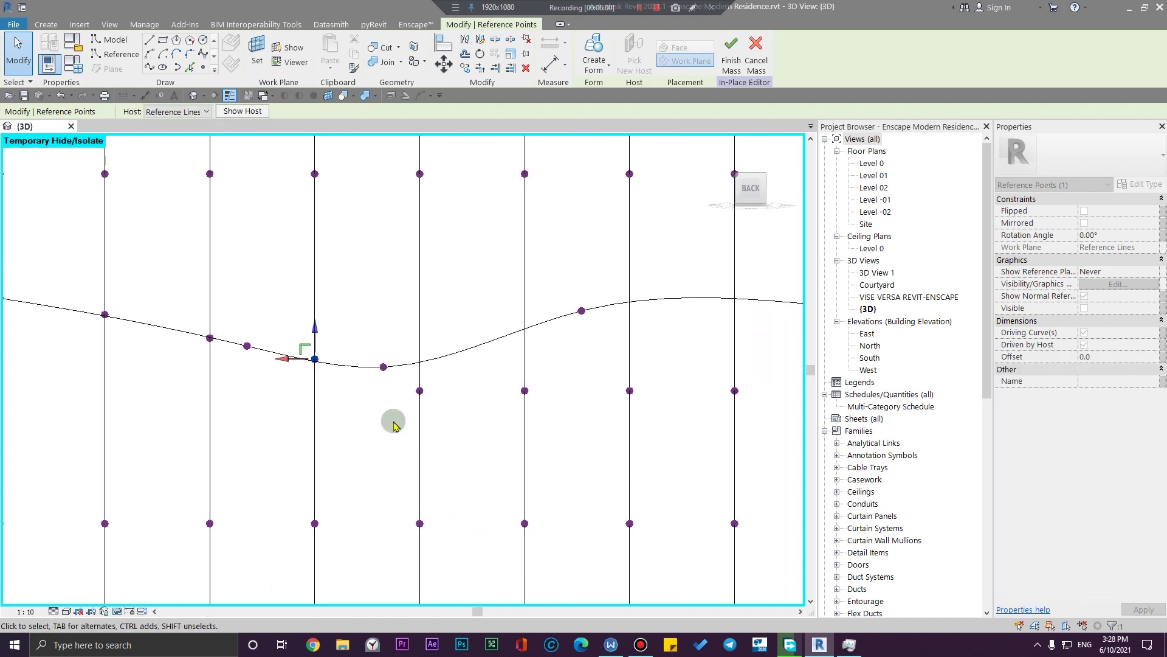
{"action": "scroll", "coordinate": [393, 419], "scroll_direction": "up", "scroll_amount": 1}
{"action": "left_click_drag", "start_coordinate": [391, 418], "coordinate": [418, 336]}
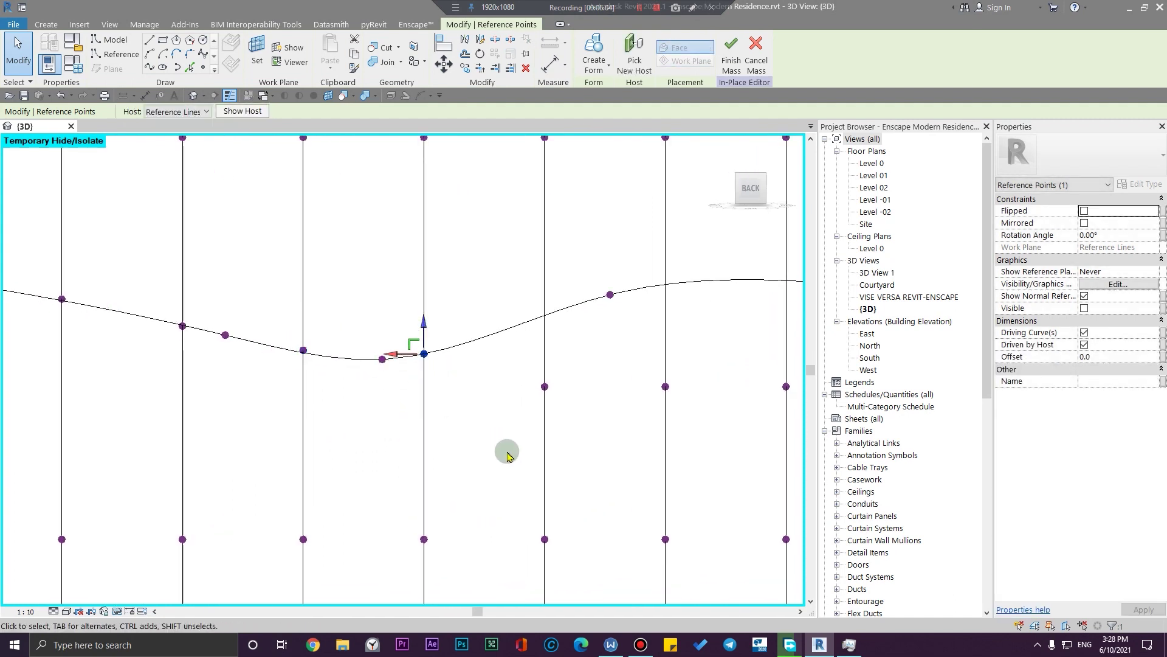
Raise the matching points on the remaining profiles onto the lowest guide spline, and shift the neighbouring point rows onto the middle and upper guides
{"action": "middle_click_drag", "start_coordinate": [517, 468], "coordinate": [382, 447]}
{"action": "left_click_drag", "start_coordinate": [381, 396], "coordinate": [401, 262]}
{"action": "middle_click_drag", "start_coordinate": [480, 383], "coordinate": [365, 422]}
{"action": "left_click_drag", "start_coordinate": [363, 428], "coordinate": [423, 275]}
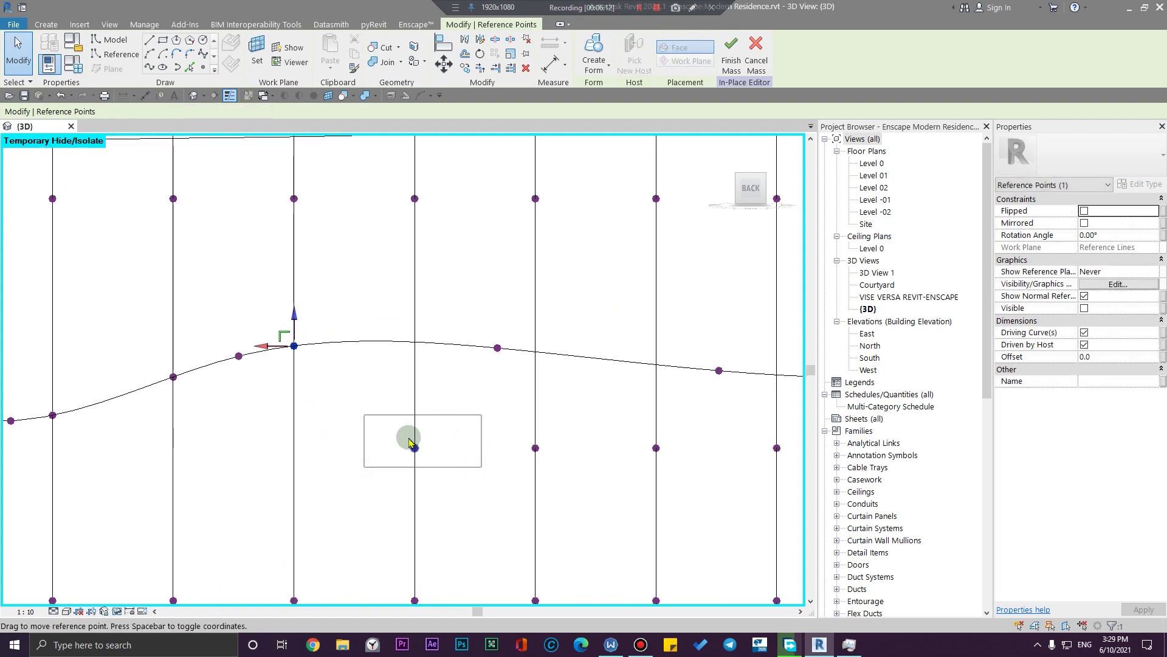
{"action": "left_click_drag", "start_coordinate": [415, 380], "coordinate": [436, 306]}
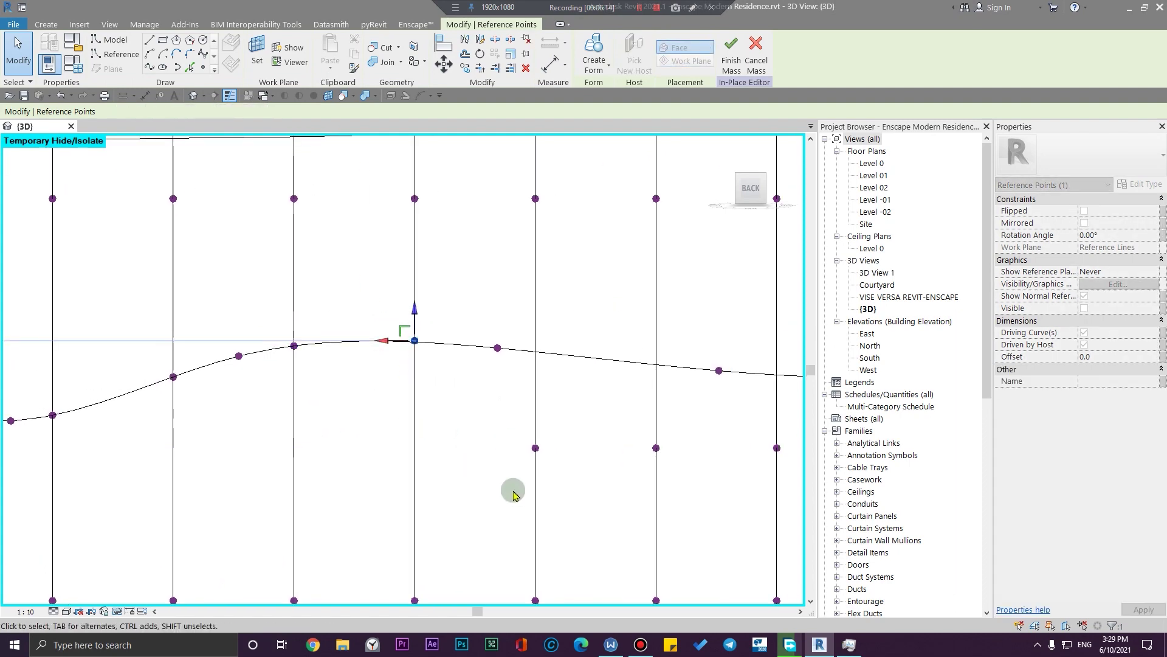
{"action": "left_click_drag", "start_coordinate": [513, 490], "coordinate": [558, 425]}
{"action": "left_click_drag", "start_coordinate": [535, 413], "coordinate": [547, 464]}
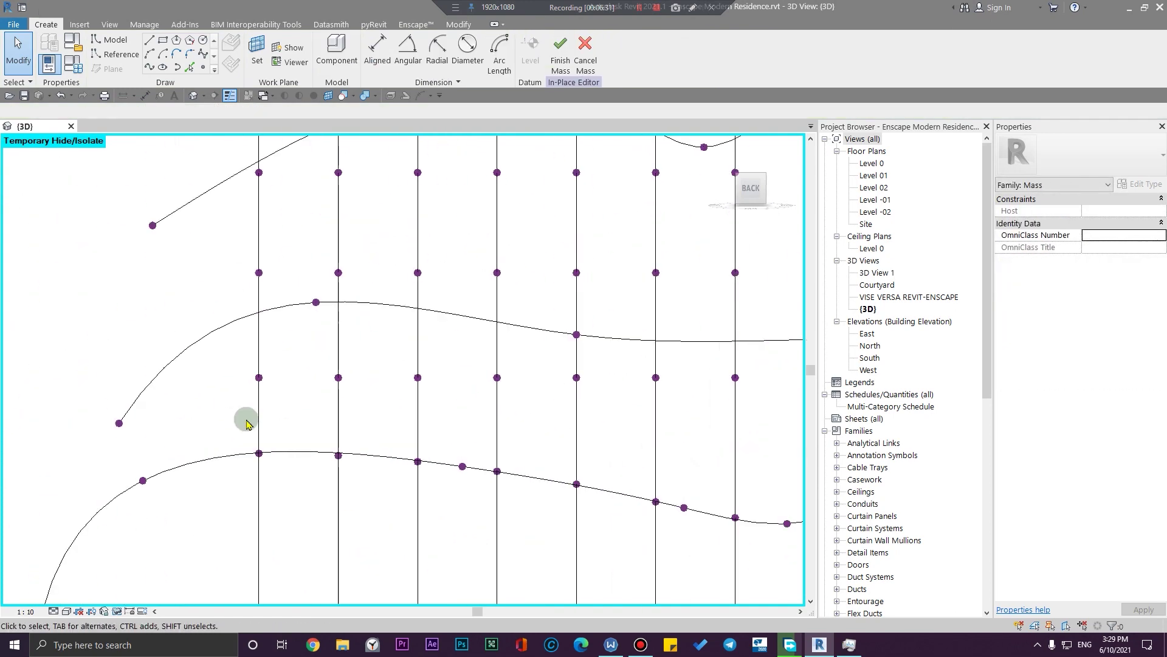
{"action": "left_click_drag", "start_coordinate": [248, 417], "coordinate": [502, 355]}
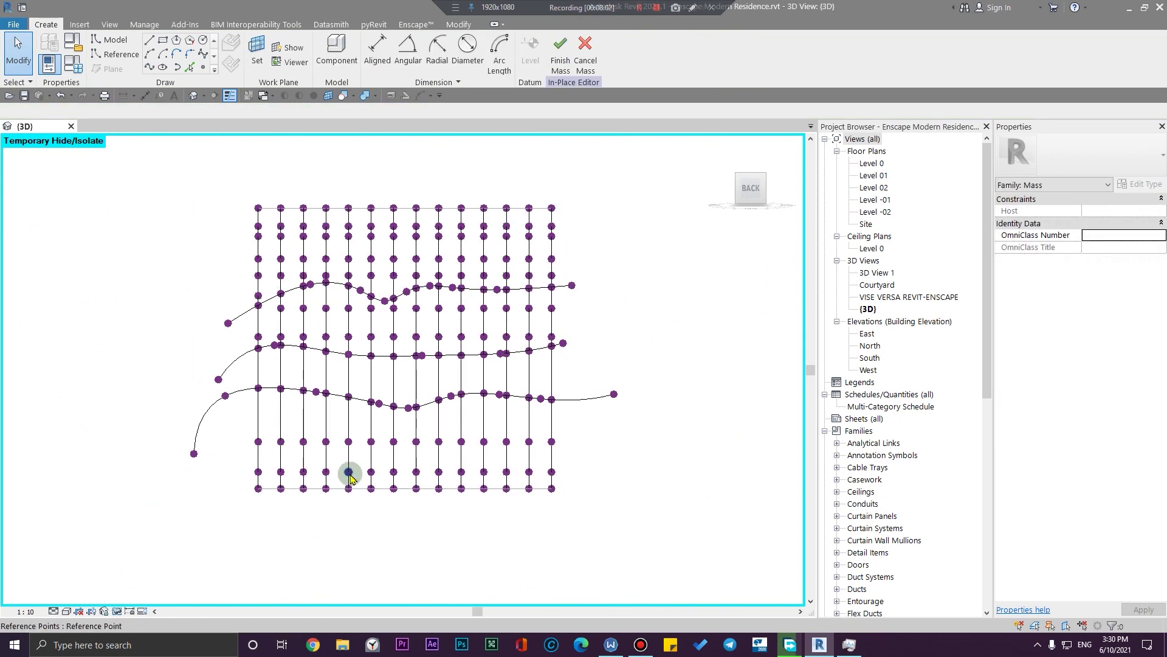
Delete the three wavy guide splines that cross the profiles, leaving the profiles in place
{"action": "middle_click_drag", "start_coordinate": [350, 478], "coordinate": [414, 474], "text": "shift"}
{"action": "scroll", "coordinate": [386, 331], "scroll_direction": "up", "scroll_amount": 5}
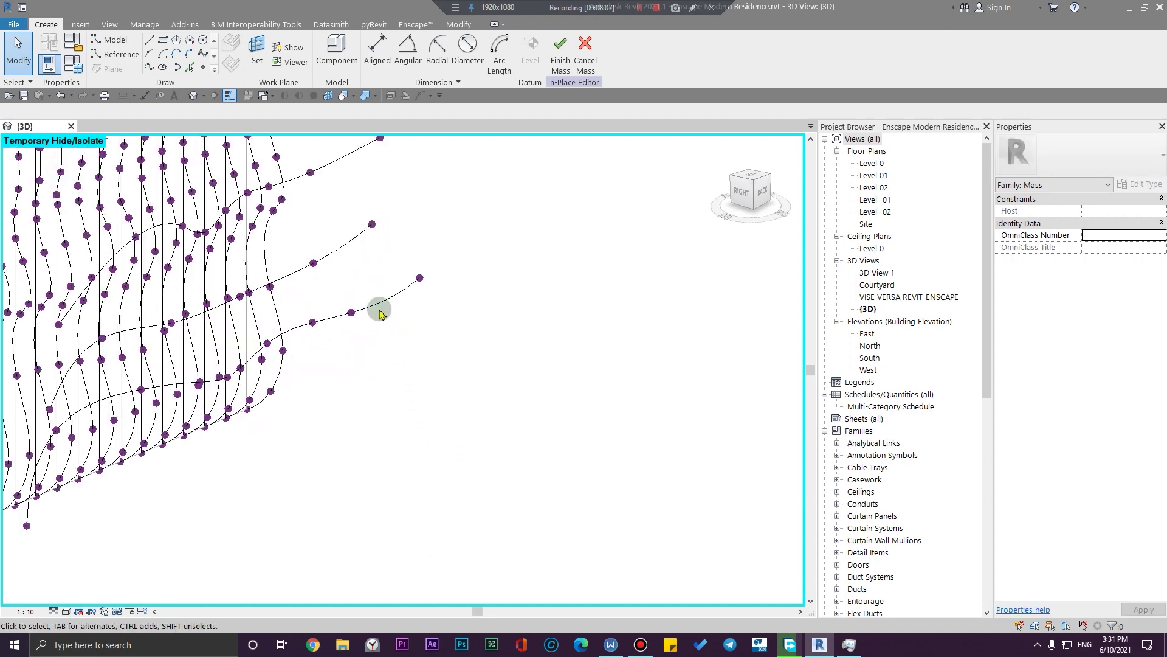
{"action": "scroll", "coordinate": [511, 486], "scroll_direction": "down", "scroll_amount": 4}
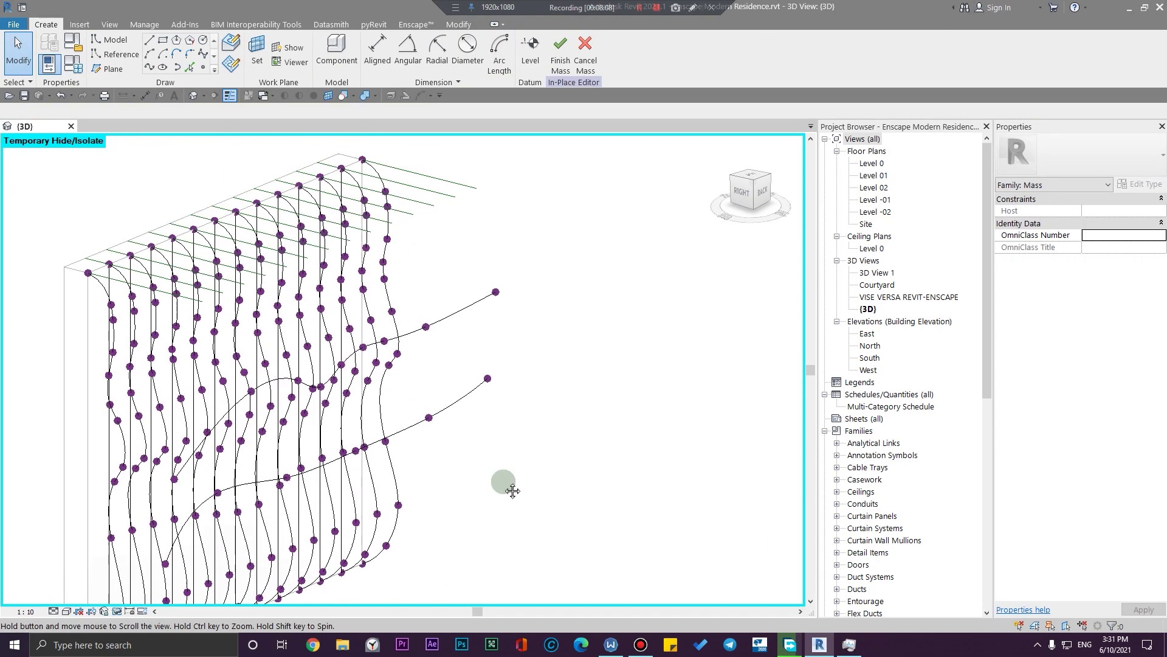
{"action": "left_click", "coordinate": [458, 413]}
{"action": "key", "text": "Delete"}
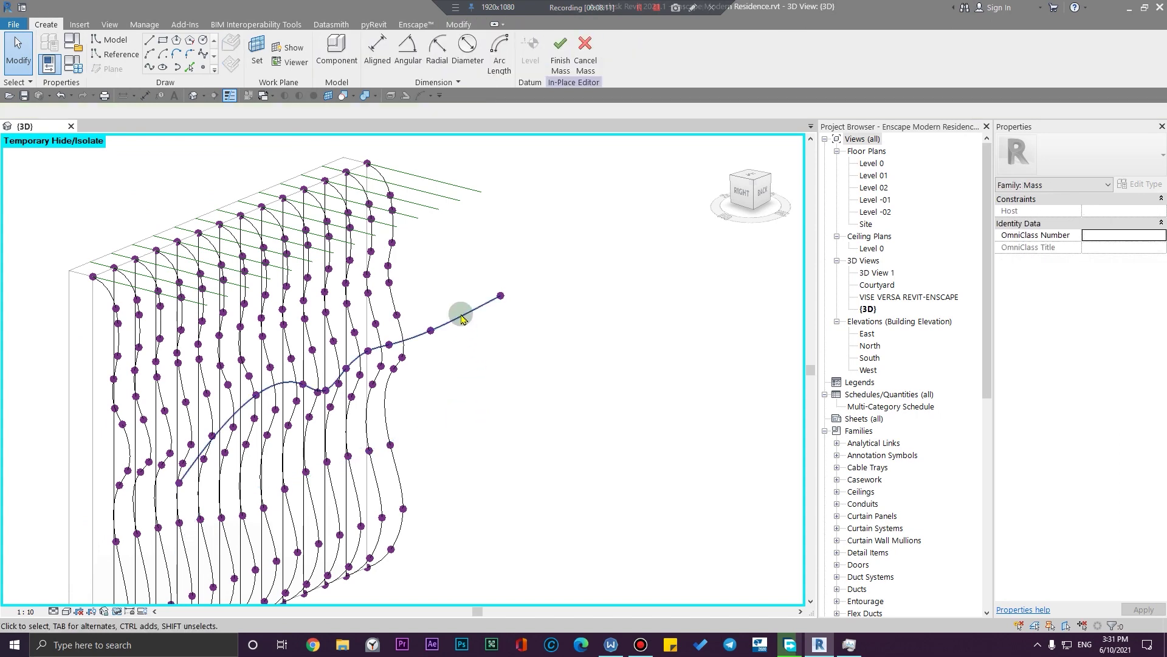
{"action": "left_click", "coordinate": [465, 312]}
{"action": "key", "text": "Delete"}
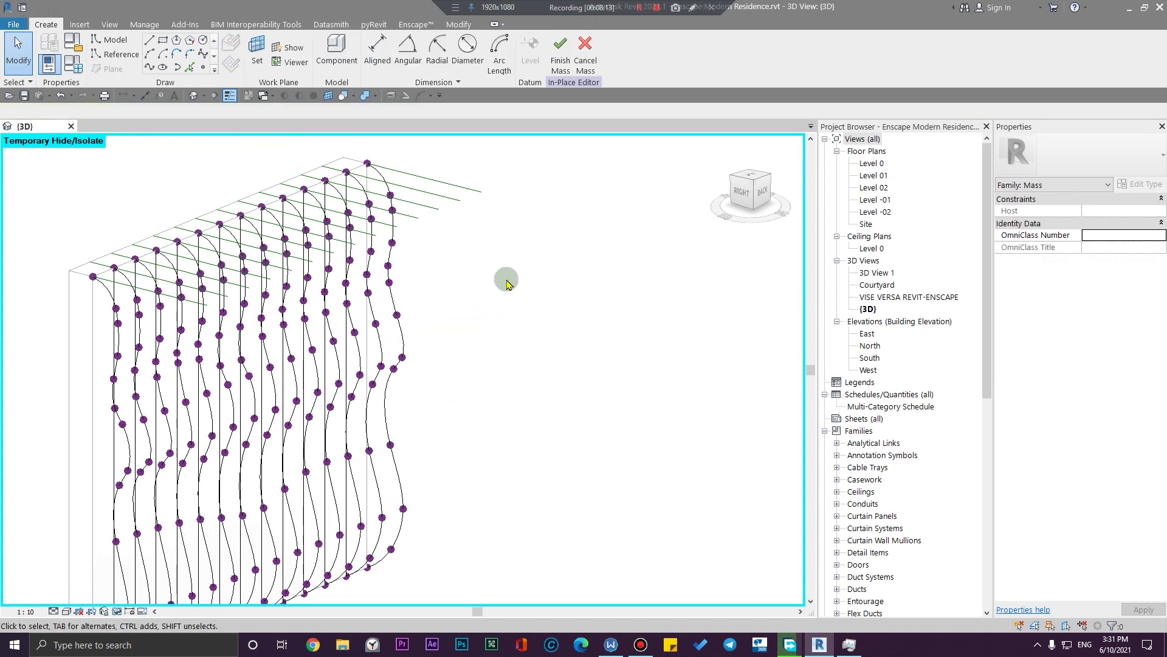
Create a form from the first end profile's spline and vertical line, choosing the flat surface variant
{"action": "scroll", "coordinate": [144, 320], "scroll_direction": "up", "scroll_amount": 5}
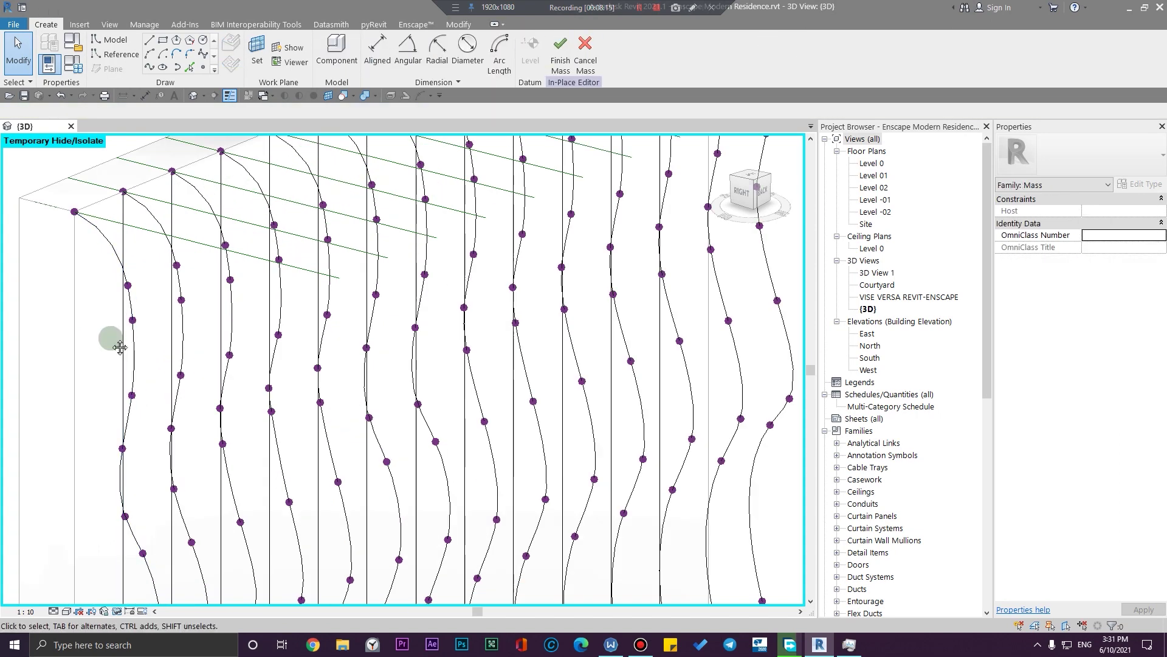
{"action": "left_click", "coordinate": [374, 292]}
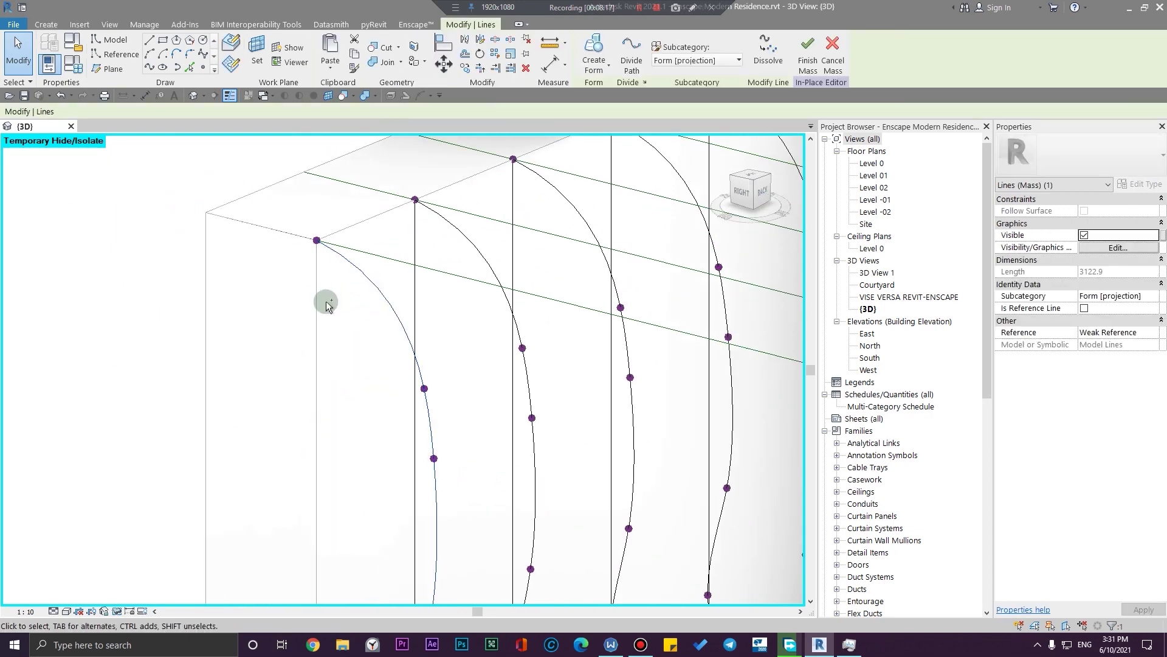
{"action": "scroll", "coordinate": [356, 359], "scroll_direction": "down", "scroll_amount": 3}
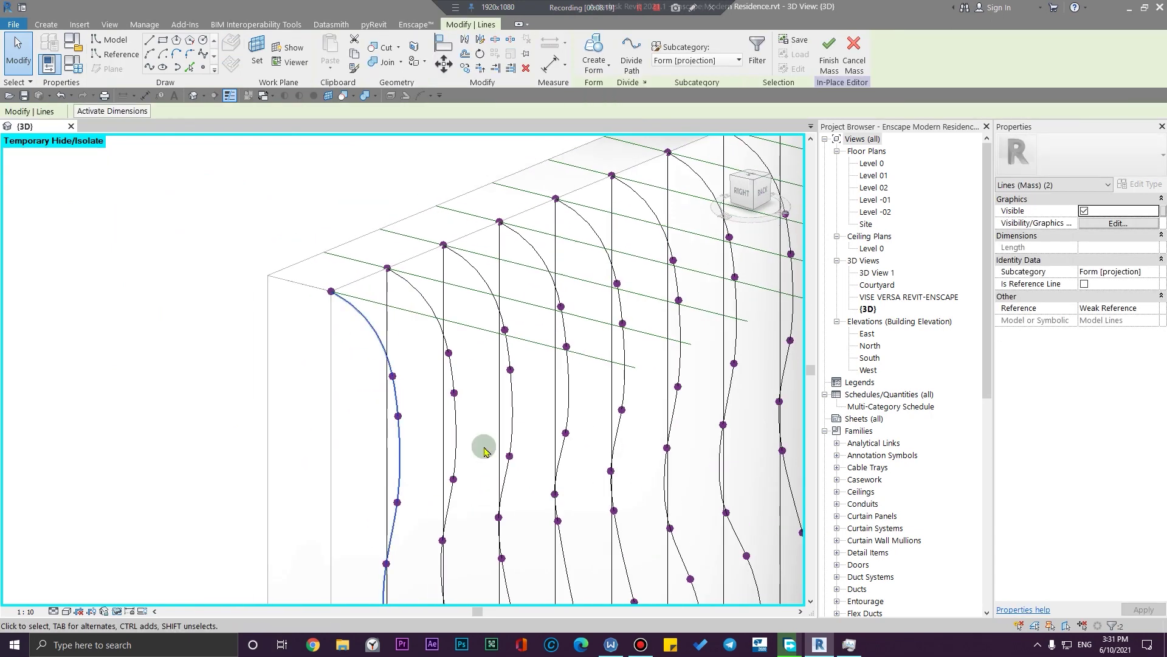
{"action": "left_click", "coordinate": [602, 54]}
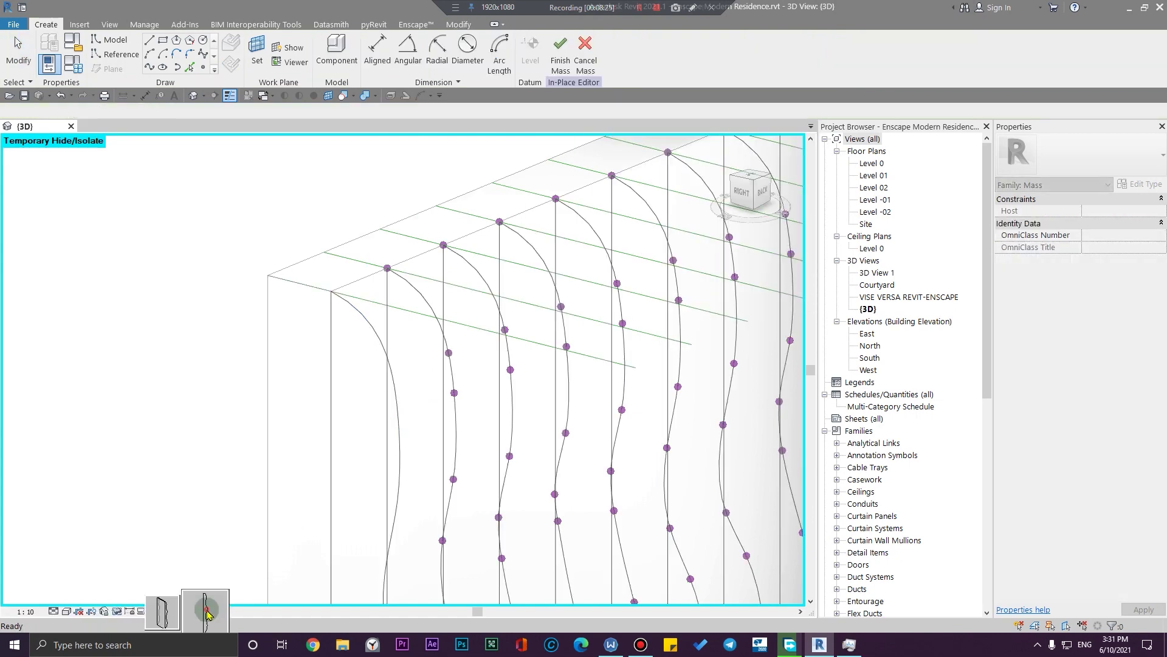
{"action": "left_click", "coordinate": [207, 613]}
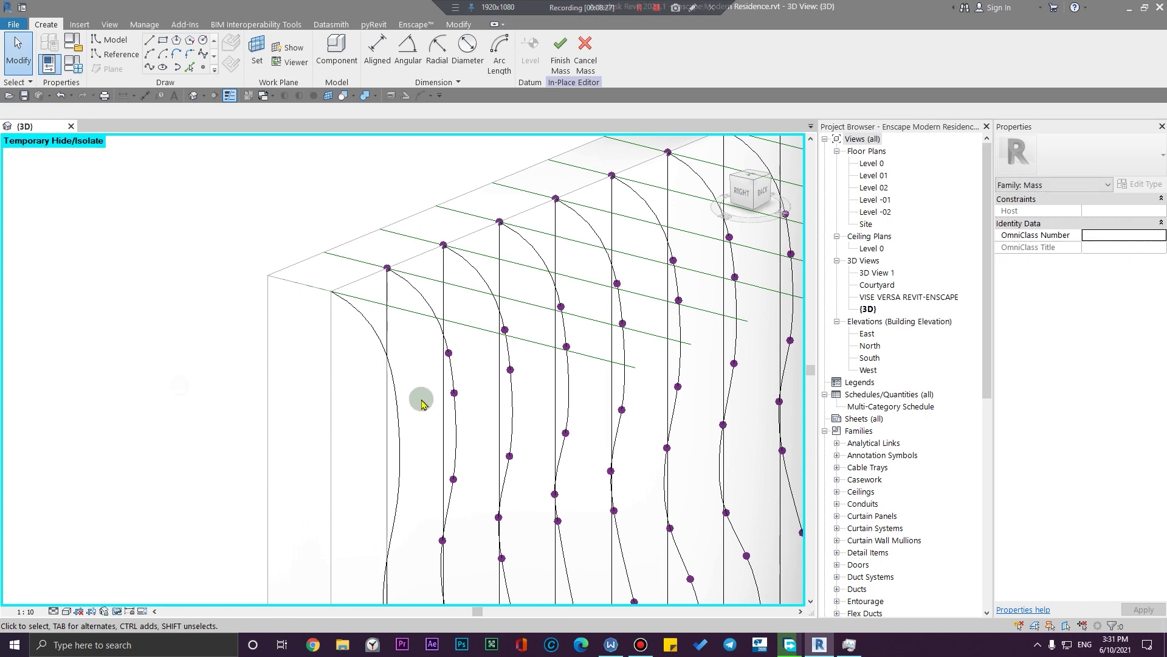
Switch the 3D view to a shaded visual style so the faces of the mass are filled
{"action": "scroll", "coordinate": [359, 375], "scroll_direction": "down", "scroll_amount": 3}
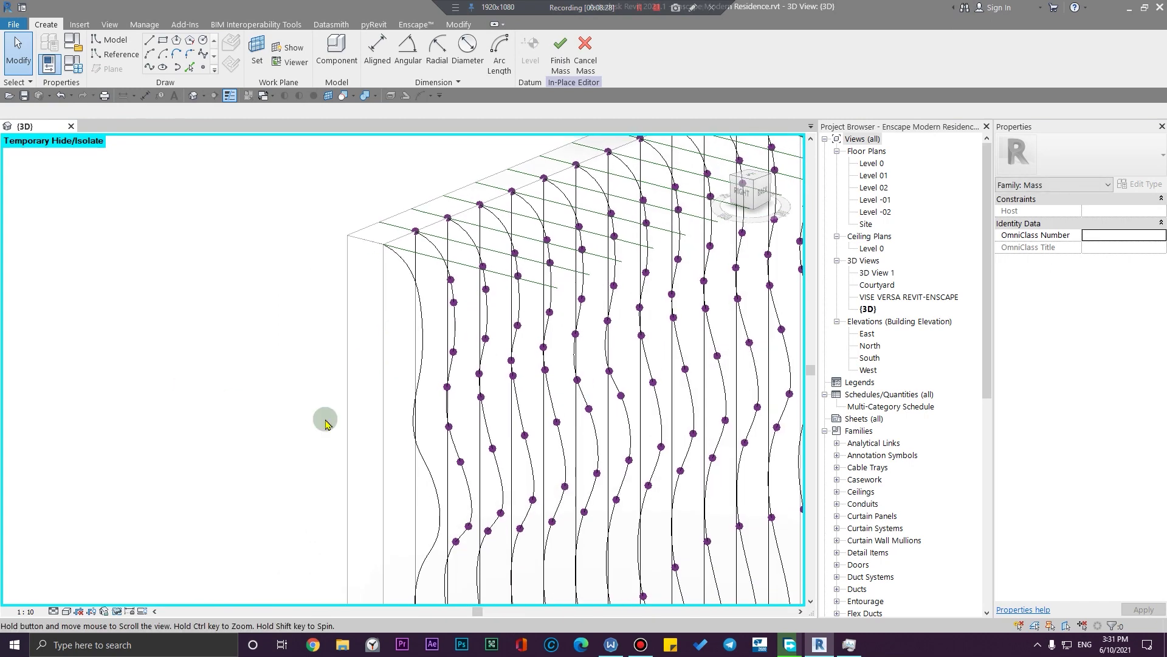
{"action": "left_click", "coordinate": [65, 613]}
{"action": "left_click", "coordinate": [91, 571]}
Create a flat surface form from the second profile's spline and vertical line
{"action": "scroll", "coordinate": [307, 417], "scroll_direction": "up", "scroll_amount": 4}
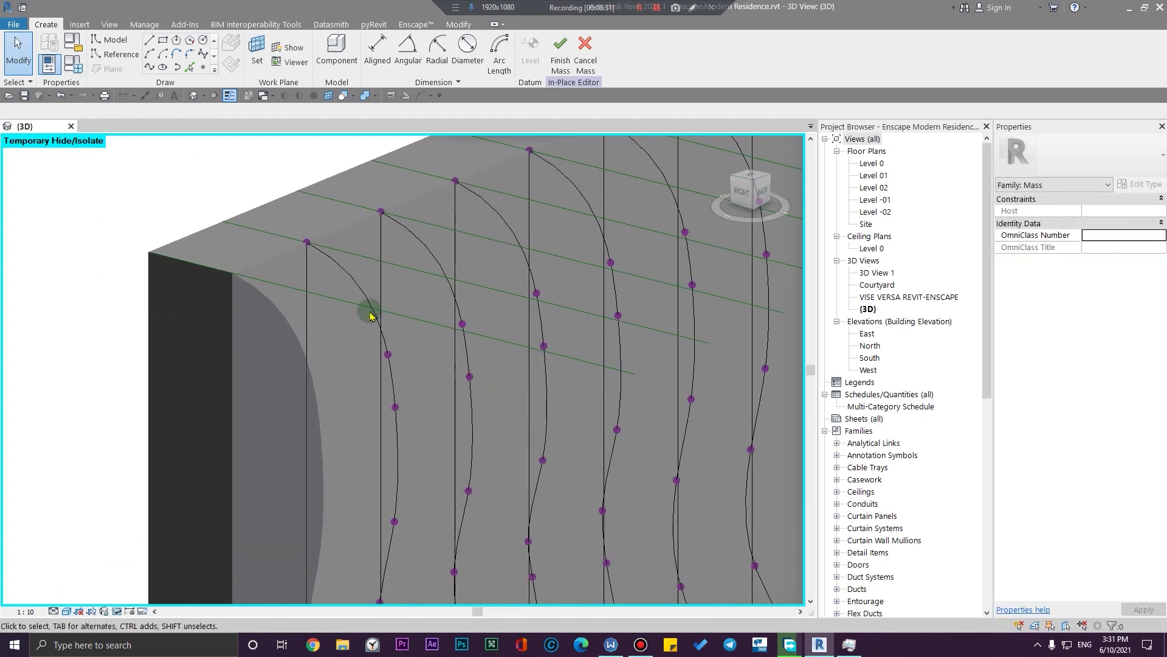
{"action": "left_click", "coordinate": [365, 296]}
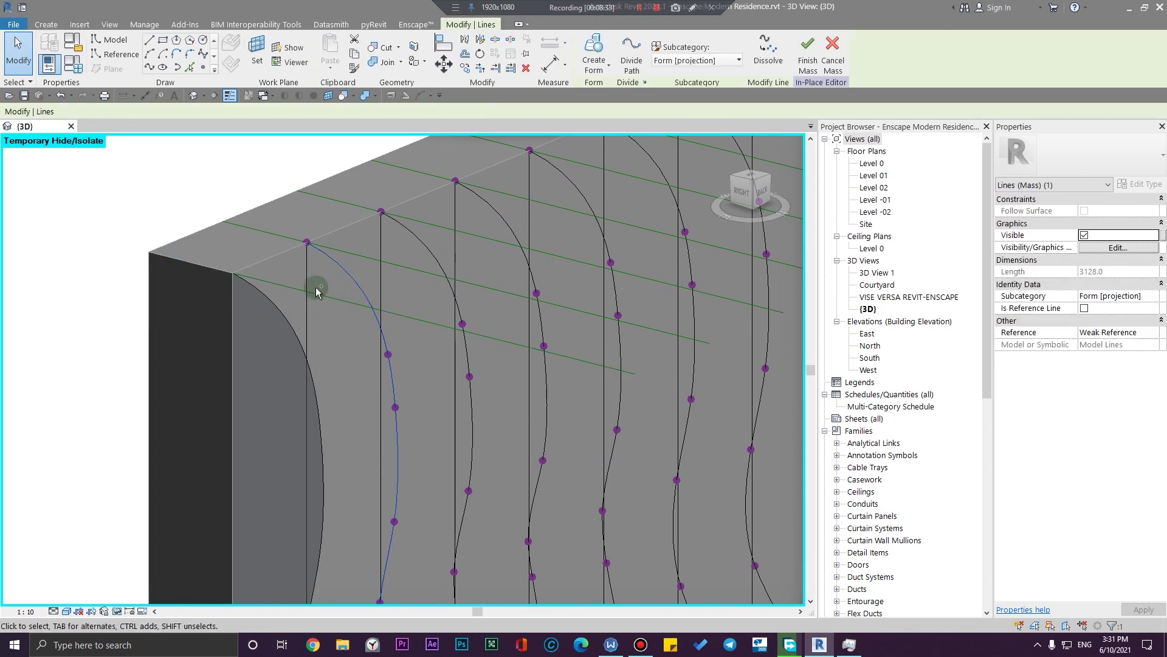
{"action": "left_click", "coordinate": [309, 336], "text": "ctrl"}
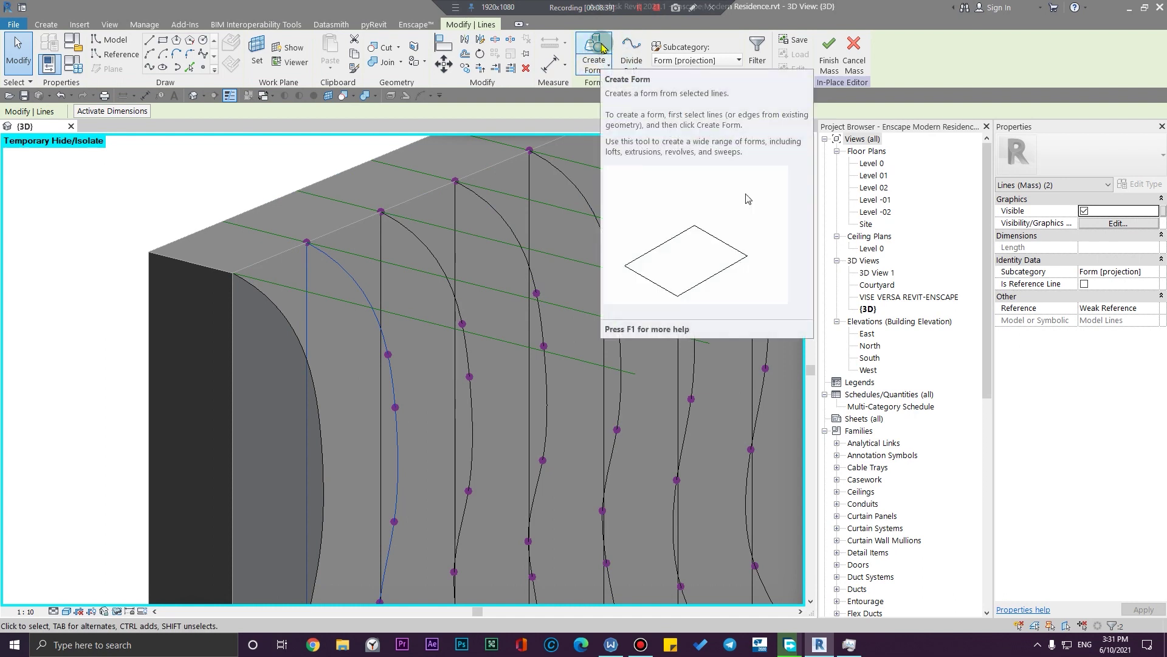
{"action": "left_click", "coordinate": [560, 154]}
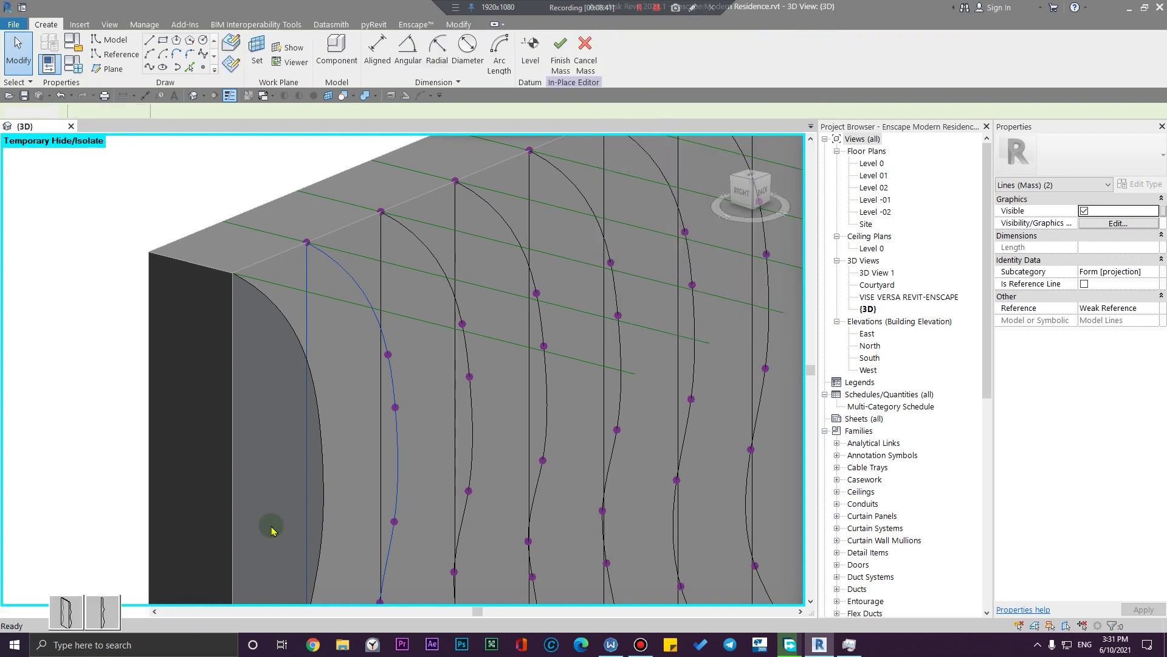
{"action": "left_click", "coordinate": [100, 617]}
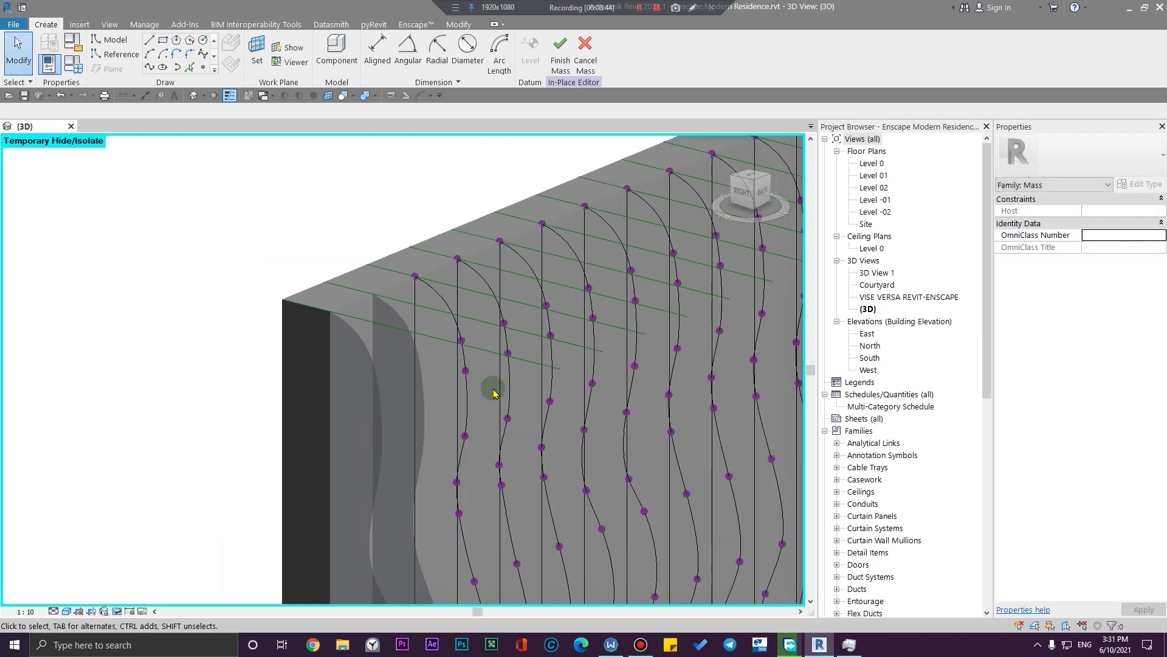
Create a flat surface form from the third profile's spline and vertical line
{"action": "scroll", "coordinate": [310, 472], "scroll_direction": "down", "scroll_amount": 3}
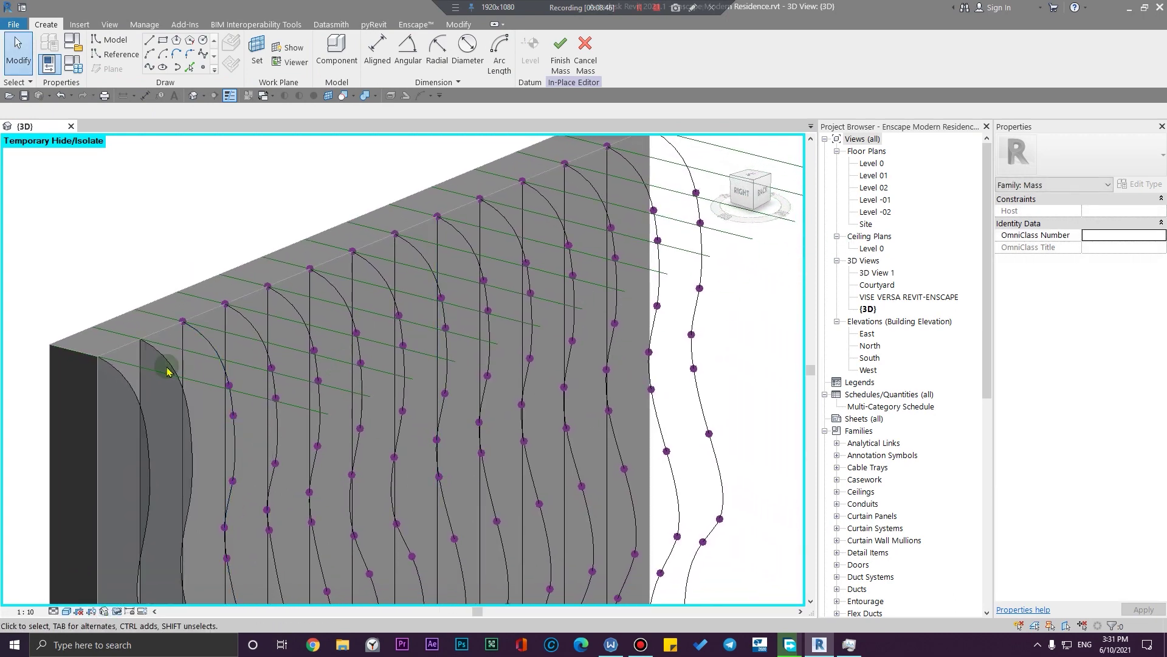
{"action": "scroll", "coordinate": [166, 366], "scroll_direction": "up", "scroll_amount": 3}
{"action": "left_click", "coordinate": [264, 326]}
{"action": "left_click", "coordinate": [204, 325], "text": "ctrl"}
{"action": "left_click", "coordinate": [593, 52]}
{"action": "left_click", "coordinate": [125, 611]}
Create flat surface forms from all the remaining profiles along the wall and finish the in-place mass
{"action": "left_click", "coordinate": [347, 290]}
{"action": "left_click", "coordinate": [287, 290], "text": "ctrl"}
{"action": "left_click", "coordinate": [593, 52]}
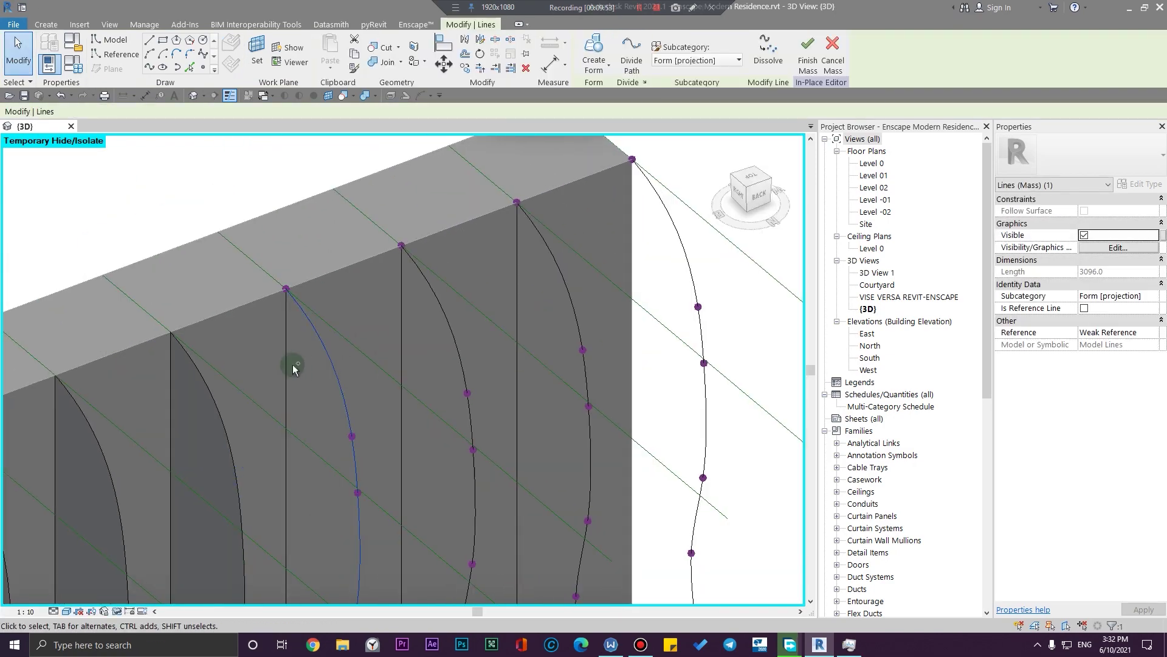
{"action": "left_click", "coordinate": [298, 387]}
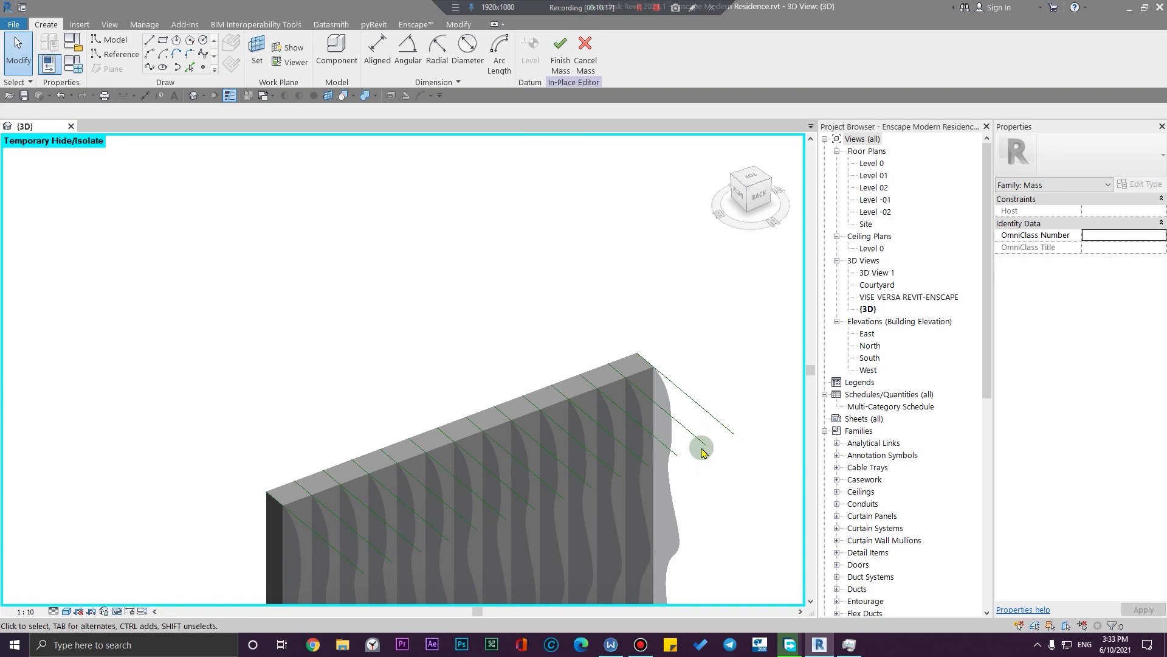
{"action": "middle_click_drag", "start_coordinate": [702, 451], "coordinate": [663, 395], "text": "shift"}
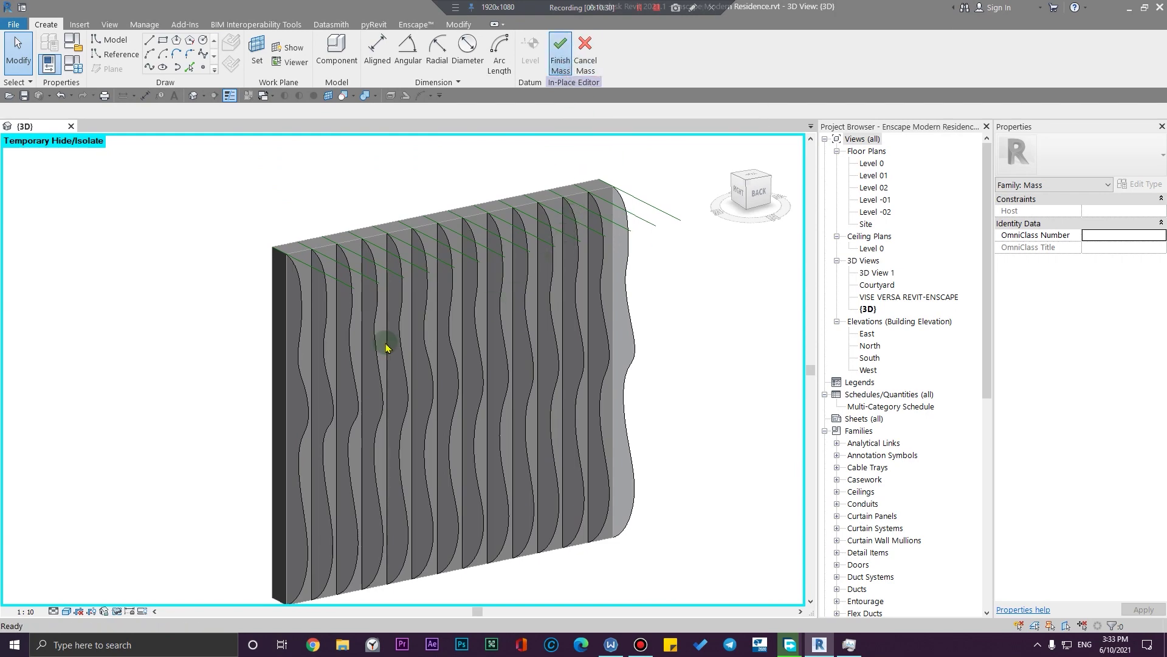
{"action": "middle_click_drag", "start_coordinate": [255, 238], "coordinate": [250, 246]}
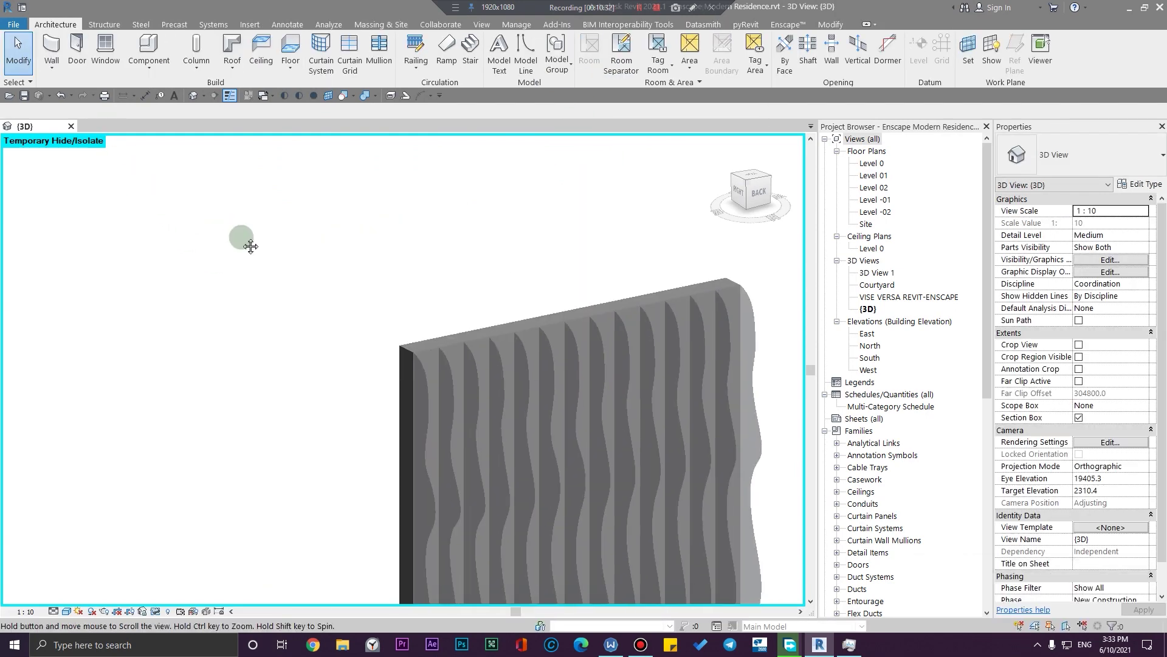
Start a new wall and duplicate the Standard 20.0 wall type as "wood board-10cm"
{"action": "left_click", "coordinate": [51, 48]}
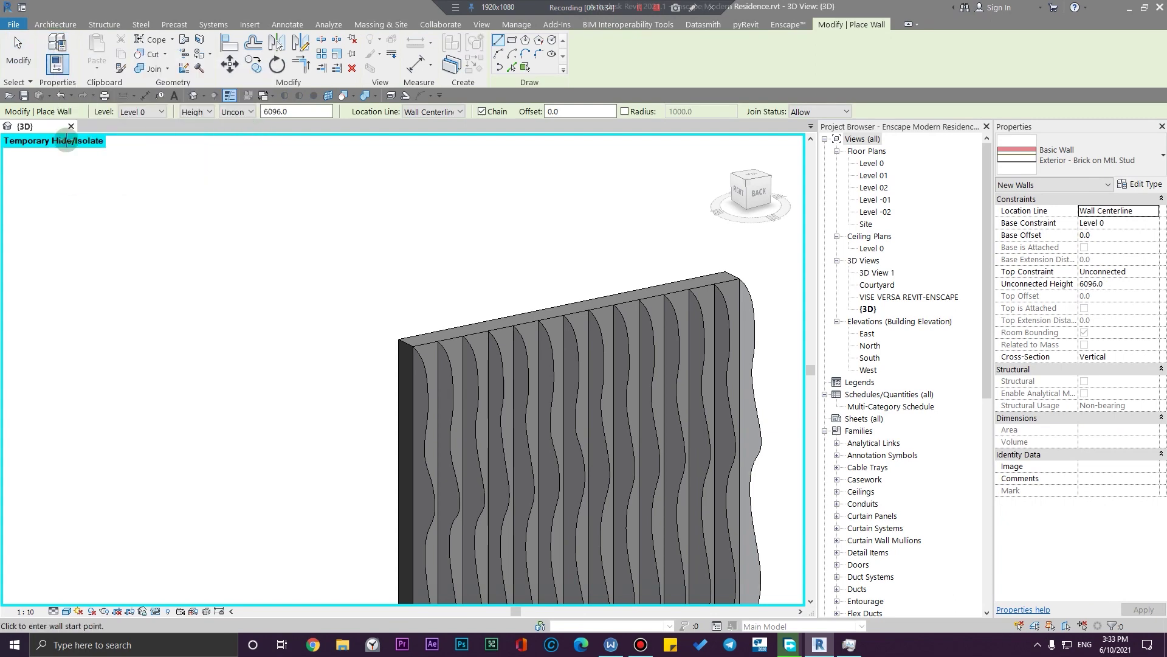
{"action": "left_click", "coordinate": [1155, 190]}
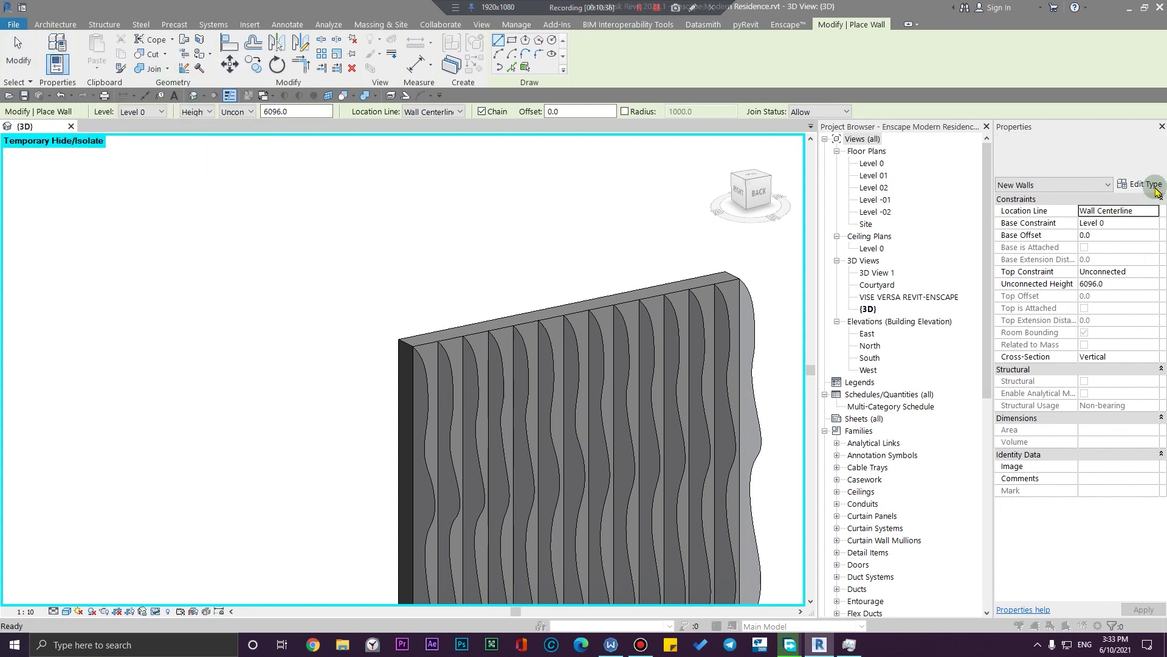
{"action": "left_click", "coordinate": [671, 128]}
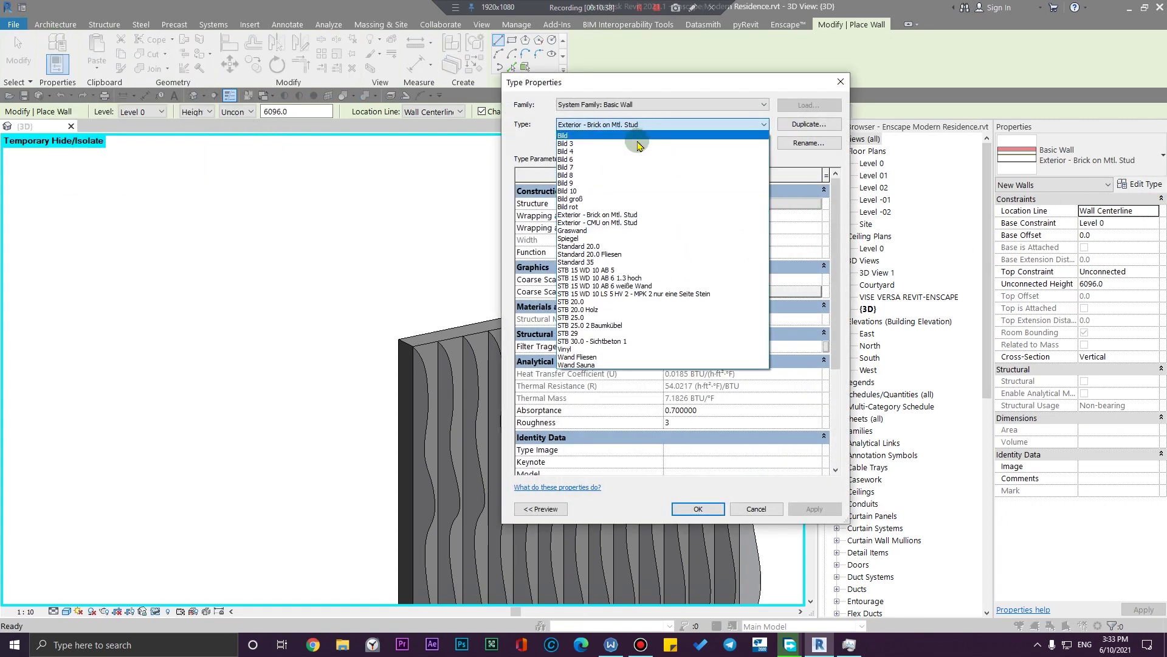
{"action": "left_click", "coordinate": [620, 247]}
{"action": "left_click", "coordinate": [805, 125]}
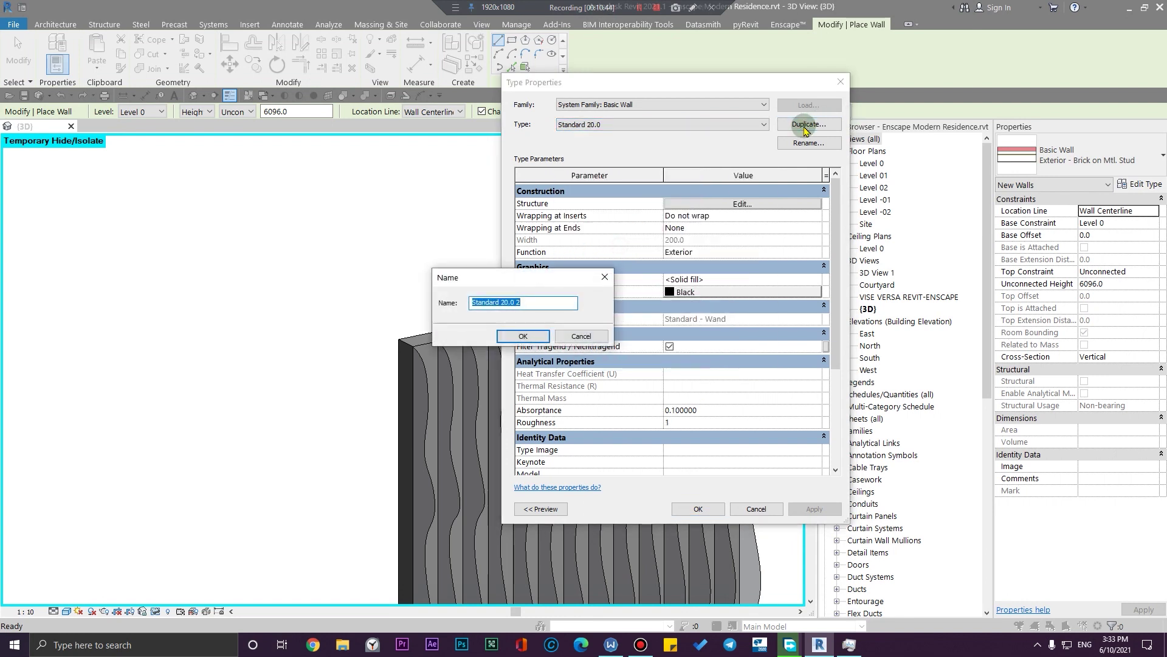
{"action": "type", "text": "wal"}
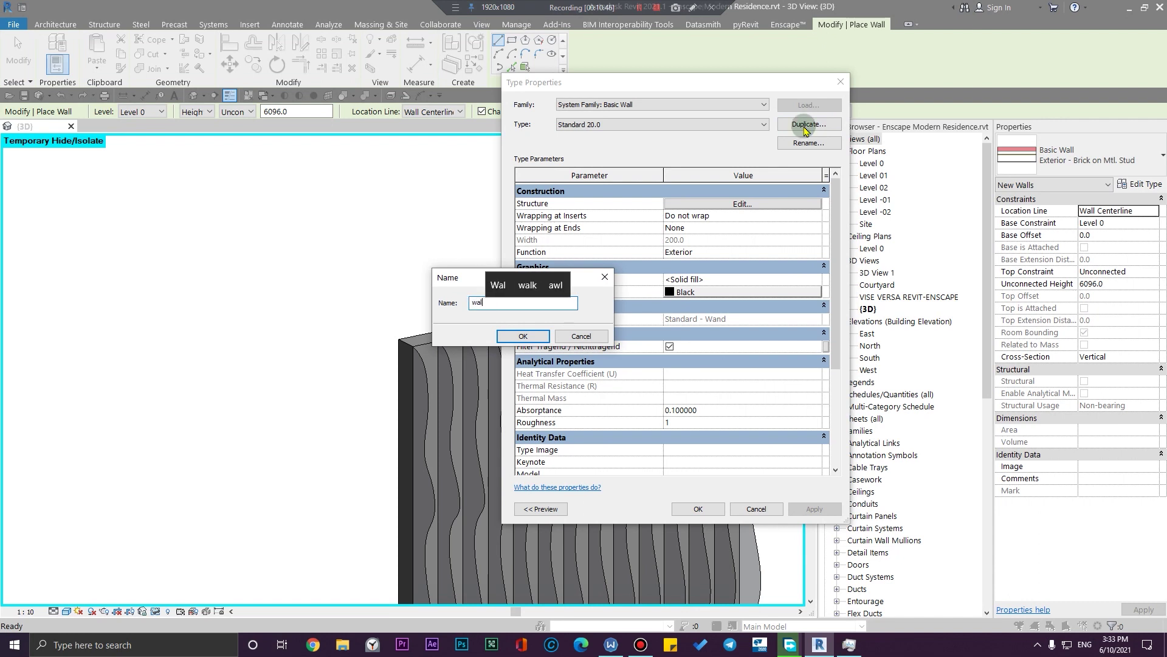
{"action": "type", "text": "l wo"}
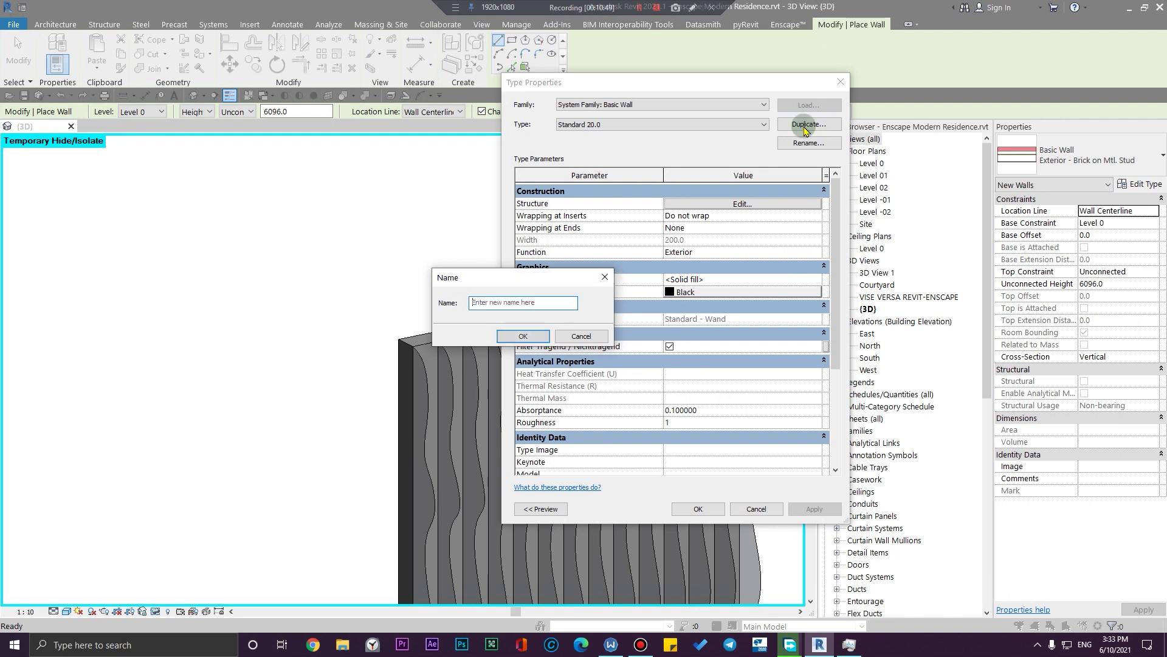
{"action": "type", "text": "ood "}
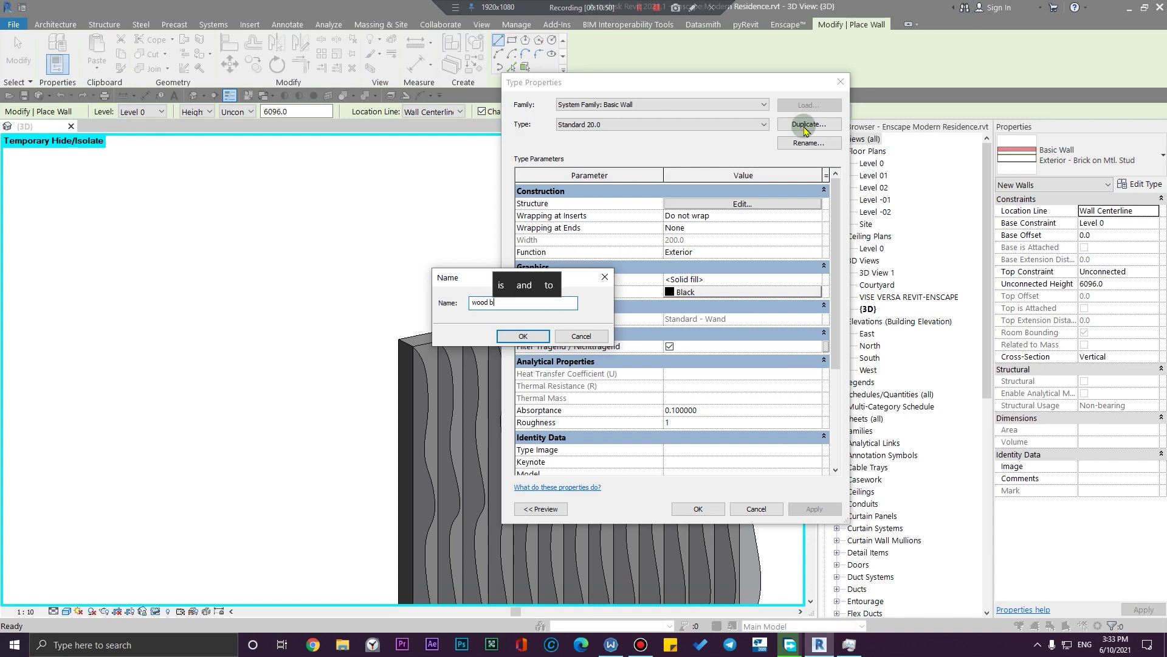
{"action": "type", "text": "board"}
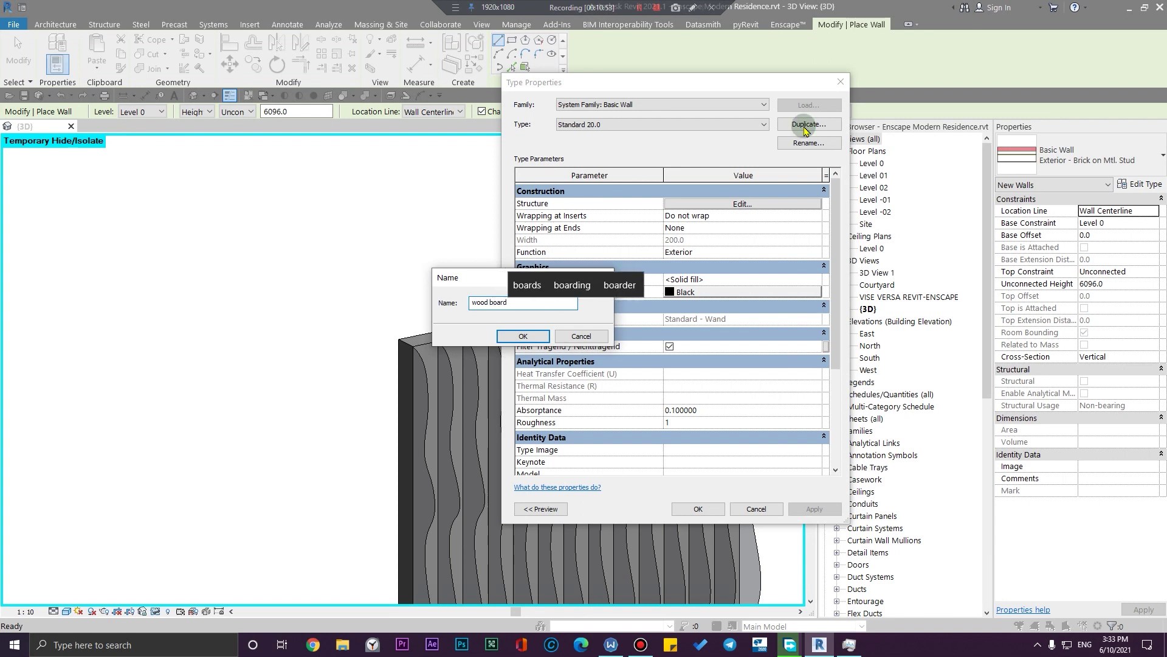
{"action": "type", "text": "-10cm"}
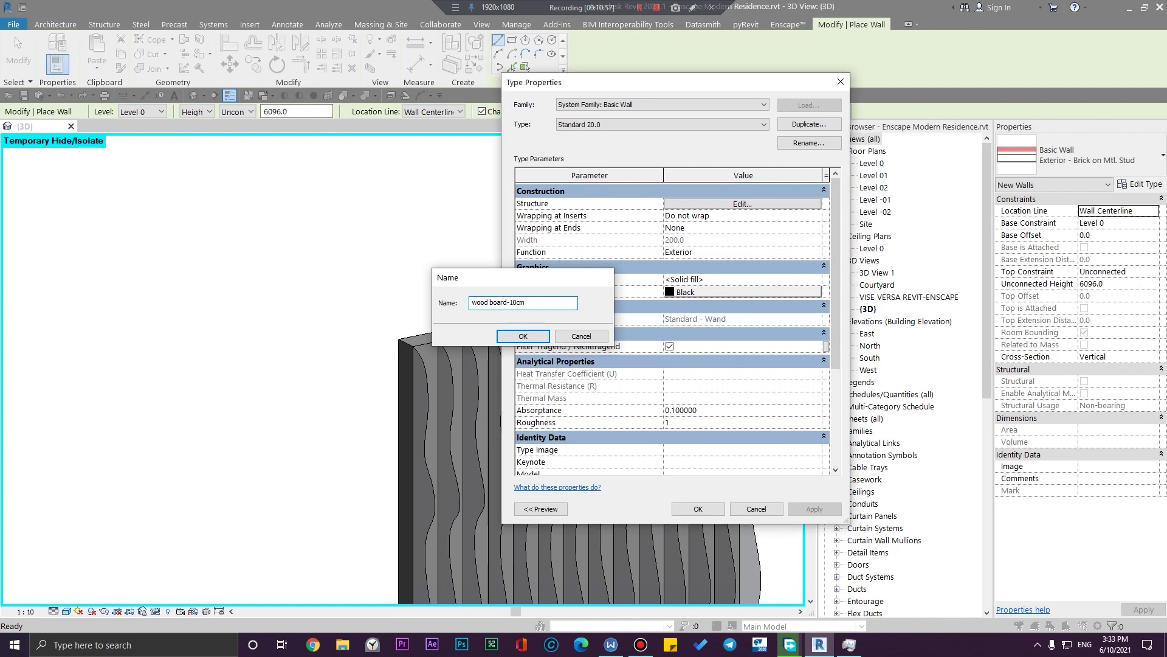
{"action": "key", "text": "Return"}
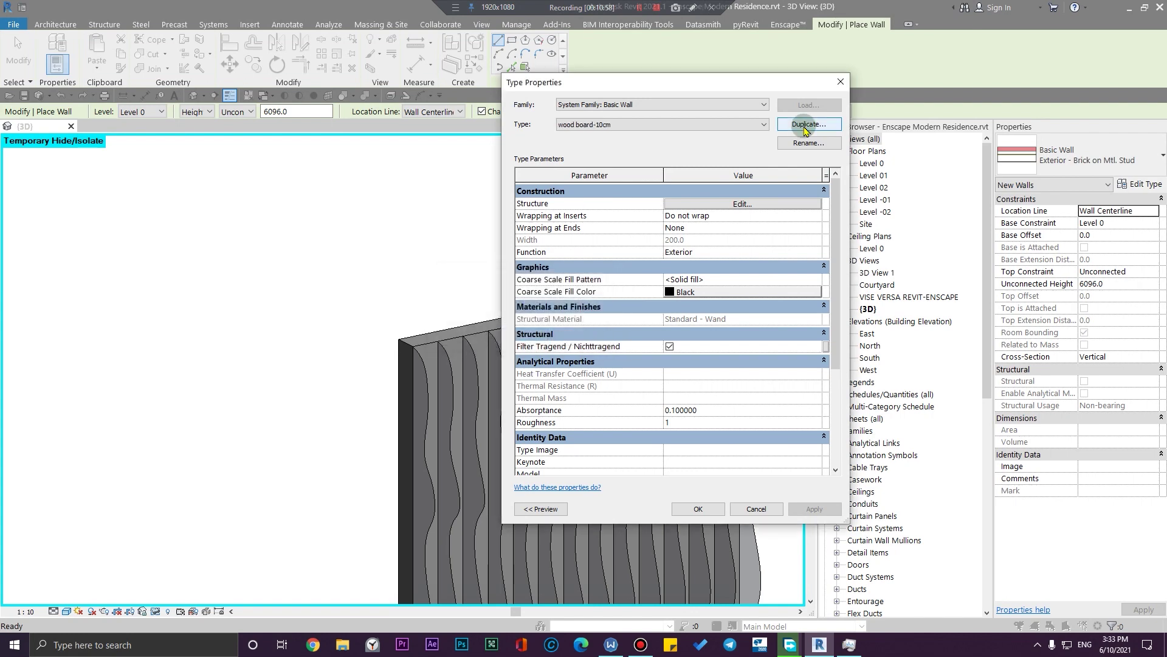
Set the new wall type's structure layer to 100 mm thick and create a new material for that layer
{"action": "left_click", "coordinate": [819, 203]}
{"action": "left_click", "coordinate": [701, 211]}
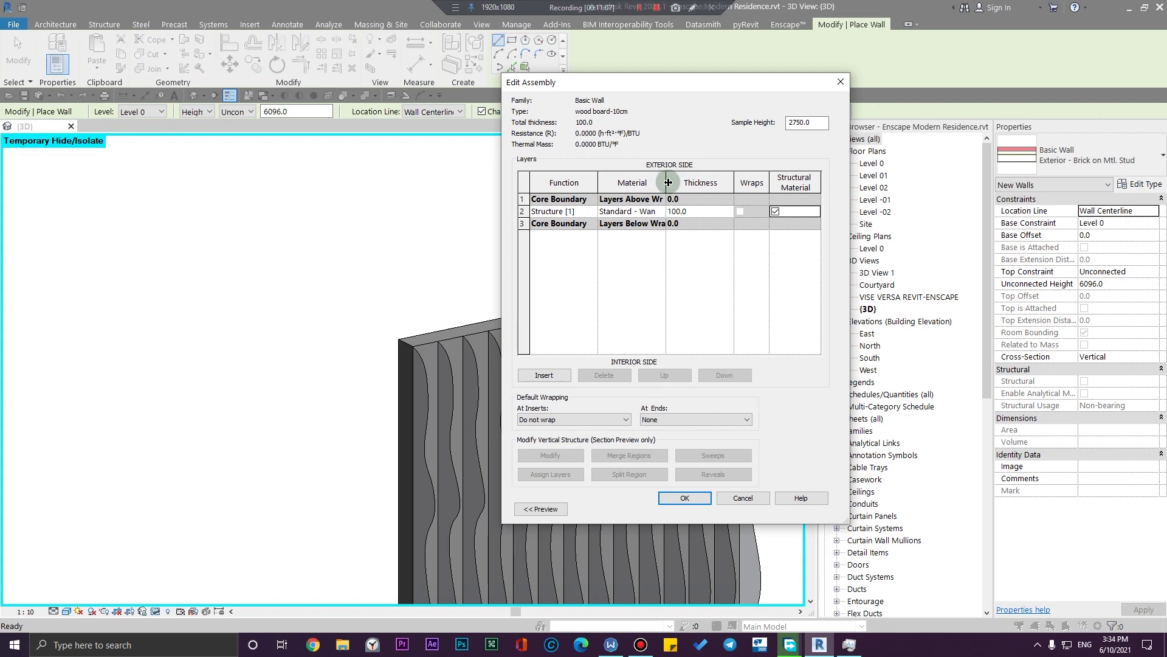
{"action": "left_click_drag", "start_coordinate": [703, 182], "coordinate": [722, 182]}
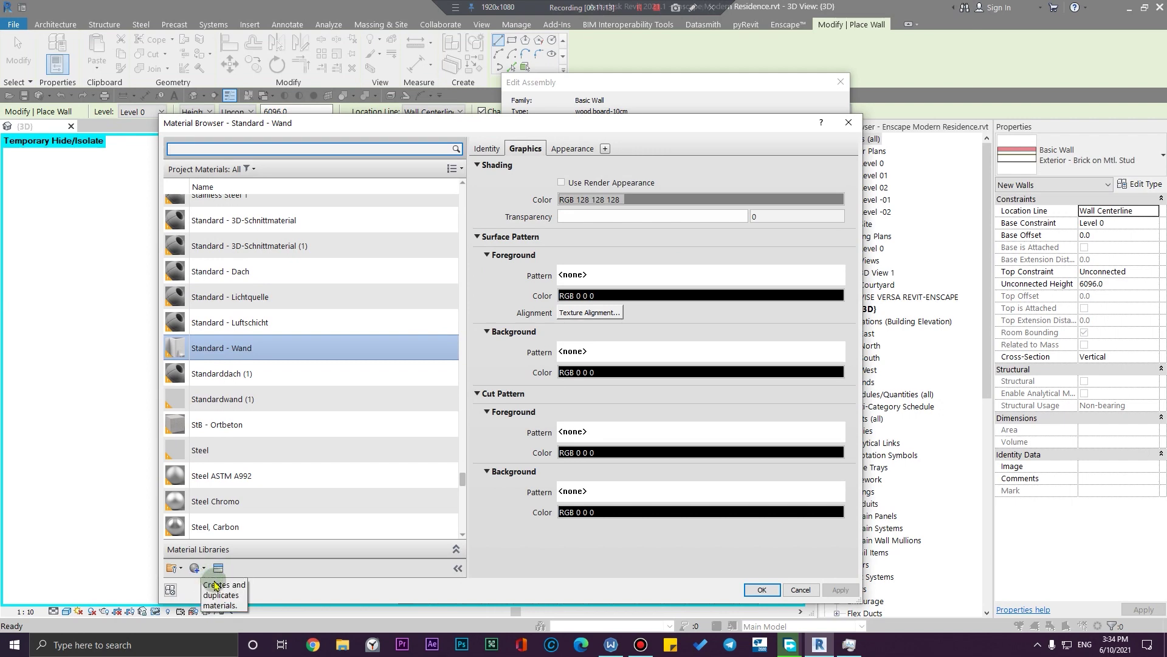
{"action": "left_click", "coordinate": [199, 568]}
{"action": "left_click", "coordinate": [214, 581]}
Replace the new material's appearance with Cherry - Solid Stained Light No Gloss from the Wood category of the Appearance Library
{"action": "left_click", "coordinate": [216, 568]}
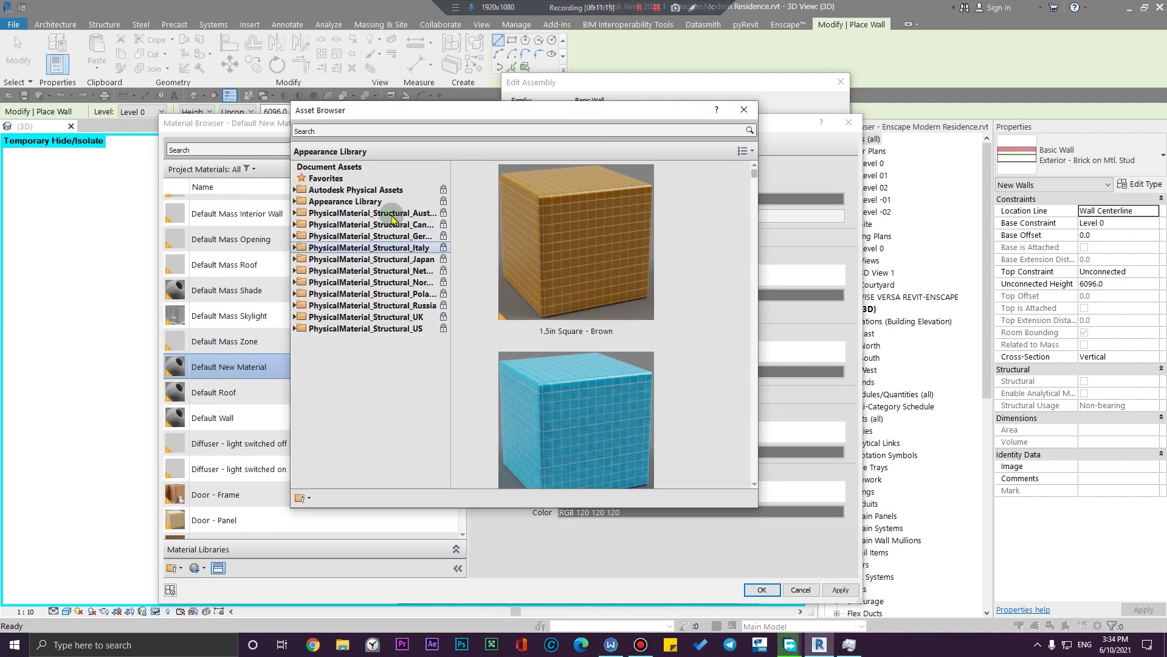
{"action": "double_click", "coordinate": [344, 202]}
{"action": "scroll", "coordinate": [352, 365], "scroll_direction": "down", "scroll_amount": 3}
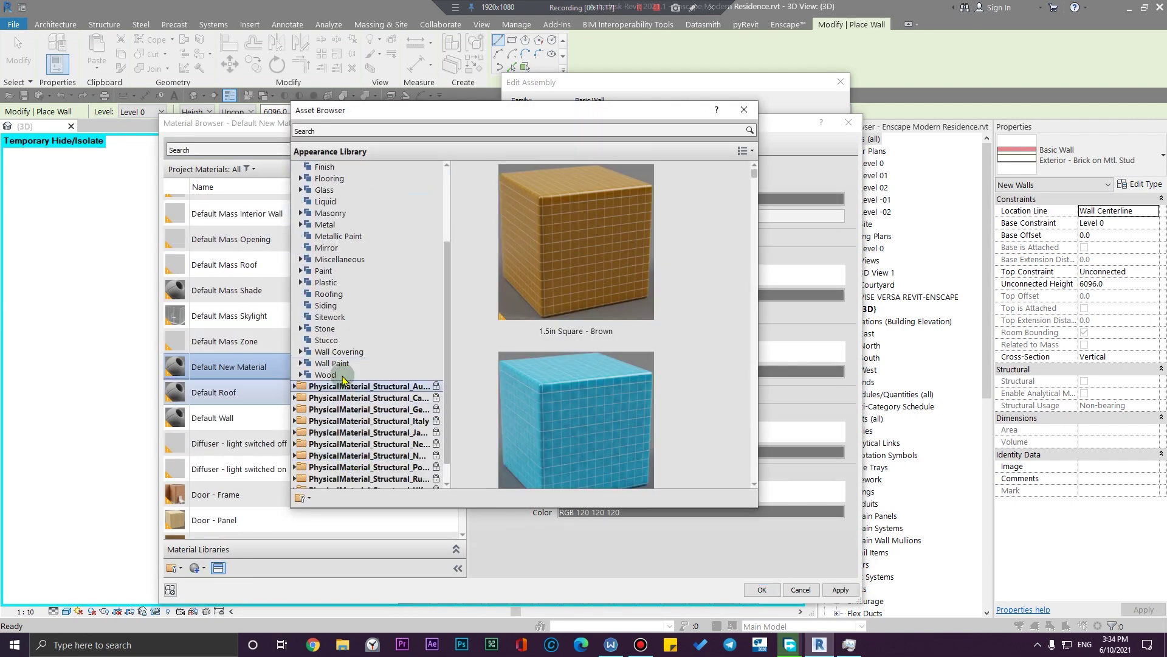
{"action": "left_click", "coordinate": [327, 375]}
{"action": "scroll", "coordinate": [601, 453], "scroll_direction": "down", "scroll_amount": 3}
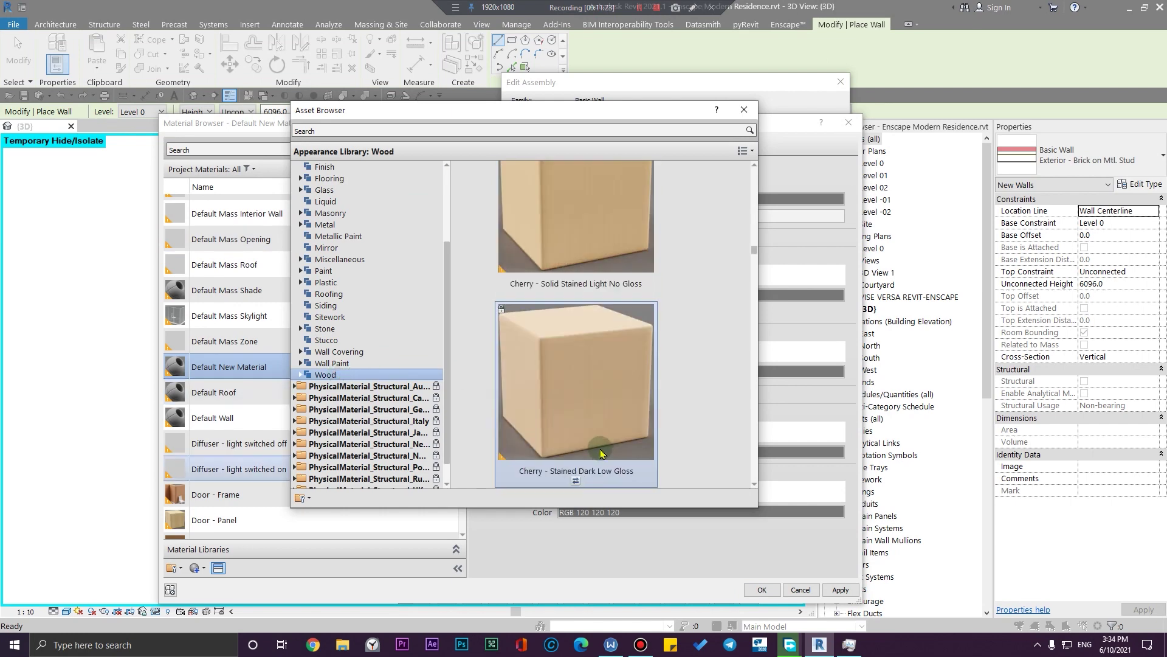
{"action": "left_click", "coordinate": [575, 480]}
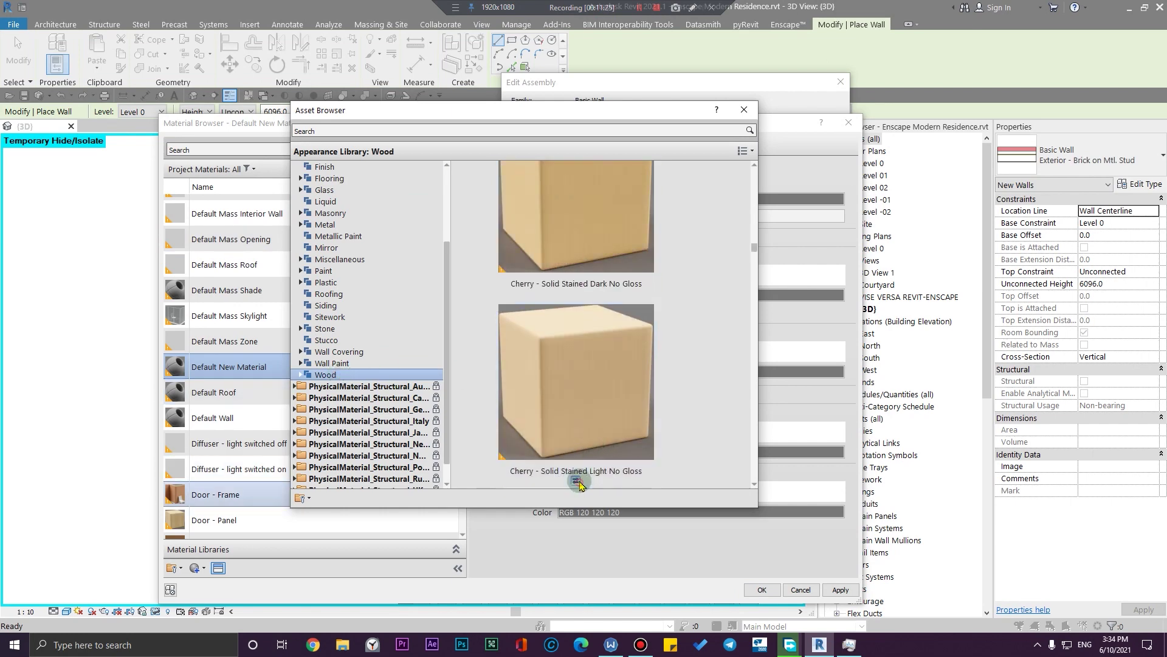
{"action": "left_click", "coordinate": [744, 109]}
Make the material's shading use its render appearance, and accept the material and the wall type settings
{"action": "left_click", "coordinate": [525, 150]}
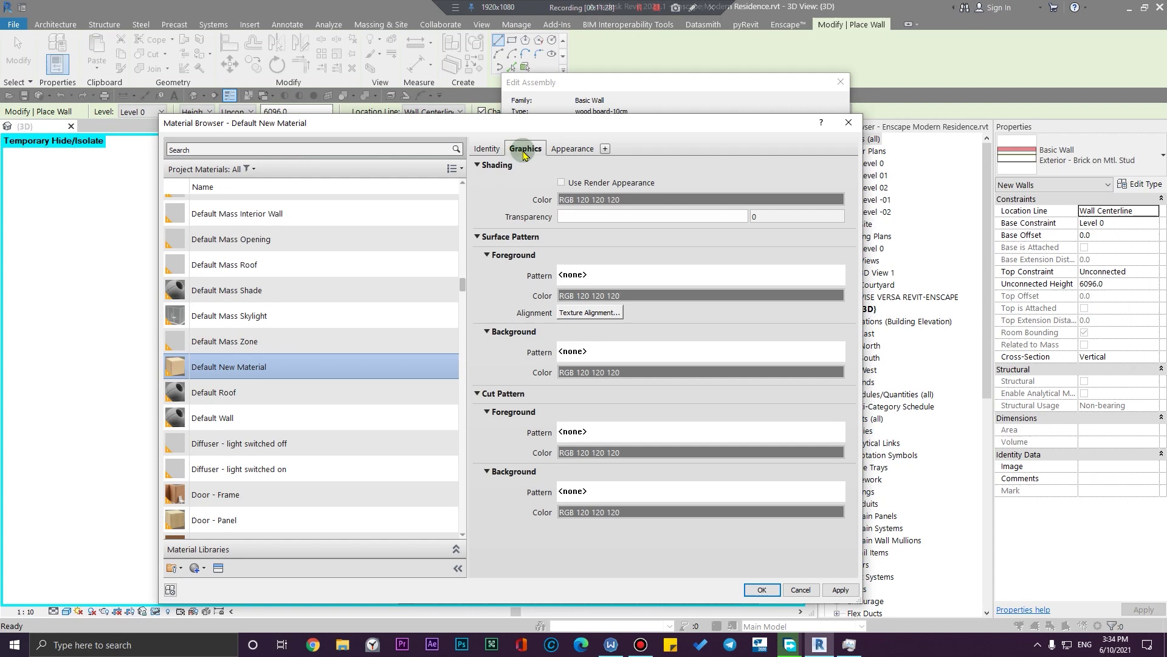
{"action": "left_click", "coordinate": [605, 185]}
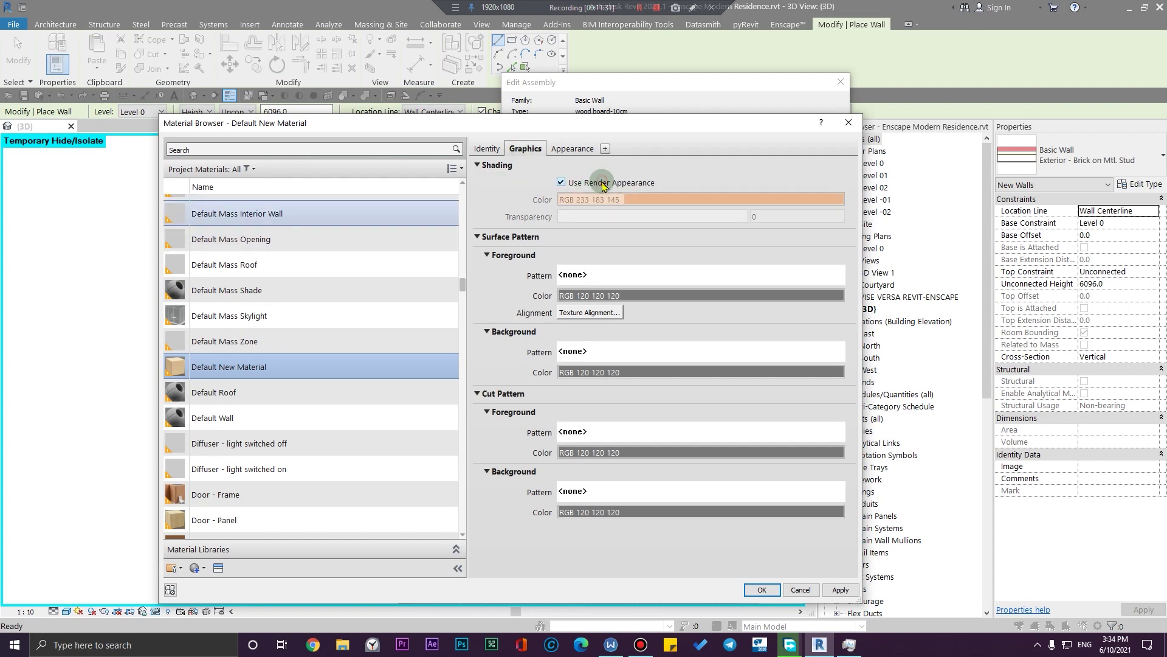
{"action": "left_click", "coordinate": [762, 590]}
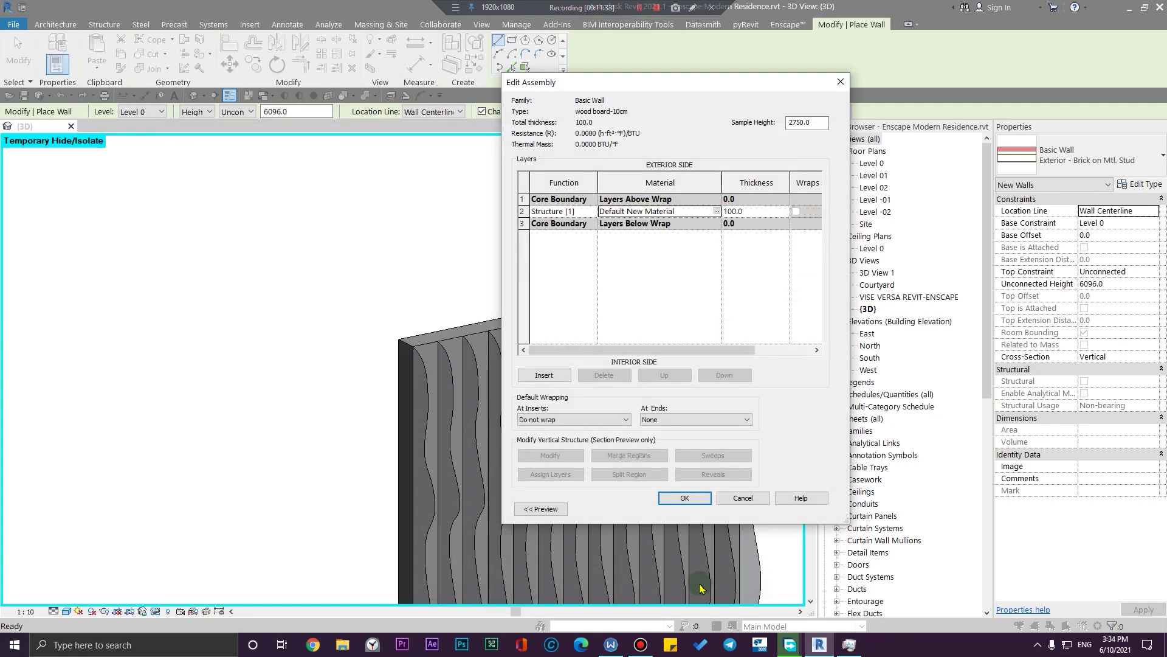
{"action": "left_click", "coordinate": [670, 502]}
{"action": "left_click", "coordinate": [699, 509]}
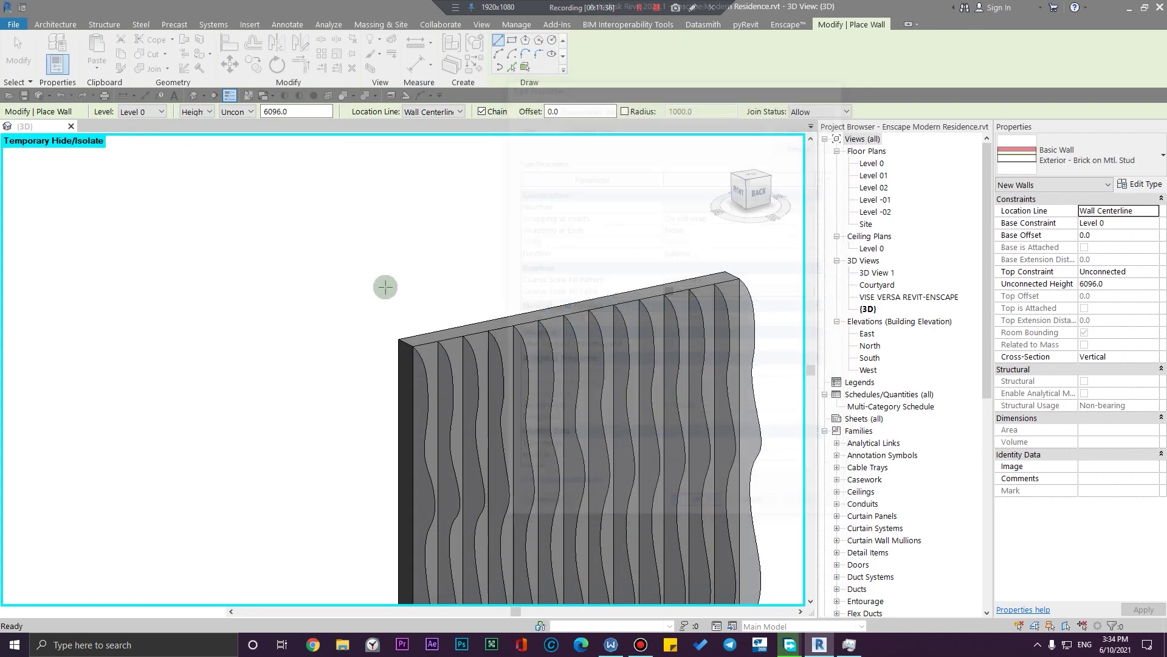
Create wood board-10cm walls by face on the first five wavy fins of the para wall mass
{"action": "scroll", "coordinate": [389, 244], "scroll_direction": "down", "scroll_amount": 2}
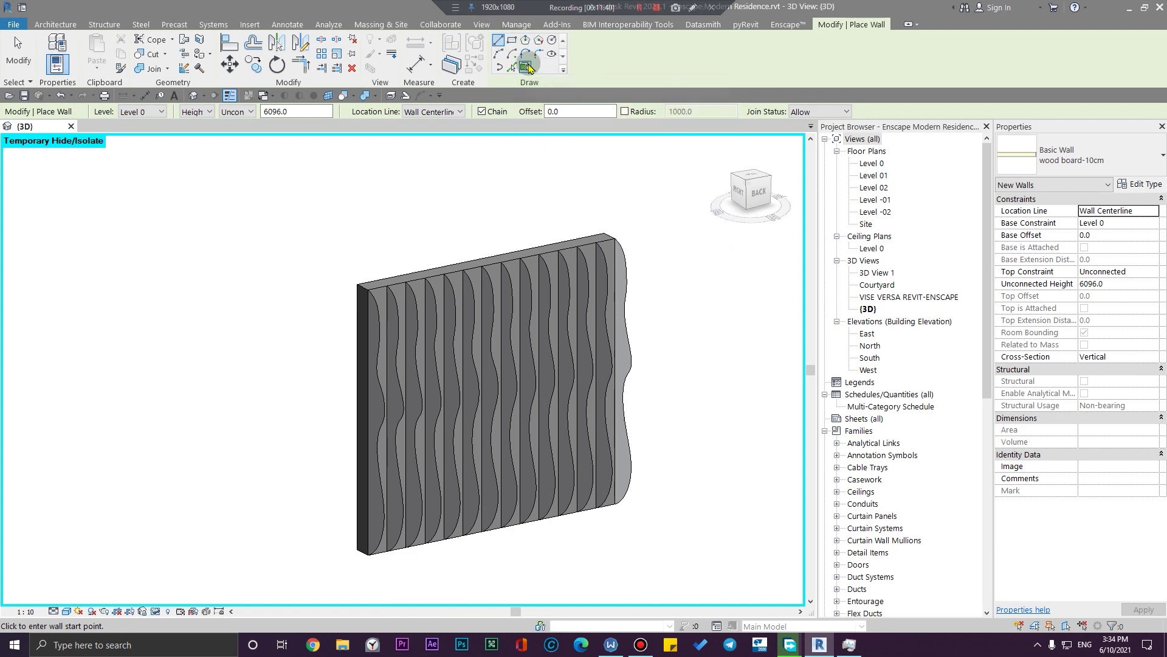
{"action": "left_click", "coordinate": [526, 67]}
{"action": "scroll", "coordinate": [347, 253], "scroll_direction": "up", "scroll_amount": 3}
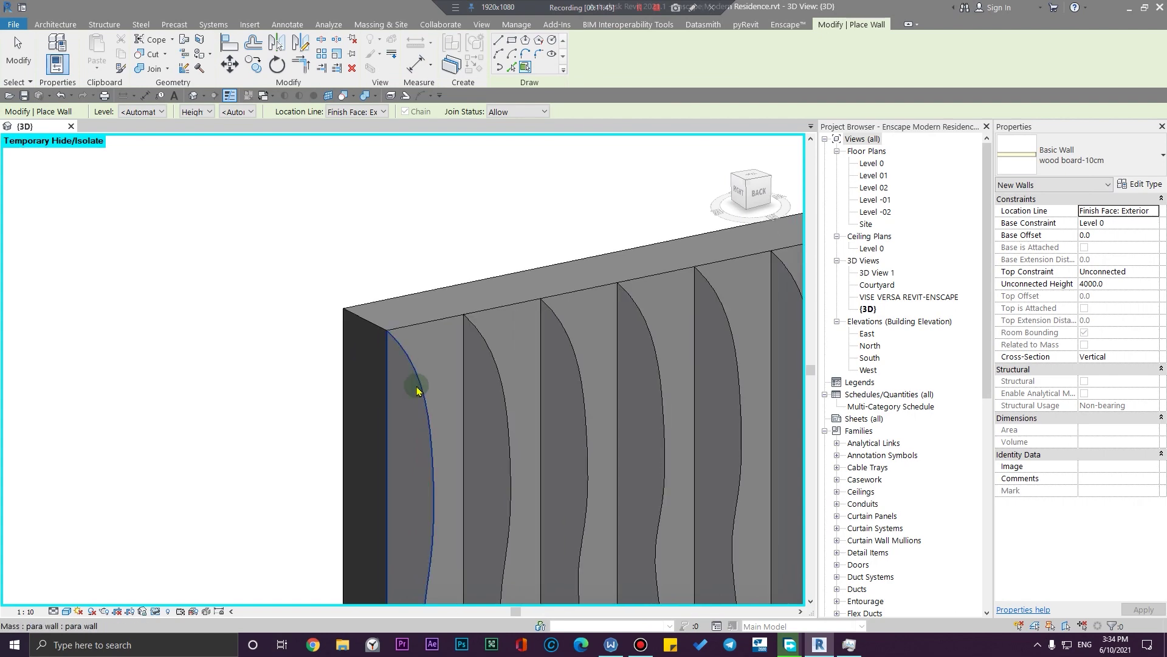
{"action": "left_click", "coordinate": [417, 390]}
{"action": "left_click", "coordinate": [468, 394]}
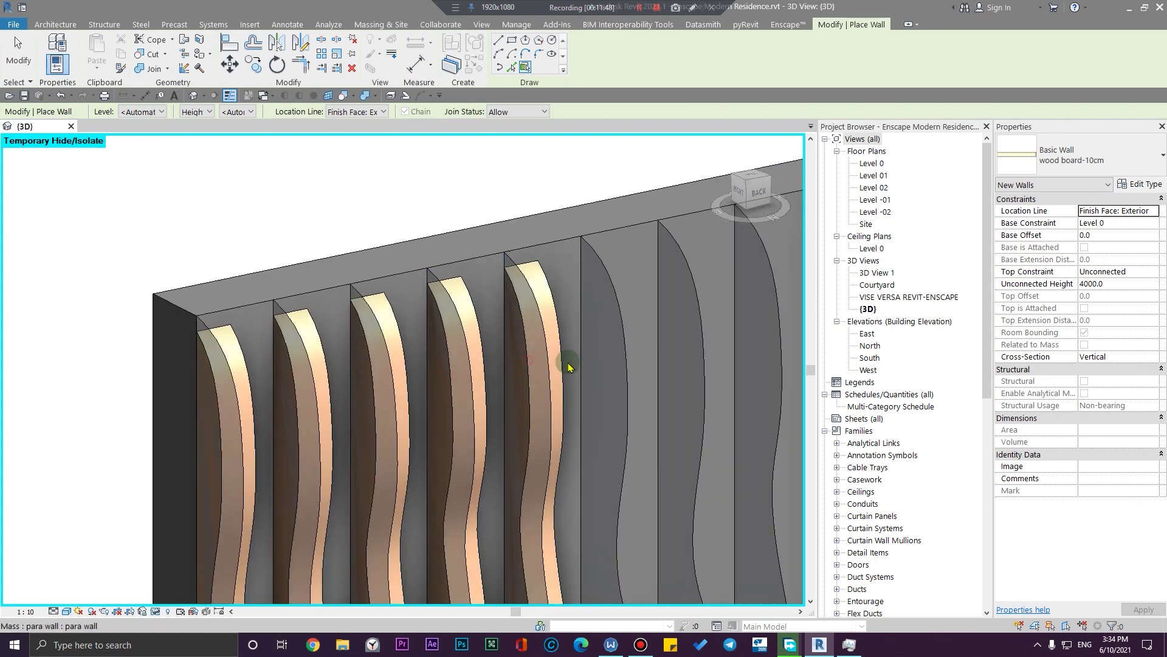
Create wood board-10cm walls by face on all remaining wavy fins of the mass and end the wall command
{"action": "left_click", "coordinate": [602, 363]}
{"action": "middle_click_drag", "start_coordinate": [680, 362], "coordinate": [425, 328]}
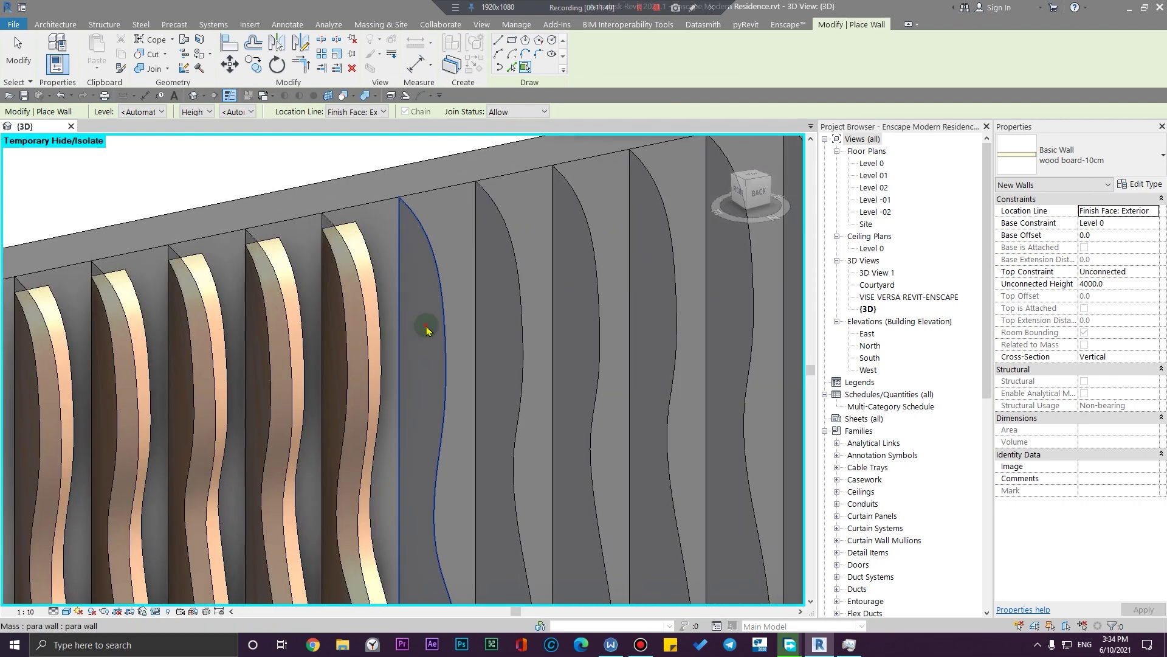
{"action": "left_click", "coordinate": [438, 333]}
{"action": "scroll", "coordinate": [599, 365], "scroll_direction": "down", "scroll_amount": 2}
{"action": "middle_click_drag", "start_coordinate": [655, 383], "coordinate": [517, 328]}
{"action": "left_click", "coordinate": [511, 307]}
{"action": "left_click", "coordinate": [547, 287]}
{"action": "scroll", "coordinate": [651, 304], "scroll_direction": "down", "scroll_amount": 1}
{"action": "scroll", "coordinate": [672, 310], "scroll_direction": "up", "scroll_amount": 4}
{"action": "left_click", "coordinate": [664, 365]}
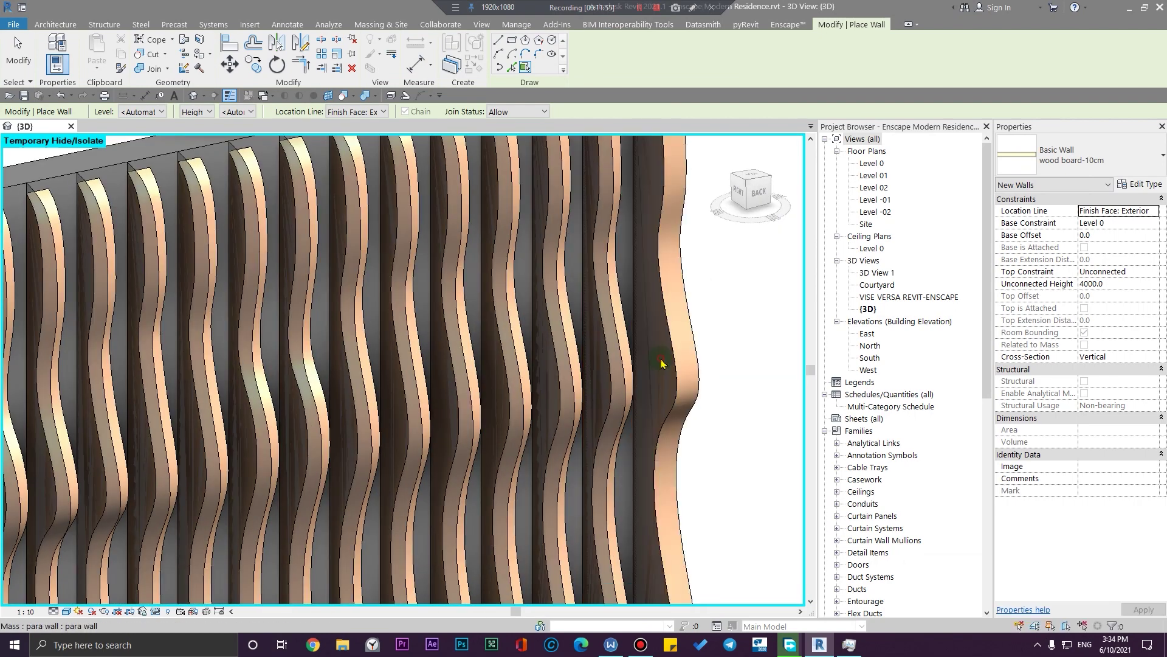
{"action": "scroll", "coordinate": [706, 404], "scroll_direction": "down", "scroll_amount": 8}
{"action": "key", "text": "Escape"}
{"action": "key", "text": "Escape"}
Examine the finished wooden fins from several angles and up close where they meet the backing wall
{"action": "scroll", "coordinate": [706, 403], "scroll_direction": "up", "scroll_amount": 8}
{"action": "middle_click_drag", "start_coordinate": [742, 401], "coordinate": [673, 368], "text": "shift"}
{"action": "scroll", "coordinate": [685, 374], "scroll_direction": "down", "scroll_amount": 6}
{"action": "middle_click_drag", "start_coordinate": [626, 477], "coordinate": [625, 478], "text": "shift"}
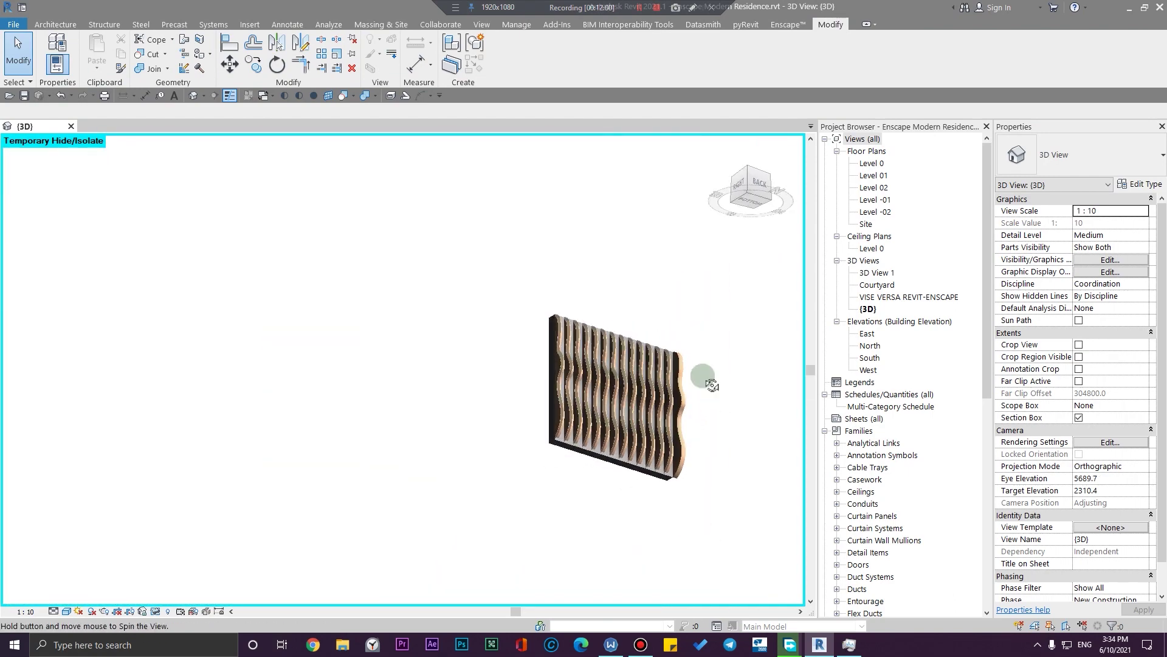
{"action": "scroll", "coordinate": [650, 450], "scroll_direction": "up", "scroll_amount": 5}
{"action": "middle_click_drag", "start_coordinate": [630, 529], "coordinate": [602, 541], "text": "shift"}
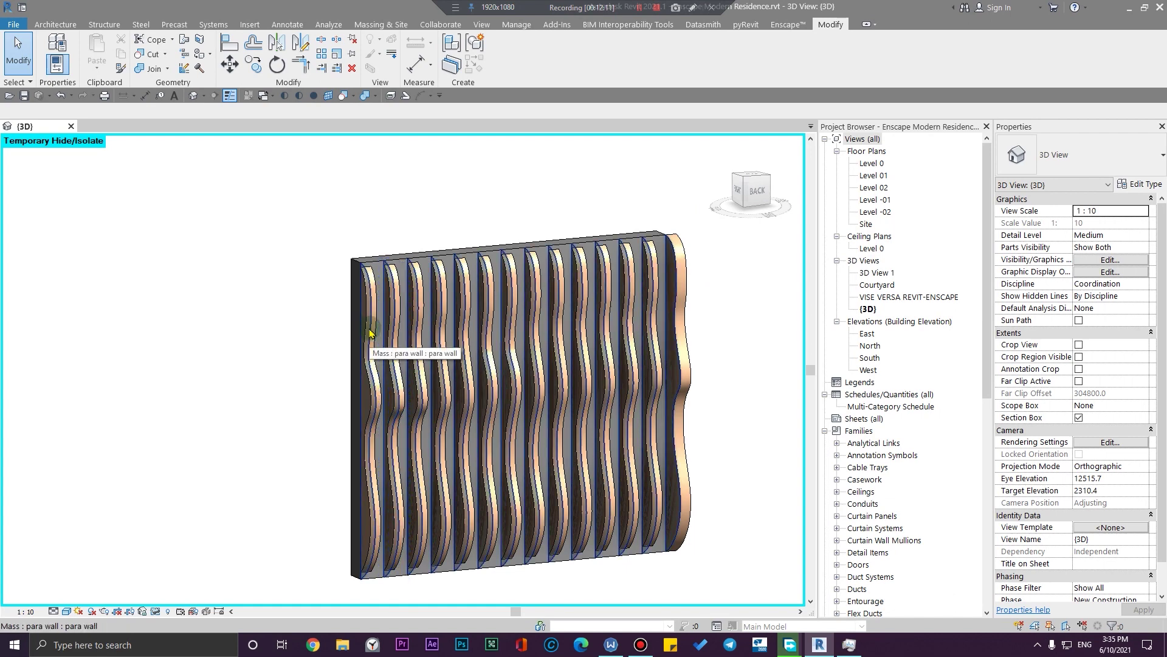
{"action": "scroll", "coordinate": [370, 333], "scroll_direction": "up", "scroll_amount": 6}
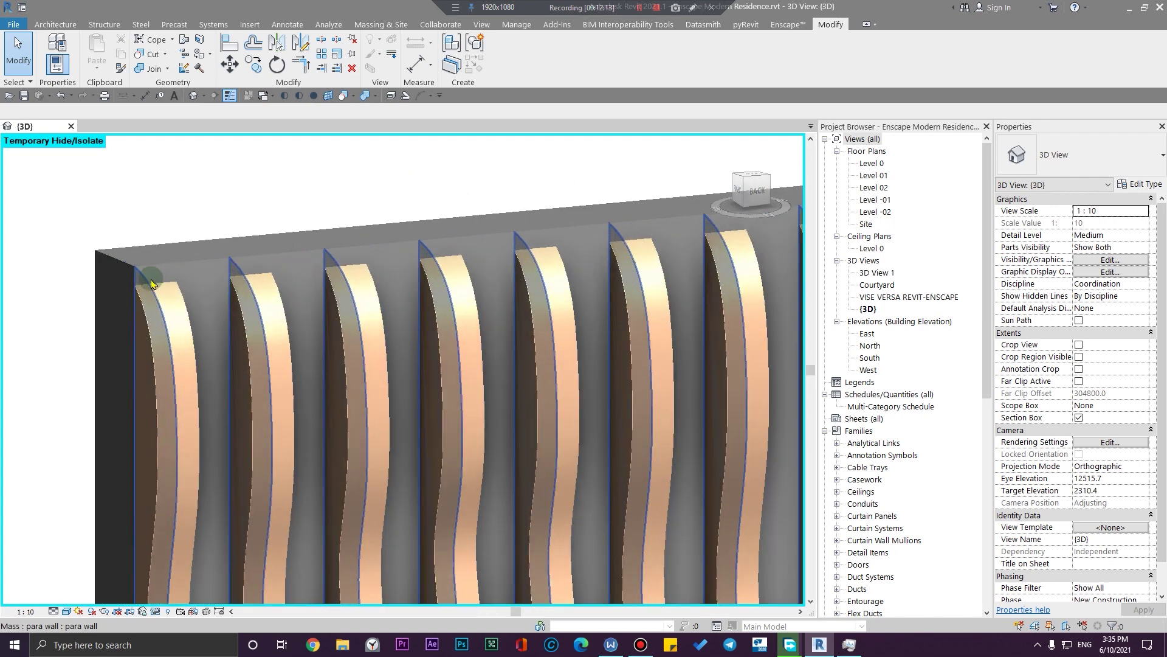
{"action": "scroll", "coordinate": [338, 390], "scroll_direction": "down", "scroll_amount": 5}
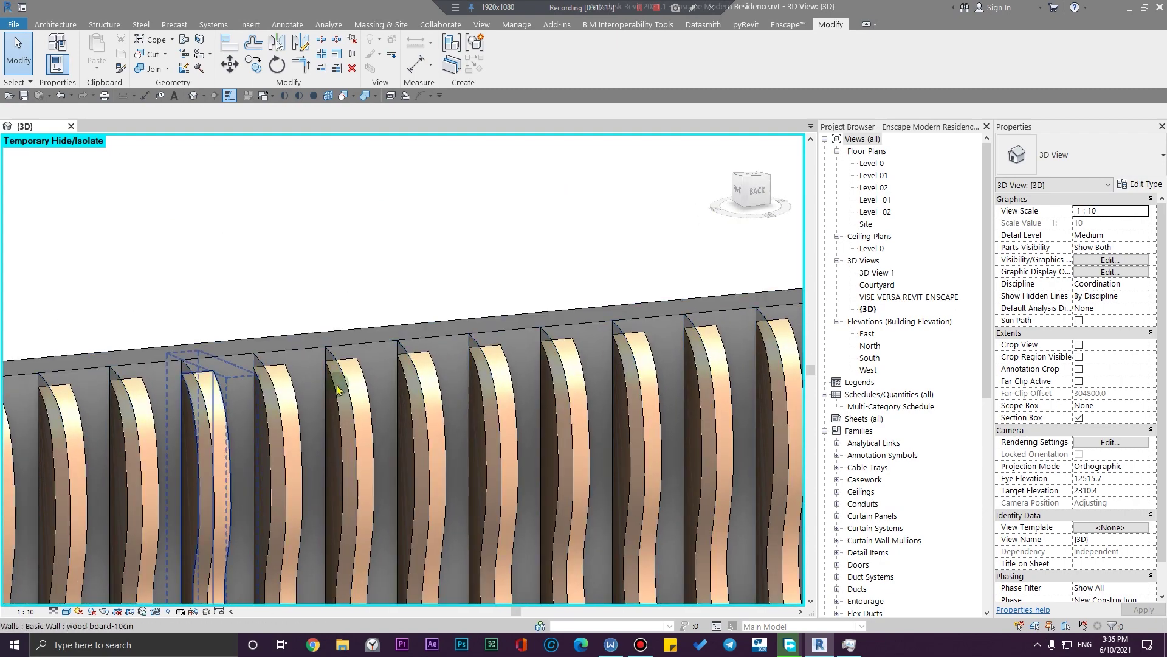
{"action": "scroll", "coordinate": [626, 365], "scroll_direction": "down", "scroll_amount": 5}
{"action": "middle_click_drag", "start_coordinate": [667, 410], "coordinate": [568, 412]}
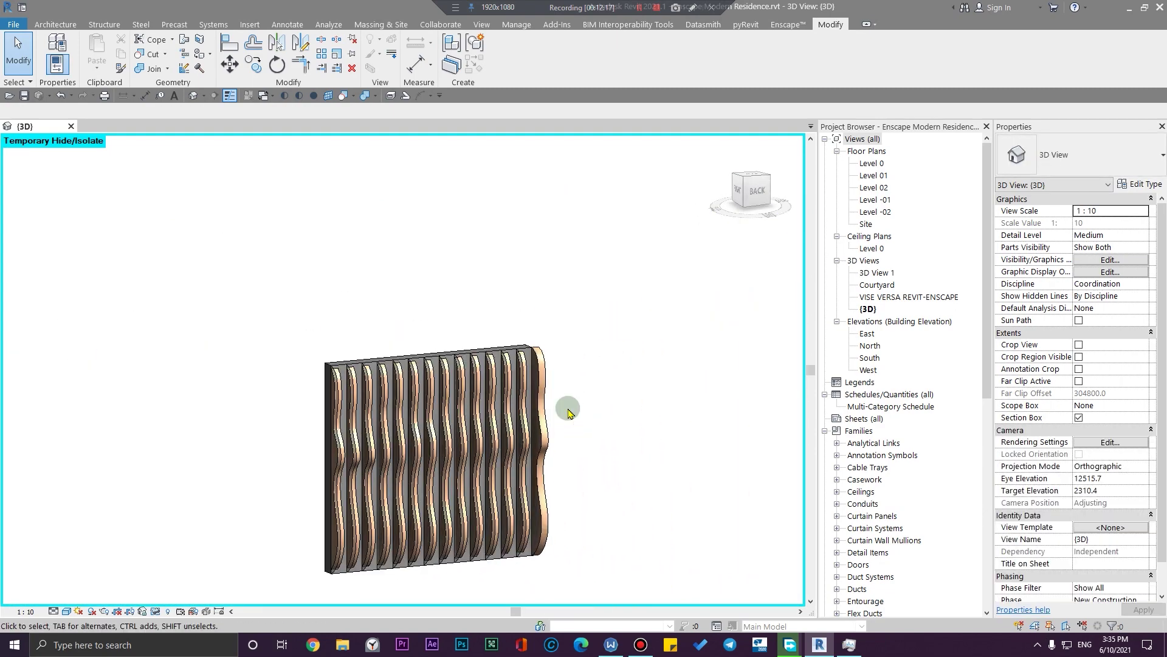
{"action": "scroll", "coordinate": [296, 483], "scroll_direction": "up", "scroll_amount": 3}
{"action": "scroll", "coordinate": [396, 419], "scroll_direction": "down", "scroll_amount": 2}
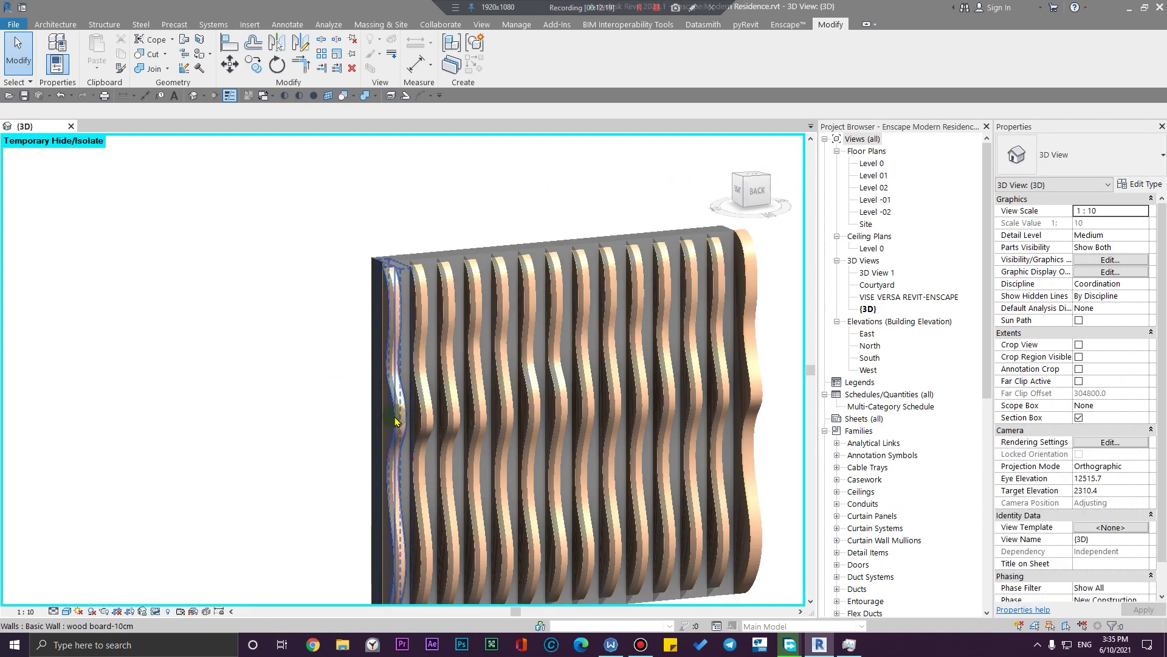
{"action": "middle_click_drag", "start_coordinate": [611, 511], "coordinate": [492, 450]}
{"action": "scroll", "coordinate": [684, 516], "scroll_direction": "down", "scroll_amount": 2}
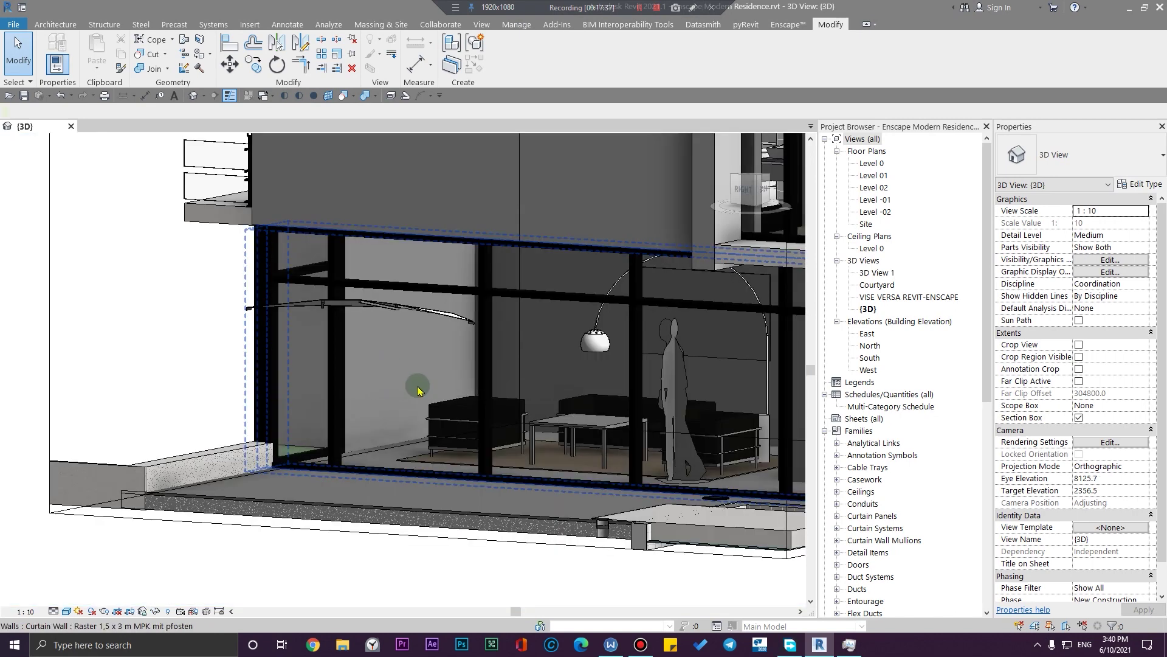
Select the Standard 20.0 interior wall behind the seating area and temporarily isolate it in the 3D view
{"action": "middle_click_drag", "start_coordinate": [417, 389], "coordinate": [443, 395], "text": "shift"}
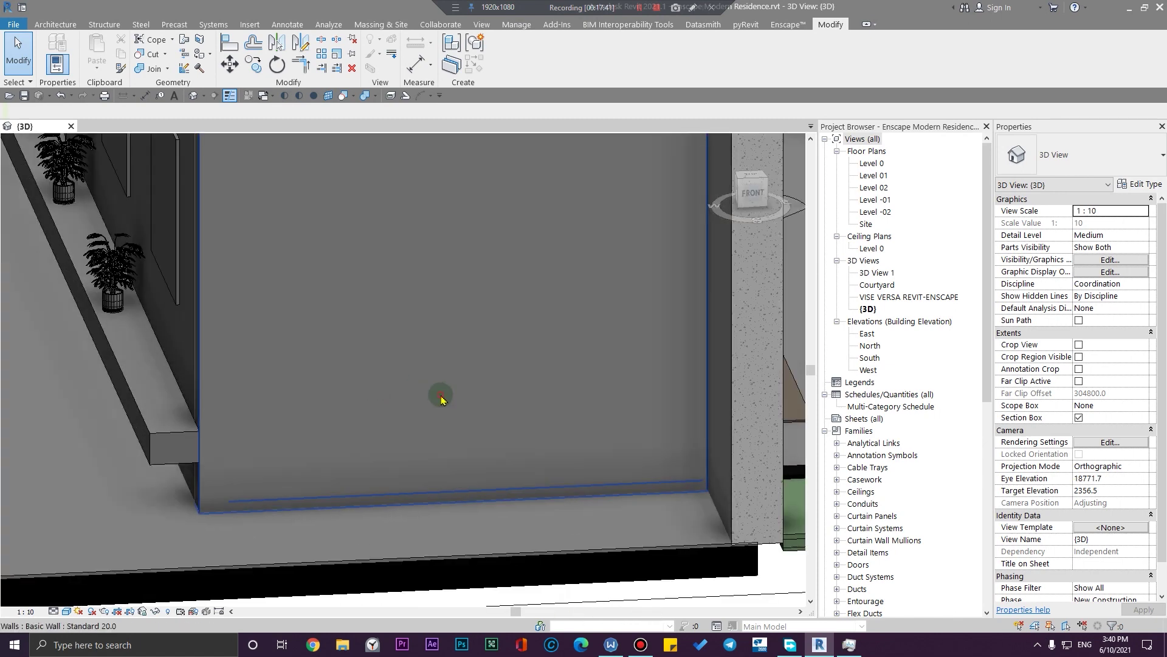
{"action": "left_click", "coordinate": [309, 522]}
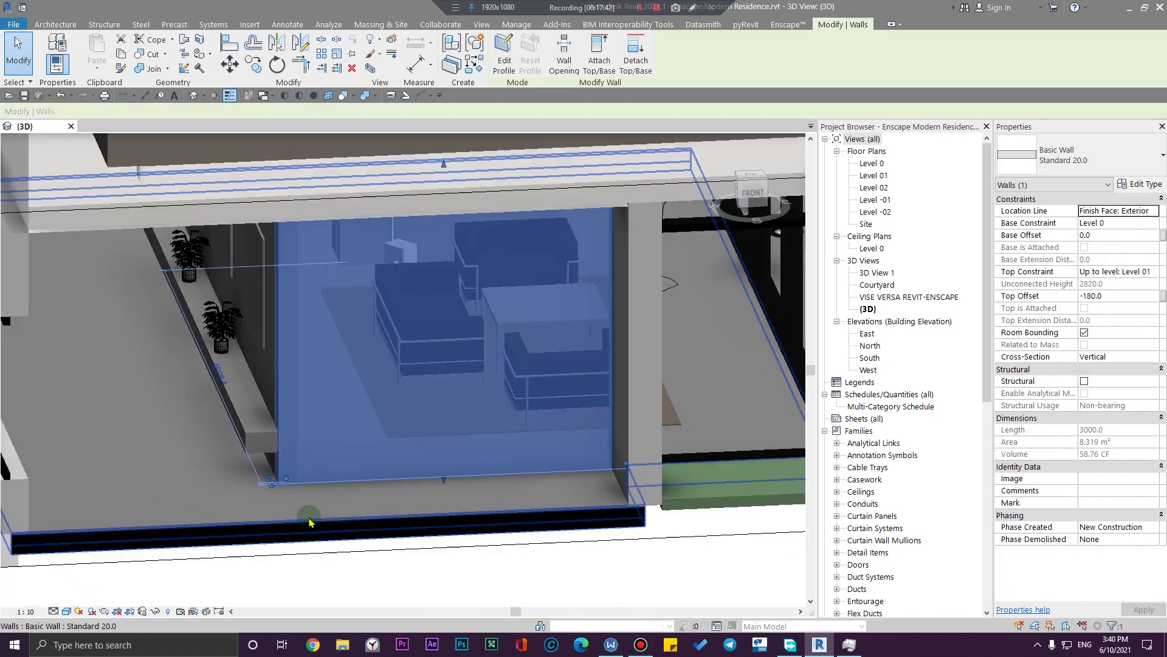
{"action": "left_click", "coordinate": [156, 616]}
{"action": "left_click", "coordinate": [206, 570]}
{"action": "middle_click_drag", "start_coordinate": [207, 570], "coordinate": [108, 502], "text": "shift"}
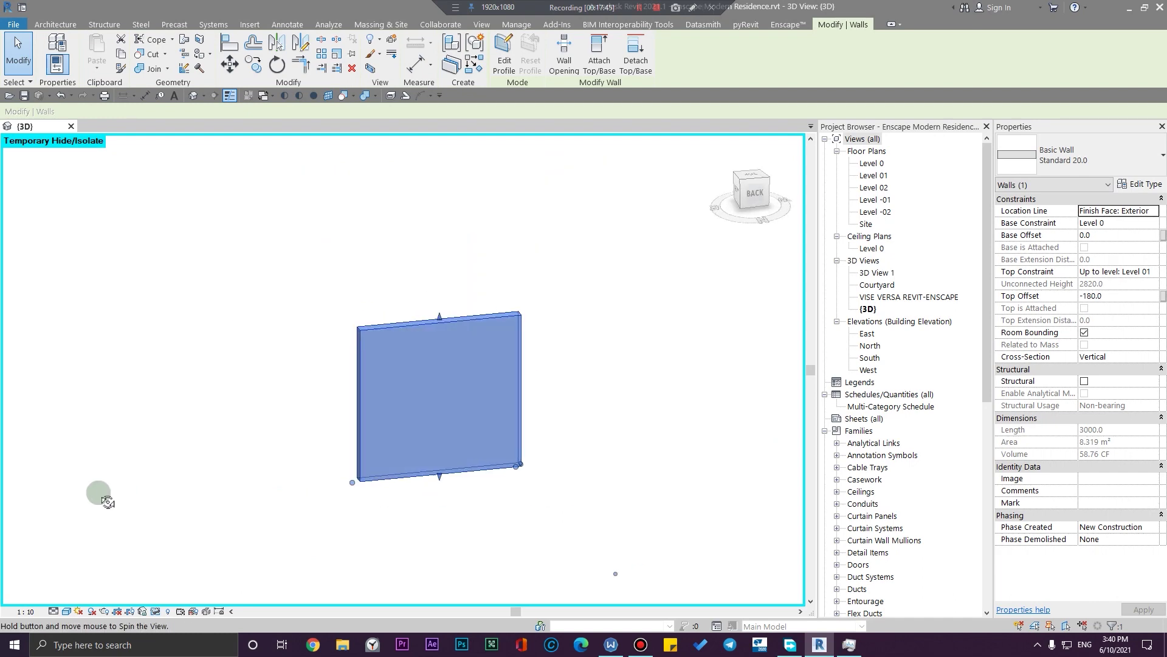
Clear the wall selection and start a new in-place mass named nes mass
{"action": "left_click", "coordinate": [263, 536]}
{"action": "left_click", "coordinate": [399, 23]}
{"action": "left_click", "coordinate": [161, 168]}
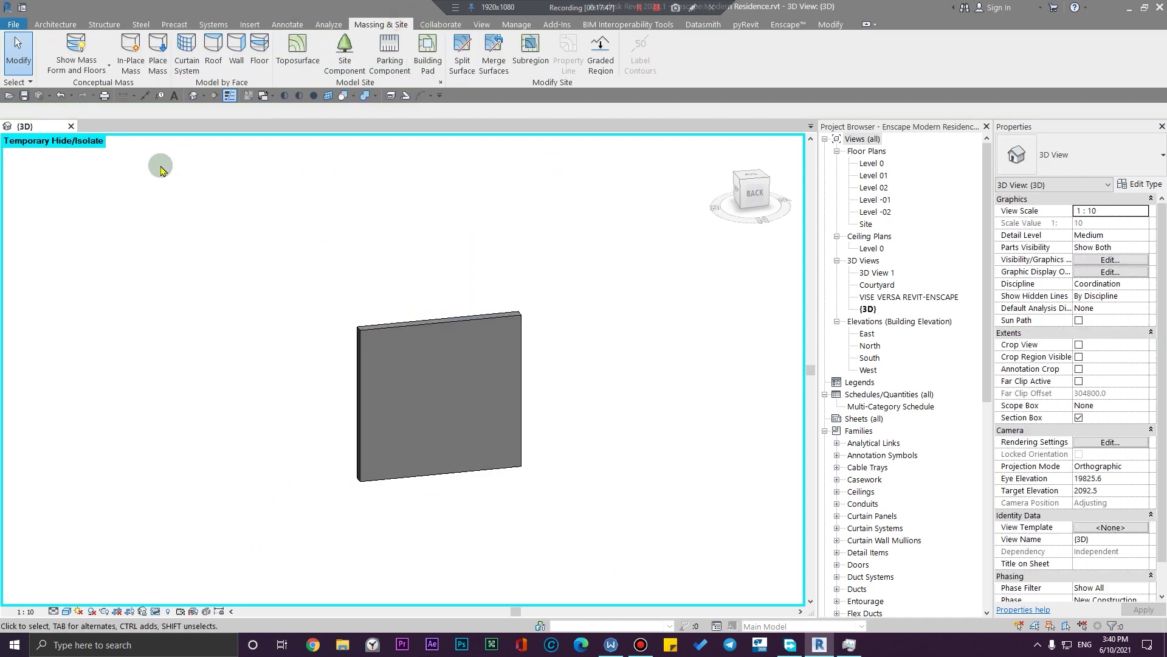
{"action": "left_click", "coordinate": [131, 53]}
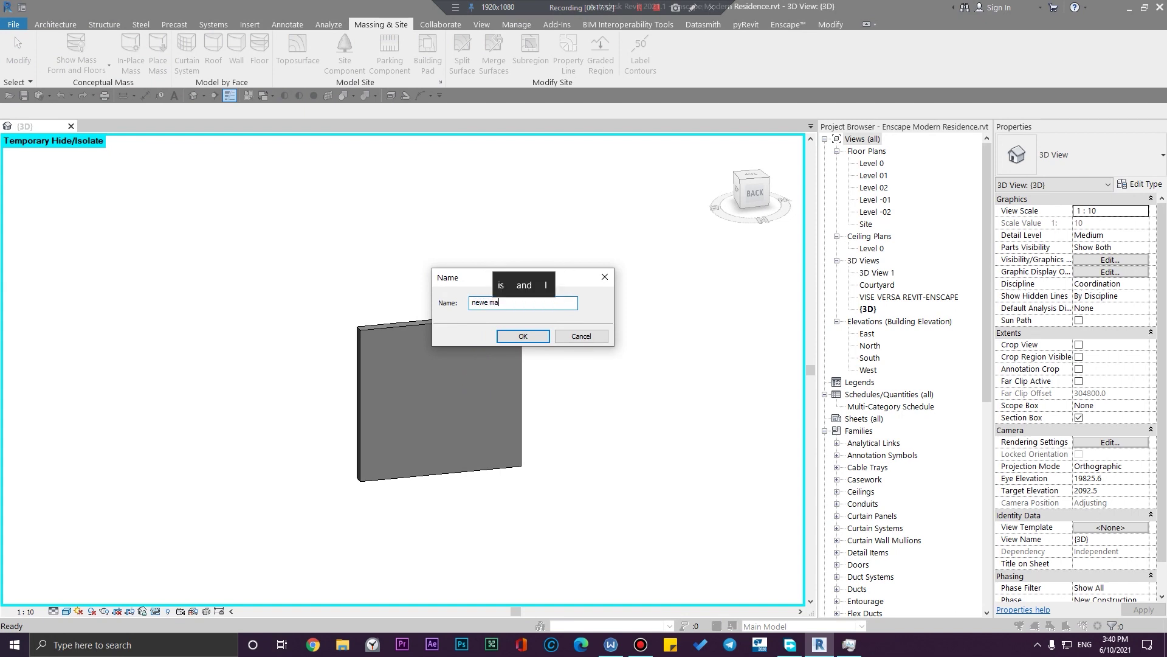
{"action": "key", "text": "BackSpace"}
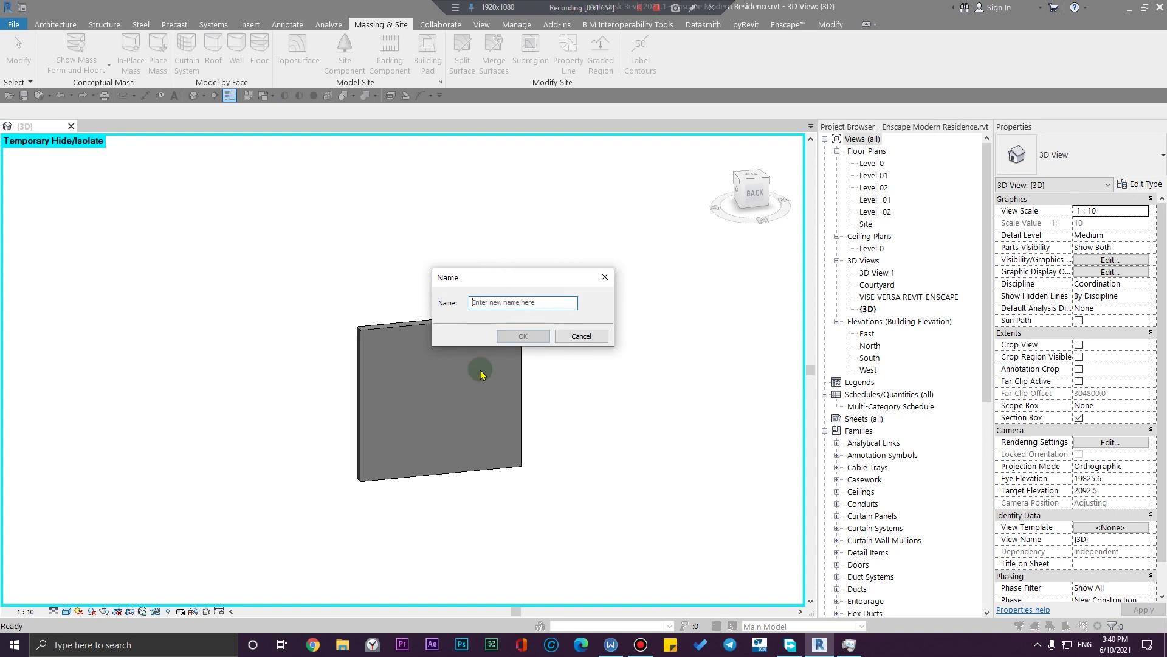
{"action": "type", "text": "s ma"}
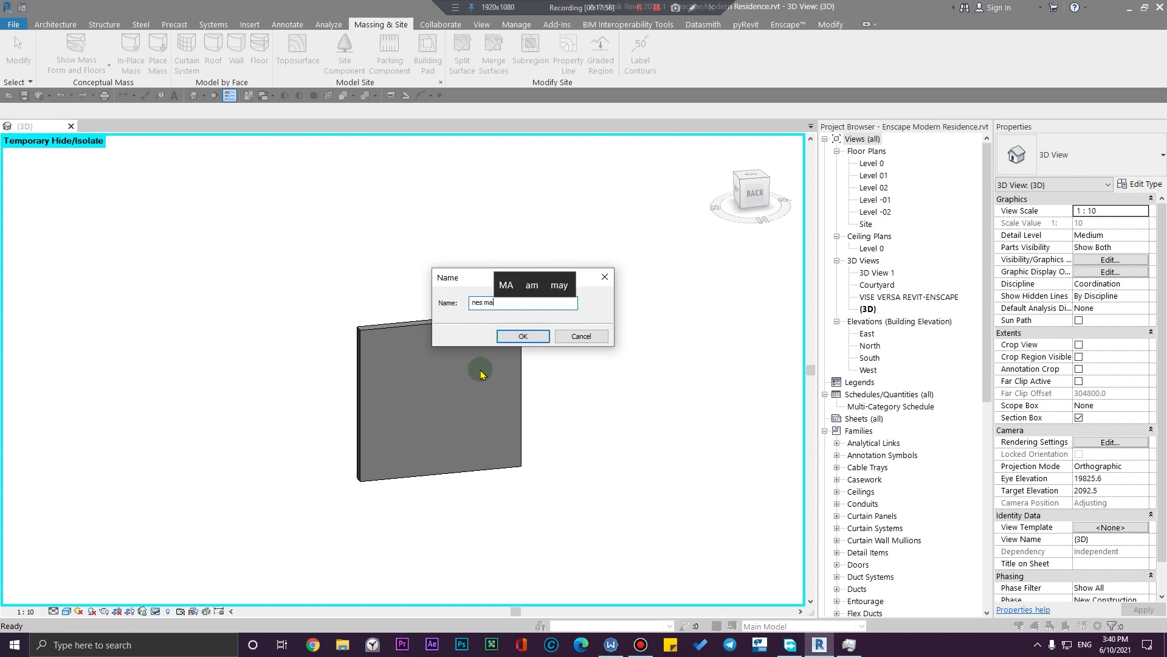
{"action": "type", "text": "ss"}
{"action": "key", "text": "Return"}
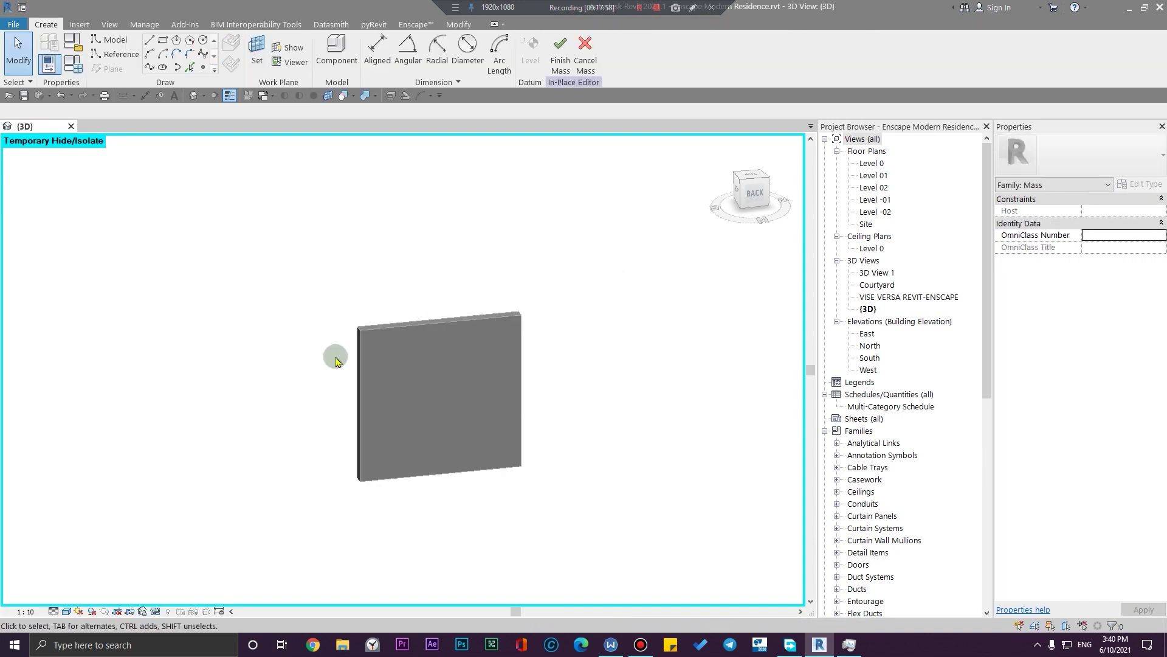
Draw a straight reference line on the wall's top face, along its end edge and extending out past the wall face
{"action": "middle_click_drag", "start_coordinate": [334, 355], "coordinate": [799, 334], "text": "shift"}
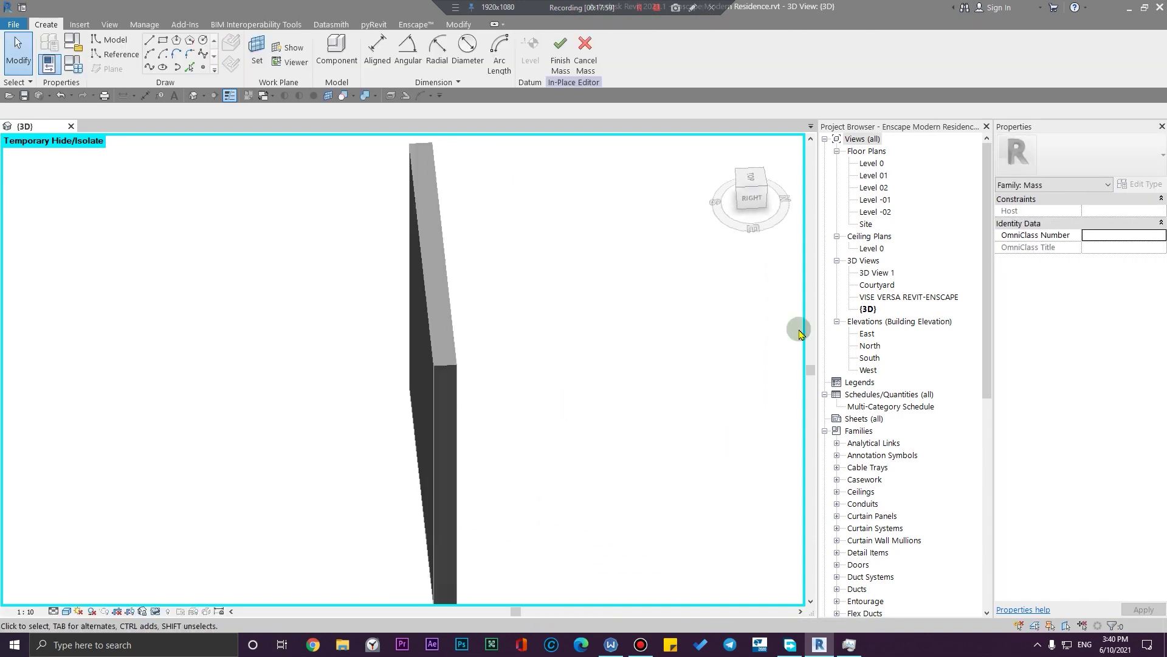
{"action": "left_click", "coordinate": [752, 177]}
{"action": "left_click", "coordinate": [124, 56]}
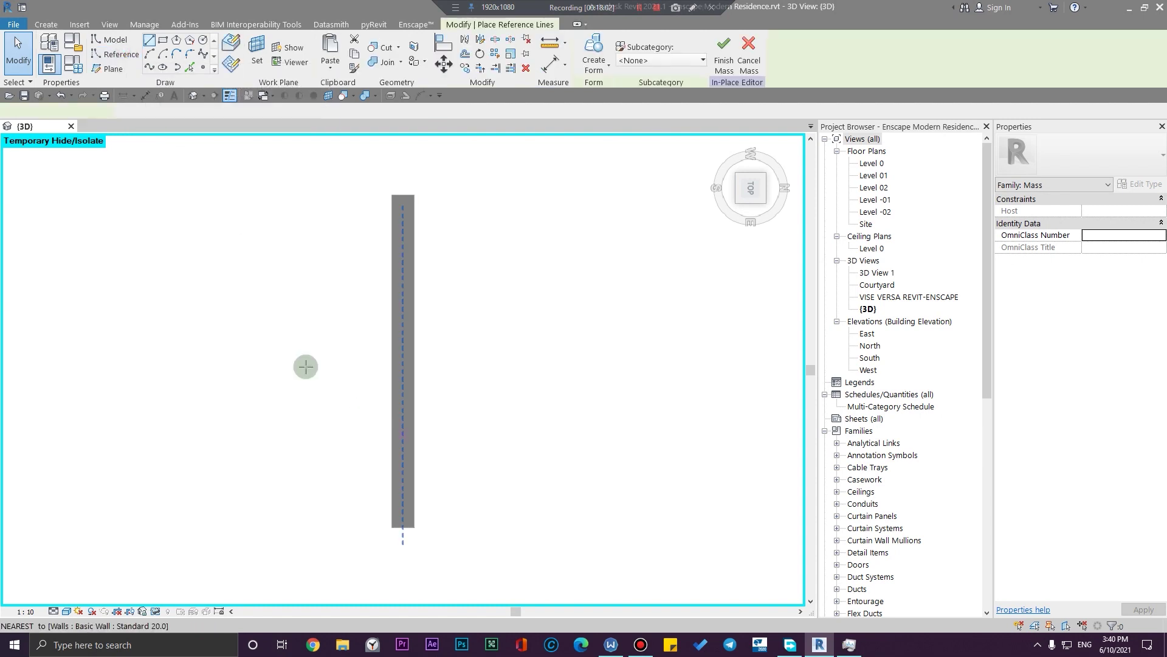
{"action": "scroll", "coordinate": [253, 133], "scroll_direction": "up", "scroll_amount": 1}
{"action": "scroll", "coordinate": [307, 407], "scroll_direction": "up", "scroll_amount": 2}
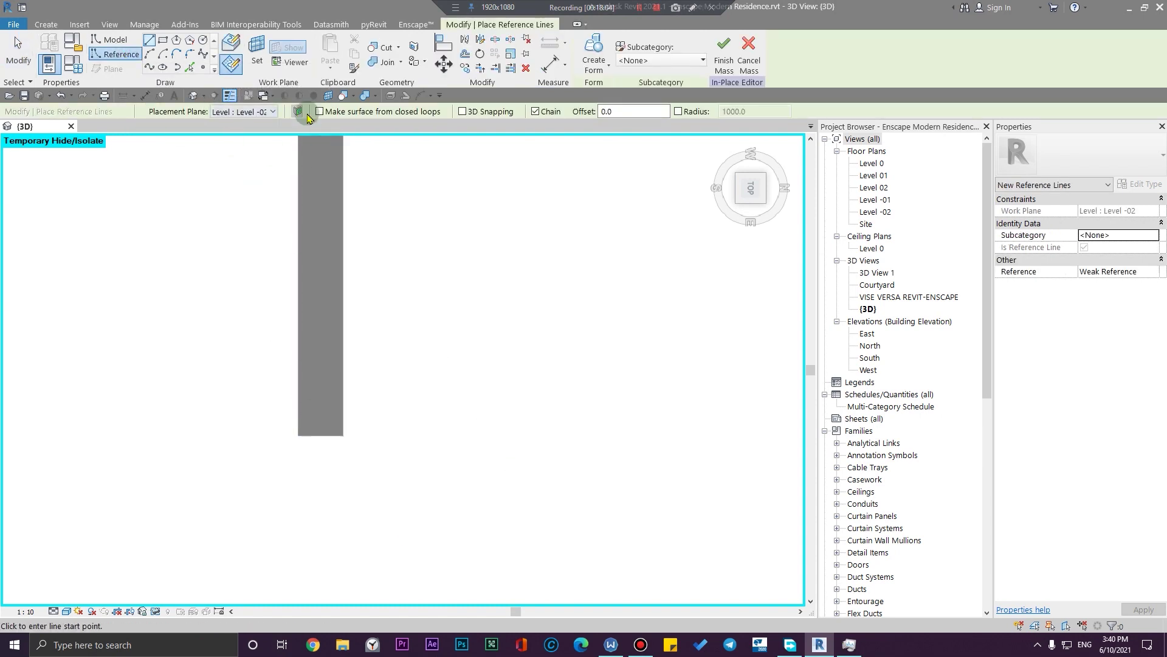
{"action": "left_click", "coordinate": [239, 50]}
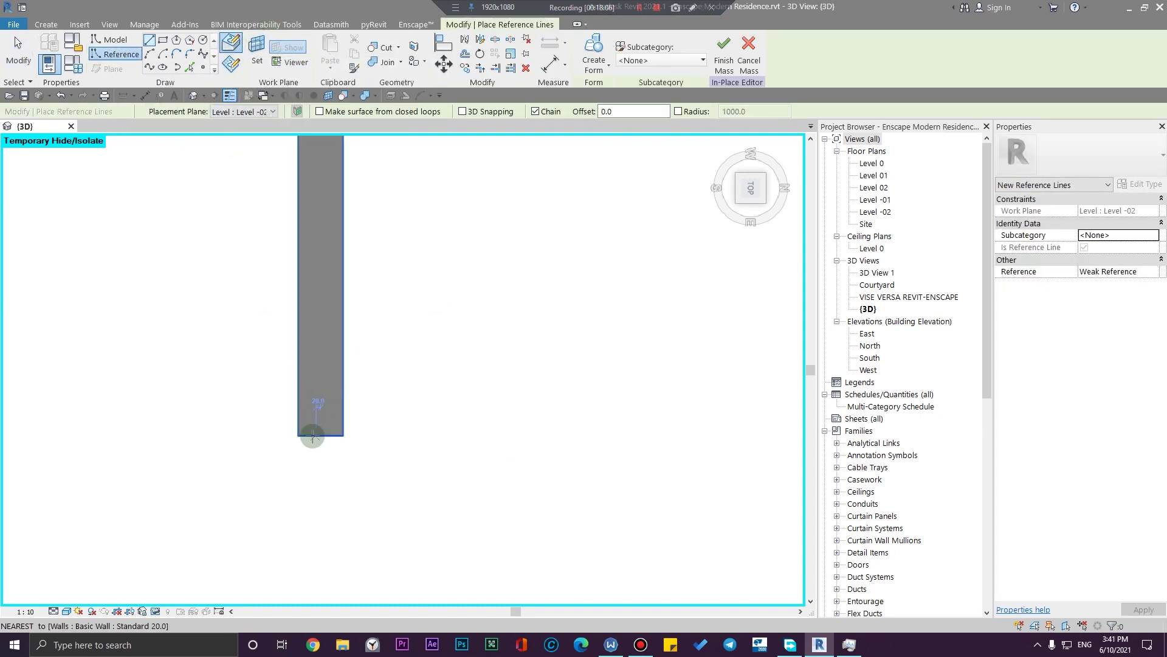
{"action": "left_click", "coordinate": [299, 435]}
{"action": "left_click", "coordinate": [495, 437]}
{"action": "key", "text": "Escape"}
{"action": "key", "text": "Escape"}
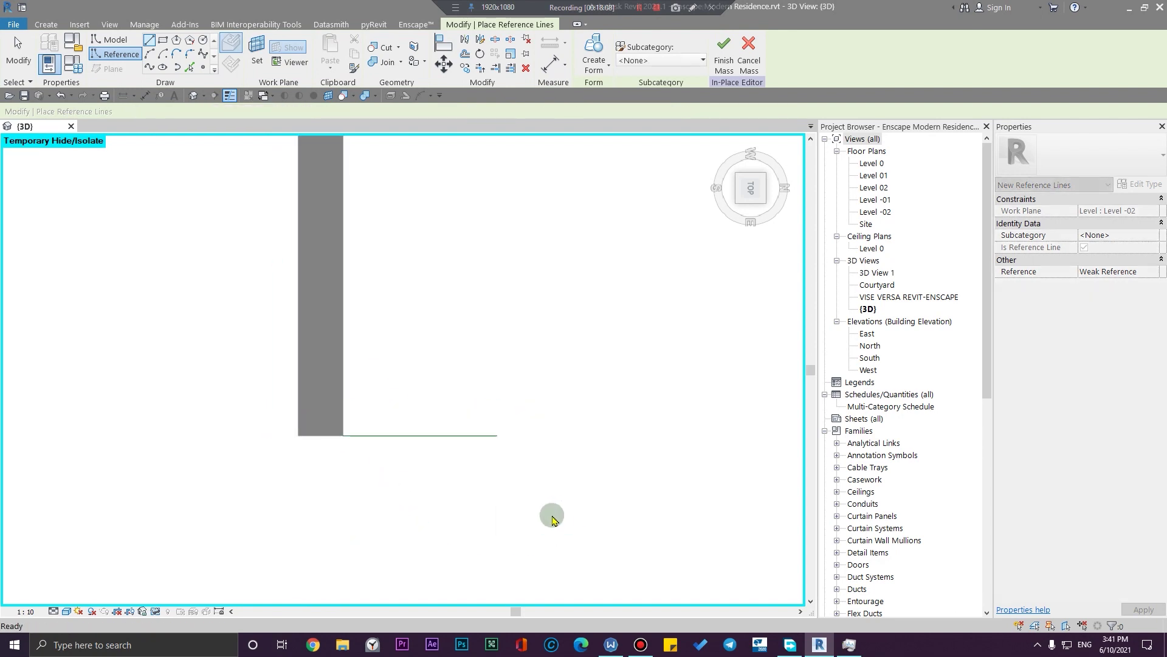
Set the vertical plane of the new reference line as the work plane and face it in the Right view
{"action": "scroll", "coordinate": [549, 513], "scroll_direction": "down", "scroll_amount": 3}
{"action": "middle_click_drag", "start_coordinate": [528, 503], "coordinate": [546, 328], "text": "shift"}
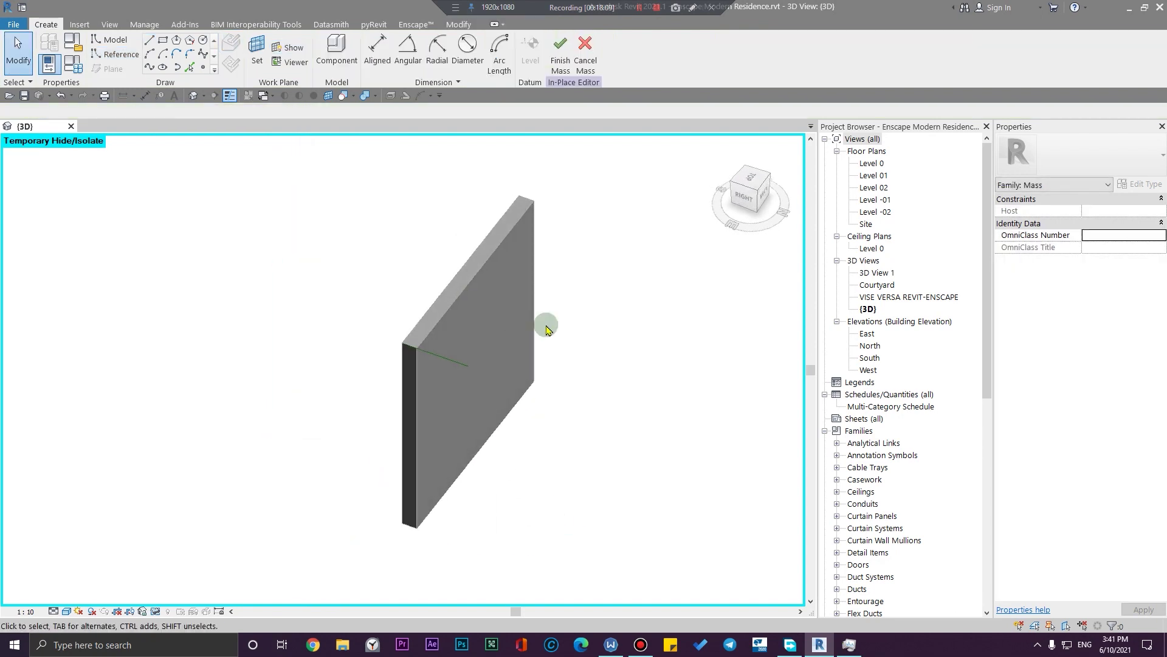
{"action": "left_click", "coordinate": [263, 59]}
{"action": "scroll", "coordinate": [446, 365], "scroll_direction": "up", "scroll_amount": 4}
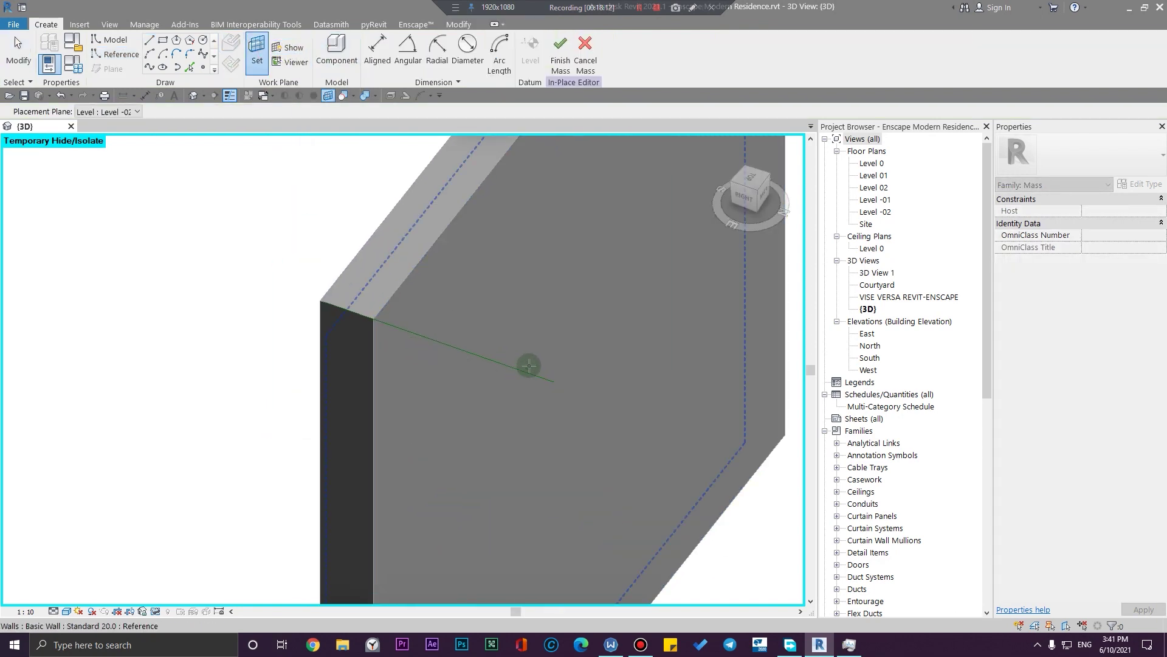
{"action": "left_click", "coordinate": [528, 371]}
{"action": "middle_click_drag", "start_coordinate": [541, 397], "coordinate": [499, 330], "text": "shift"}
{"action": "left_click", "coordinate": [730, 216]}
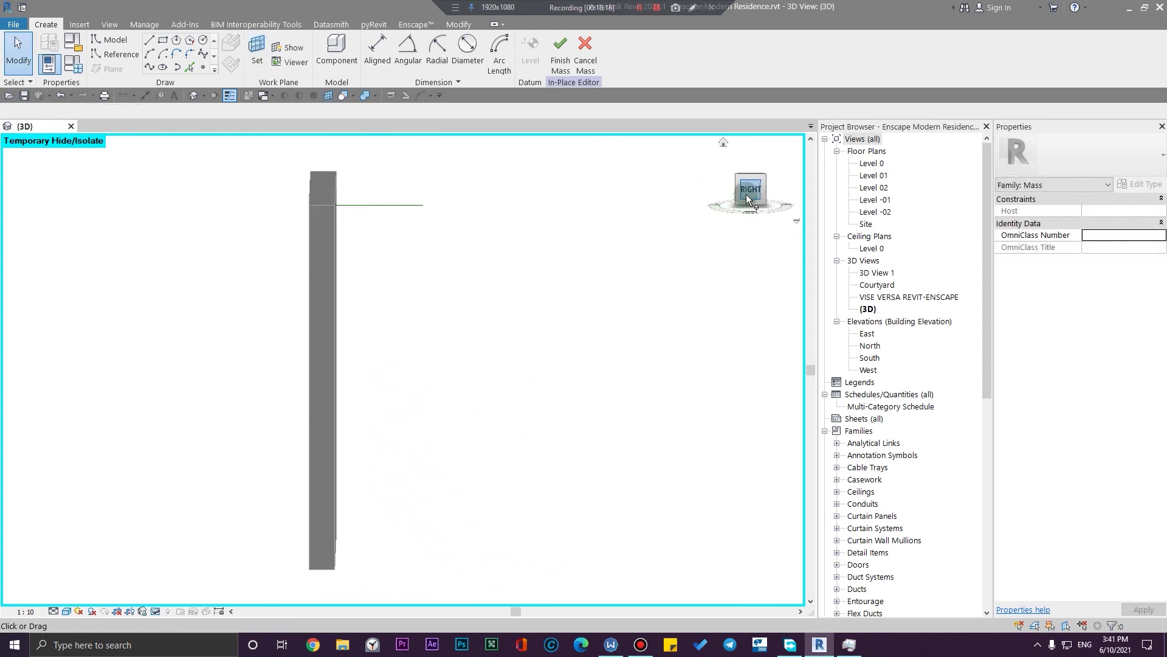
{"action": "left_click", "coordinate": [746, 194]}
{"action": "middle_click_drag", "start_coordinate": [480, 376], "coordinate": [414, 450]}
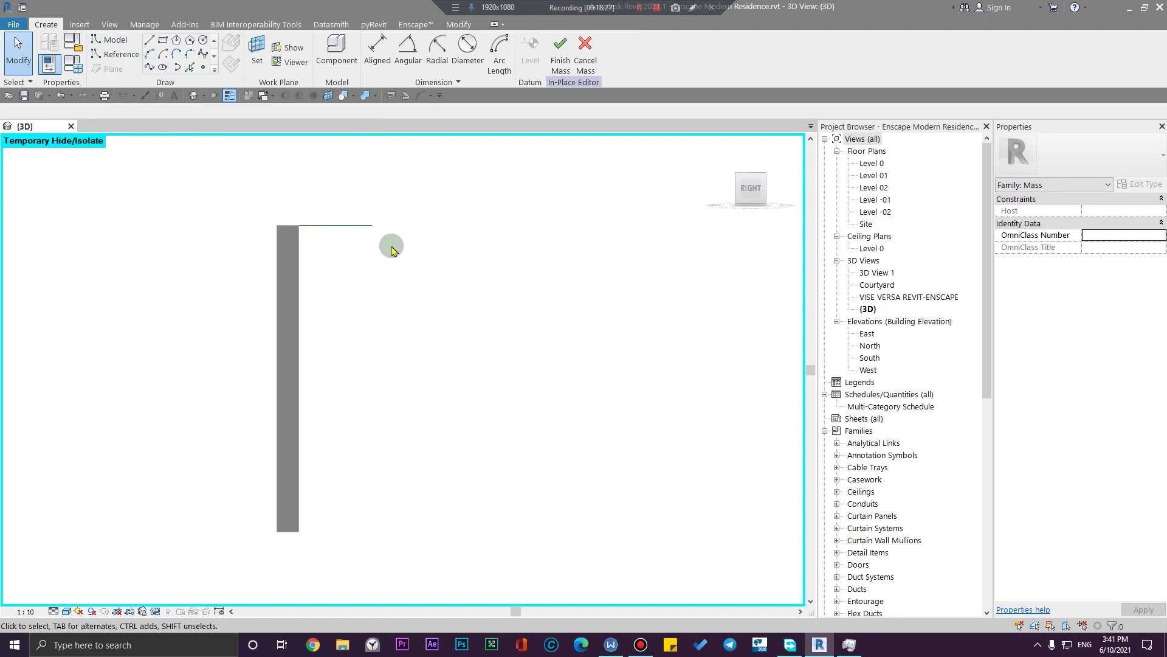
{"action": "mouse_move", "coordinate": [491, 478]}
{"action": "middle_mouse_down"}
{"action": "mouse_move", "coordinate": [448, 448]}
{"action": "mouse_move", "coordinate": [467, 478]}
{"action": "middle_mouse_up"}
{"action": "scroll", "coordinate": [468, 478], "scroll_direction": "down", "scroll_amount": 1}
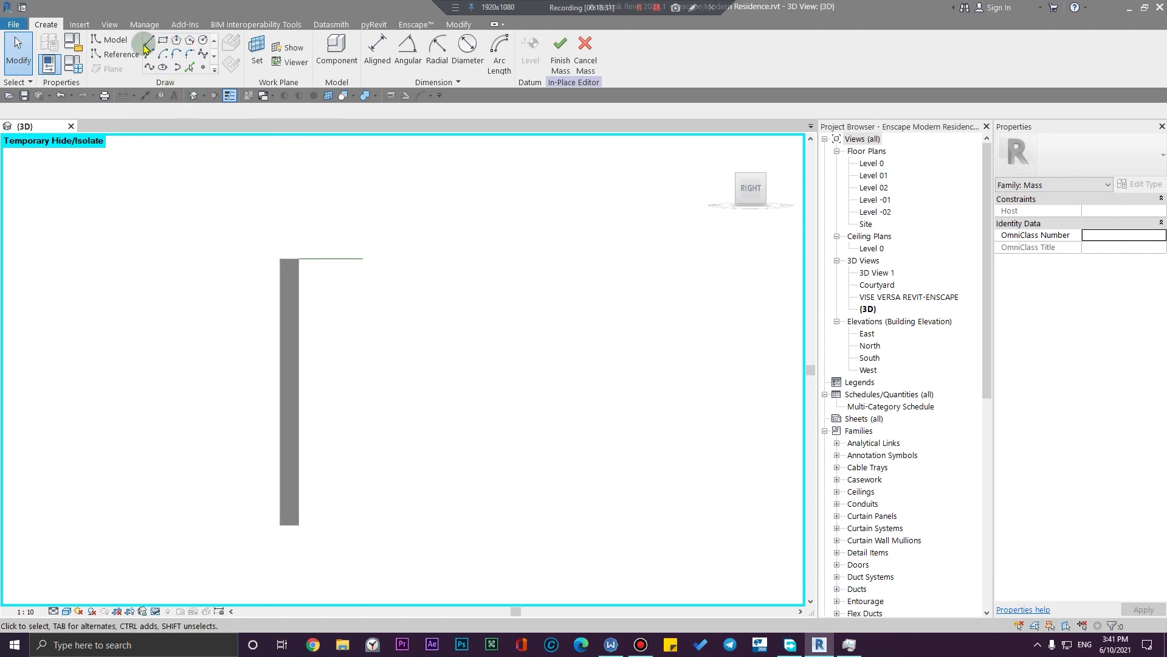
Draw a 2820 mm vertical model line down the wall face from its upper corner to its lower corner
{"action": "left_click", "coordinate": [149, 40]}
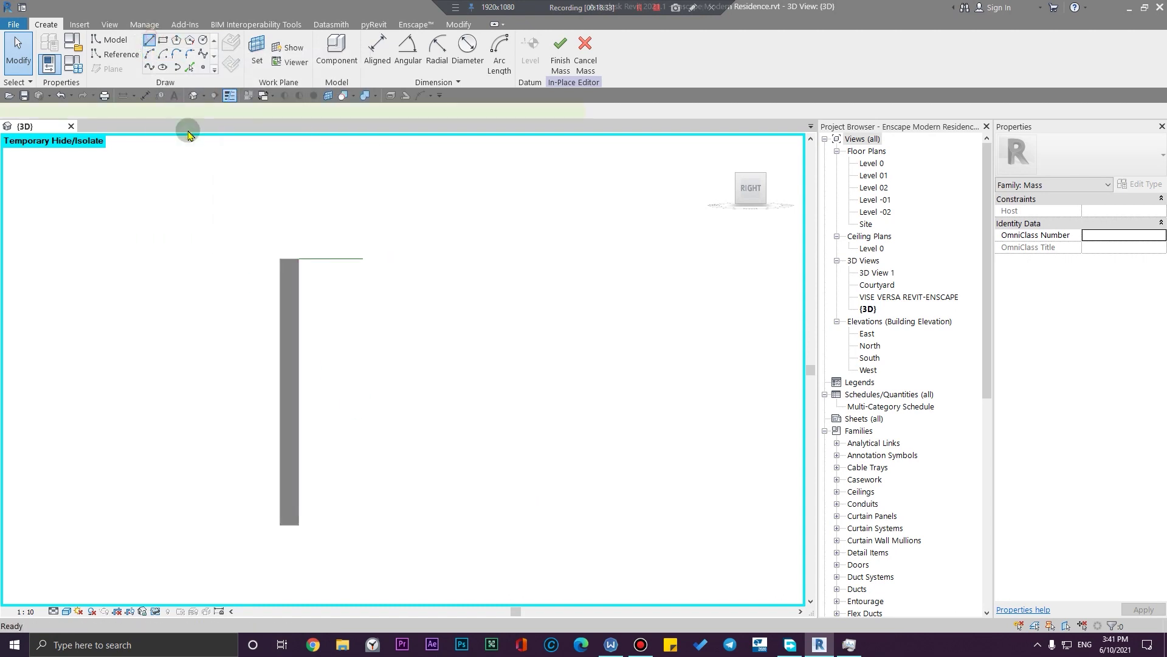
{"action": "scroll", "coordinate": [322, 297], "scroll_direction": "up", "scroll_amount": 3}
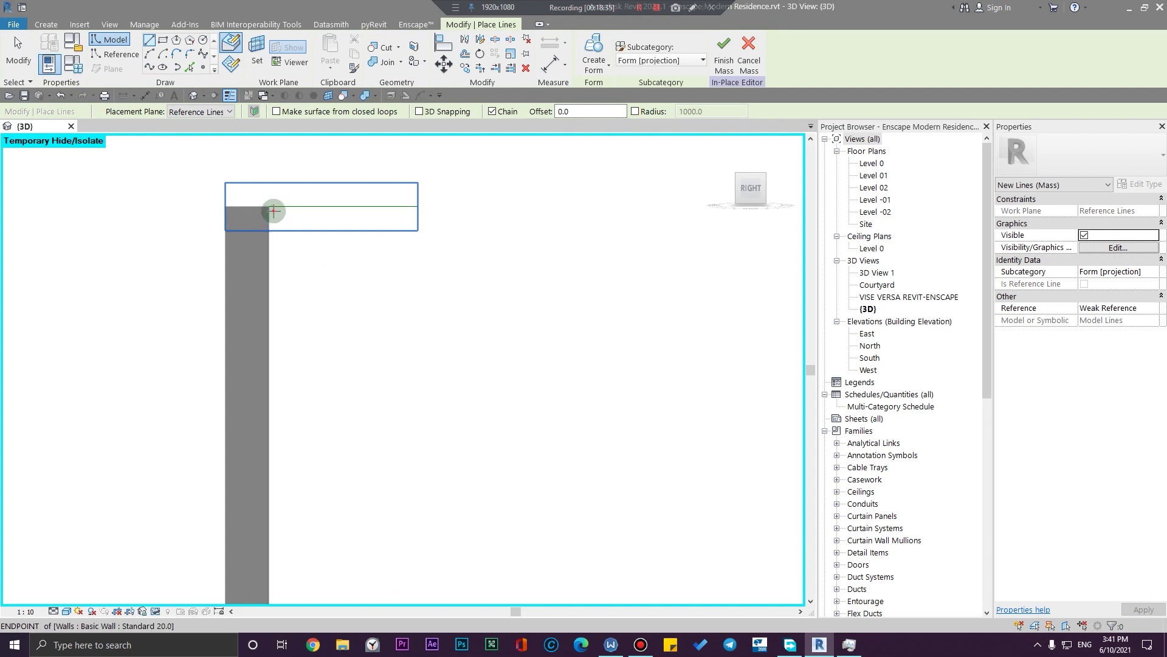
{"action": "left_click", "coordinate": [274, 210]}
{"action": "scroll", "coordinate": [367, 441], "scroll_direction": "down", "scroll_amount": 2}
{"action": "scroll", "coordinate": [357, 381], "scroll_direction": "up", "scroll_amount": 4}
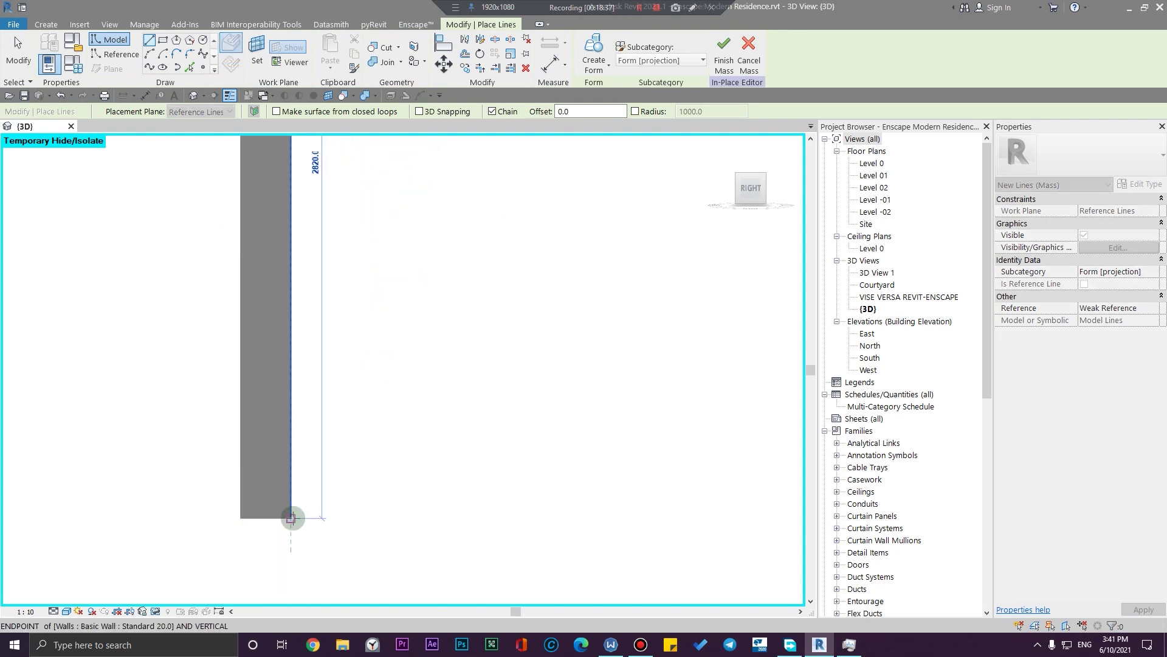
{"action": "left_click", "coordinate": [291, 517]}
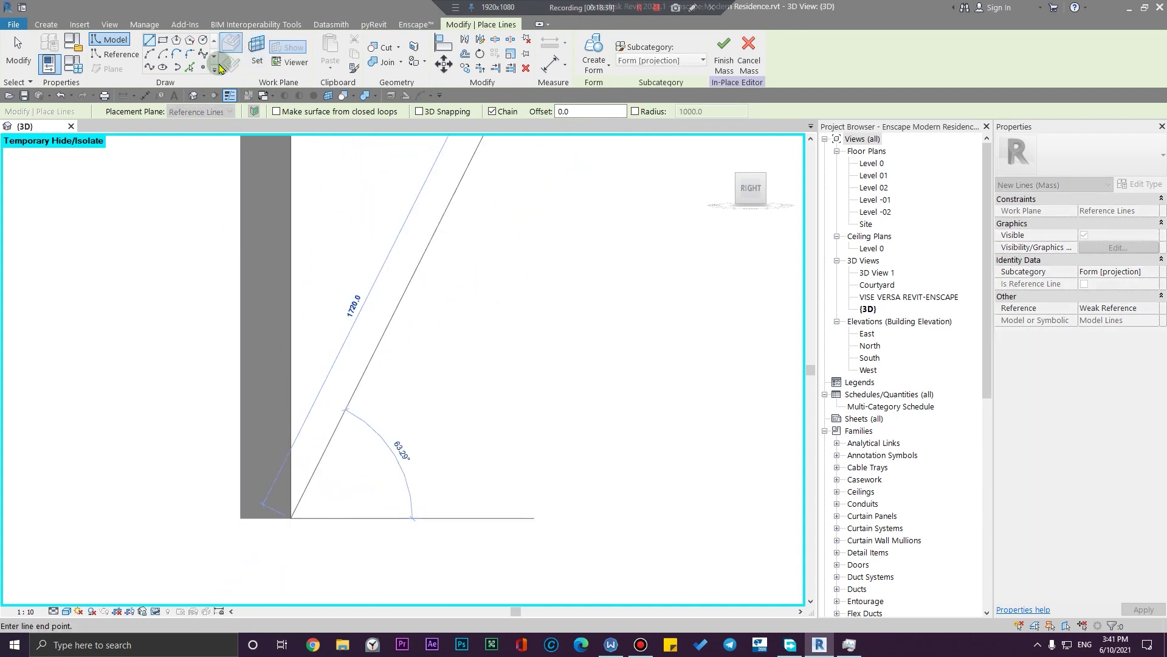
Draw a wavy spline from the line's lower end up to the wall's upper corner, closing the fin profile
{"action": "left_click", "coordinate": [207, 58]}
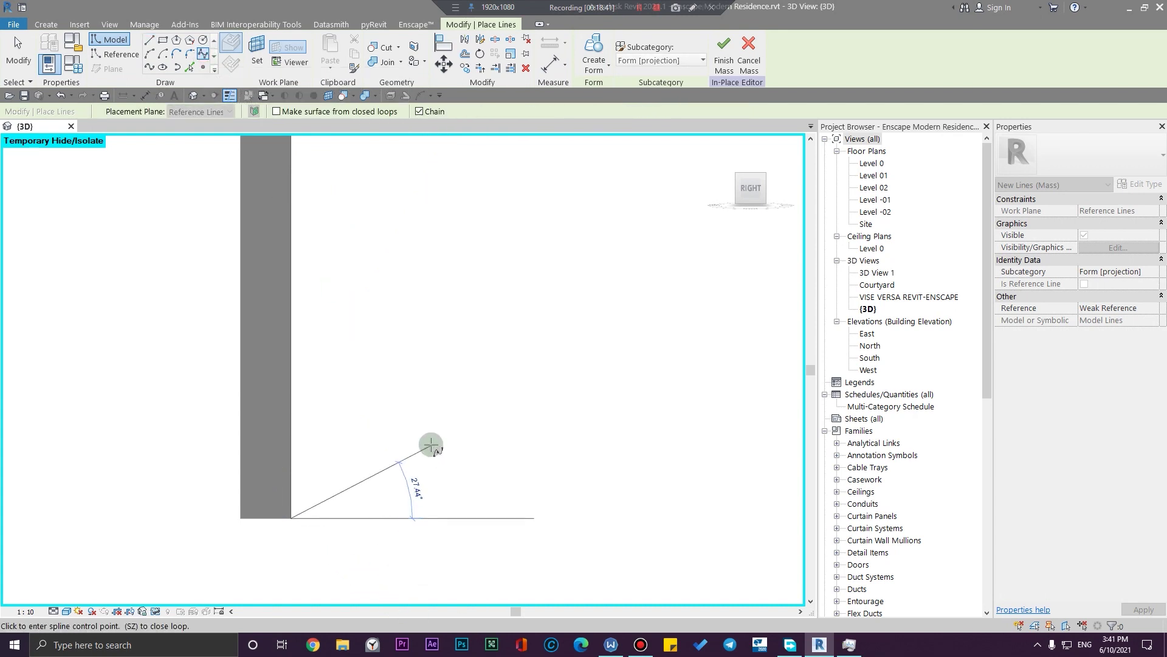
{"action": "scroll", "coordinate": [412, 444], "scroll_direction": "up", "scroll_amount": 1}
{"action": "left_click", "coordinate": [359, 445]}
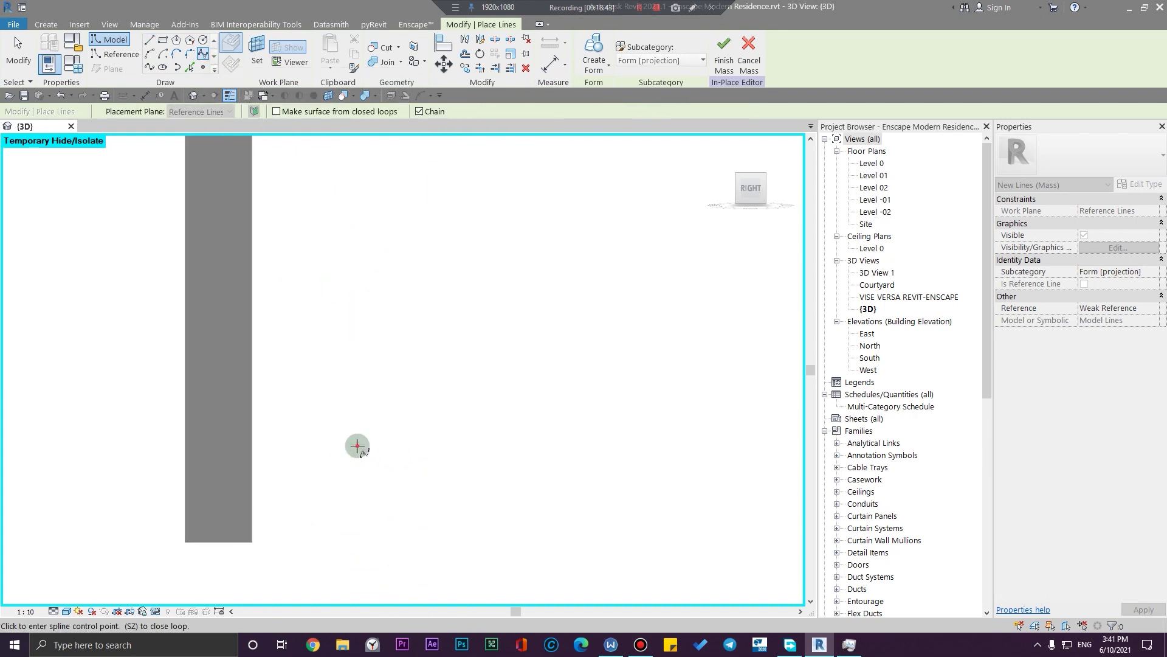
{"action": "left_click", "coordinate": [374, 355]}
{"action": "left_click", "coordinate": [317, 323]}
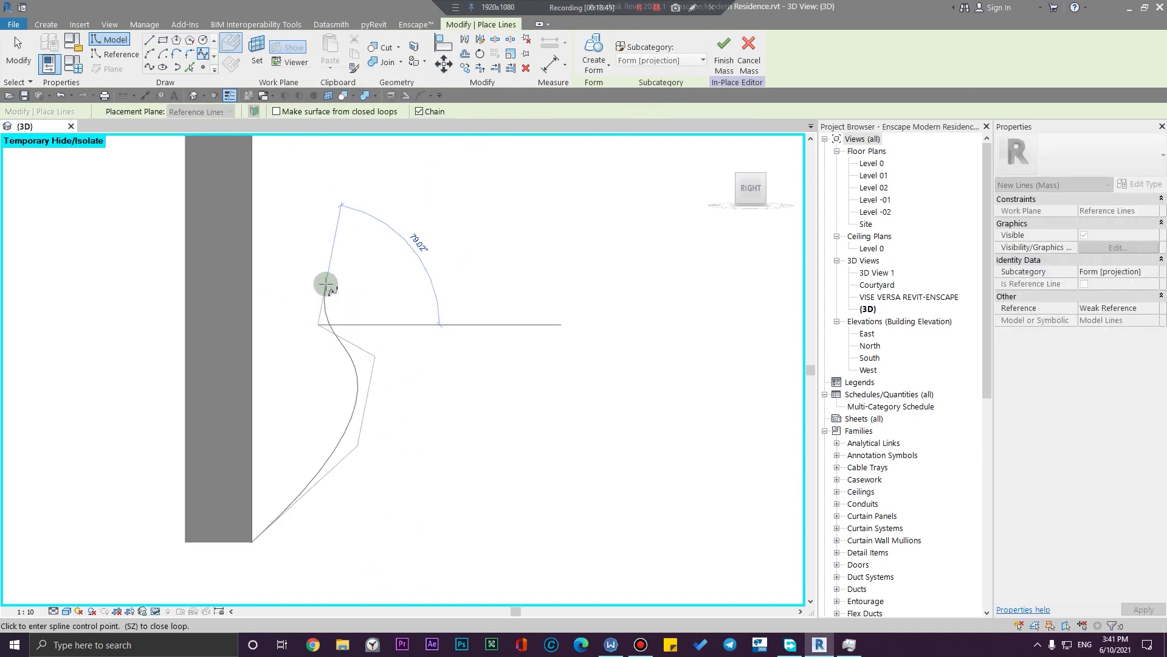
{"action": "left_click", "coordinate": [326, 280]}
{"action": "mouse_move", "coordinate": [323, 286]}
{"action": "middle_mouse_down"}
{"action": "mouse_move", "coordinate": [306, 528]}
{"action": "mouse_move", "coordinate": [323, 235]}
{"action": "mouse_move", "coordinate": [289, 362]}
{"action": "mouse_move", "coordinate": [341, 351]}
{"action": "mouse_move", "coordinate": [347, 383]}
{"action": "mouse_move", "coordinate": [346, 357]}
{"action": "mouse_move", "coordinate": [298, 323]}
{"action": "middle_mouse_up"}
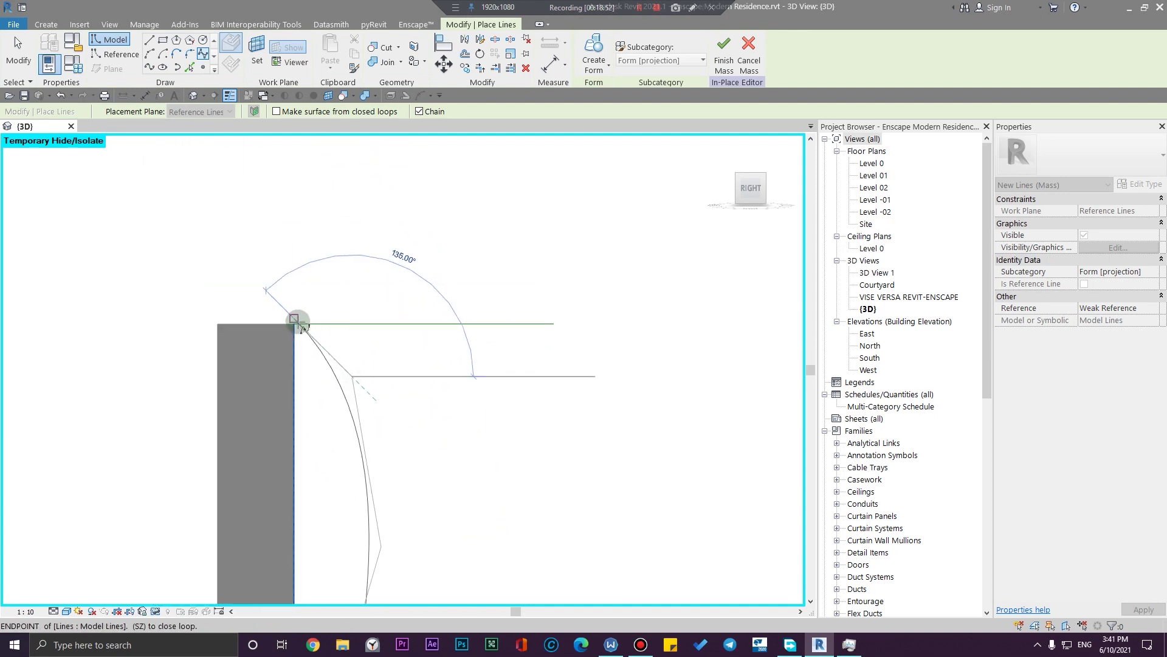
{"action": "scroll", "coordinate": [296, 327], "scroll_direction": "up", "scroll_amount": 2}
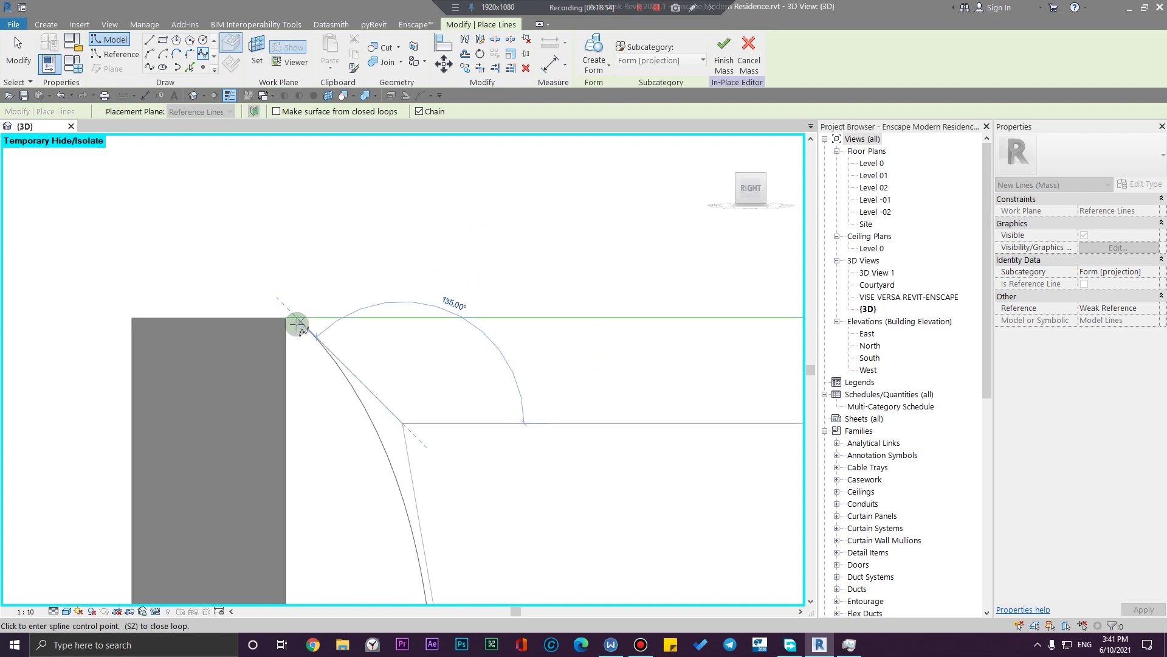
{"action": "key", "text": "Escape"}
{"action": "key", "text": "Escape"}
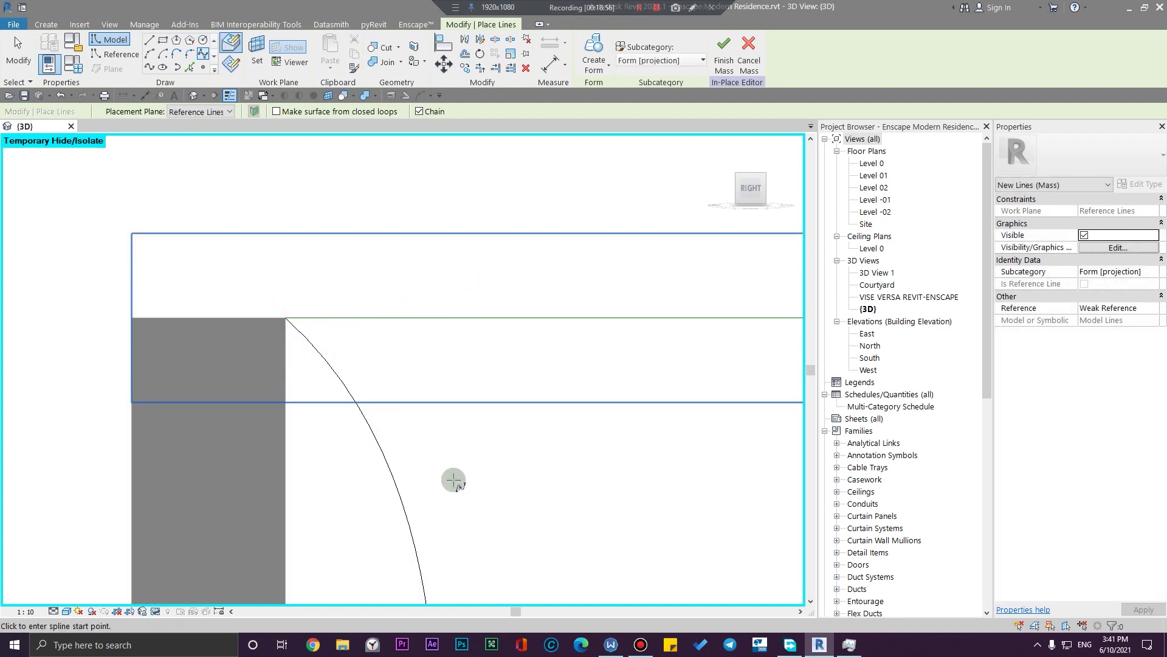
Copy the wavy profile together with its reference line to two intermediate positions along the wall, using multiple copies
{"action": "scroll", "coordinate": [468, 494], "scroll_direction": "down", "scroll_amount": 3}
{"action": "middle_click_drag", "start_coordinate": [467, 490], "coordinate": [439, 159]}
{"action": "scroll", "coordinate": [441, 163], "scroll_direction": "down", "scroll_amount": 2}
{"action": "scroll", "coordinate": [448, 200], "scroll_direction": "down", "scroll_amount": 2}
{"action": "middle_click_drag", "start_coordinate": [497, 314], "coordinate": [398, 525], "text": "shift"}
{"action": "scroll", "coordinate": [334, 311], "scroll_direction": "up", "scroll_amount": 1}
{"action": "scroll", "coordinate": [319, 352], "scroll_direction": "up", "scroll_amount": 2}
{"action": "left_click", "coordinate": [359, 444]}
{"action": "scroll", "coordinate": [347, 438], "scroll_direction": "down", "scroll_amount": 3}
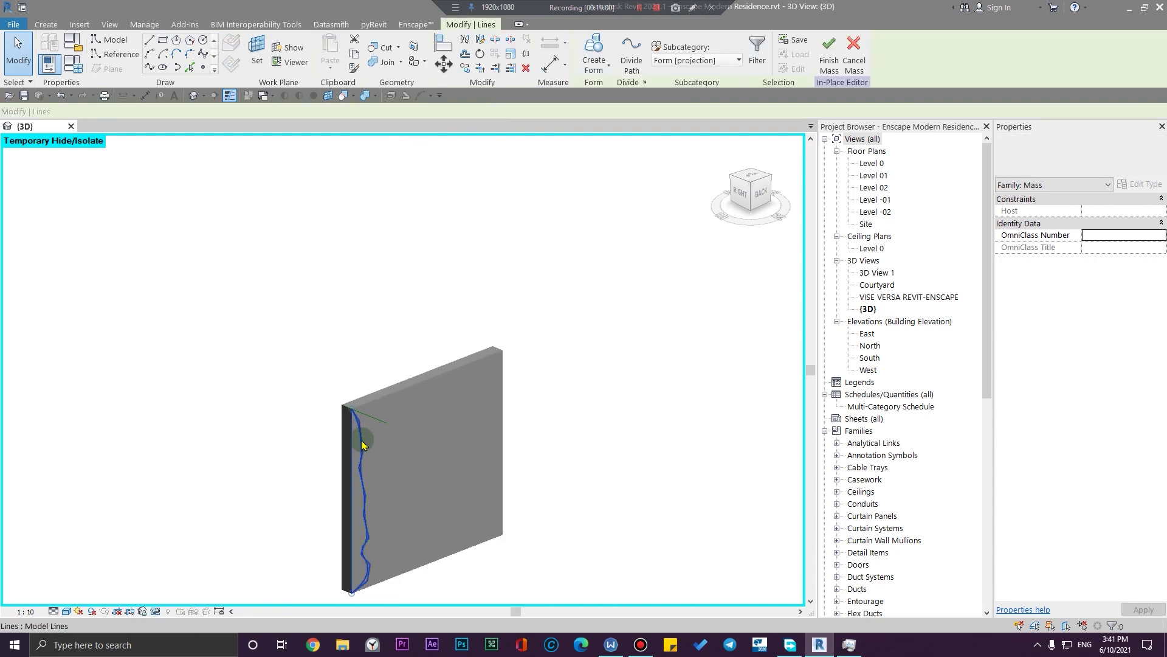
{"action": "middle_click_drag", "start_coordinate": [346, 438], "coordinate": [611, 527], "text": "shift"}
{"action": "scroll", "coordinate": [373, 448], "scroll_direction": "up", "scroll_amount": 3}
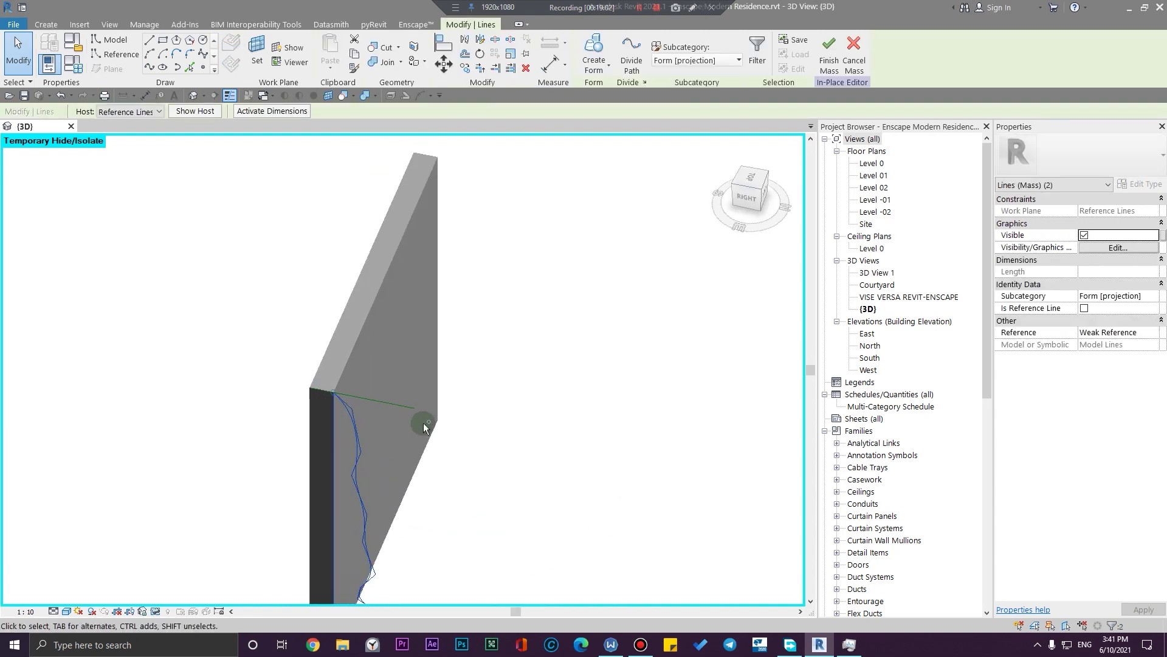
{"action": "scroll", "coordinate": [503, 456], "scroll_direction": "down", "scroll_amount": 1}
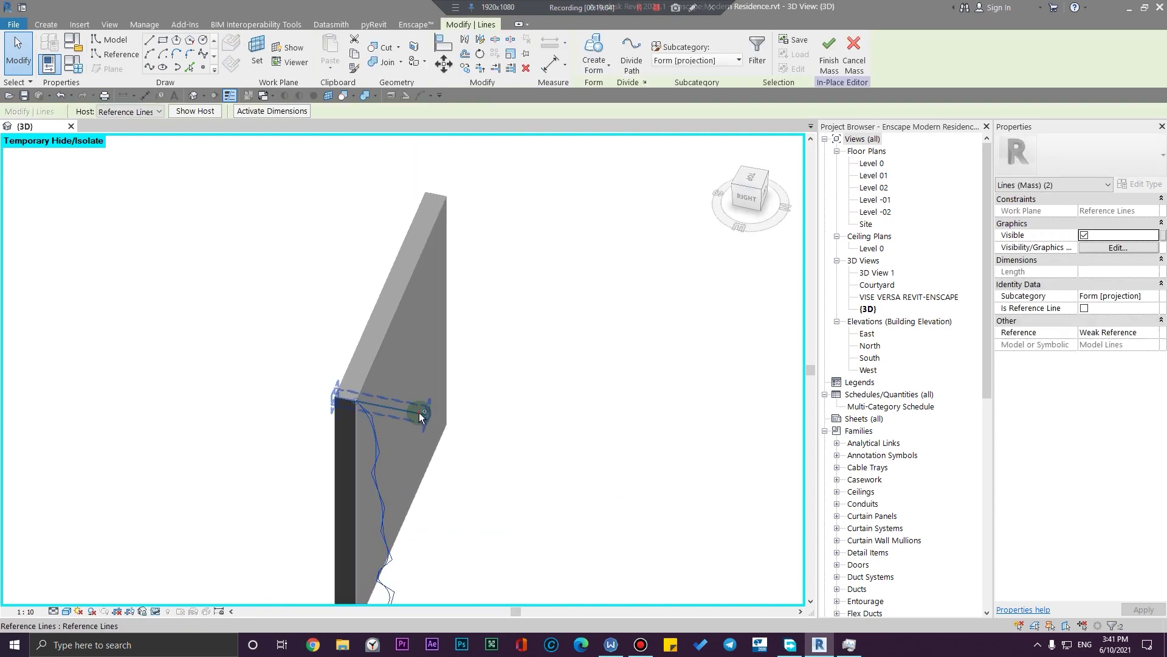
{"action": "left_click", "coordinate": [419, 413], "text": "ctrl"}
{"action": "left_click", "coordinate": [749, 180]}
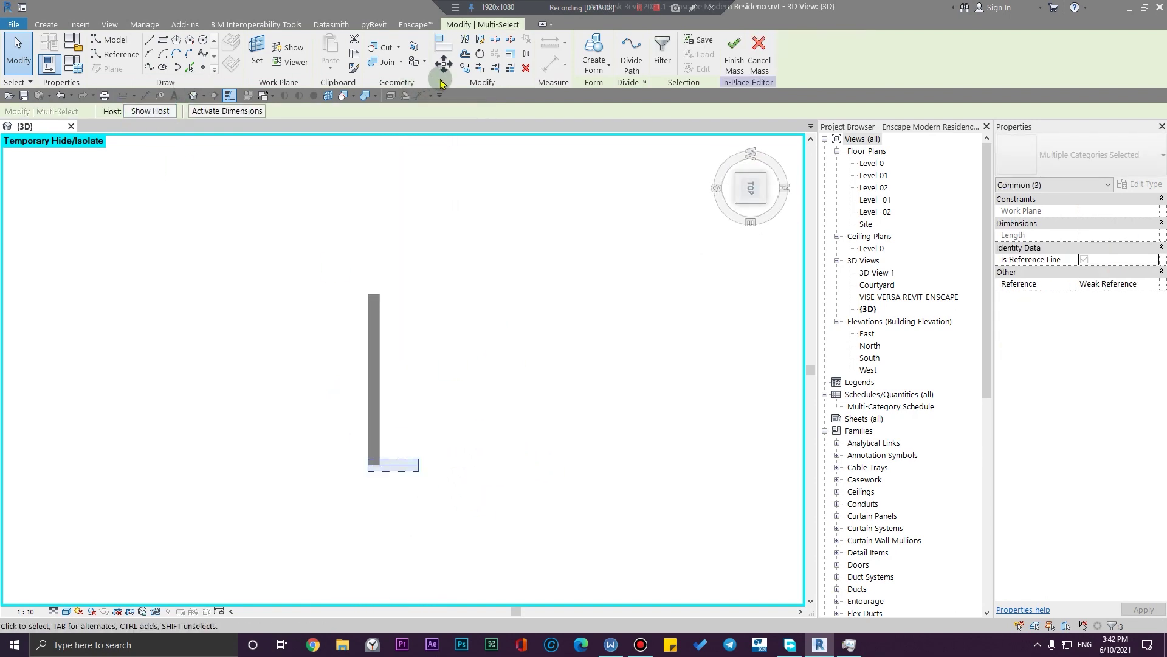
{"action": "left_click", "coordinate": [465, 69]}
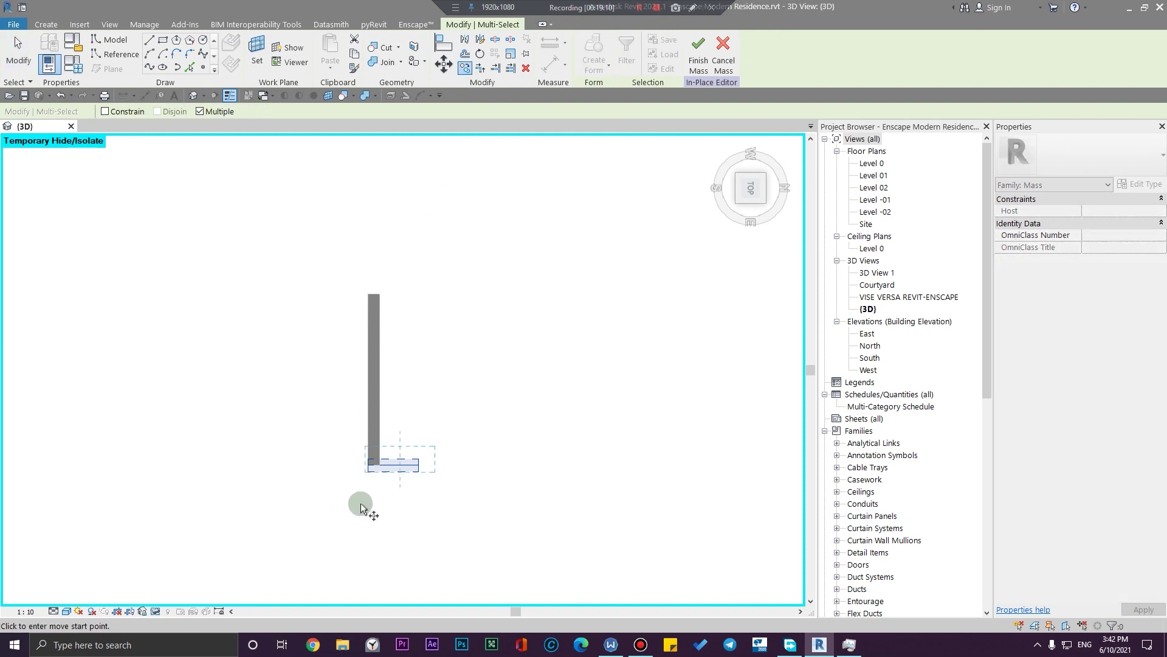
{"action": "scroll", "coordinate": [358, 504], "scroll_direction": "up", "scroll_amount": 6}
{"action": "middle_click_drag", "start_coordinate": [498, 435], "coordinate": [480, 582]}
{"action": "scroll", "coordinate": [471, 553], "scroll_direction": "down", "scroll_amount": 1}
{"action": "left_click", "coordinate": [471, 551]}
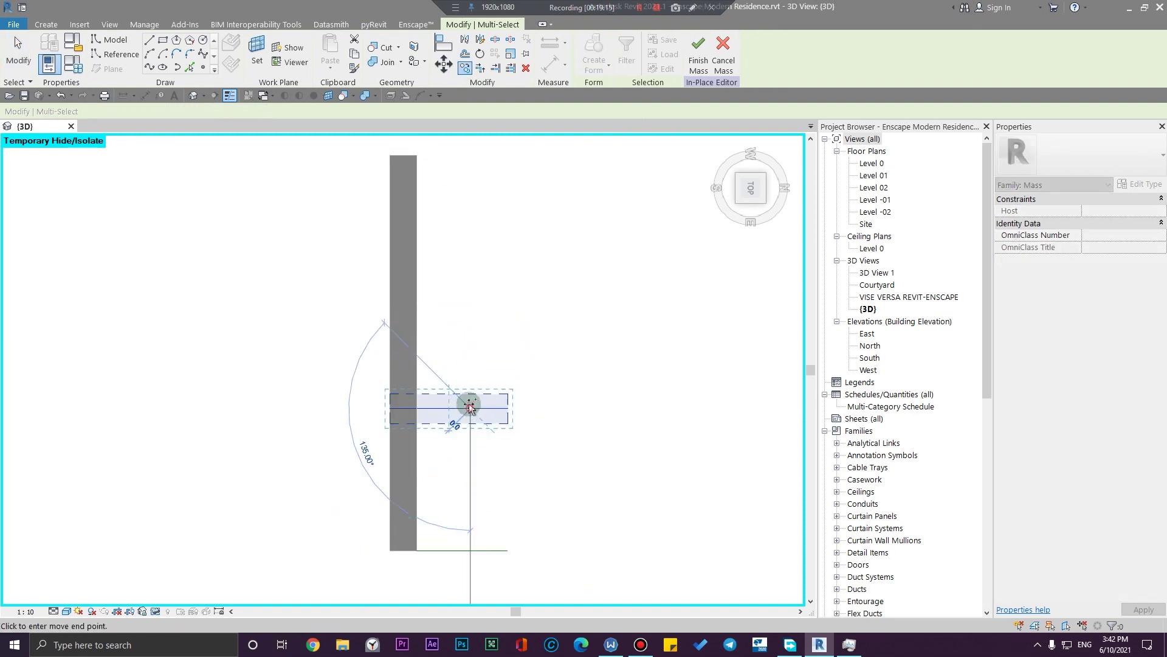
{"action": "left_click", "coordinate": [469, 405]}
{"action": "left_click", "coordinate": [471, 273]}
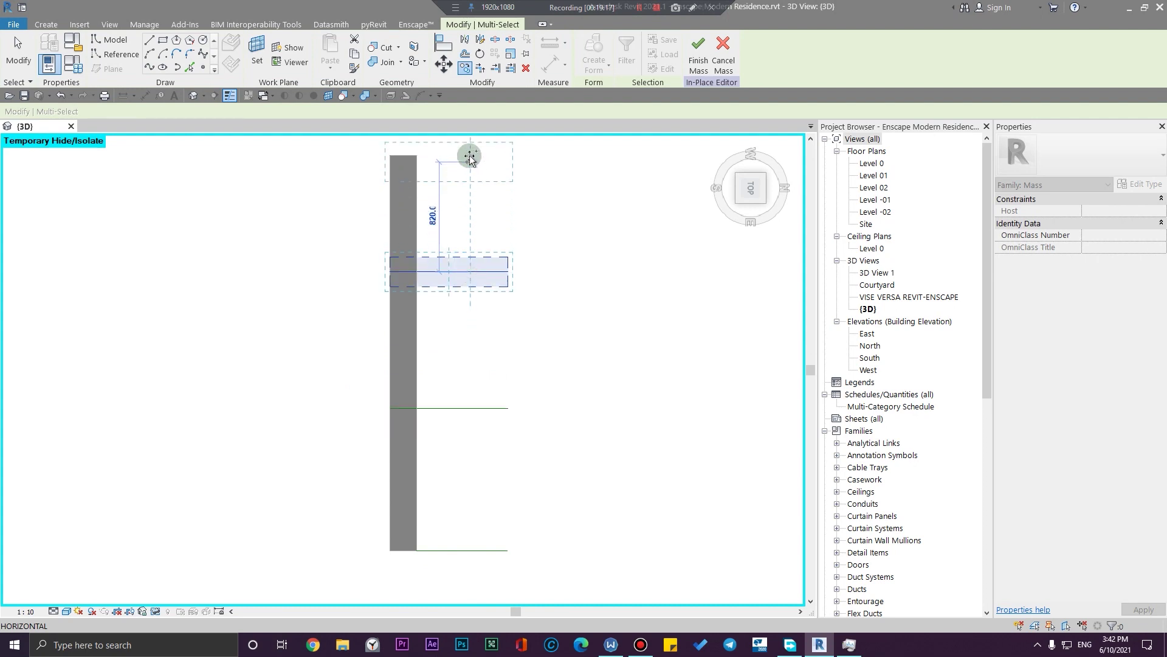
Place a third copy of the profile at the wall's far end, about 880 mm from the previous one, and end the copying
{"action": "scroll", "coordinate": [472, 154], "scroll_direction": "up", "scroll_amount": 3}
{"action": "scroll", "coordinate": [472, 156], "scroll_direction": "up", "scroll_amount": 1}
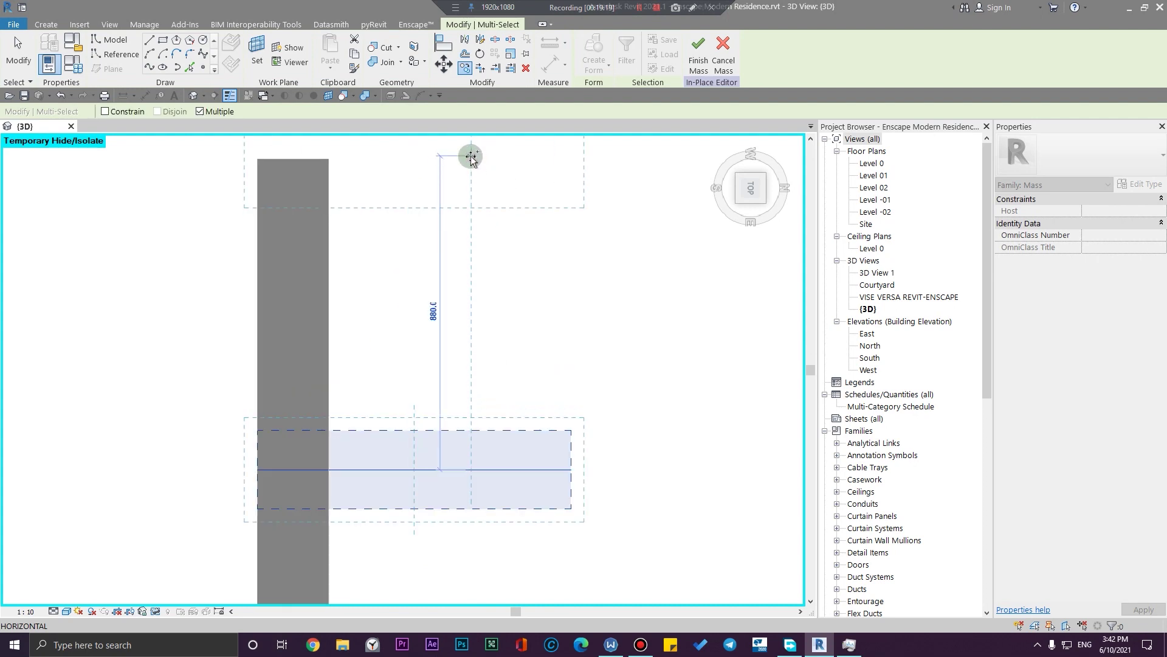
{"action": "left_click", "coordinate": [472, 155]}
{"action": "middle_click_drag", "start_coordinate": [373, 222], "coordinate": [404, 456]}
{"action": "key", "text": "Escape"}
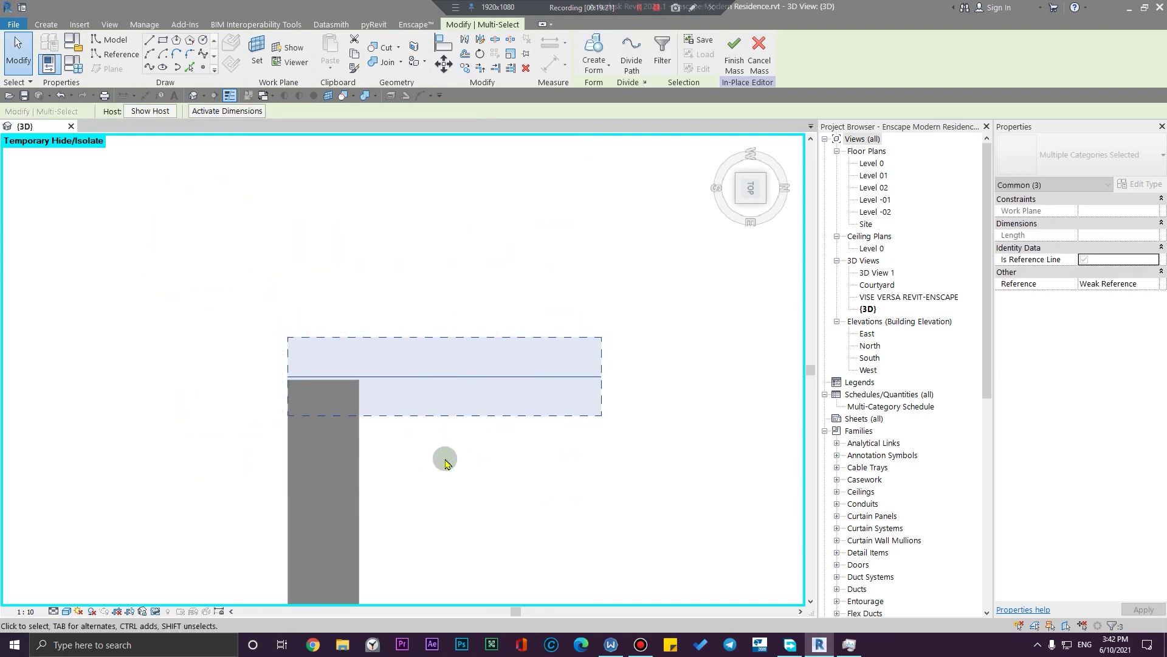
{"action": "scroll", "coordinate": [398, 406], "scroll_direction": "up", "scroll_amount": 3}
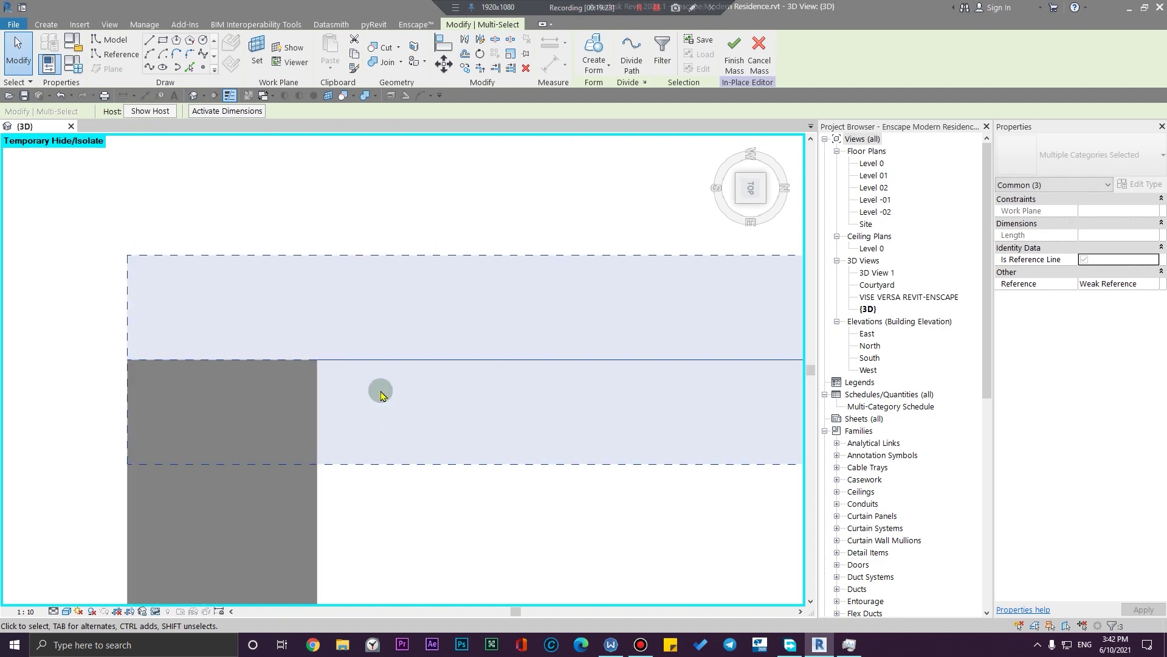
{"action": "scroll", "coordinate": [381, 394], "scroll_direction": "down", "scroll_amount": 3}
{"action": "middle_click_drag", "start_coordinate": [417, 409], "coordinate": [543, 499], "text": "shift"}
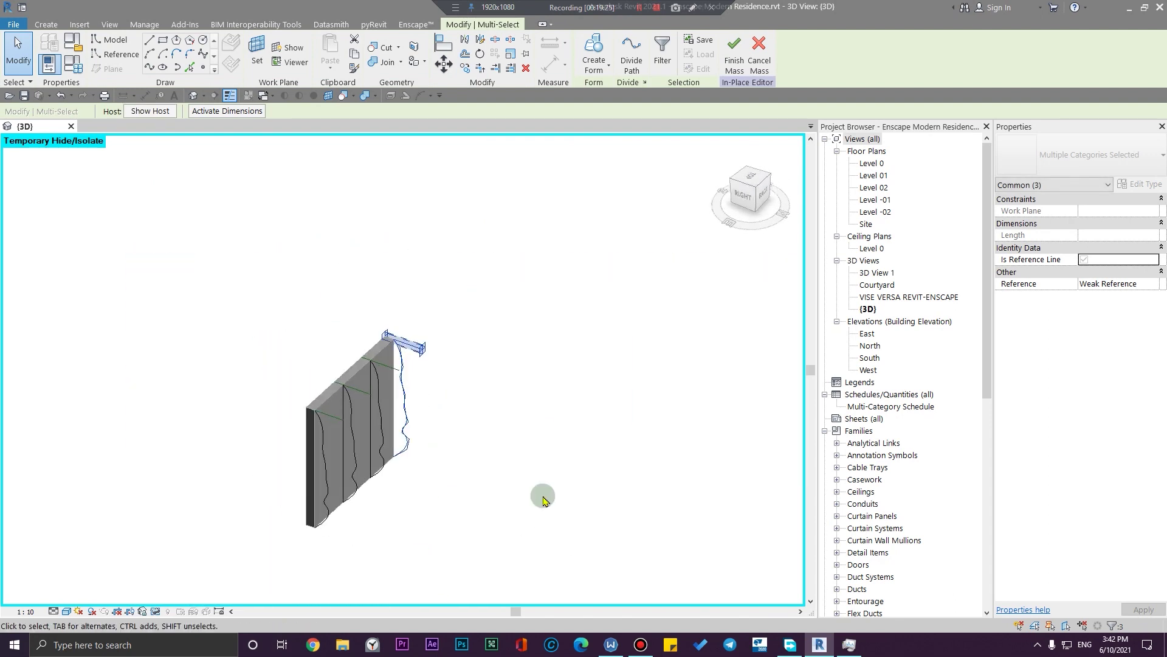
{"action": "left_click", "coordinate": [543, 498]}
{"action": "scroll", "coordinate": [348, 439], "scroll_direction": "up", "scroll_amount": 5}
{"action": "left_click", "coordinate": [379, 452]}
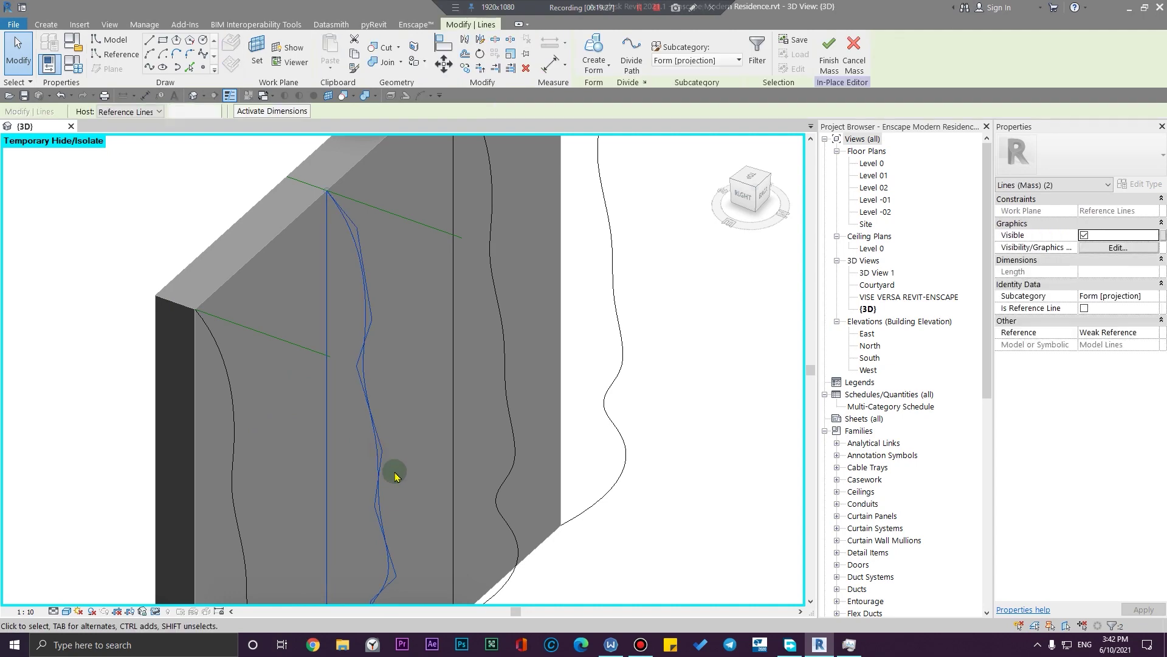
{"action": "scroll", "coordinate": [390, 474], "scroll_direction": "up", "scroll_amount": 2}
{"action": "scroll", "coordinate": [392, 475], "scroll_direction": "down", "scroll_amount": 2}
{"action": "middle_click_drag", "start_coordinate": [393, 476], "coordinate": [403, 448]}
{"action": "left_click", "coordinate": [605, 612]}
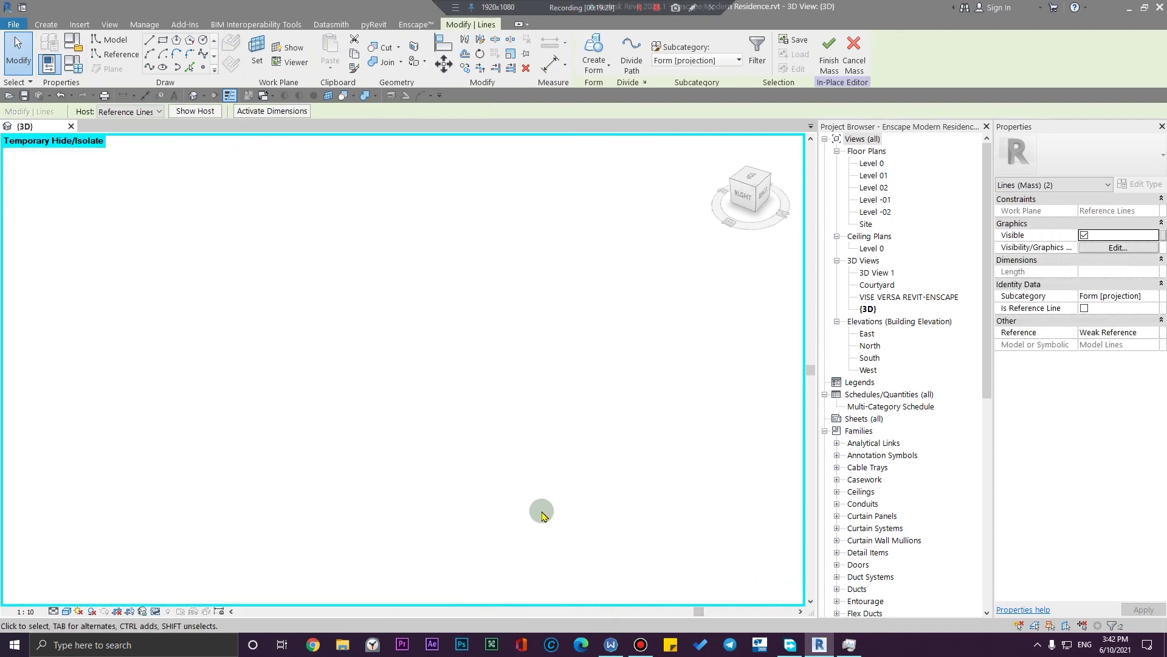
{"action": "scroll", "coordinate": [542, 510], "scroll_direction": "down", "scroll_amount": 4}
{"action": "scroll", "coordinate": [443, 505], "scroll_direction": "up", "scroll_amount": 4}
{"action": "left_click", "coordinate": [438, 528]}
Reshape the second profile's spline by moving one of its middle control points outward from the wall face
{"action": "middle_click_drag", "start_coordinate": [271, 370], "coordinate": [374, 368]}
{"action": "scroll", "coordinate": [373, 368], "scroll_direction": "up", "scroll_amount": 2}
{"action": "key", "text": "Tab"}
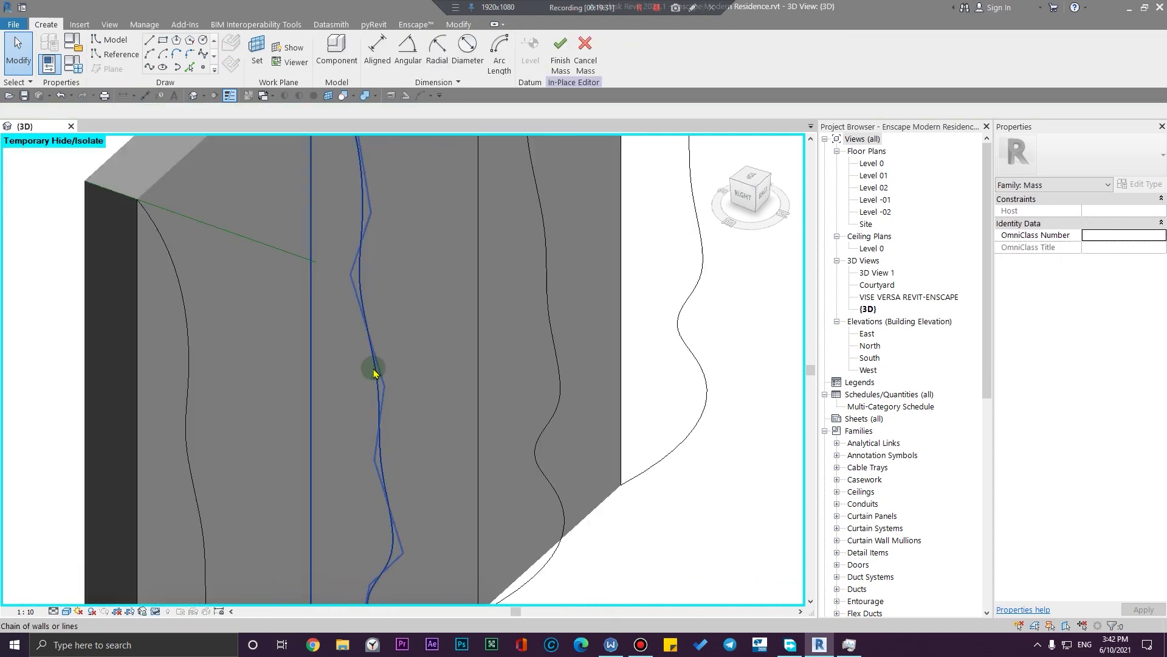
{"action": "left_click", "coordinate": [378, 386]}
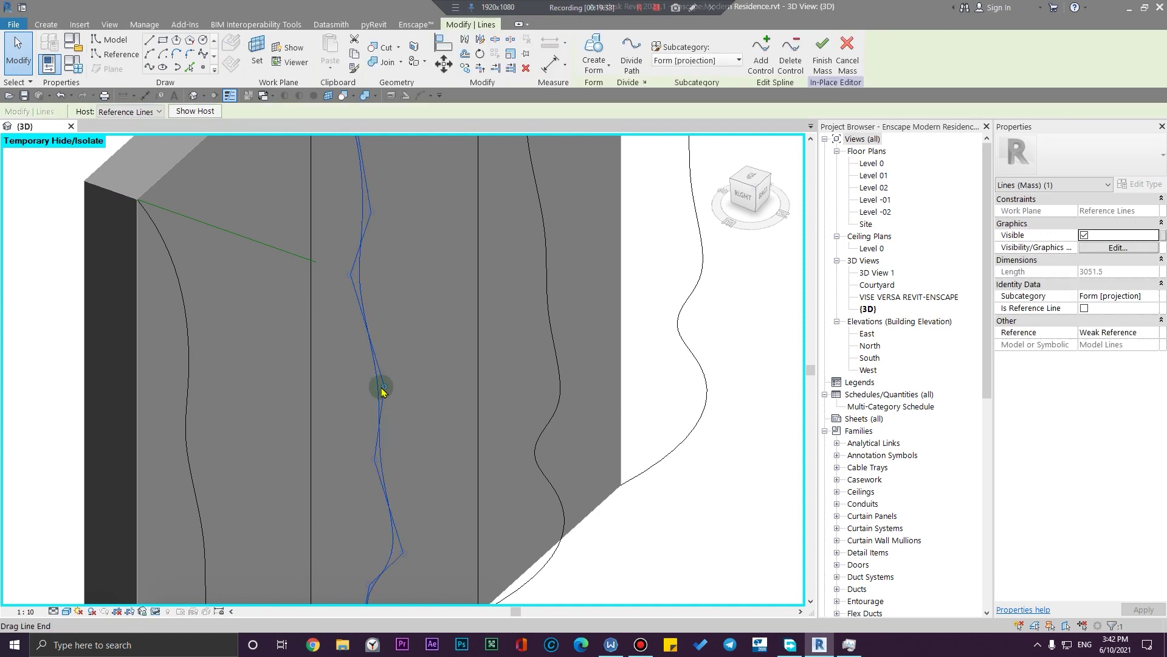
{"action": "left_click_drag", "start_coordinate": [383, 391], "coordinate": [361, 386]}
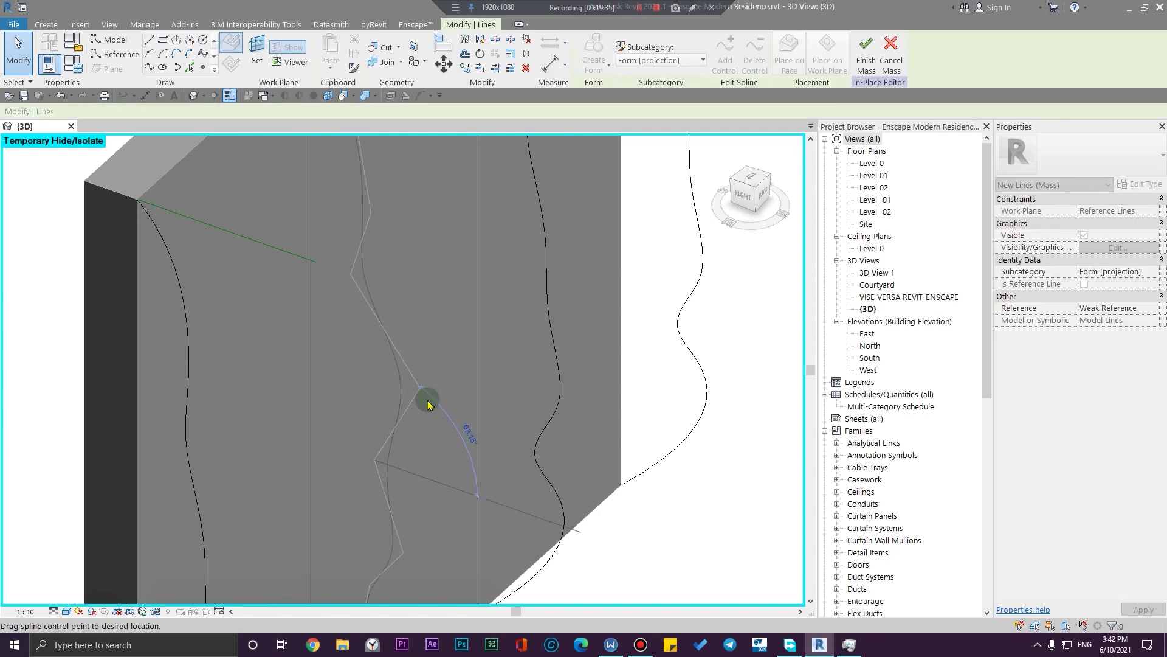
{"action": "left_click_drag", "start_coordinate": [428, 404], "coordinate": [428, 404]}
{"action": "scroll", "coordinate": [544, 472], "scroll_direction": "down", "scroll_amount": 4}
{"action": "key", "text": "Escape"}
Reshape the third profile's spline by pulling an upper control point outward from the wall face
{"action": "scroll", "coordinate": [529, 308], "scroll_direction": "up", "scroll_amount": 4}
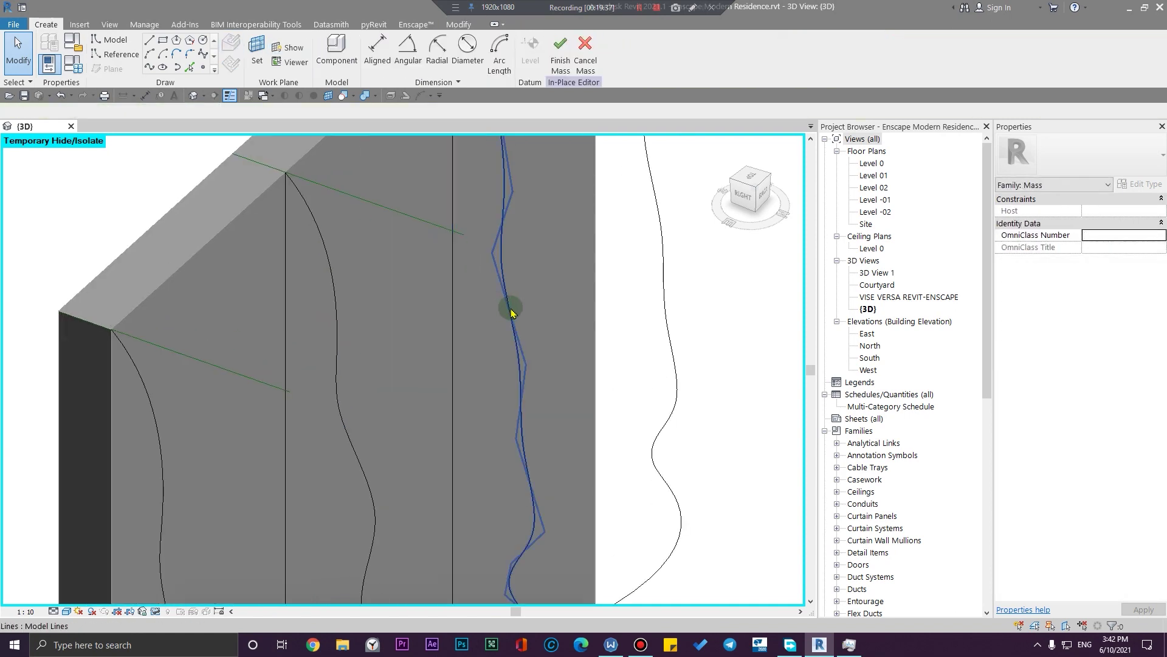
{"action": "left_click", "coordinate": [511, 308]}
{"action": "middle_click_drag", "start_coordinate": [508, 312], "coordinate": [418, 411]}
{"action": "left_click_drag", "start_coordinate": [404, 351], "coordinate": [461, 353]}
{"action": "scroll", "coordinate": [562, 438], "scroll_direction": "down", "scroll_amount": 4}
{"action": "left_click", "coordinate": [638, 465]}
Reshape the spline of the profile at the wall's far end by moving its two lower control points inward toward the wall
{"action": "scroll", "coordinate": [620, 471], "scroll_direction": "up", "scroll_amount": 1}
{"action": "middle_click_drag", "start_coordinate": [602, 474], "coordinate": [516, 428]}
{"action": "scroll", "coordinate": [500, 443], "scroll_direction": "up", "scroll_amount": 5}
{"action": "key", "text": "Tab"}
{"action": "left_click", "coordinate": [476, 487]}
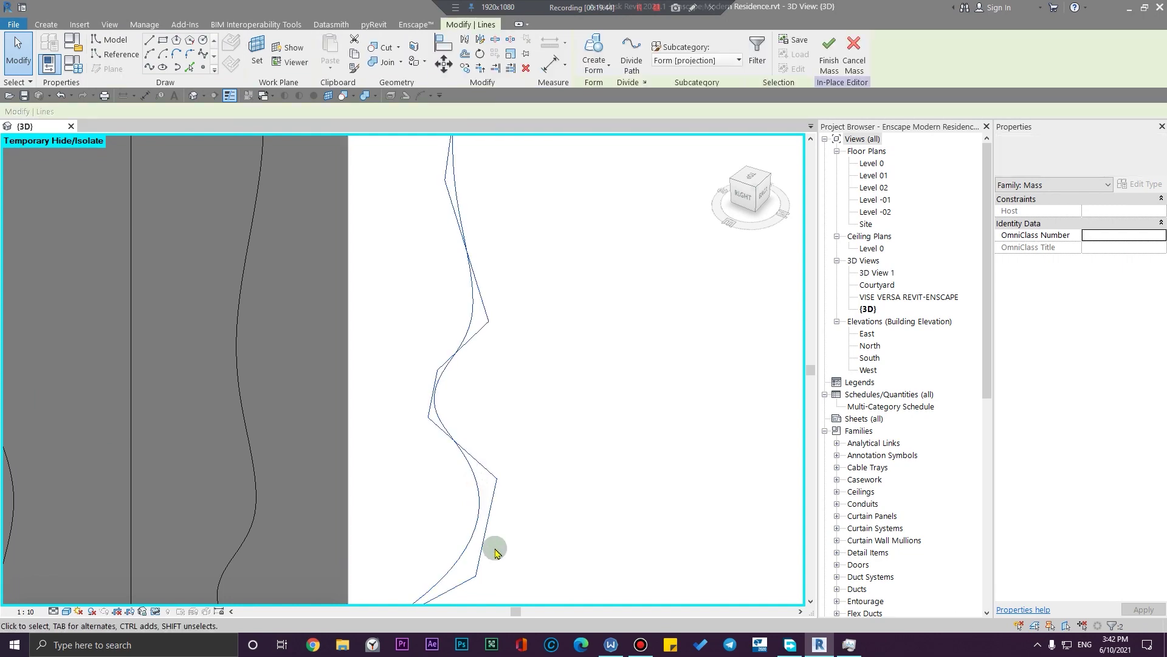
{"action": "left_click", "coordinate": [495, 547]}
{"action": "key", "text": "Tab"}
{"action": "left_click", "coordinate": [479, 513]}
{"action": "left_click_drag", "start_coordinate": [476, 575], "coordinate": [444, 561]}
{"action": "left_click_drag", "start_coordinate": [497, 478], "coordinate": [448, 498]}
{"action": "key", "text": "Escape"}
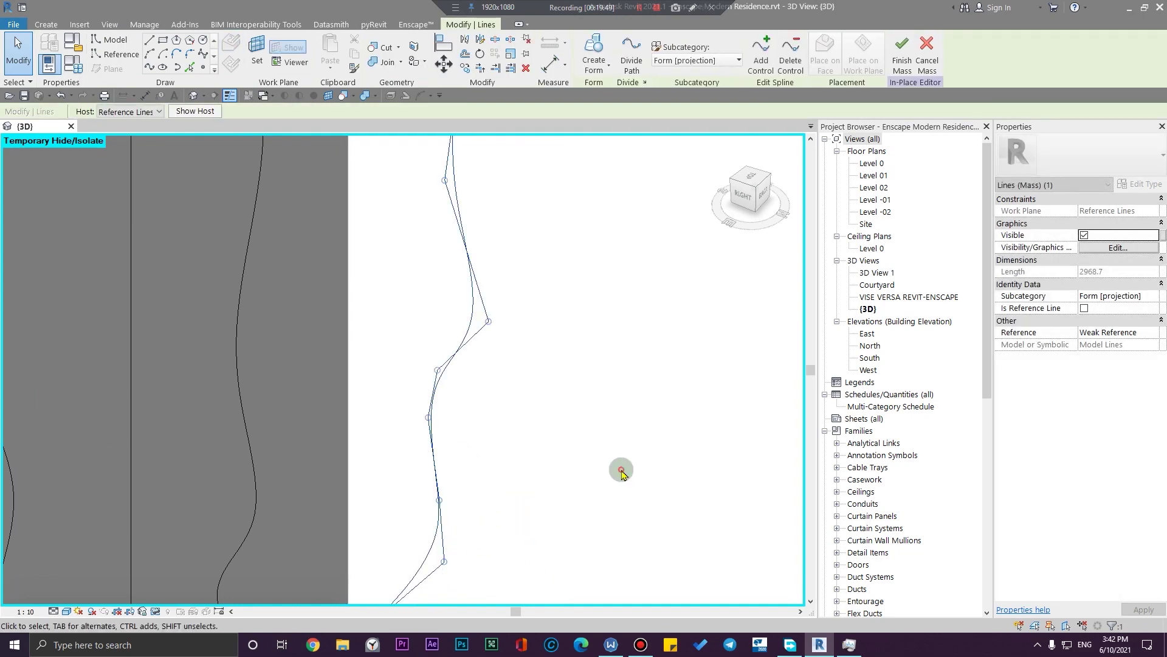
Select the line chains of all four wavy profiles along the wall and create a form from them
{"action": "scroll", "coordinate": [620, 469], "scroll_direction": "down", "scroll_amount": 4}
{"action": "scroll", "coordinate": [361, 389], "scroll_direction": "up", "scroll_amount": 5}
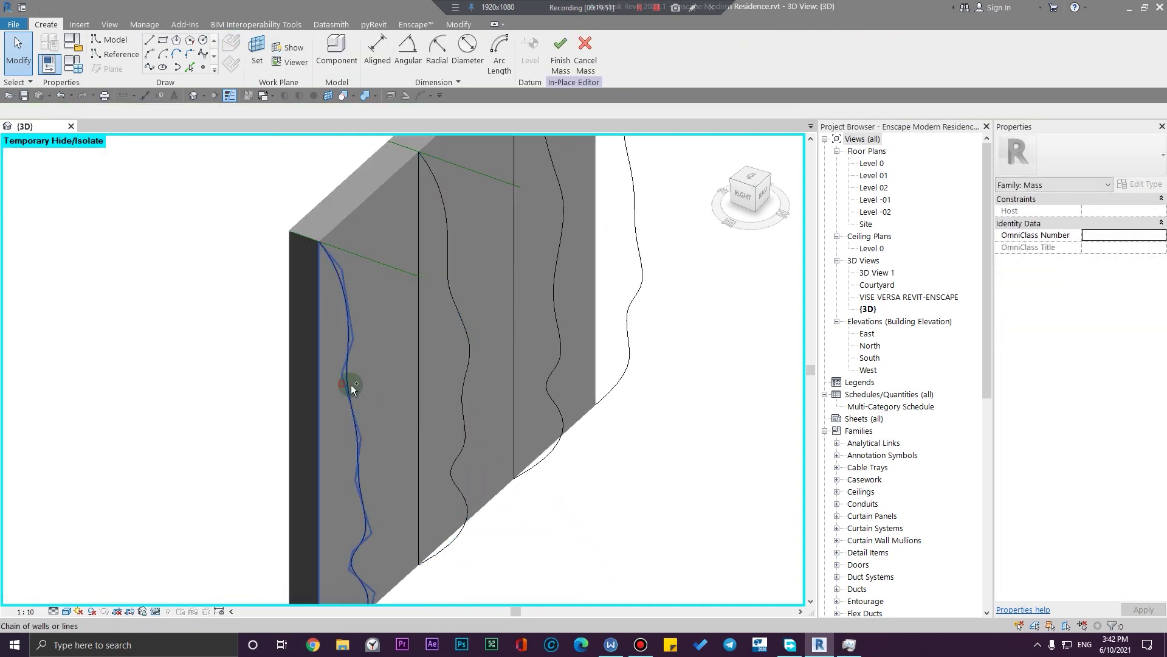
{"action": "left_click", "coordinate": [349, 385]}
{"action": "left_click", "coordinate": [464, 327], "text": "ctrl"}
{"action": "left_click", "coordinate": [554, 287], "text": "ctrl"}
{"action": "left_click", "coordinate": [552, 288], "text": "ctrl"}
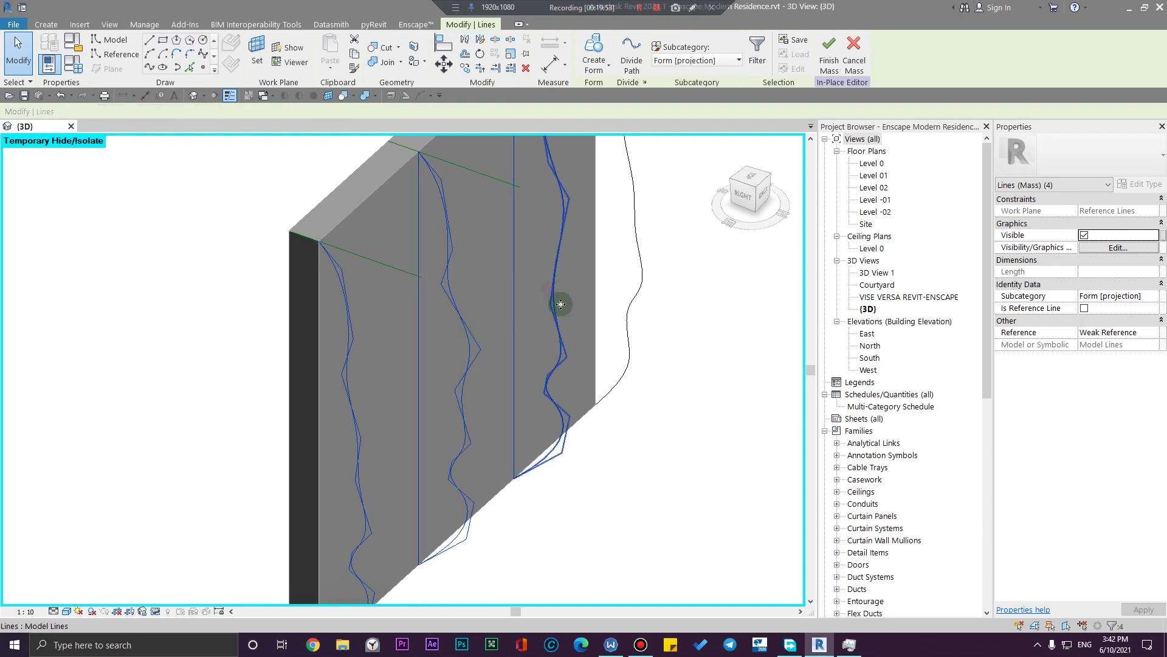
{"action": "scroll", "coordinate": [623, 252], "scroll_direction": "up", "scroll_amount": 1}
{"action": "middle_click_drag", "start_coordinate": [623, 252], "coordinate": [540, 409]}
{"action": "key", "text": "Tab"}
{"action": "left_click", "coordinate": [552, 405], "text": "ctrl"}
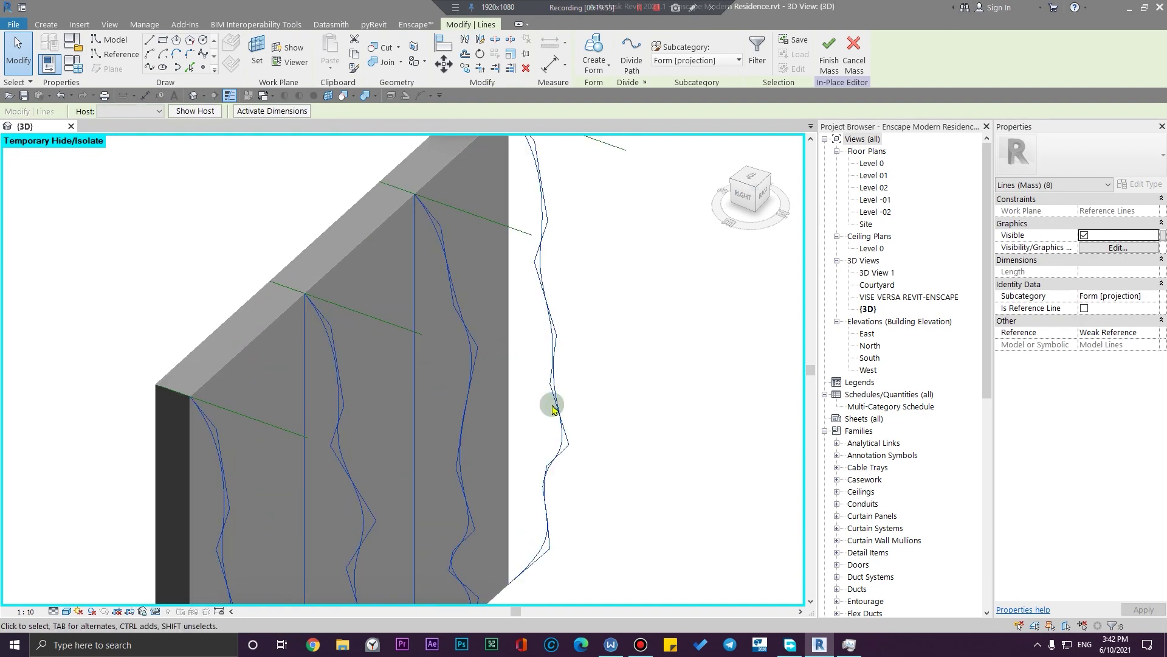
{"action": "left_click", "coordinate": [589, 56]}
Set the 3D view's visual style to Shaded to show the wavy form
{"action": "scroll", "coordinate": [669, 365], "scroll_direction": "down", "scroll_amount": 2}
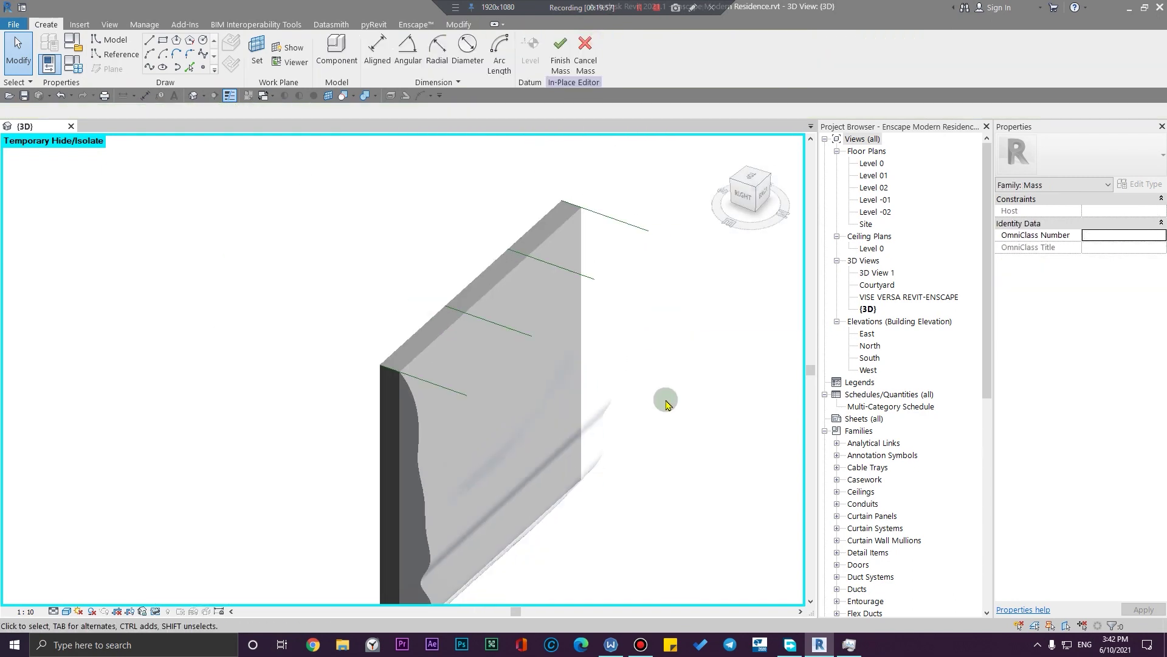
{"action": "middle_click_drag", "start_coordinate": [664, 399], "coordinate": [559, 216]}
{"action": "scroll", "coordinate": [559, 207], "scroll_direction": "down", "scroll_amount": 1}
{"action": "middle_click_drag", "start_coordinate": [602, 407], "coordinate": [602, 500], "text": "shift"}
{"action": "left_click", "coordinate": [72, 612]}
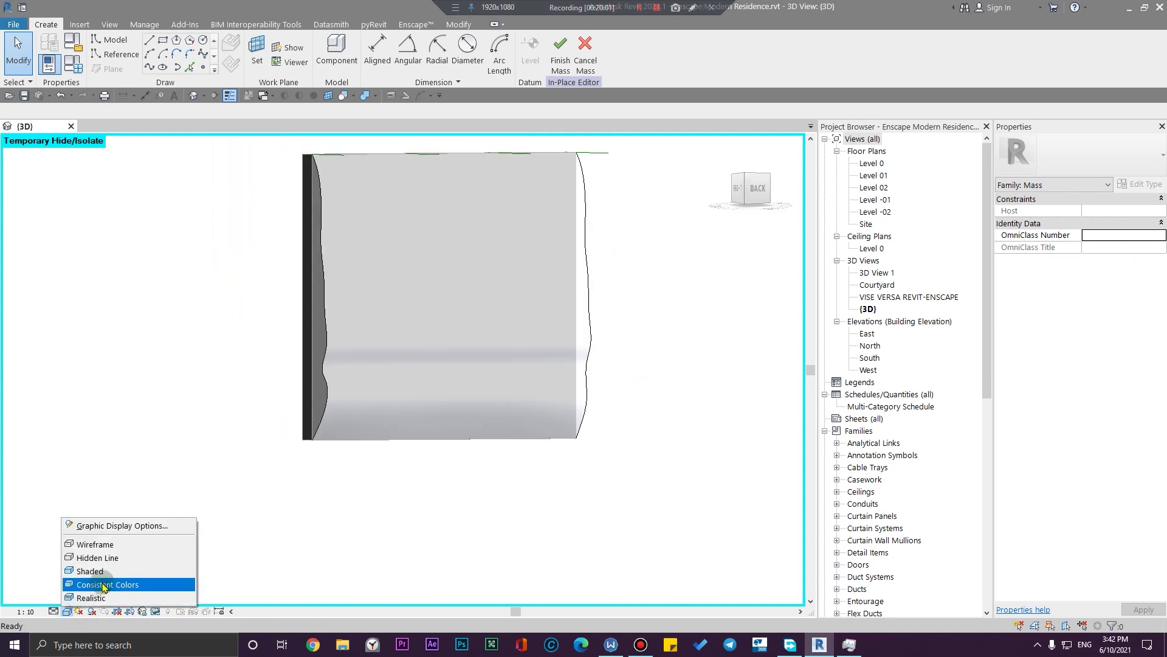
{"action": "left_click", "coordinate": [91, 572]}
{"action": "scroll", "coordinate": [355, 430], "scroll_direction": "down", "scroll_amount": 1}
{"action": "middle_click_drag", "start_coordinate": [373, 451], "coordinate": [443, 490], "text": "shift"}
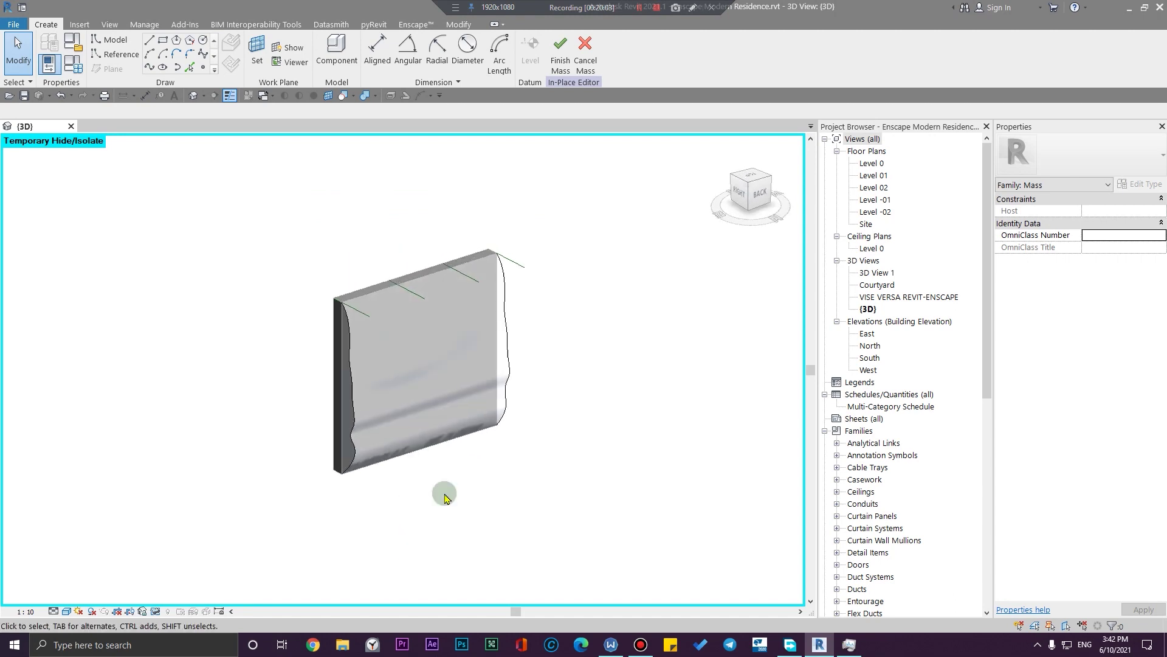
Select the wavy front surface of the form and divide the surface into a UV grid
{"action": "scroll", "coordinate": [398, 341], "scroll_direction": "up", "scroll_amount": 4}
{"action": "left_click", "coordinate": [333, 375]}
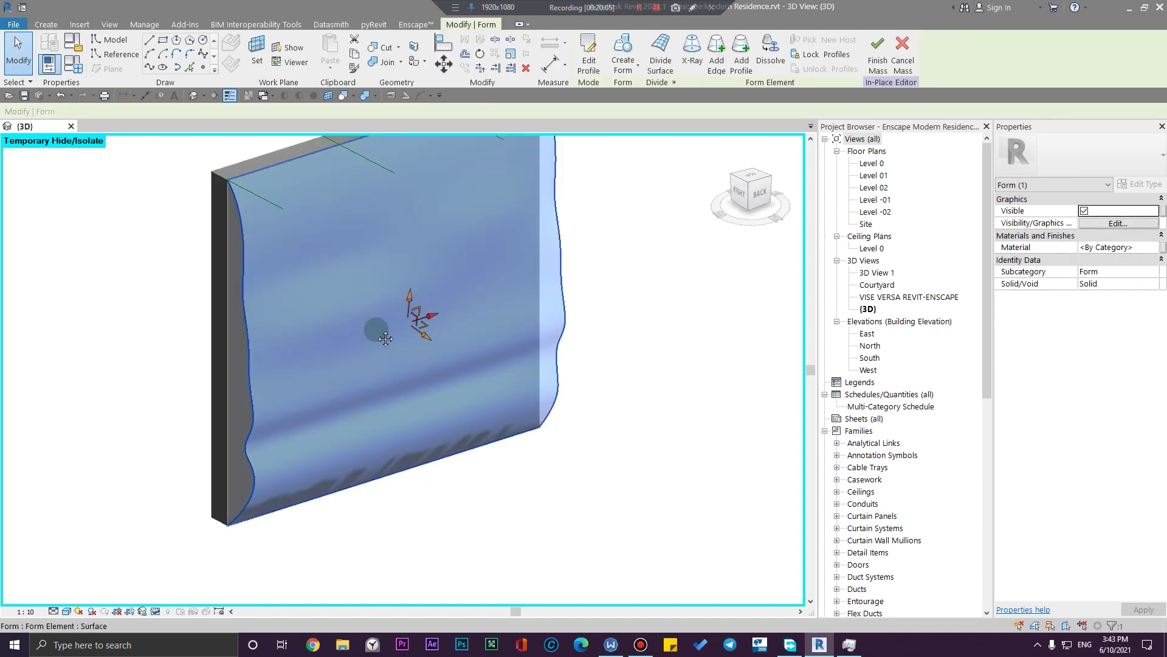
{"action": "scroll", "coordinate": [340, 377], "scroll_direction": "down", "scroll_amount": 2}
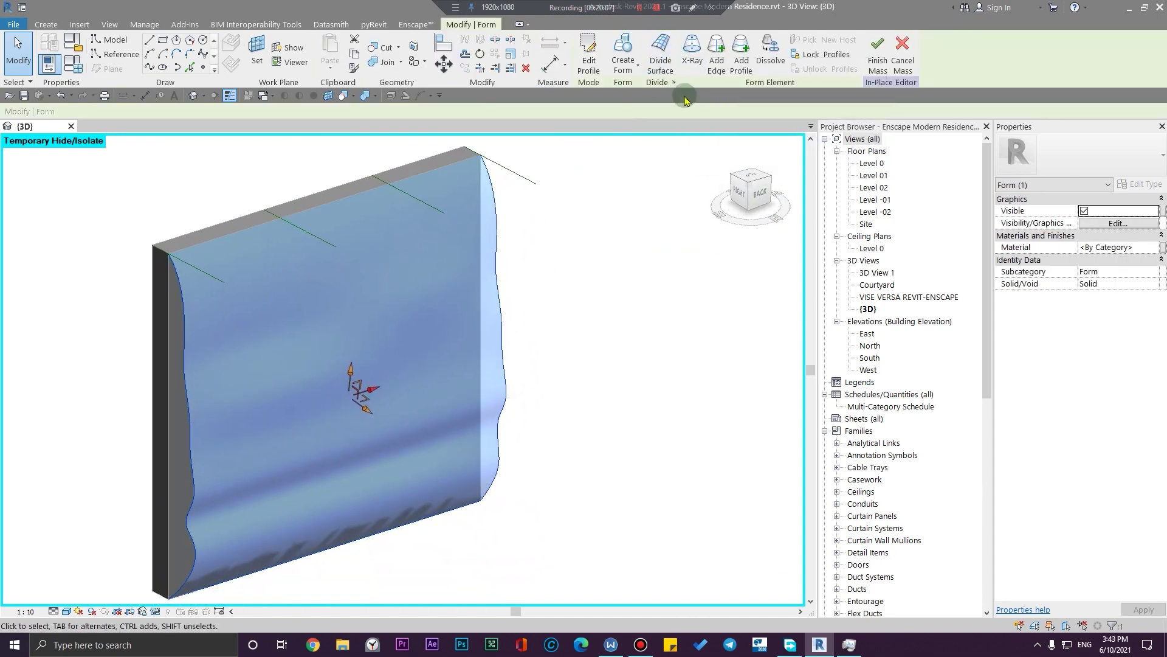
{"action": "left_click", "coordinate": [660, 54]}
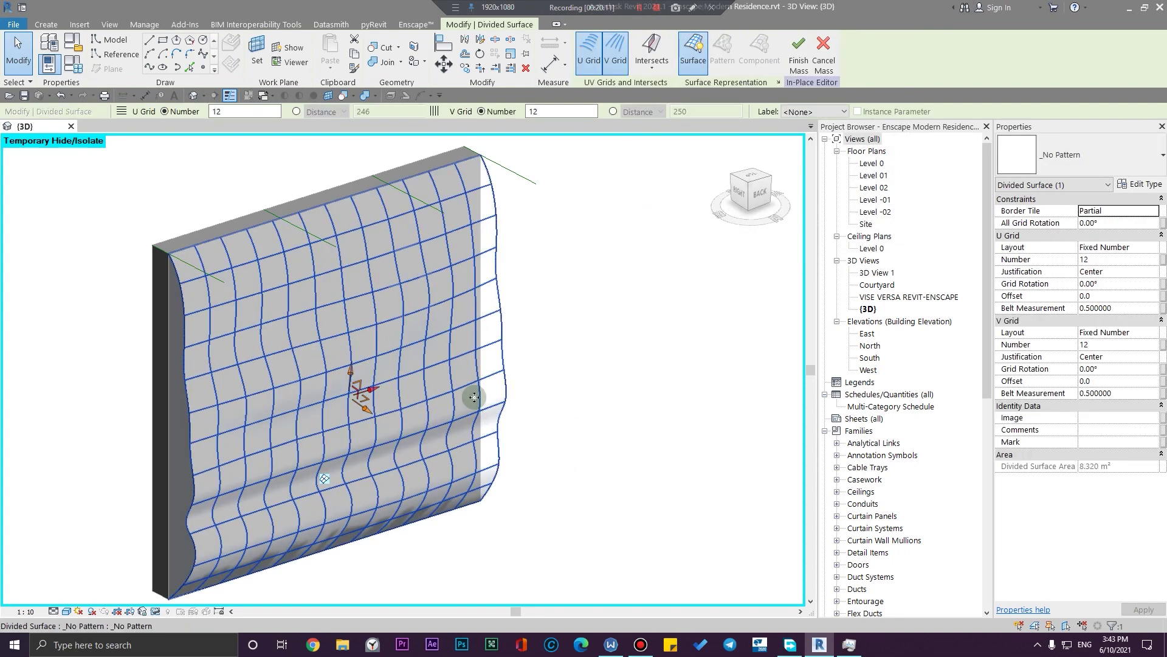
Set the V grid number of the divided surface to 20
{"action": "scroll", "coordinate": [584, 436], "scroll_direction": "up", "scroll_amount": 3}
{"action": "scroll", "coordinate": [585, 351], "scroll_direction": "down", "scroll_amount": 2}
{"action": "middle_click_drag", "start_coordinate": [535, 383], "coordinate": [540, 516], "text": "shift"}
{"action": "middle_click_drag", "start_coordinate": [370, 279], "coordinate": [380, 277]}
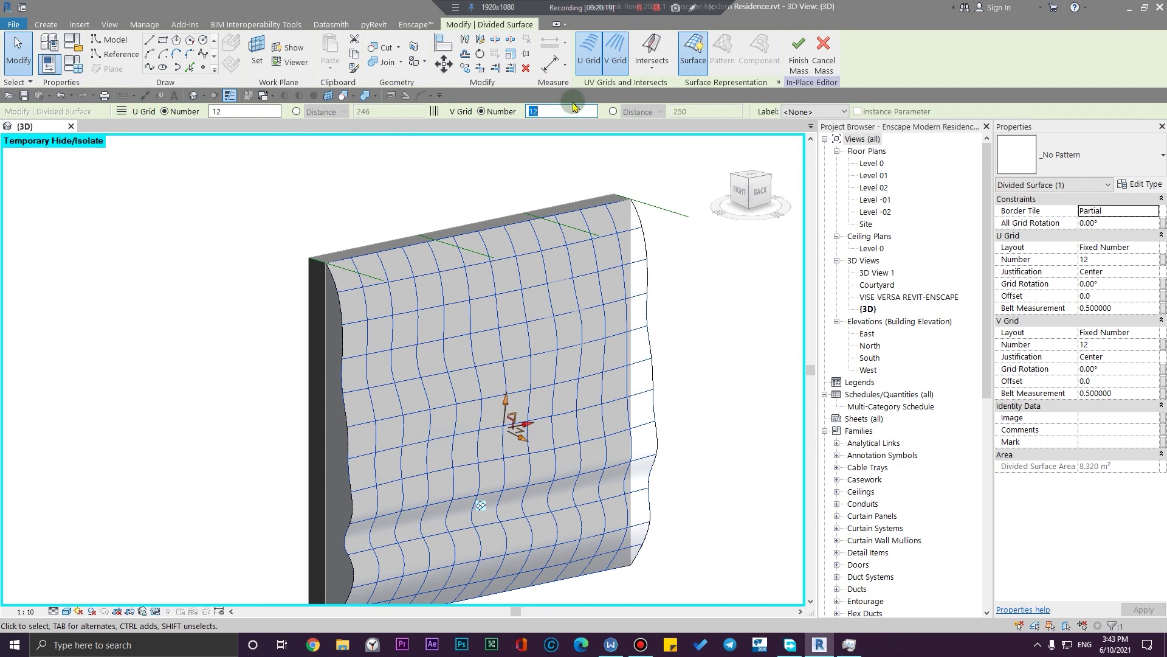
{"action": "key", "text": "Return"}
{"action": "left_click", "coordinate": [688, 388]}
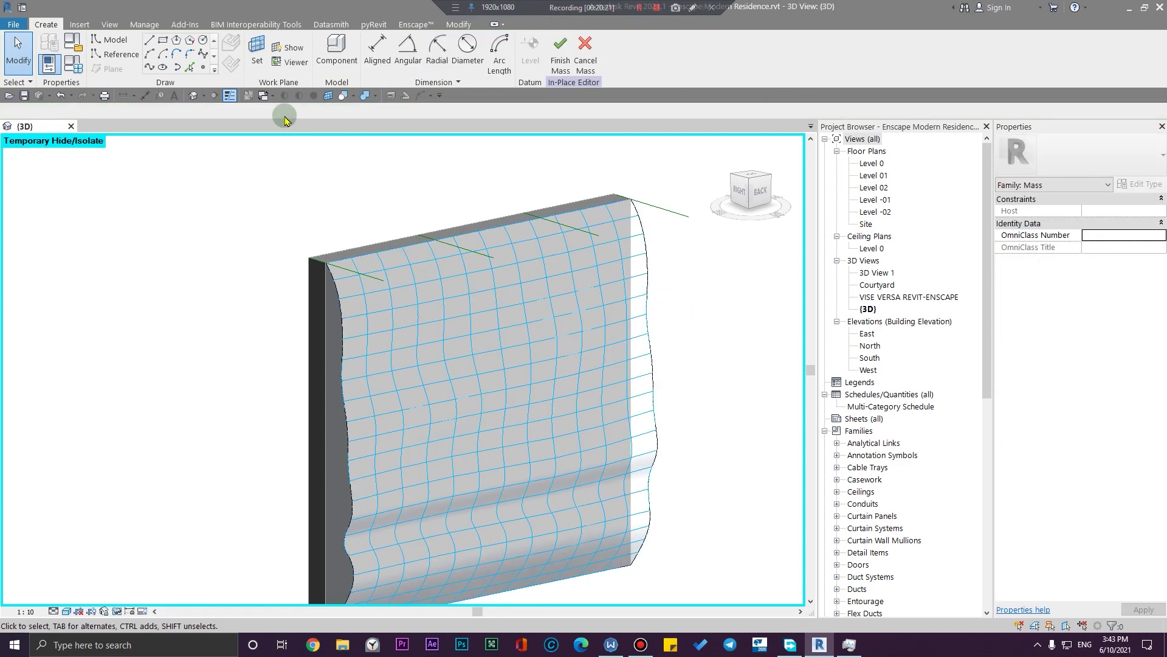
Set the U grid number of the divided surface to 20
{"action": "left_click", "coordinate": [470, 297]}
{"action": "left_click", "coordinate": [246, 108]}
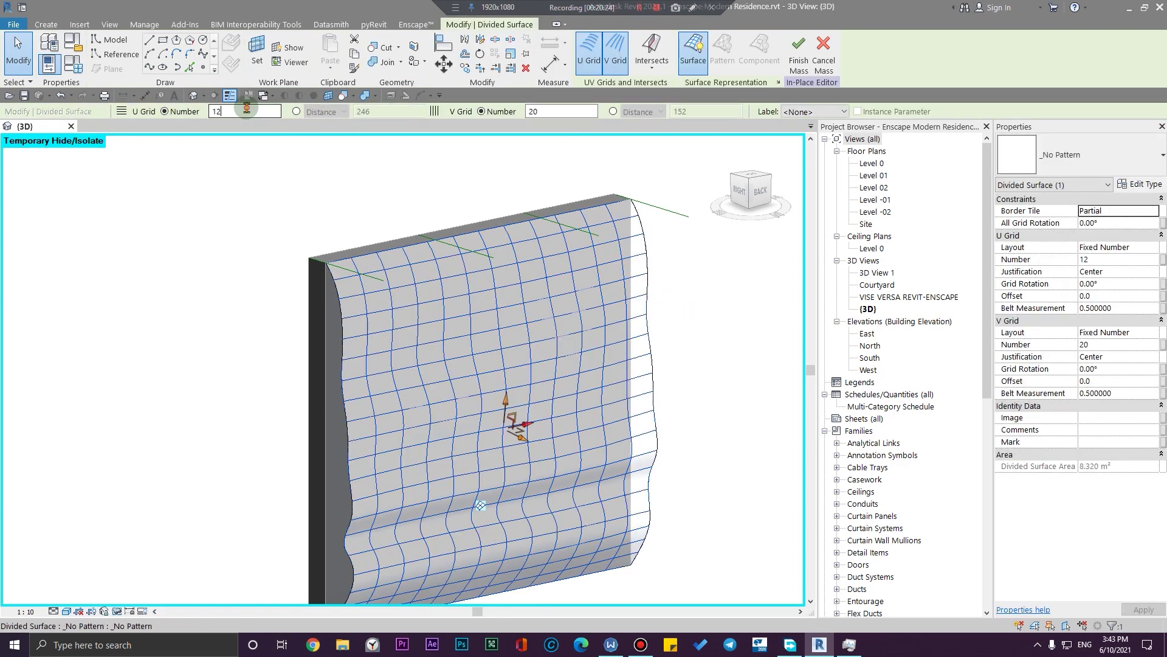
{"action": "left_click", "coordinate": [733, 327]}
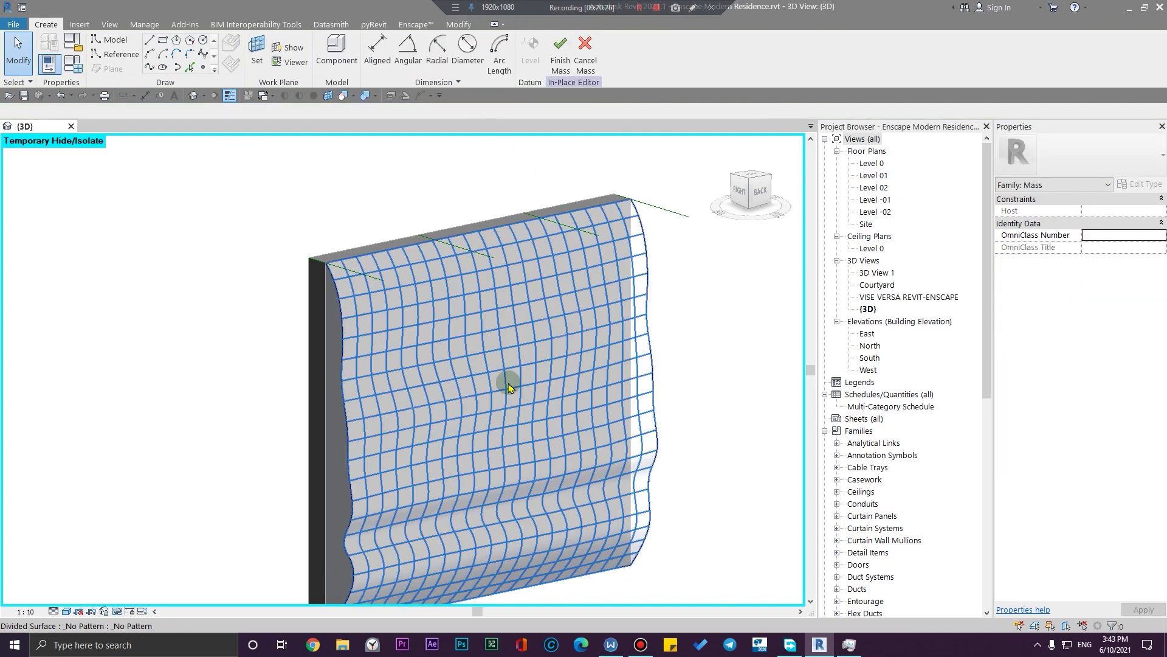
Turn on Nodes in the surface representation settings of the divided wavy surface
{"action": "left_click", "coordinate": [297, 263]}
{"action": "scroll", "coordinate": [307, 260], "scroll_direction": "up", "scroll_amount": 3}
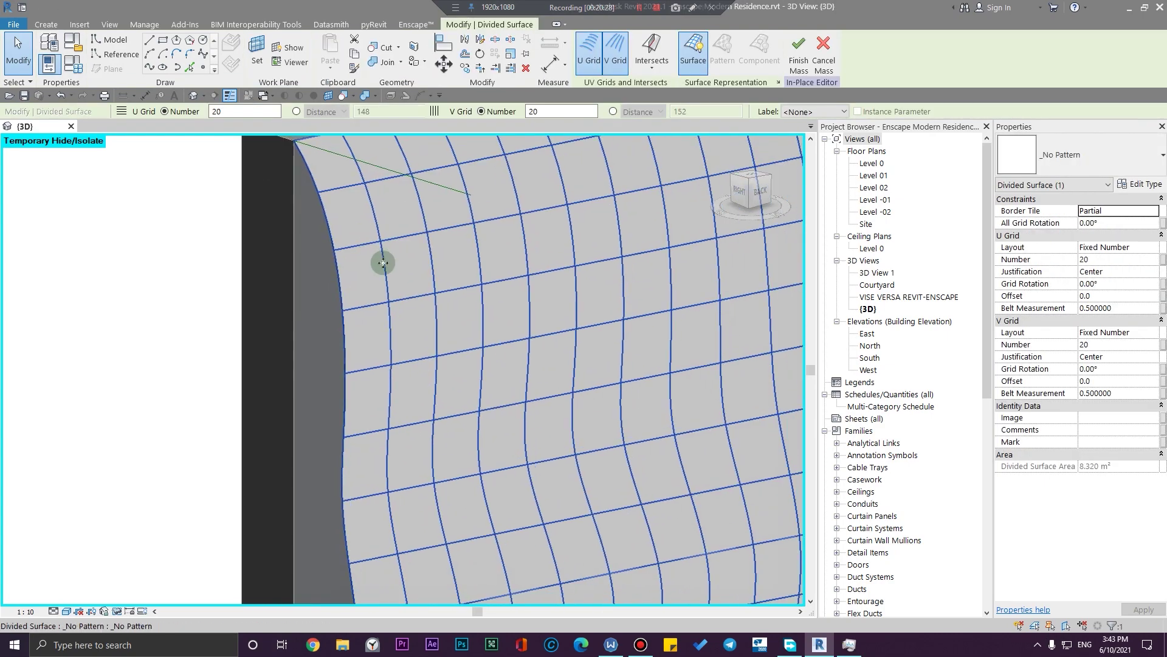
{"action": "scroll", "coordinate": [268, 274], "scroll_direction": "down", "scroll_amount": 4}
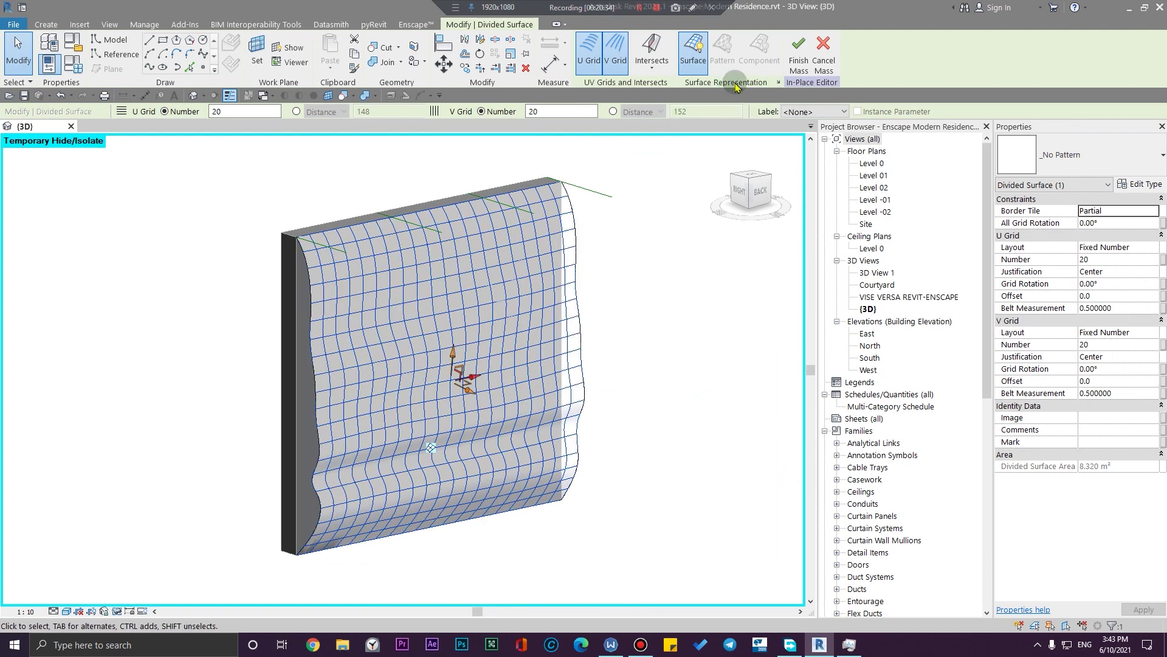
{"action": "left_click", "coordinate": [778, 82]}
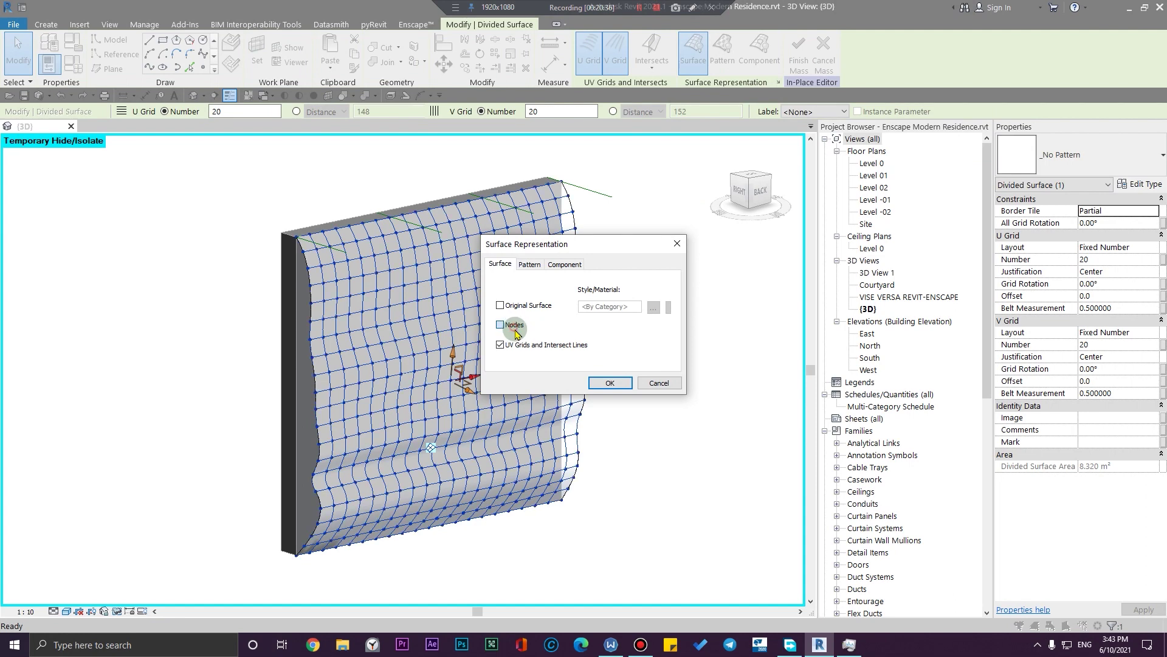
{"action": "left_click", "coordinate": [620, 383]}
Examine the nodes along the vertical side edge of the divided surface, from the upper corner to the lower corner
{"action": "scroll", "coordinate": [286, 235], "scroll_direction": "up", "scroll_amount": 6}
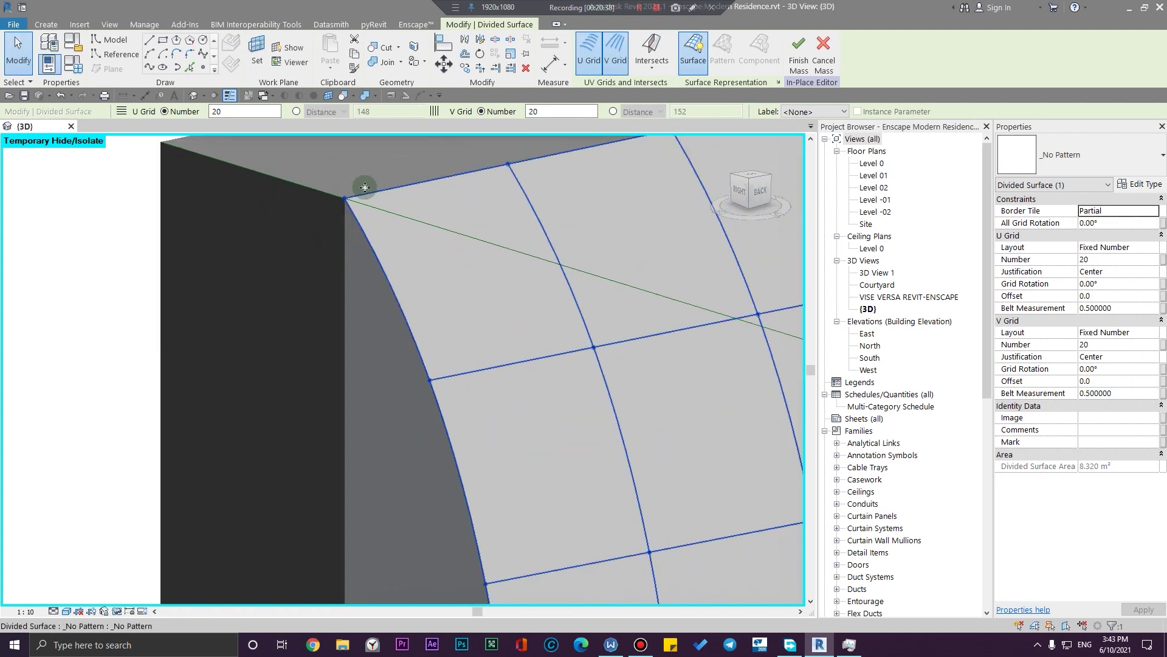
{"action": "scroll", "coordinate": [337, 217], "scroll_direction": "down", "scroll_amount": 5}
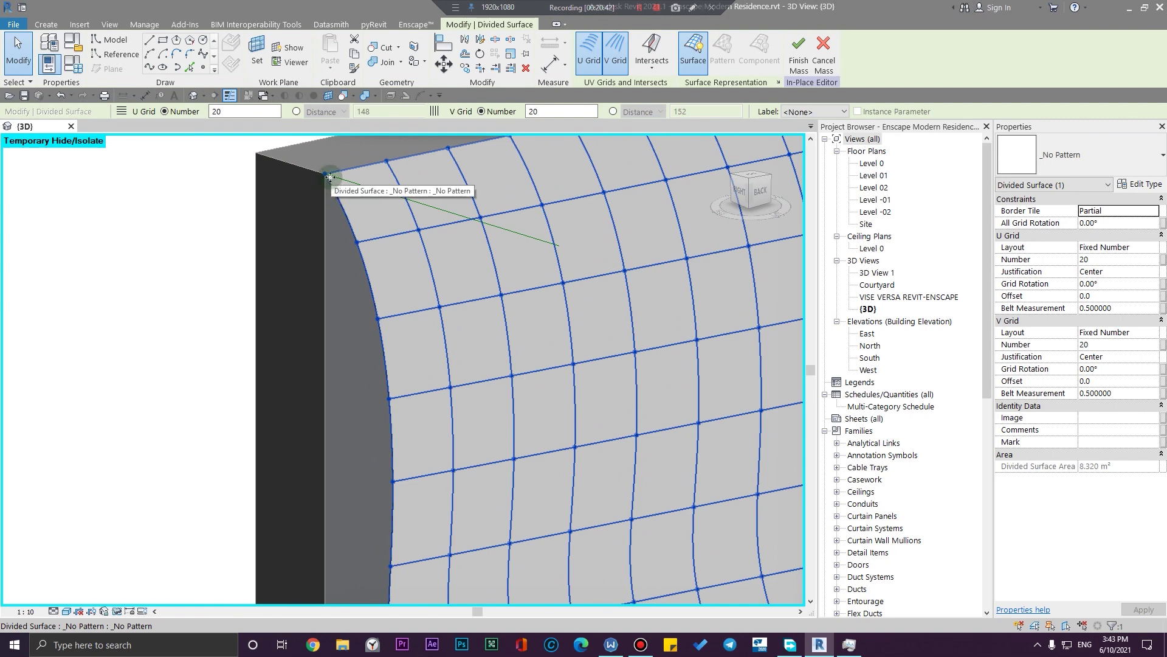
{"action": "scroll", "coordinate": [325, 174], "scroll_direction": "down", "scroll_amount": 6}
{"action": "scroll", "coordinate": [308, 443], "scroll_direction": "up", "scroll_amount": 5}
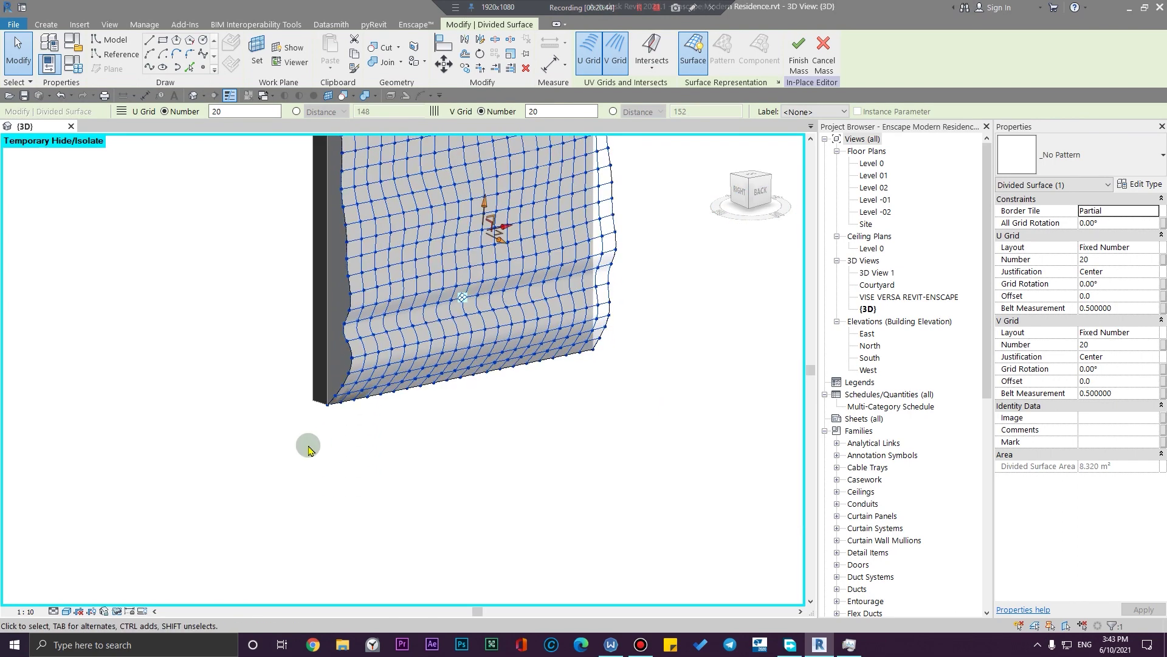
{"action": "scroll", "coordinate": [342, 400], "scroll_direction": "down", "scroll_amount": 5}
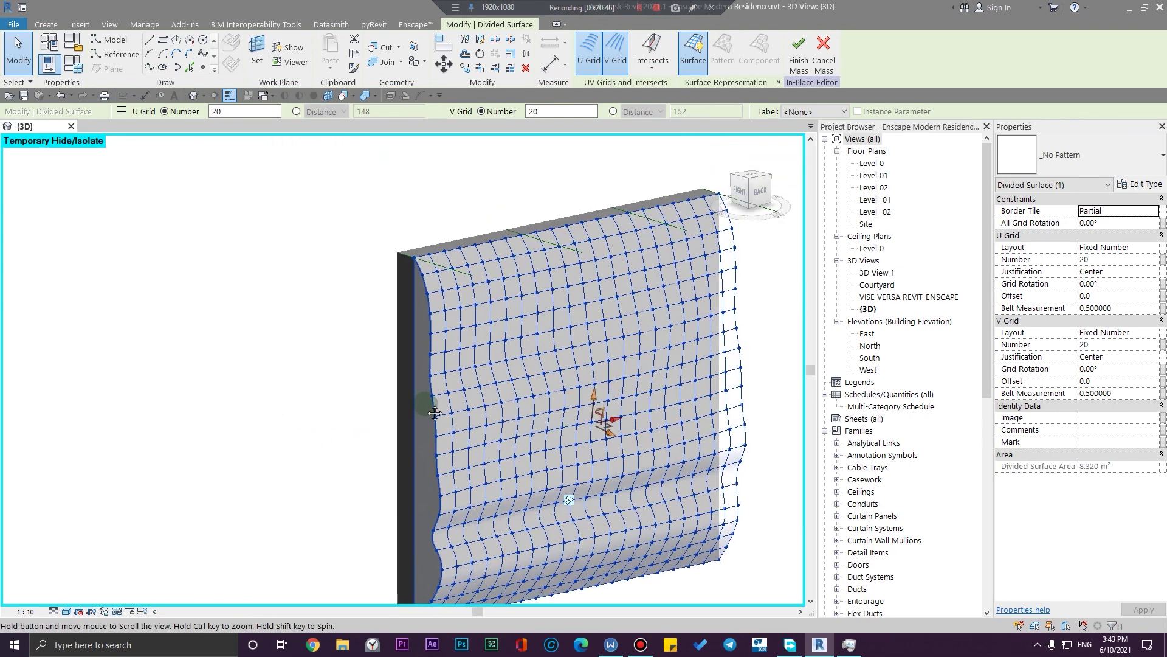
{"action": "scroll", "coordinate": [433, 213], "scroll_direction": "up", "scroll_amount": 5}
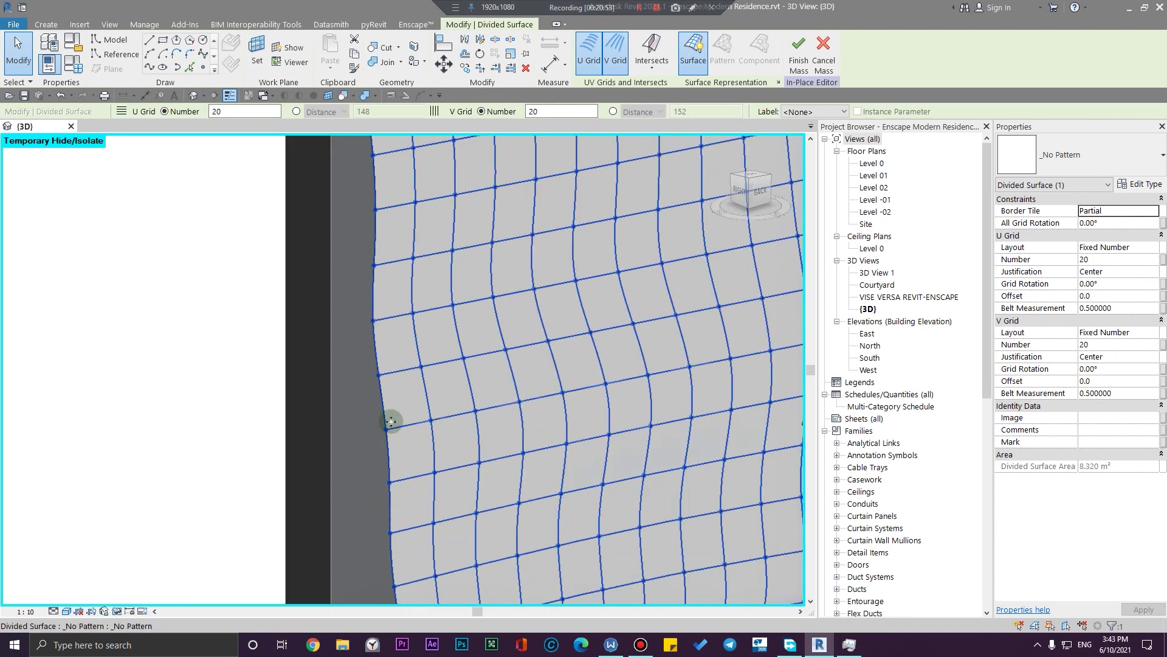
{"action": "scroll", "coordinate": [407, 555], "scroll_direction": "down", "scroll_amount": 5}
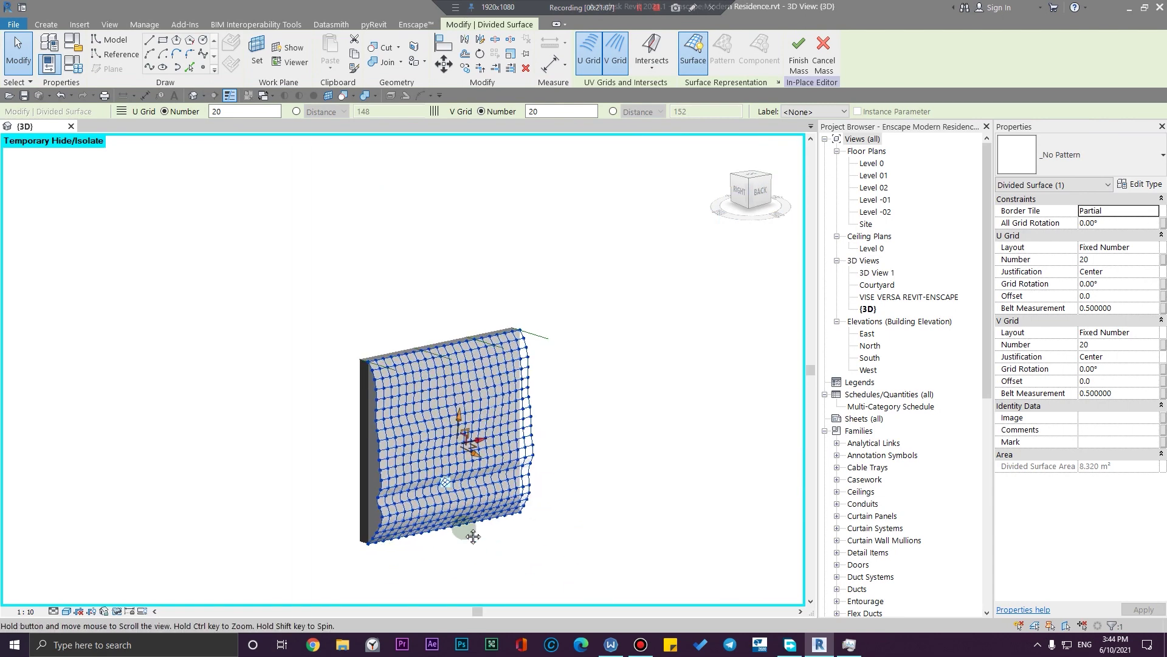
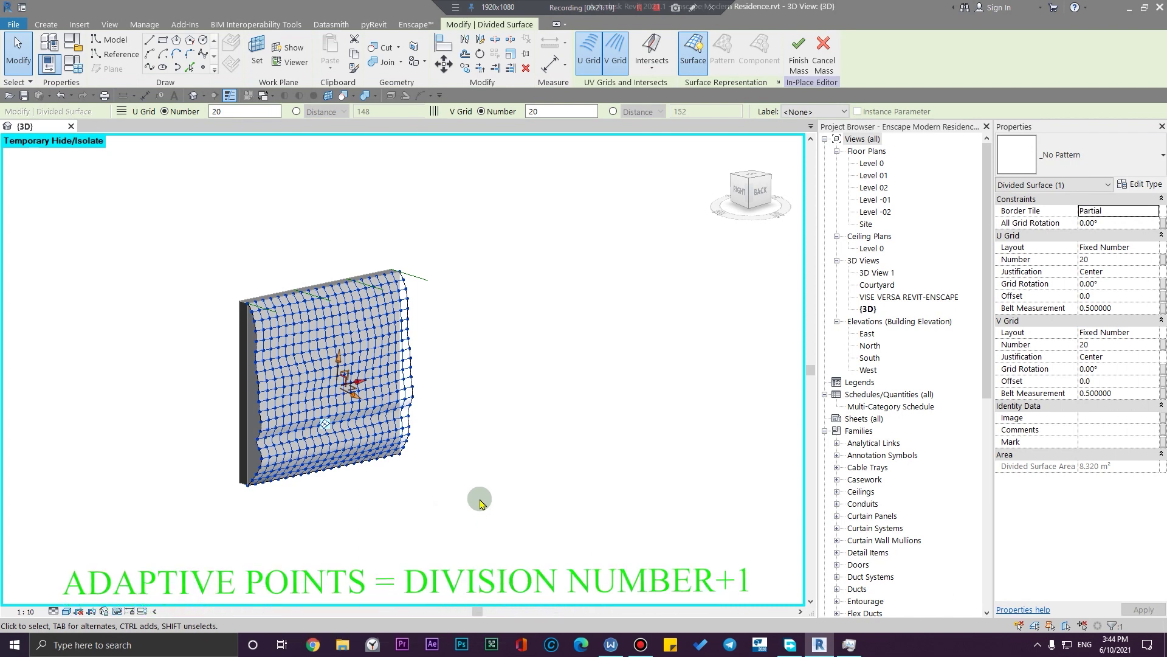
{"action": "middle_click_drag", "start_coordinate": [397, 464], "coordinate": [542, 459]}
{"action": "scroll", "coordinate": [531, 489], "scroll_direction": "up", "scroll_amount": 3}
{"action": "scroll", "coordinate": [253, 380], "scroll_direction": "down", "scroll_amount": 2}
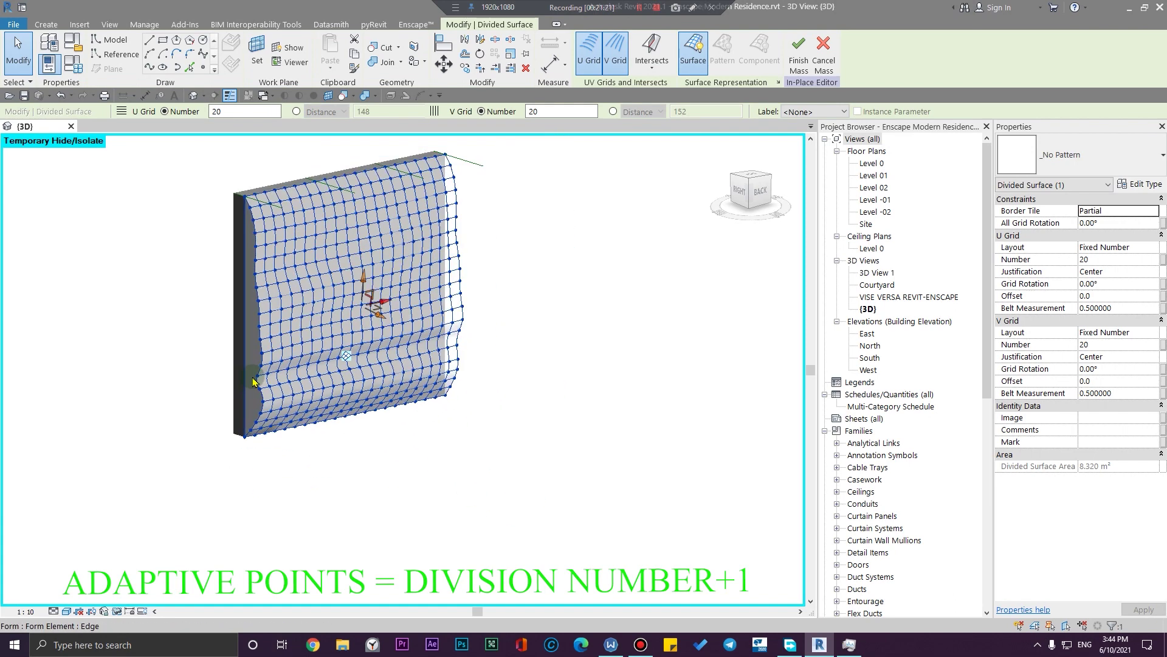
{"action": "scroll", "coordinate": [252, 379], "scroll_direction": "down", "scroll_amount": 1}
{"action": "middle_click_drag", "start_coordinate": [144, 193], "coordinate": [268, 326]}
Create a new family from the English Metric Generic Model Adaptive.rft template
{"action": "left_click", "coordinate": [15, 26]}
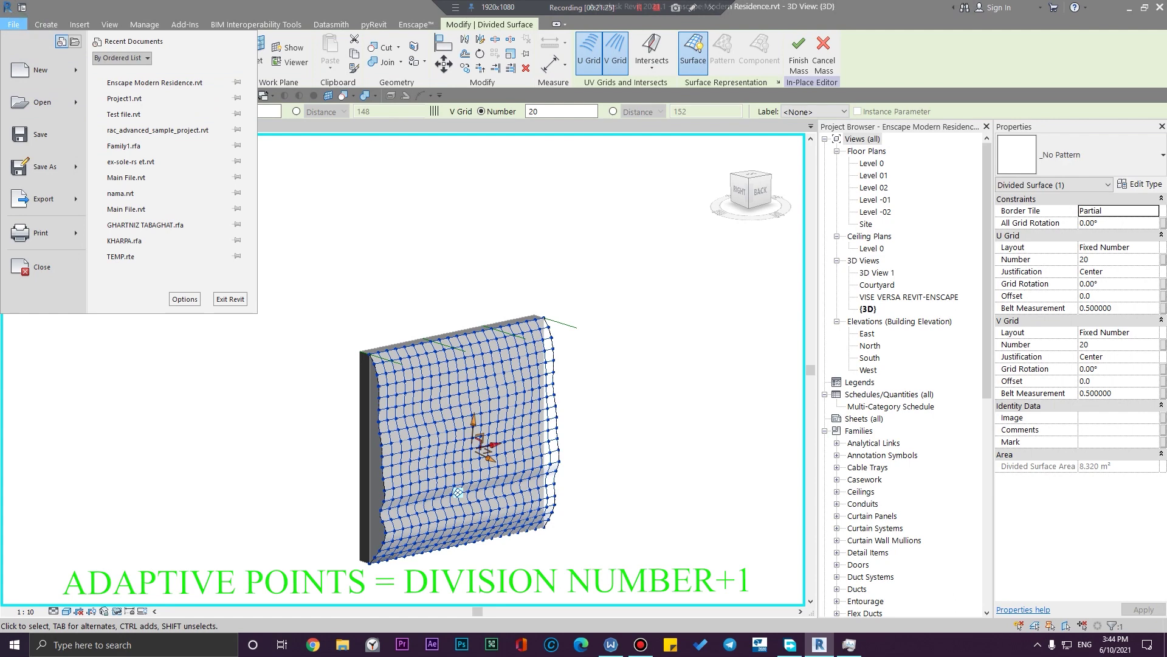
{"action": "mouse_move", "coordinate": [38, 69]}
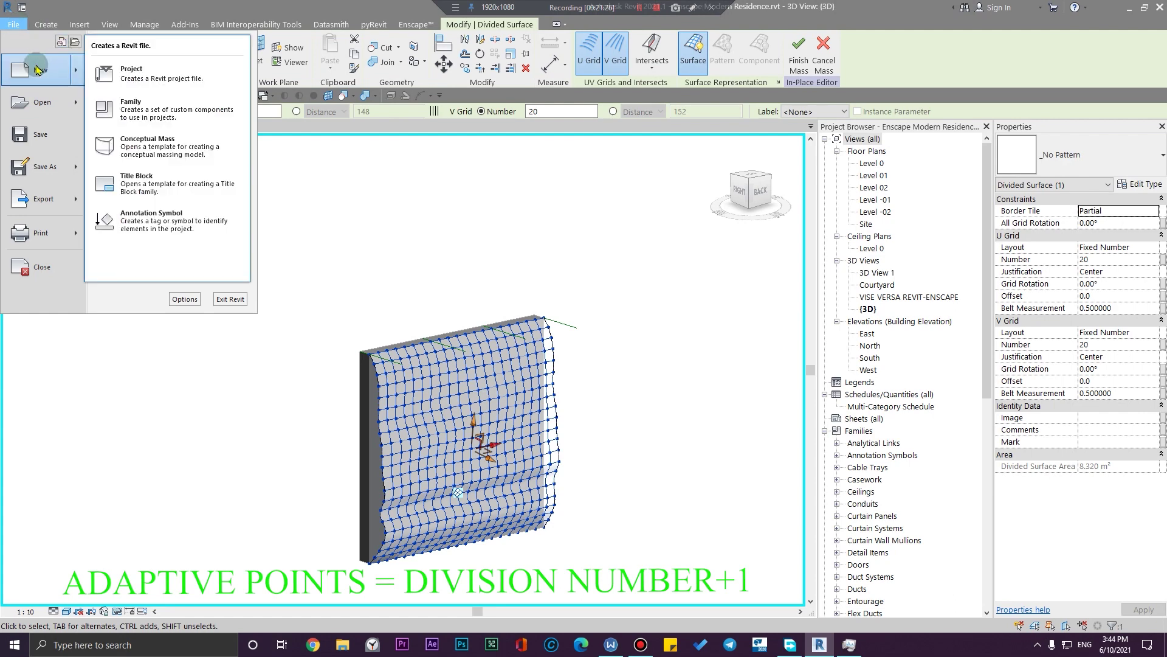
{"action": "left_click", "coordinate": [167, 113]}
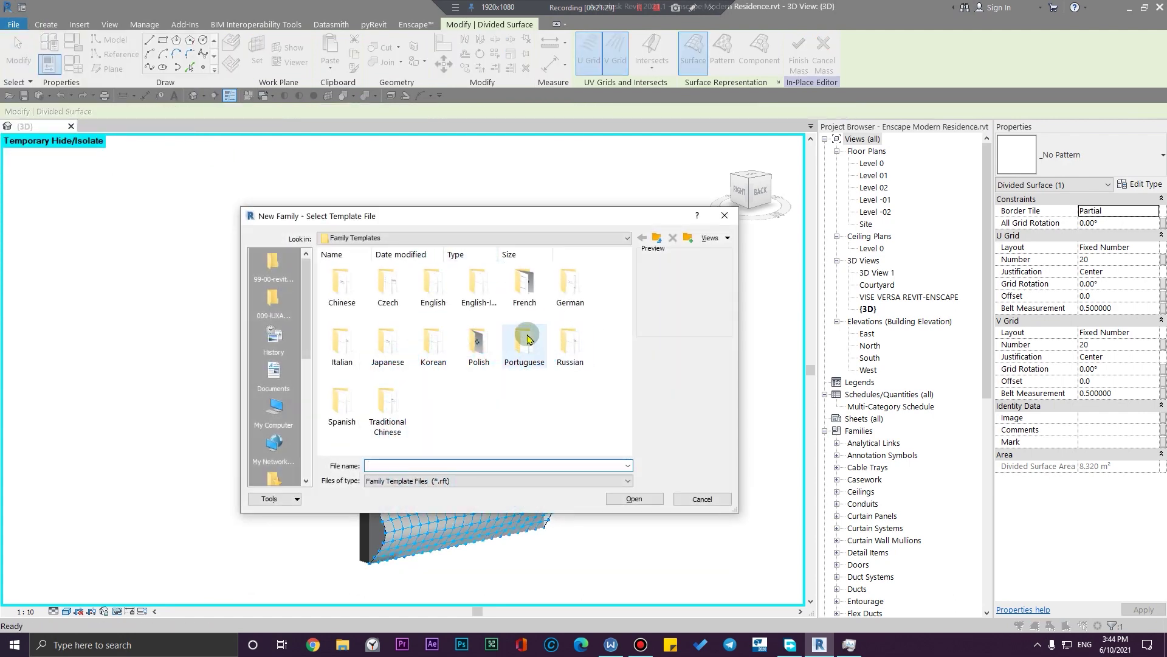
{"action": "double_click", "coordinate": [440, 298]}
{"action": "scroll", "coordinate": [529, 358], "scroll_direction": "down", "scroll_amount": 3}
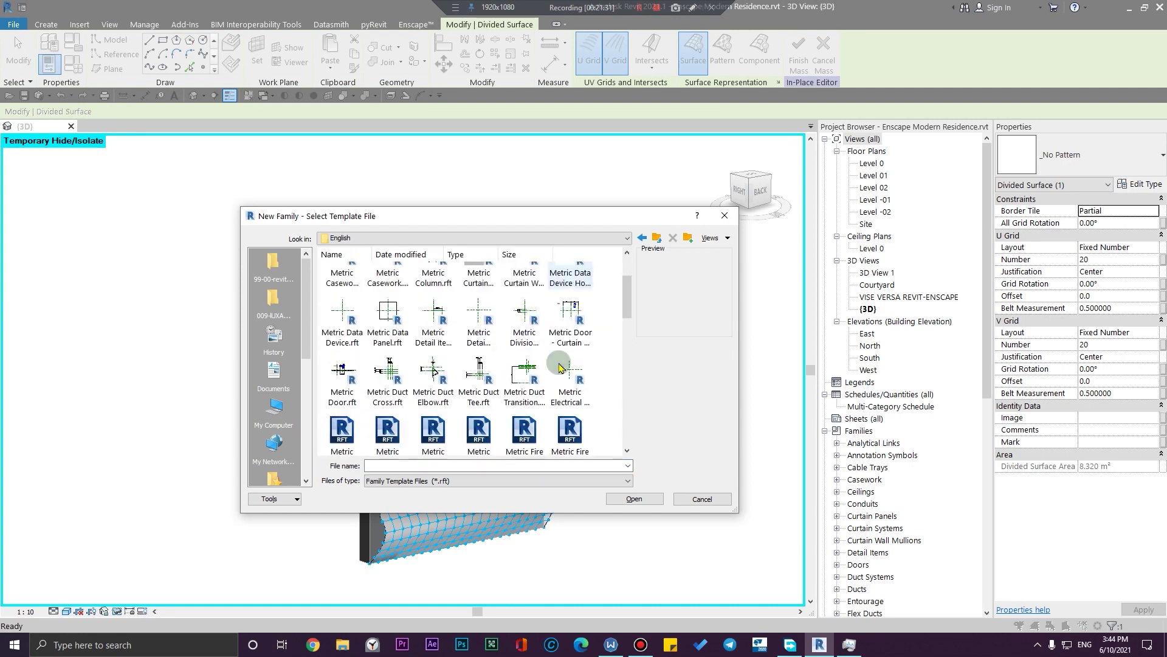
{"action": "left_click", "coordinate": [441, 397]}
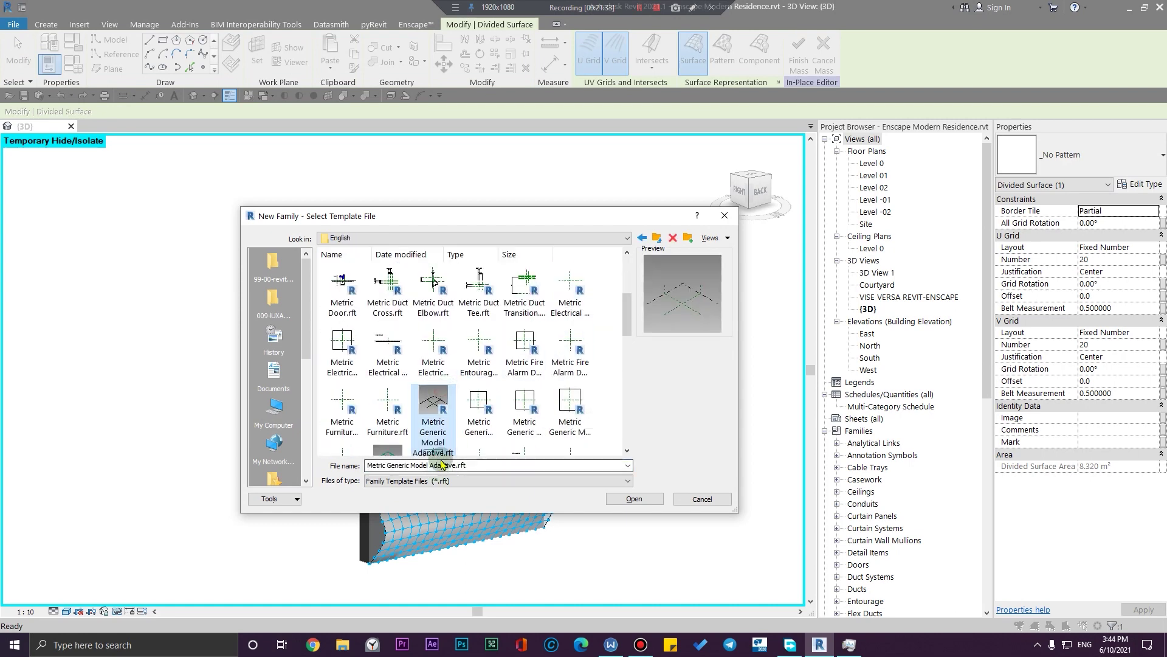
{"action": "left_click", "coordinate": [616, 504]}
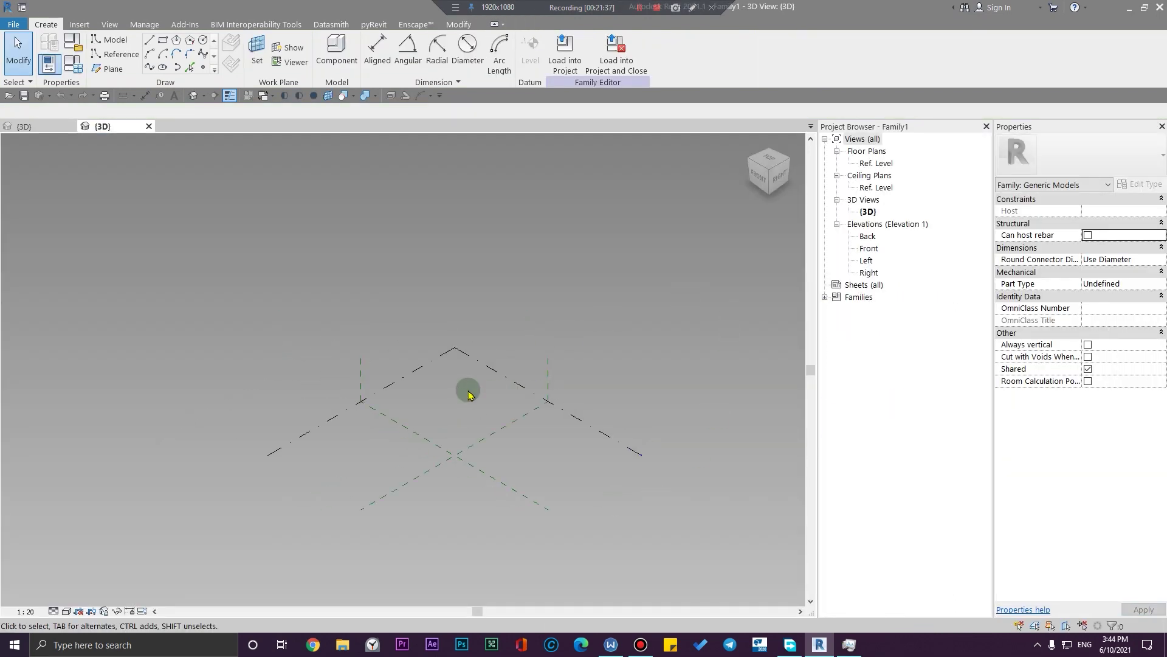
Place a roughly horizontal row of 20 reference points in the top view, above the horizontal reference plane and spanning the vertical one
{"action": "middle_click_drag", "start_coordinate": [563, 437], "coordinate": [821, 146], "text": "shift"}
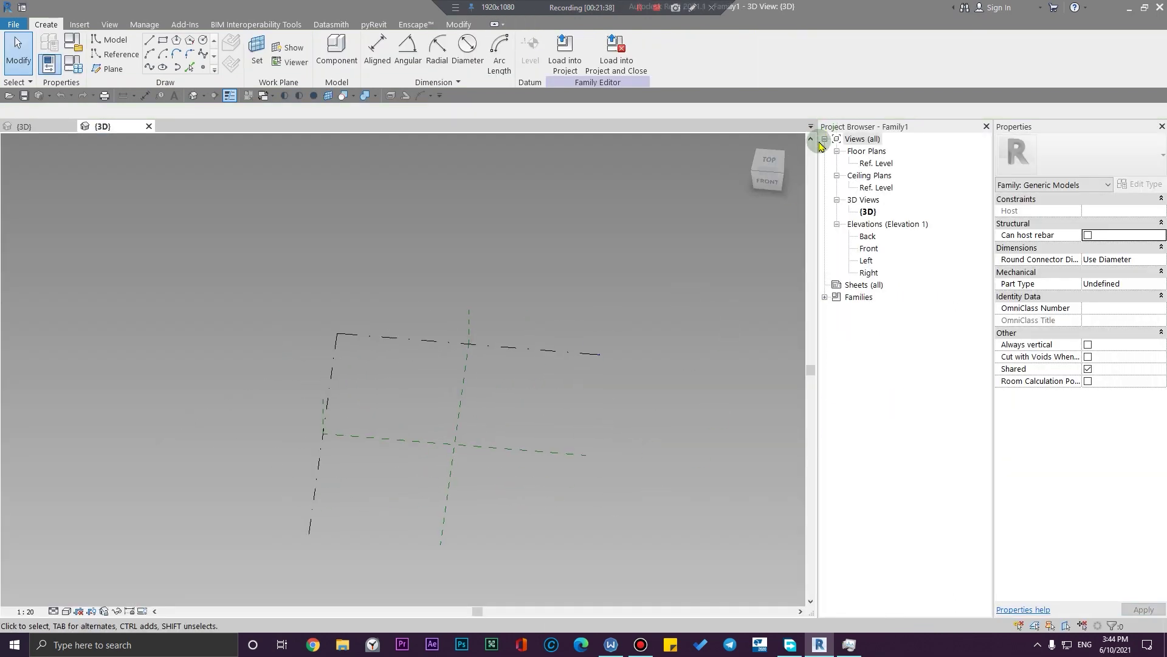
{"action": "left_click", "coordinate": [775, 164]}
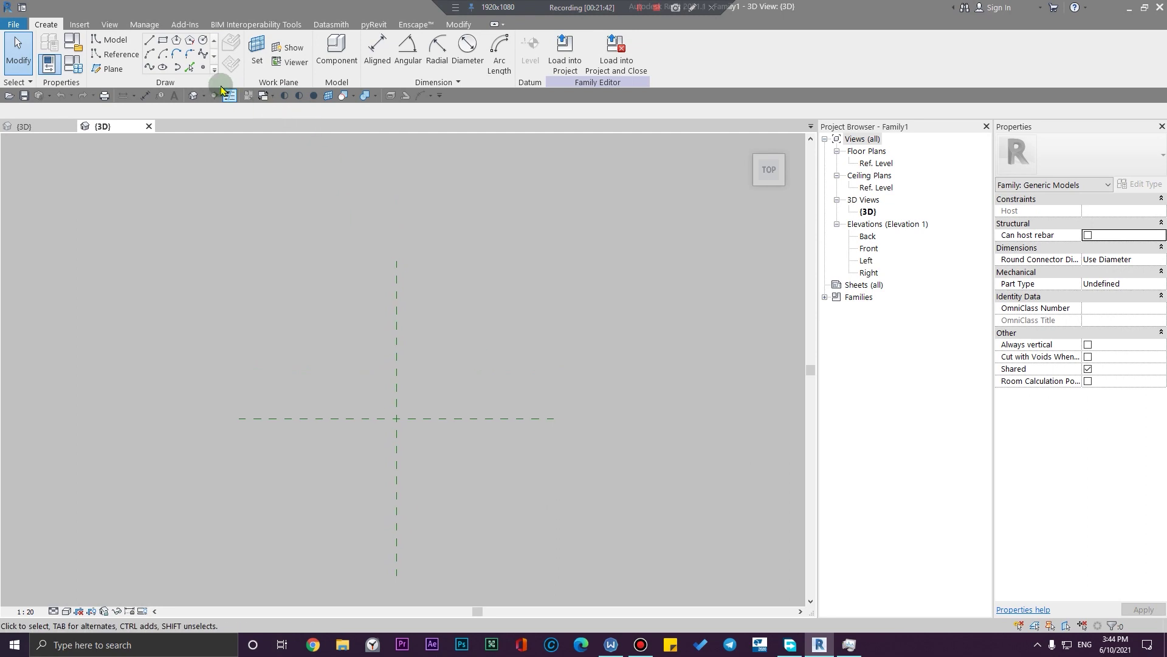
{"action": "left_click", "coordinate": [193, 67]}
{"action": "scroll", "coordinate": [177, 339], "scroll_direction": "up", "scroll_amount": 4}
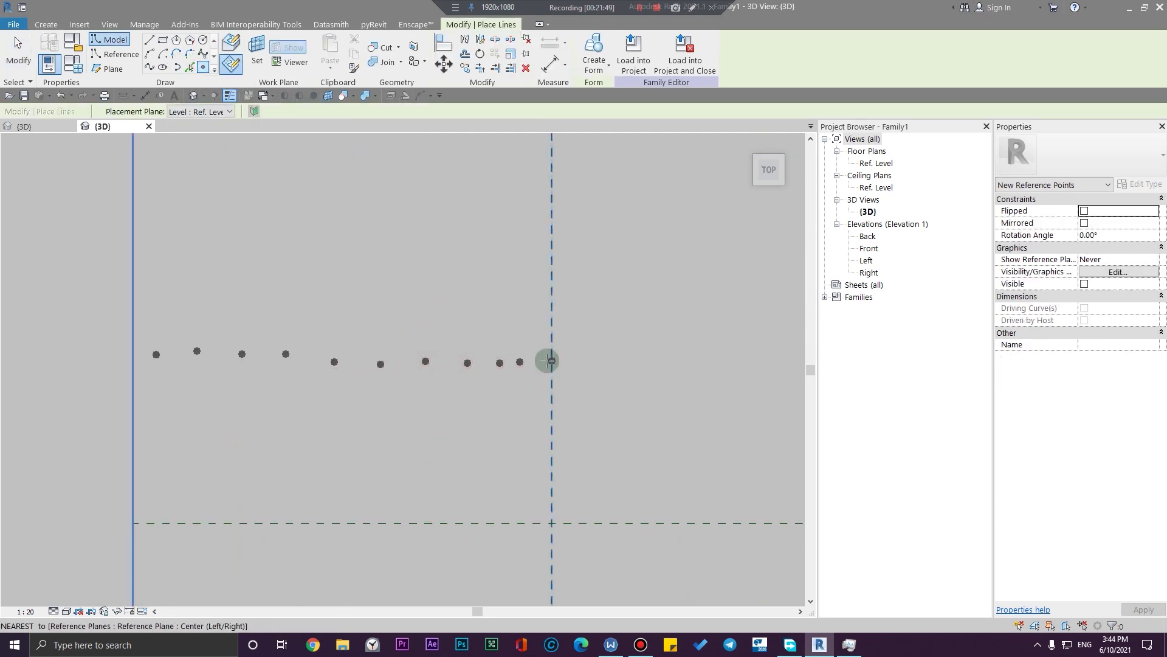
{"action": "left_click", "coordinate": [637, 360]}
{"action": "middle_click_drag", "start_coordinate": [728, 359], "coordinate": [521, 358]}
{"action": "left_click", "coordinate": [627, 354]}
{"action": "middle_click_drag", "start_coordinate": [688, 350], "coordinate": [476, 339]}
{"action": "left_click", "coordinate": [476, 344]}
{"action": "left_click", "coordinate": [526, 348]}
{"action": "scroll", "coordinate": [574, 328], "scroll_direction": "down", "scroll_amount": 1}
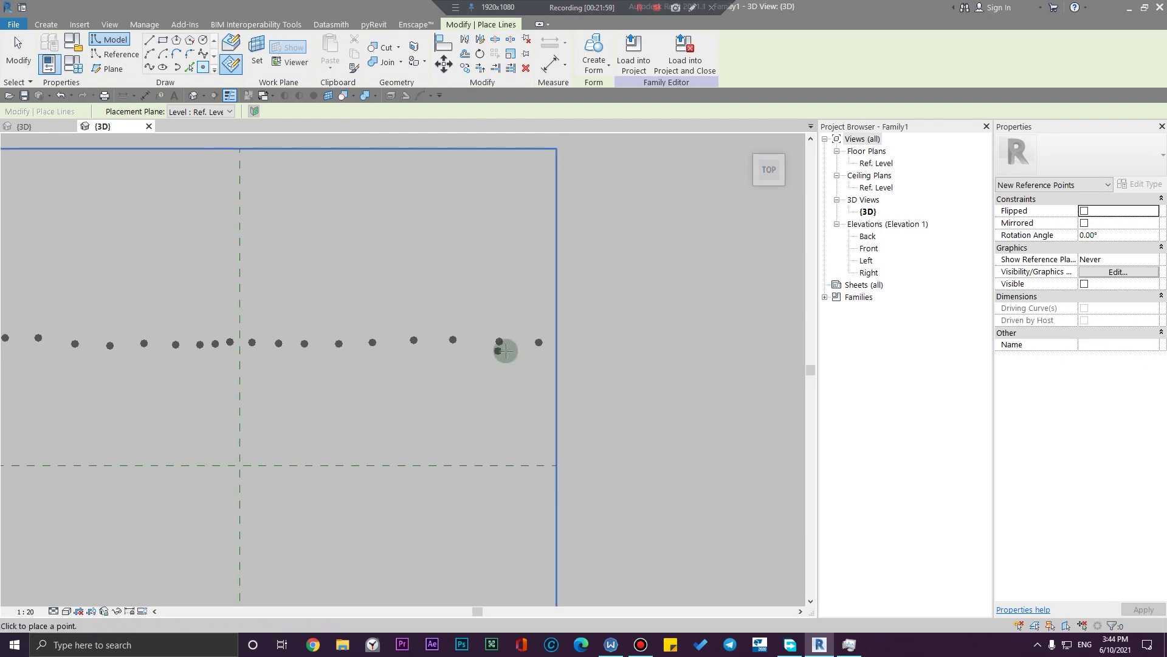
{"action": "key", "text": "Escape"}
Make all 20 reference points in the row adaptive
{"action": "scroll", "coordinate": [466, 447], "scroll_direction": "down", "scroll_amount": 4}
{"action": "scroll", "coordinate": [365, 423], "scroll_direction": "up", "scroll_amount": 3}
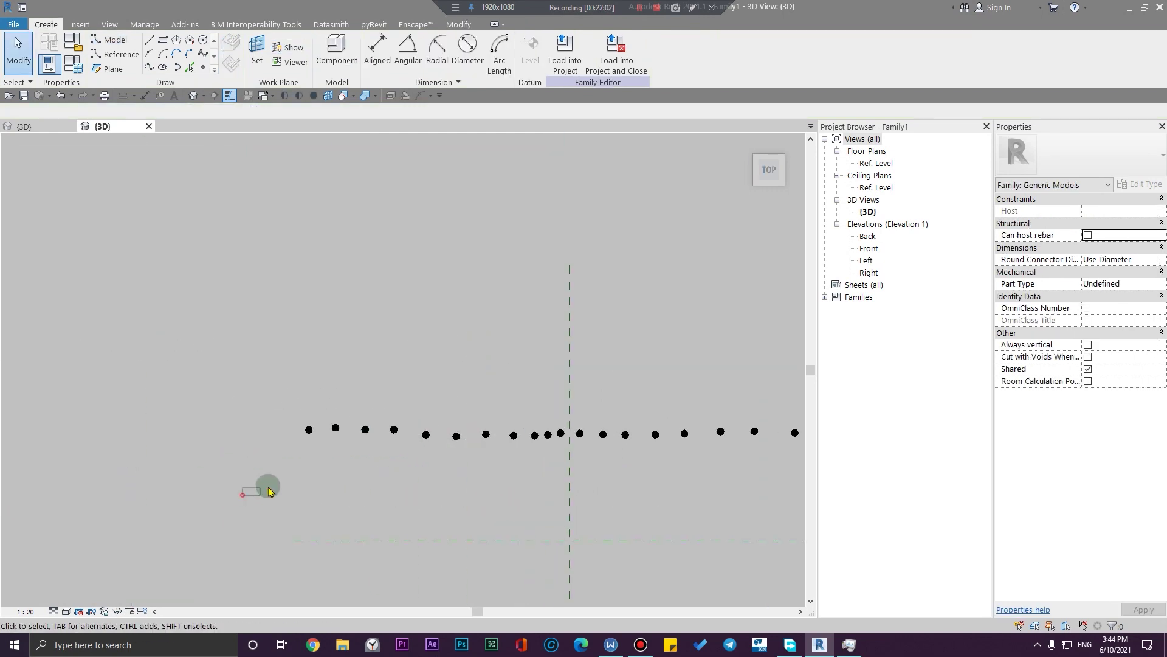
{"action": "left_click_drag", "start_coordinate": [376, 358], "coordinate": [524, 340]}
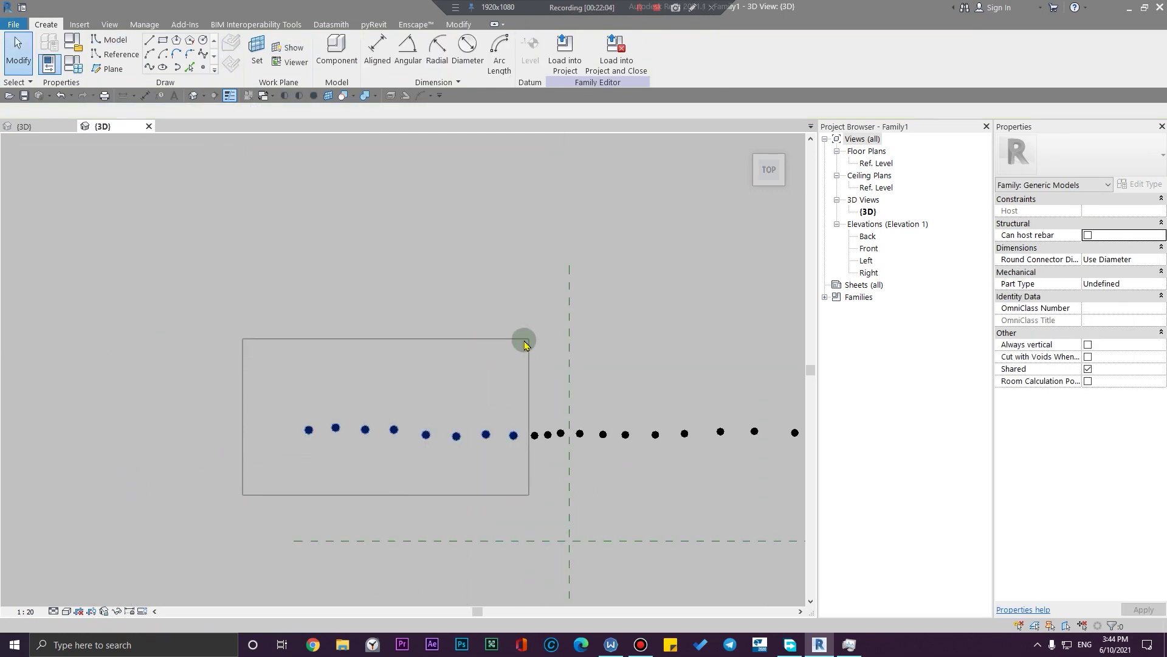
{"action": "middle_click_drag", "start_coordinate": [524, 339], "coordinate": [197, 293]}
{"action": "left_click_drag", "start_coordinate": [197, 293], "coordinate": [225, 296]}
{"action": "left_click_drag", "start_coordinate": [325, 304], "coordinate": [547, 294]}
{"action": "middle_click_drag", "start_coordinate": [405, 326], "coordinate": [608, 364]}
{"action": "left_click", "coordinate": [655, 52]}
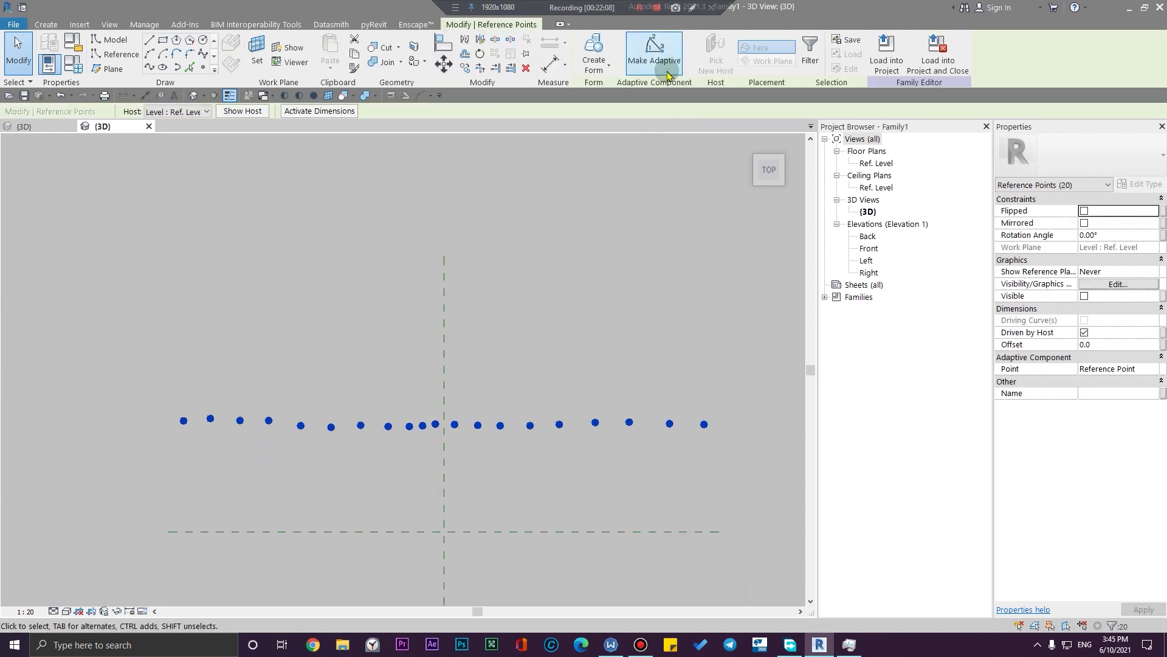
{"action": "key", "text": "Escape"}
Place one more reference point beyond adaptive point 20 at the end of the row and make it adaptive
{"action": "scroll", "coordinate": [698, 454], "scroll_direction": "up", "scroll_amount": 3}
{"action": "scroll", "coordinate": [464, 346], "scroll_direction": "up", "scroll_amount": 2}
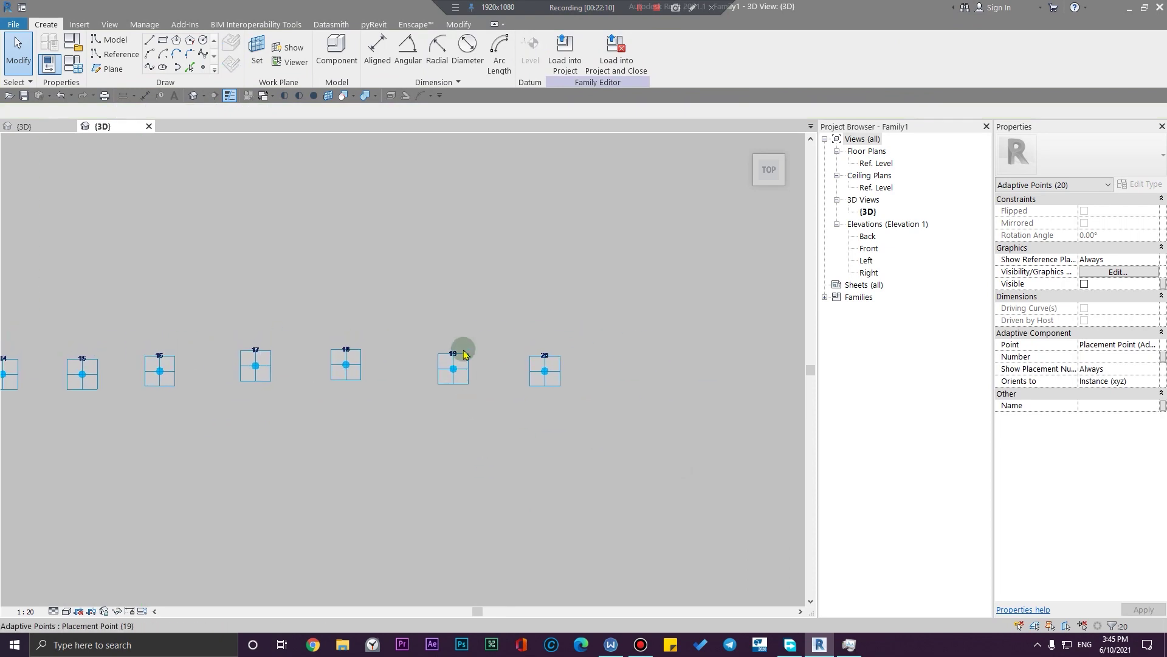
{"action": "scroll", "coordinate": [547, 383], "scroll_direction": "down", "scroll_amount": 3}
{"action": "scroll", "coordinate": [555, 371], "scroll_direction": "up", "scroll_amount": 6}
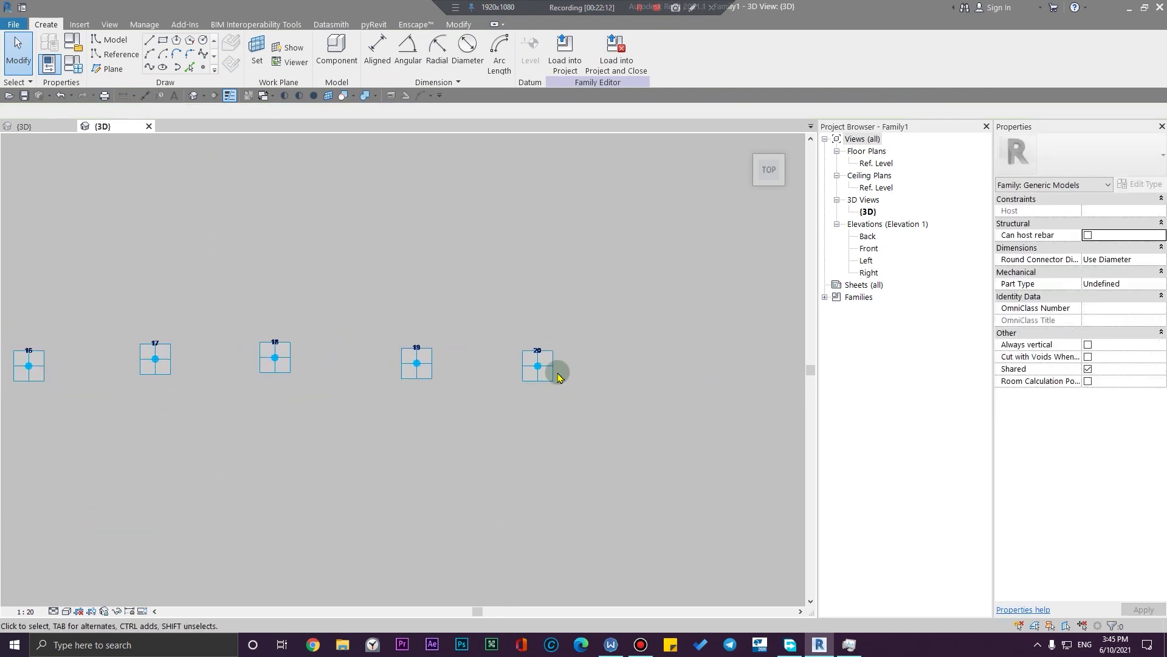
{"action": "scroll", "coordinate": [583, 389], "scroll_direction": "down", "scroll_amount": 5}
{"action": "middle_click_drag", "start_coordinate": [605, 396], "coordinate": [396, 418]}
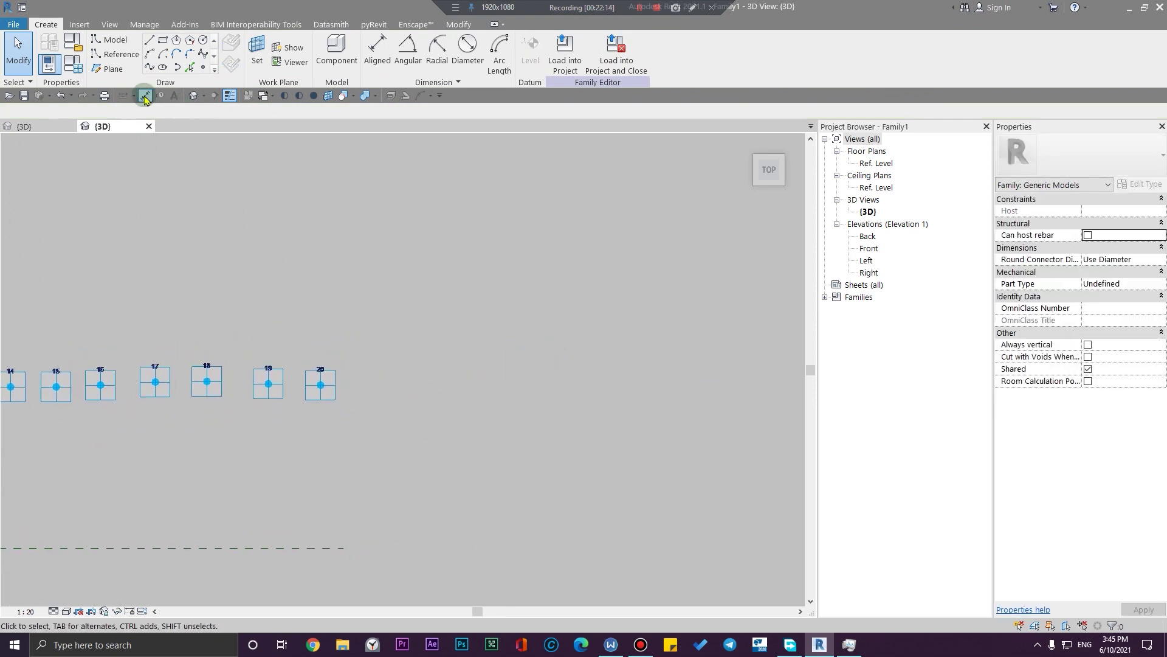
{"action": "left_click", "coordinate": [196, 71]}
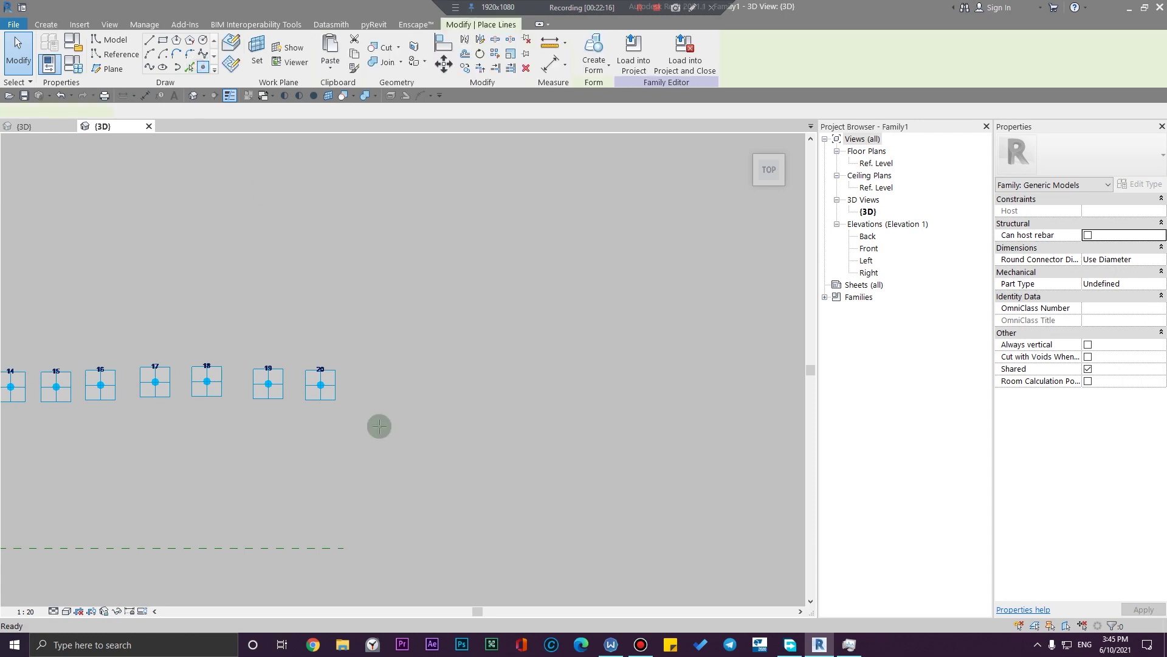
{"action": "left_click", "coordinate": [374, 385]}
{"action": "key", "text": "Escape"}
{"action": "left_click_drag", "start_coordinate": [346, 410], "coordinate": [443, 291]}
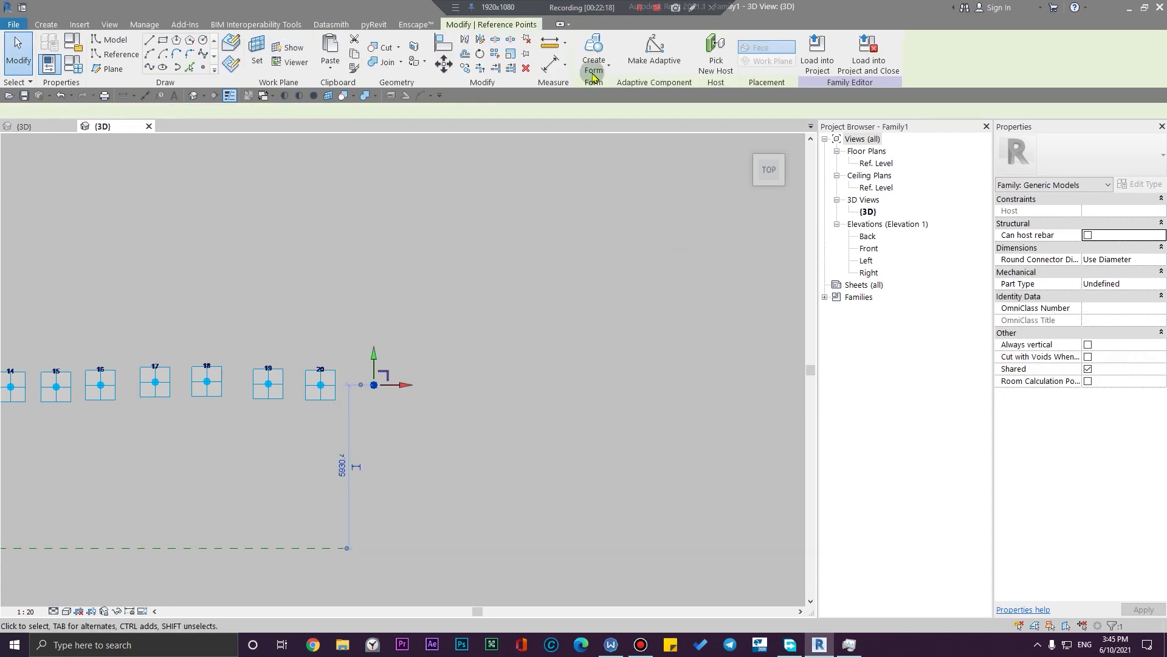
{"action": "left_click", "coordinate": [654, 48]}
{"action": "scroll", "coordinate": [480, 468], "scroll_direction": "up", "scroll_amount": 5}
{"action": "left_click", "coordinate": [480, 470]}
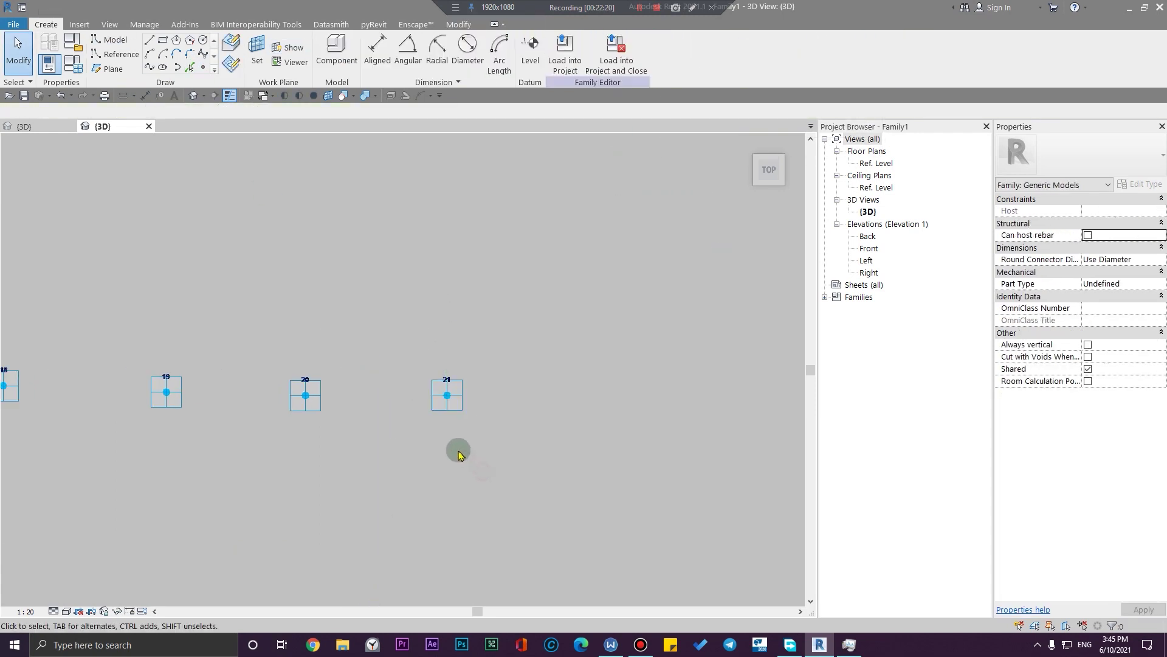
Create a spline through all 21 adaptive points
{"action": "scroll", "coordinate": [451, 418], "scroll_direction": "down", "scroll_amount": 8}
{"action": "middle_click_drag", "start_coordinate": [396, 480], "coordinate": [480, 394]}
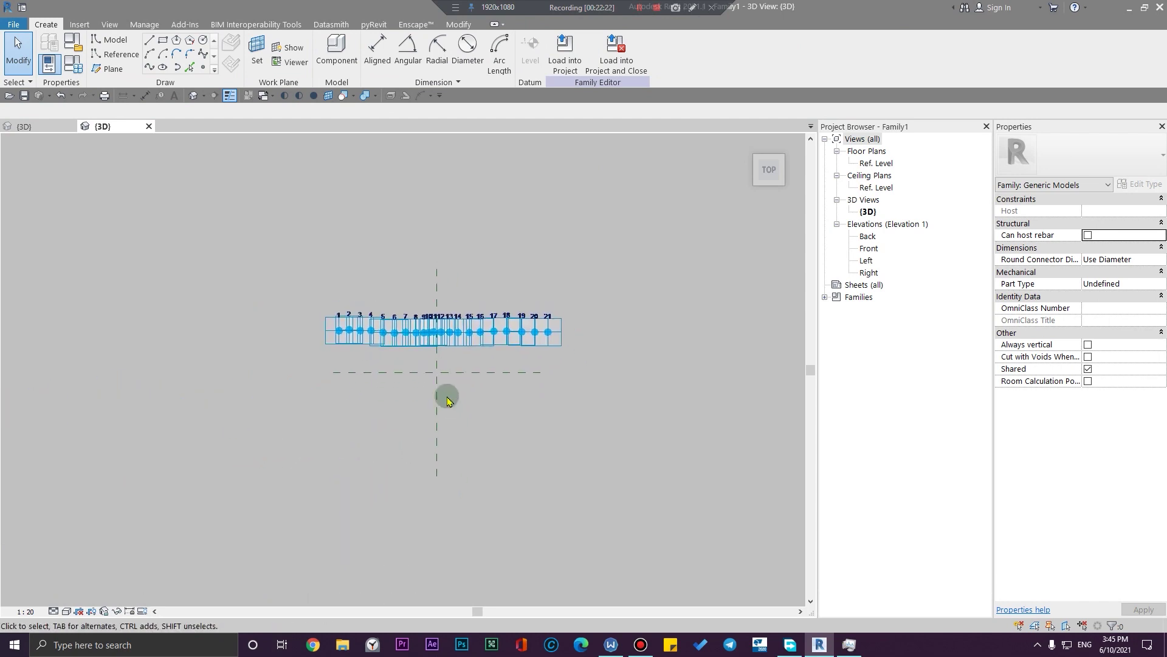
{"action": "scroll", "coordinate": [448, 395], "scroll_direction": "up", "scroll_amount": 3}
{"action": "middle_click_drag", "start_coordinate": [439, 458], "coordinate": [429, 490]}
{"action": "scroll", "coordinate": [429, 489], "scroll_direction": "down", "scroll_amount": 2}
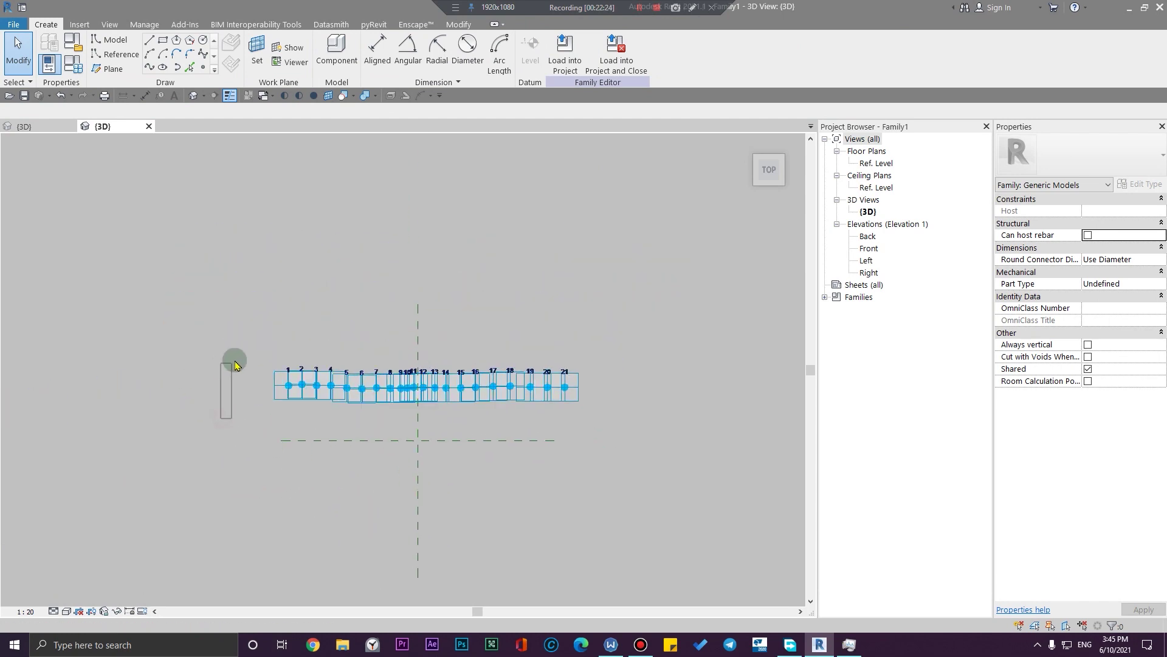
{"action": "left_click_drag", "start_coordinate": [327, 336], "coordinate": [599, 334]}
{"action": "scroll", "coordinate": [568, 360], "scroll_direction": "up", "scroll_amount": 3}
{"action": "middle_click_drag", "start_coordinate": [196, 245], "coordinate": [340, 259]}
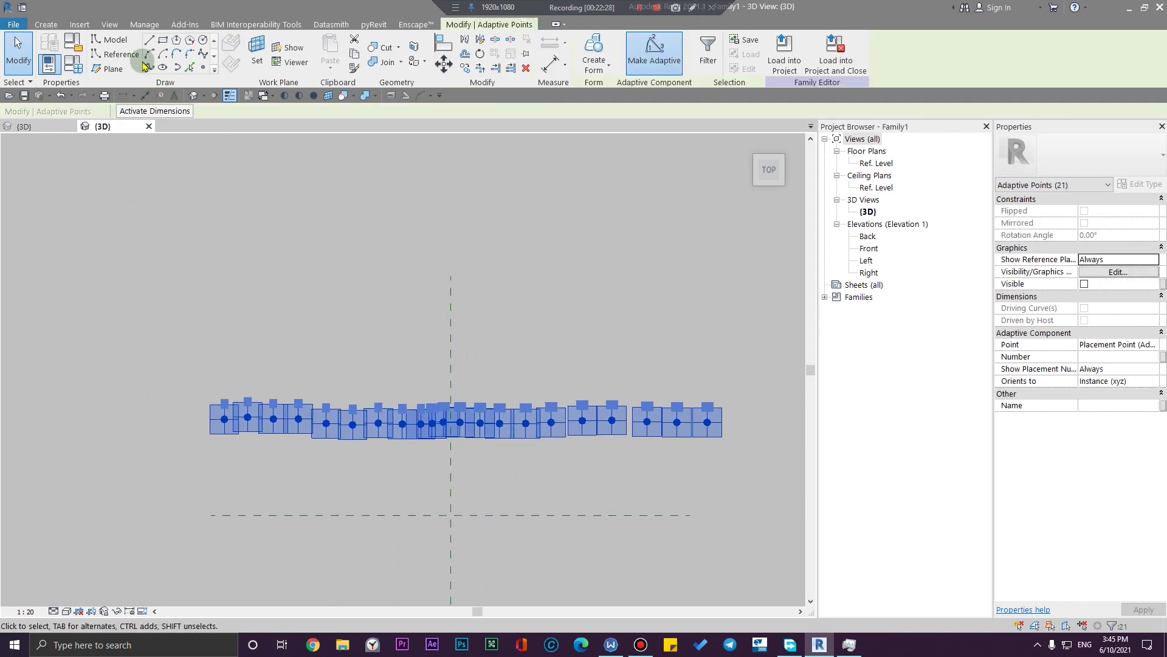
{"action": "left_click", "coordinate": [148, 54]}
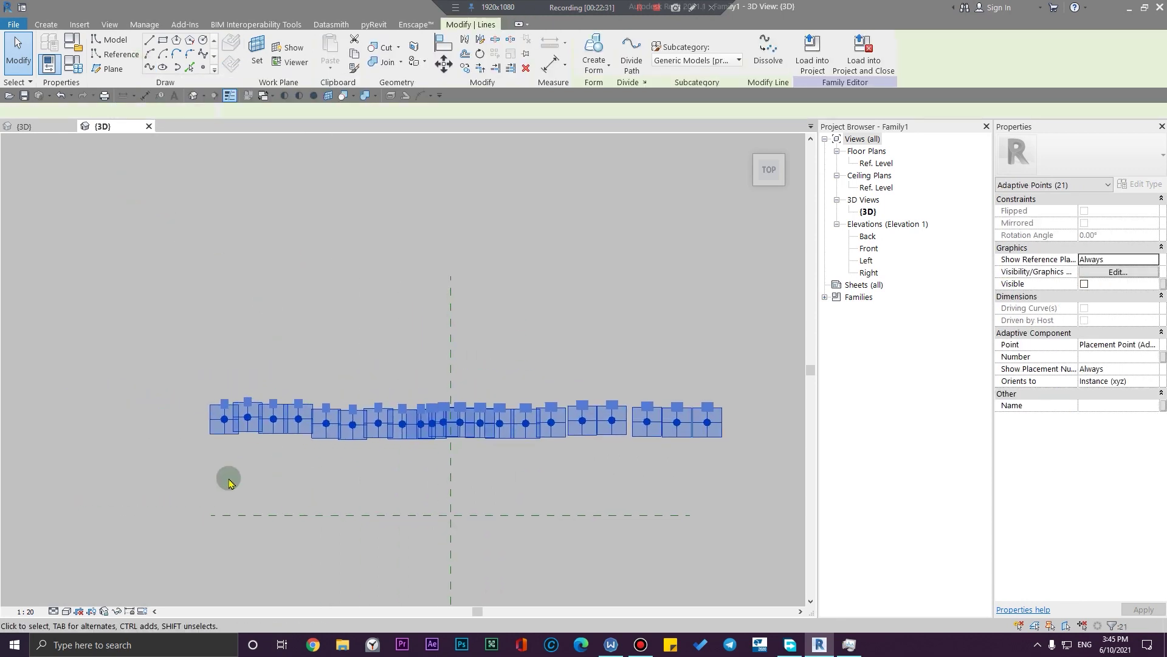
Set the work plane to the vertical reference plane of adaptive point 1, perpendicular to the start of the spline
{"action": "scroll", "coordinate": [237, 462], "scroll_direction": "up", "scroll_amount": 5}
{"action": "scroll", "coordinate": [482, 523], "scroll_direction": "down", "scroll_amount": 5}
{"action": "middle_click_drag", "start_coordinate": [493, 518], "coordinate": [246, 419]}
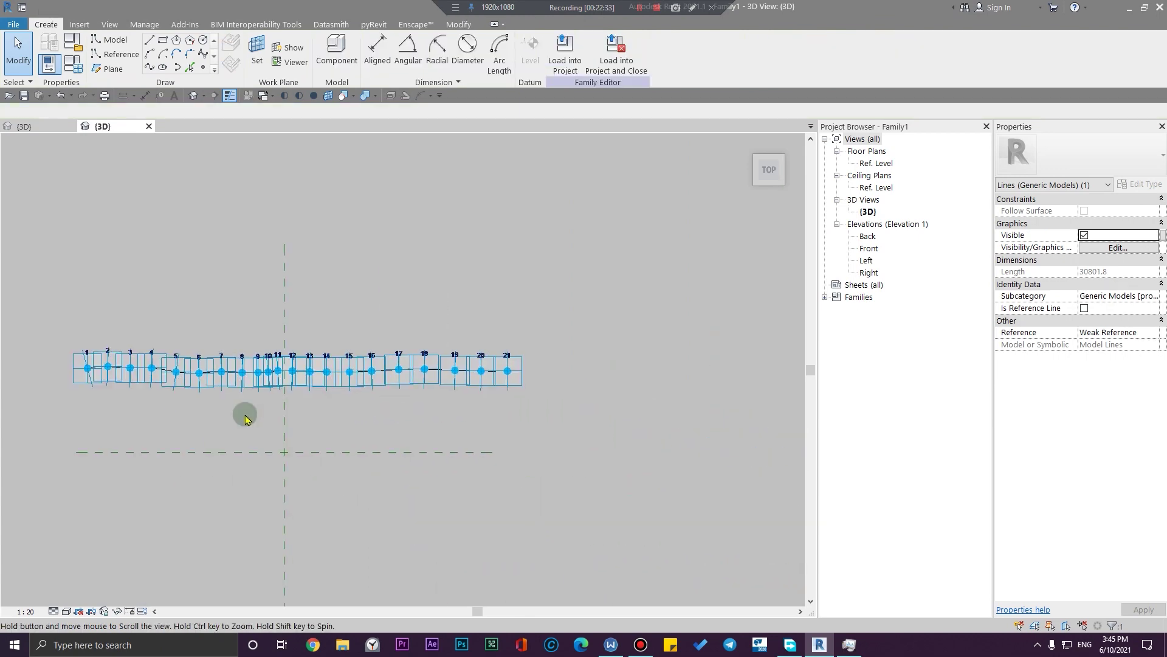
{"action": "scroll", "coordinate": [246, 417], "scroll_direction": "down", "scroll_amount": 2}
{"action": "middle_click_drag", "start_coordinate": [242, 498], "coordinate": [463, 272], "text": "shift"}
{"action": "scroll", "coordinate": [242, 511], "scroll_direction": "up", "scroll_amount": 3}
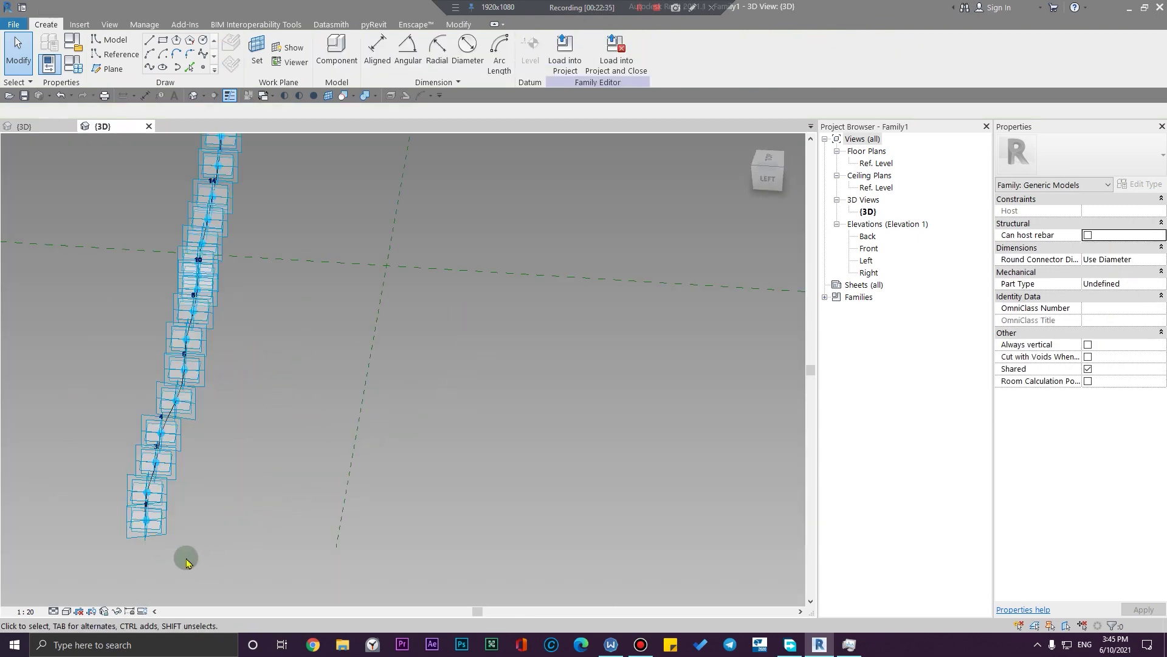
{"action": "middle_click_drag", "start_coordinate": [186, 562], "coordinate": [391, 471]}
{"action": "left_click", "coordinate": [263, 64]}
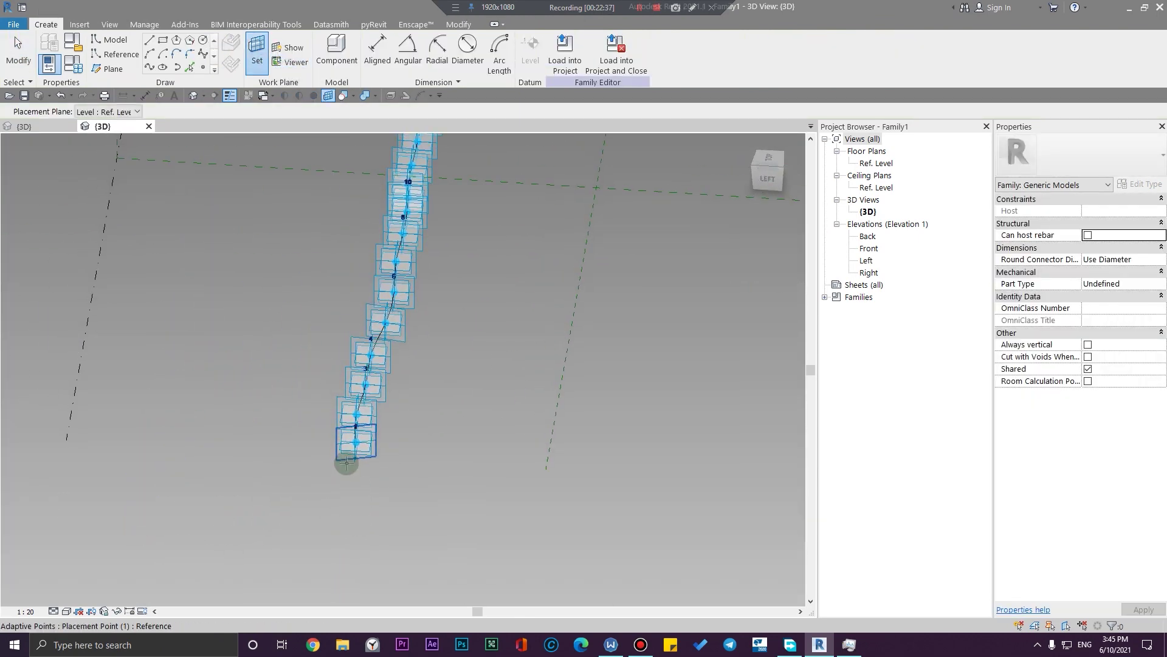
{"action": "scroll", "coordinate": [359, 462], "scroll_direction": "up", "scroll_amount": 5}
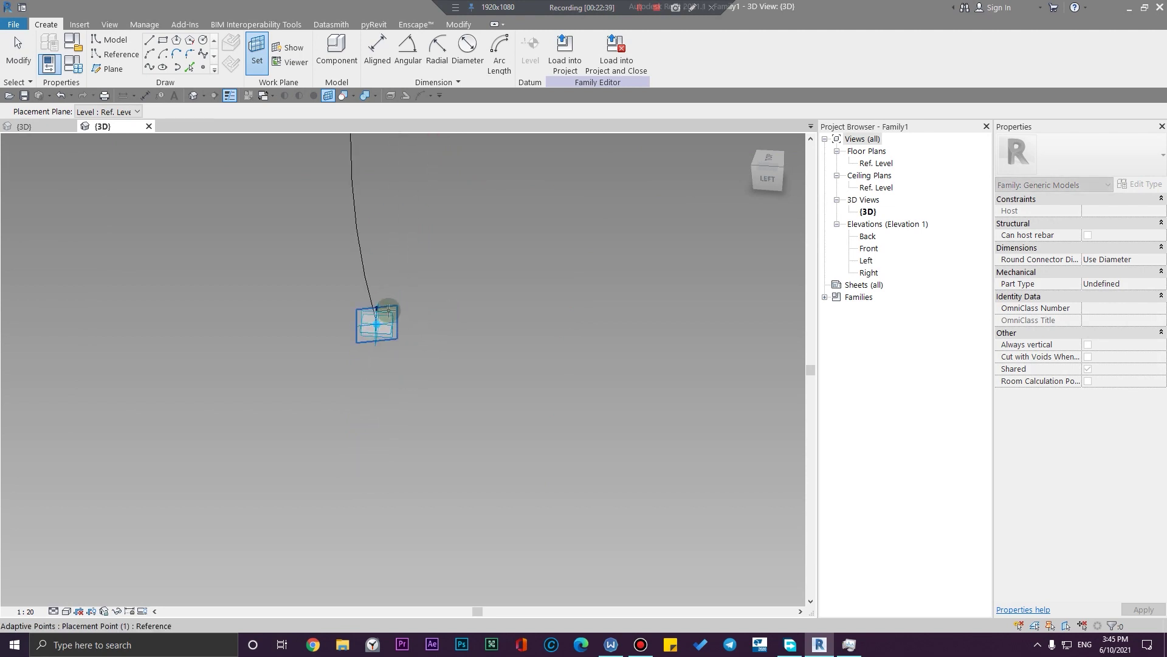
{"action": "left_click", "coordinate": [390, 323]}
Draw a model line rectangle about 200 mm tall on the work plane of adaptive point 1, starting at the point
{"action": "scroll", "coordinate": [394, 441], "scroll_direction": "down", "scroll_amount": 3}
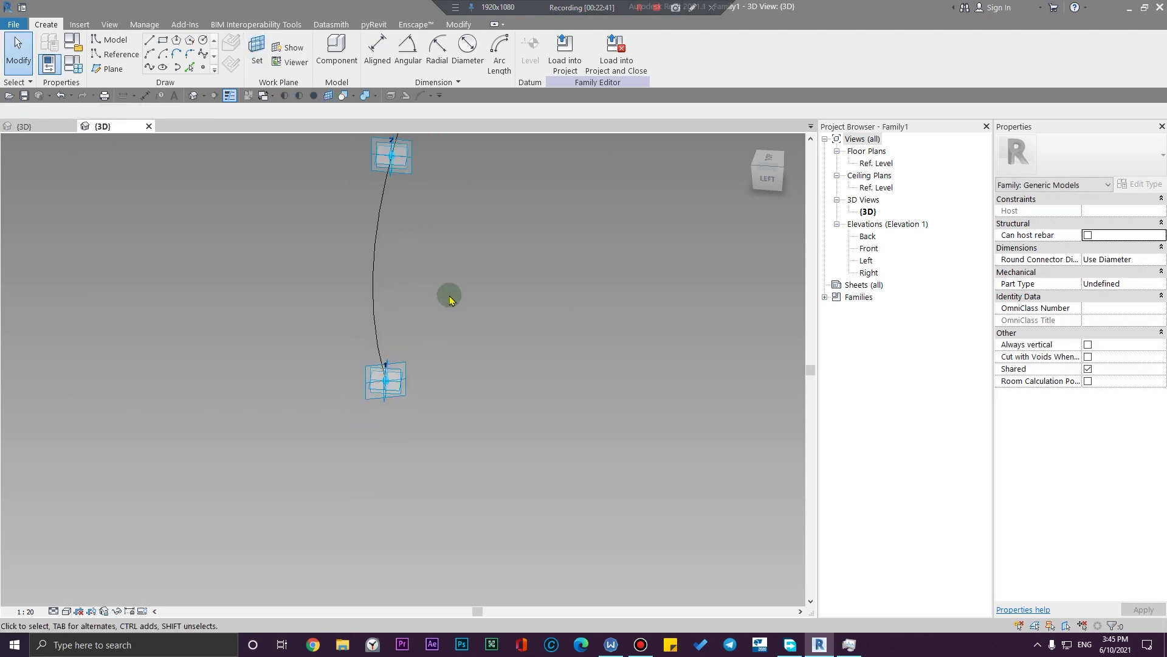
{"action": "middle_click_drag", "start_coordinate": [449, 298], "coordinate": [415, 486]}
{"action": "scroll", "coordinate": [456, 438], "scroll_direction": "down", "scroll_amount": 2}
{"action": "scroll", "coordinate": [465, 470], "scroll_direction": "down", "scroll_amount": 1}
{"action": "middle_click_drag", "start_coordinate": [474, 510], "coordinate": [382, 478]}
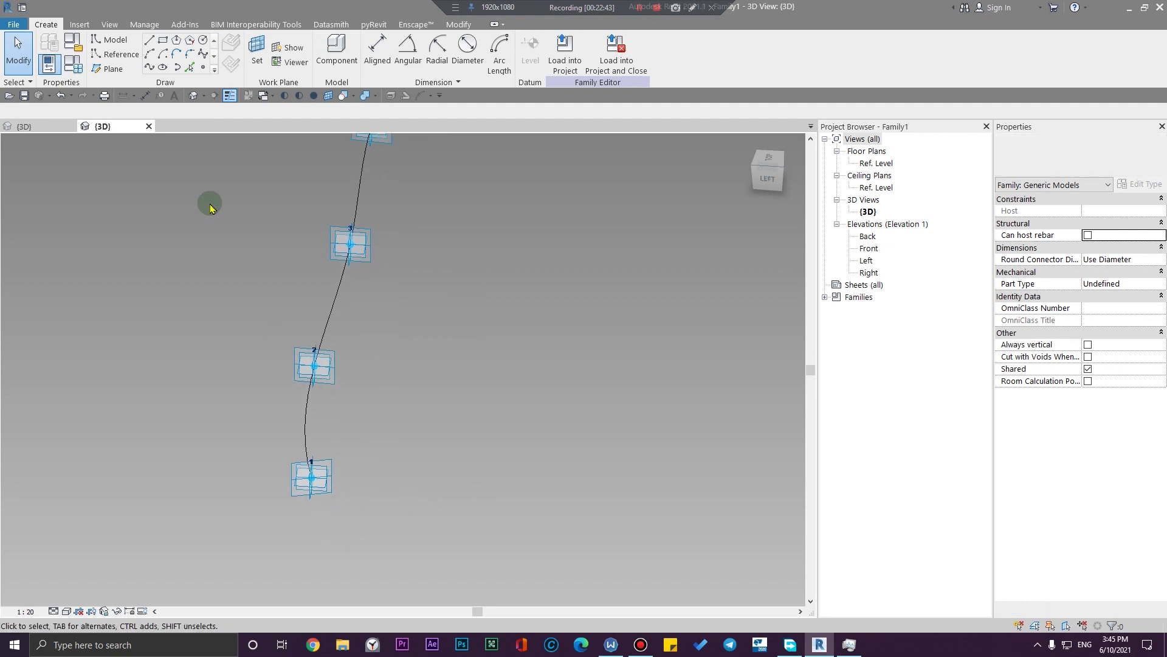
{"action": "left_click", "coordinate": [167, 44]}
{"action": "scroll", "coordinate": [318, 541], "scroll_direction": "up", "scroll_amount": 3}
{"action": "middle_click_drag", "start_coordinate": [299, 350], "coordinate": [367, 467]}
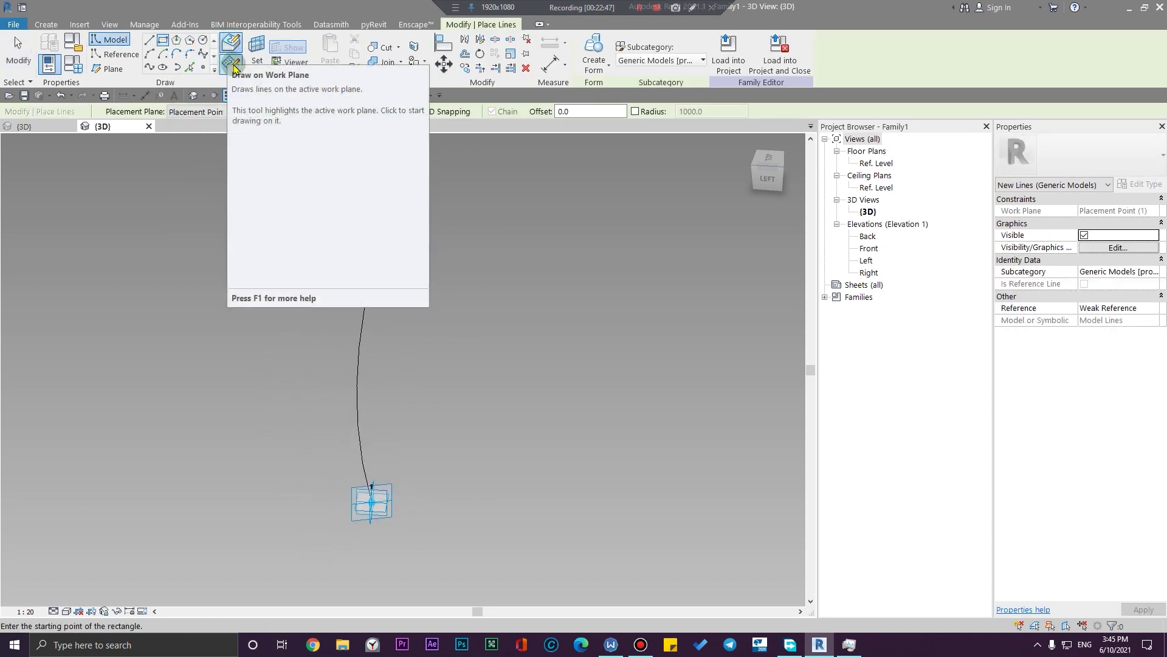
{"action": "left_click", "coordinate": [234, 67]}
{"action": "scroll", "coordinate": [357, 540], "scroll_direction": "up", "scroll_amount": 2}
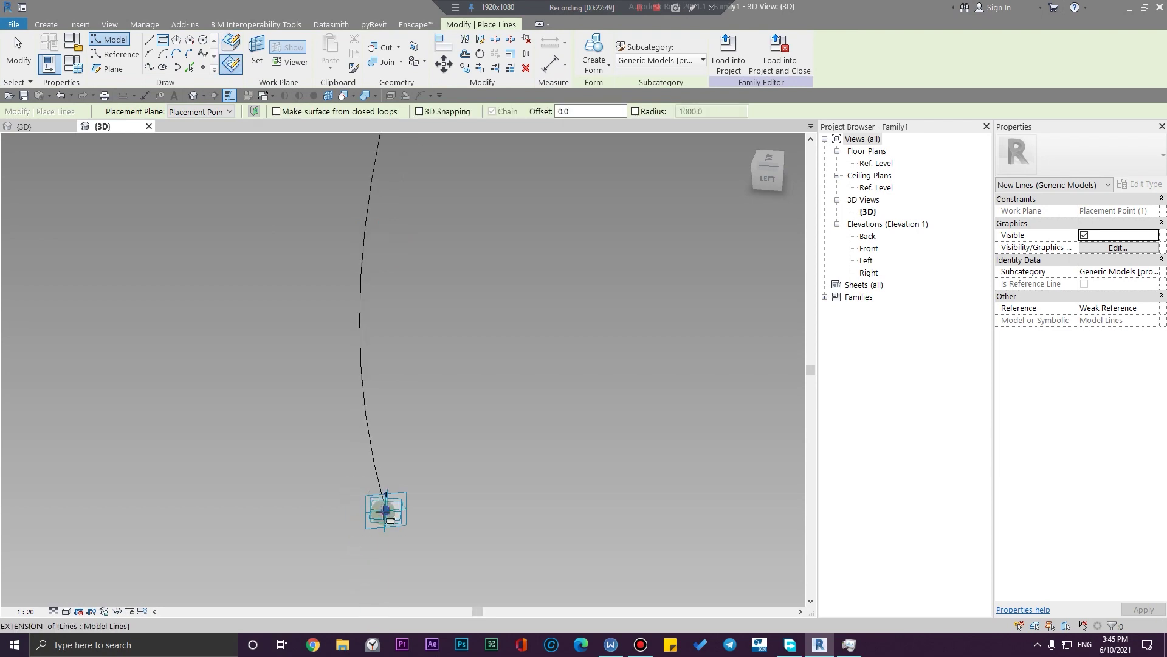
{"action": "left_click", "coordinate": [385, 495]}
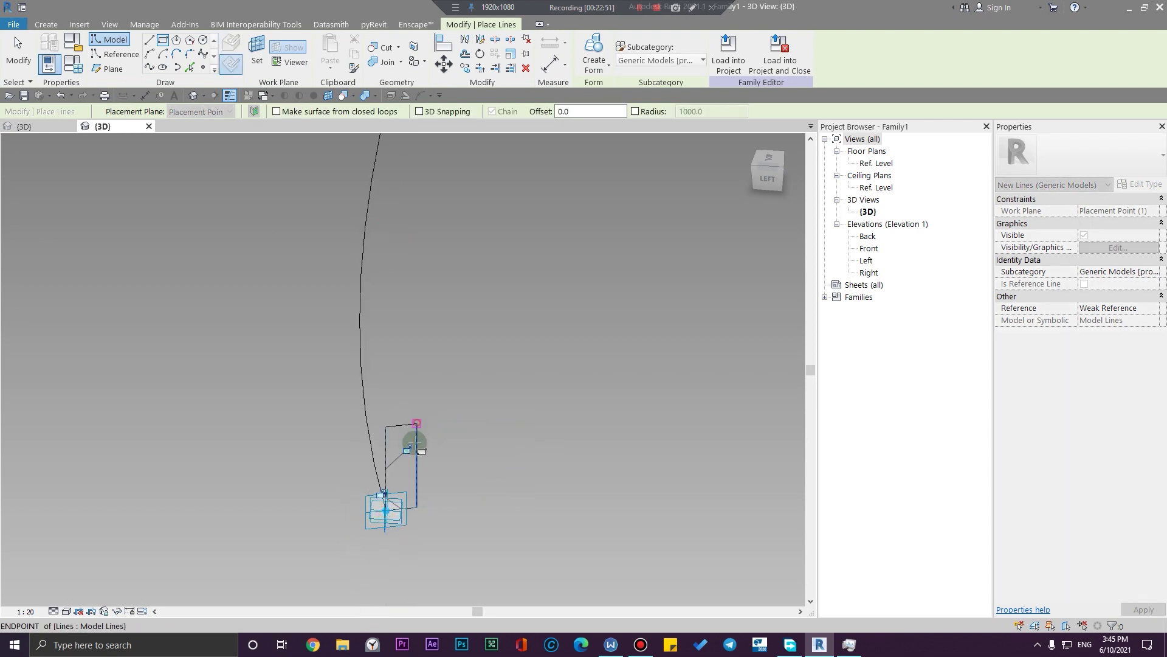
{"action": "key", "text": "Escape"}
Add an aligned dimension between the rectangle's lower and upper edges, placed beside it beyond the spline
{"action": "scroll", "coordinate": [384, 511], "scroll_direction": "up", "scroll_amount": 4}
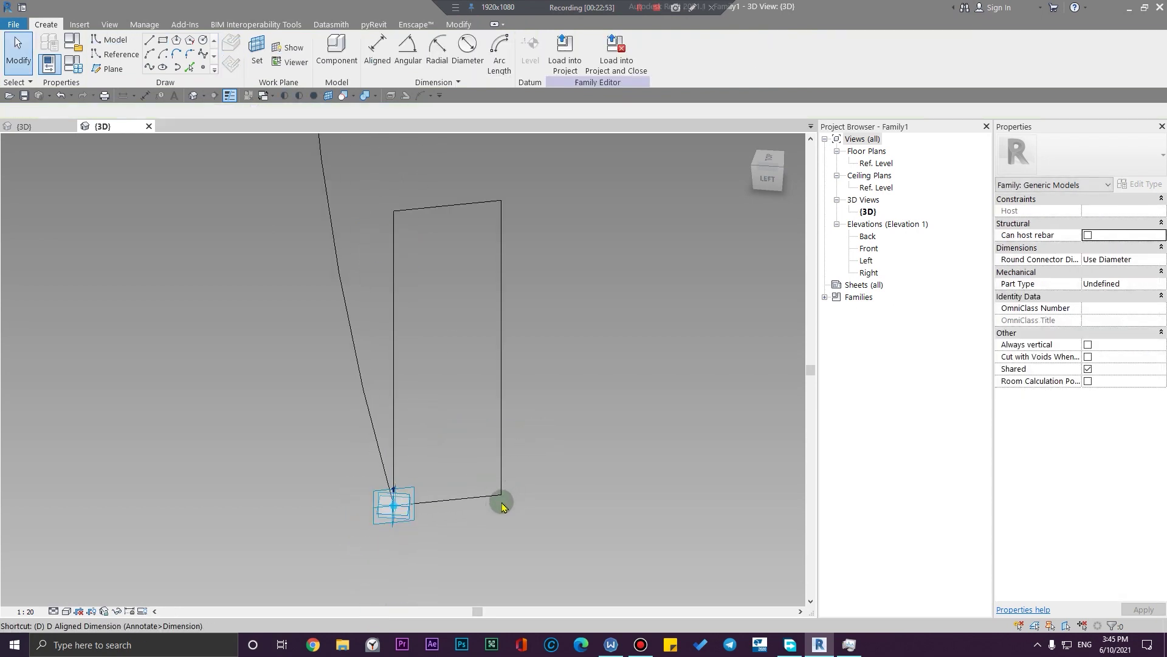
{"action": "key", "text": "i"}
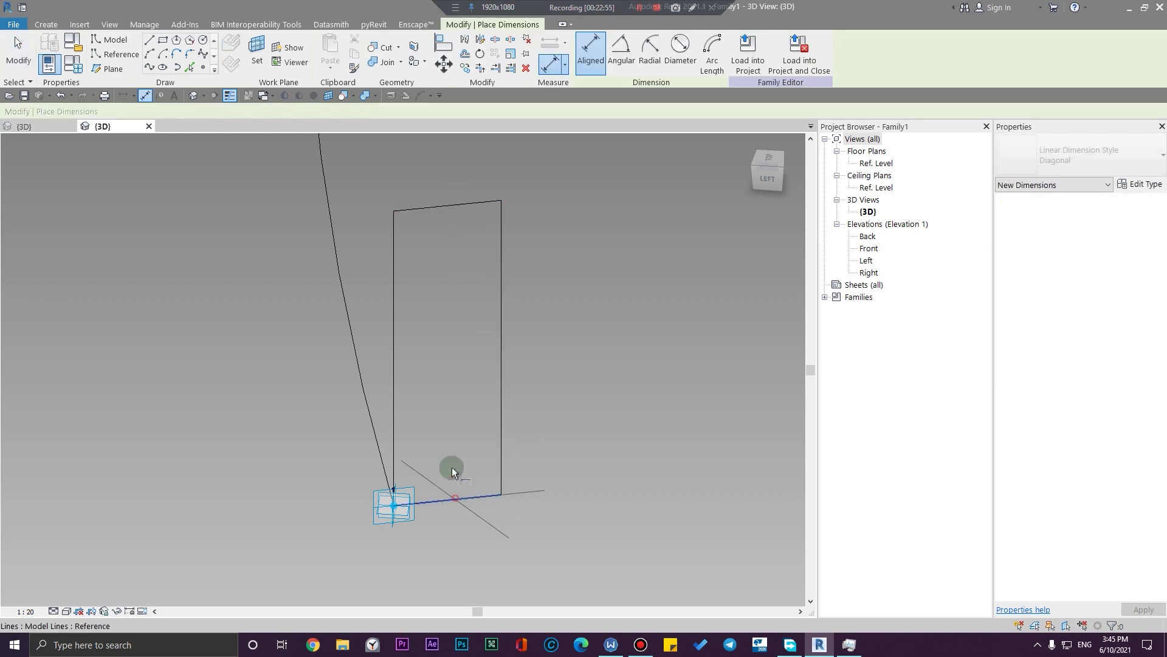
{"action": "left_click", "coordinate": [451, 467]}
{"action": "left_click", "coordinate": [454, 203]}
{"action": "left_click", "coordinate": [242, 243]}
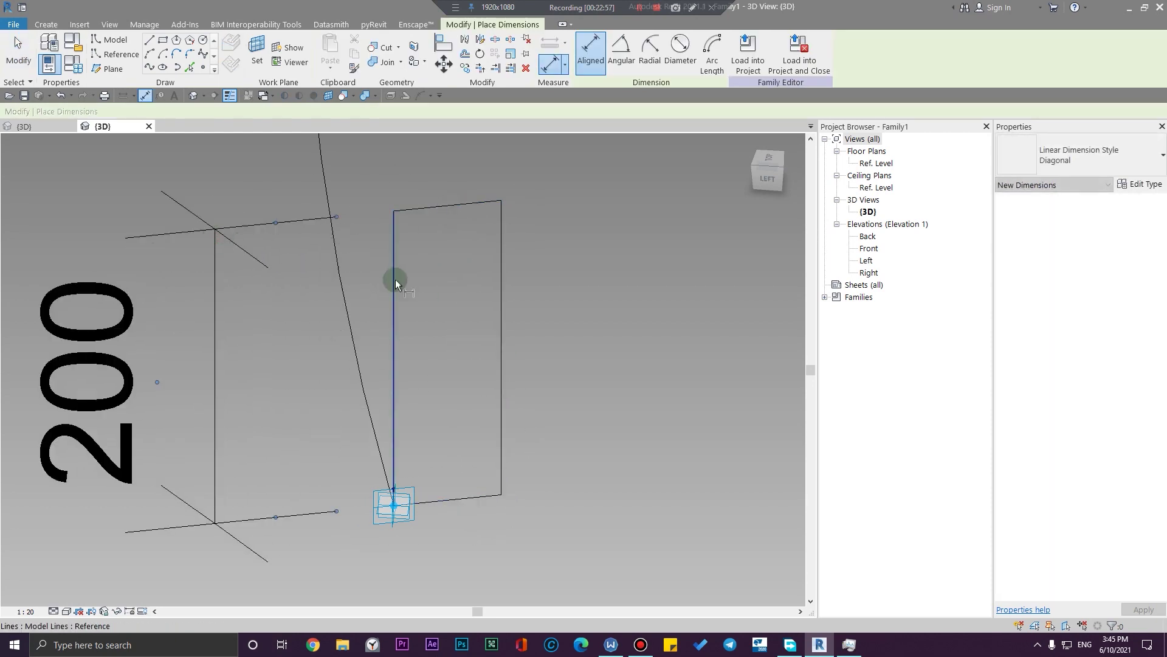
Add an aligned dimension between the rectangle's two vertical edges, placed above it, and set the view scale to 1:10
{"action": "left_click", "coordinate": [396, 282]}
{"action": "scroll", "coordinate": [507, 281], "scroll_direction": "down", "scroll_amount": 3}
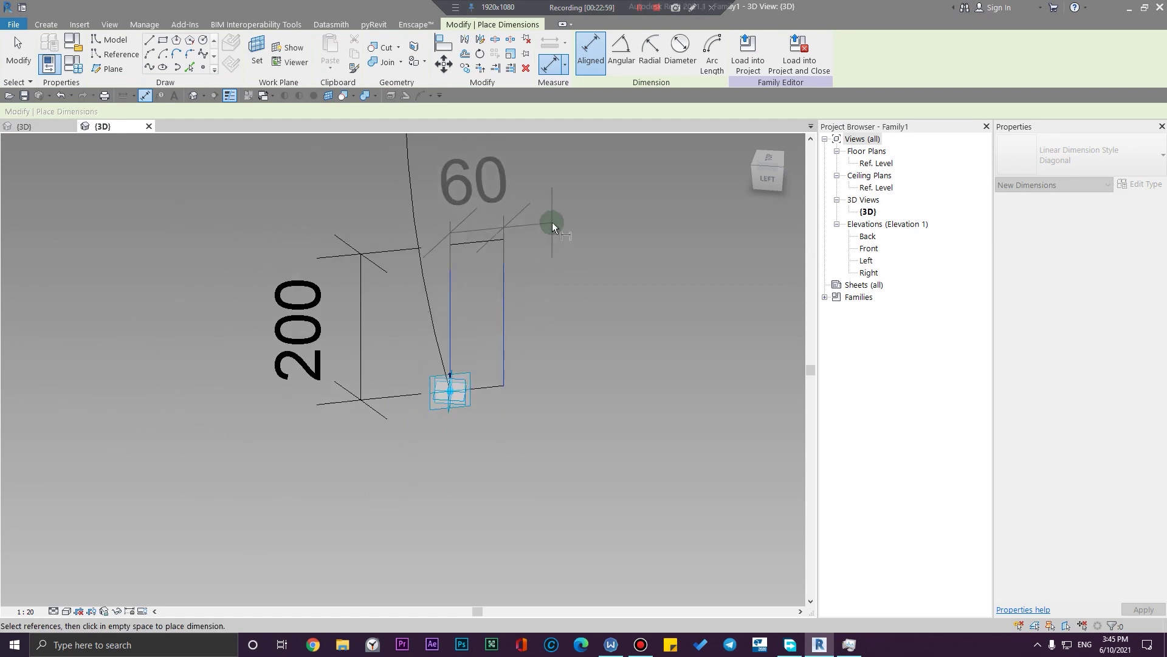
{"action": "key", "text": "Escape"}
{"action": "key", "text": "Escape"}
{"action": "left_click", "coordinate": [25, 611]}
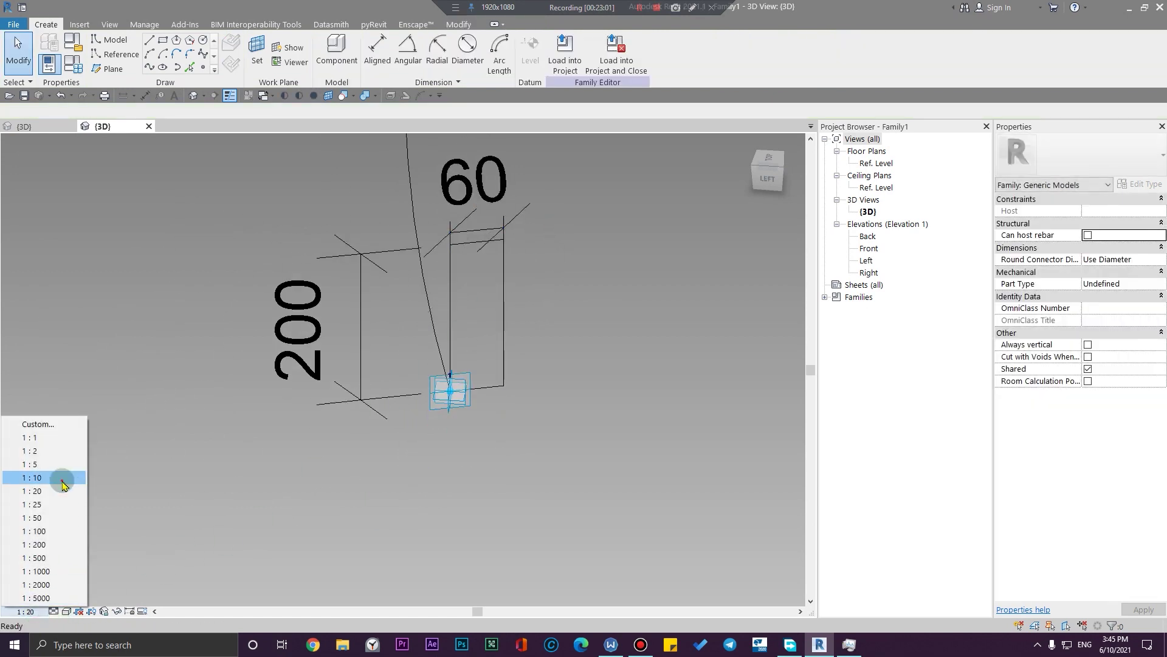
{"action": "left_click", "coordinate": [63, 477]}
Label the rectangle's vertical dimension with a new family type parameter named Height
{"action": "mouse_move", "coordinate": [517, 477]}
{"action": "middle_mouse_down"}
{"action": "mouse_move", "coordinate": [555, 464]}
{"action": "mouse_move", "coordinate": [508, 339]}
{"action": "mouse_move", "coordinate": [453, 510]}
{"action": "middle_mouse_up"}
{"action": "left_click", "coordinate": [288, 439]}
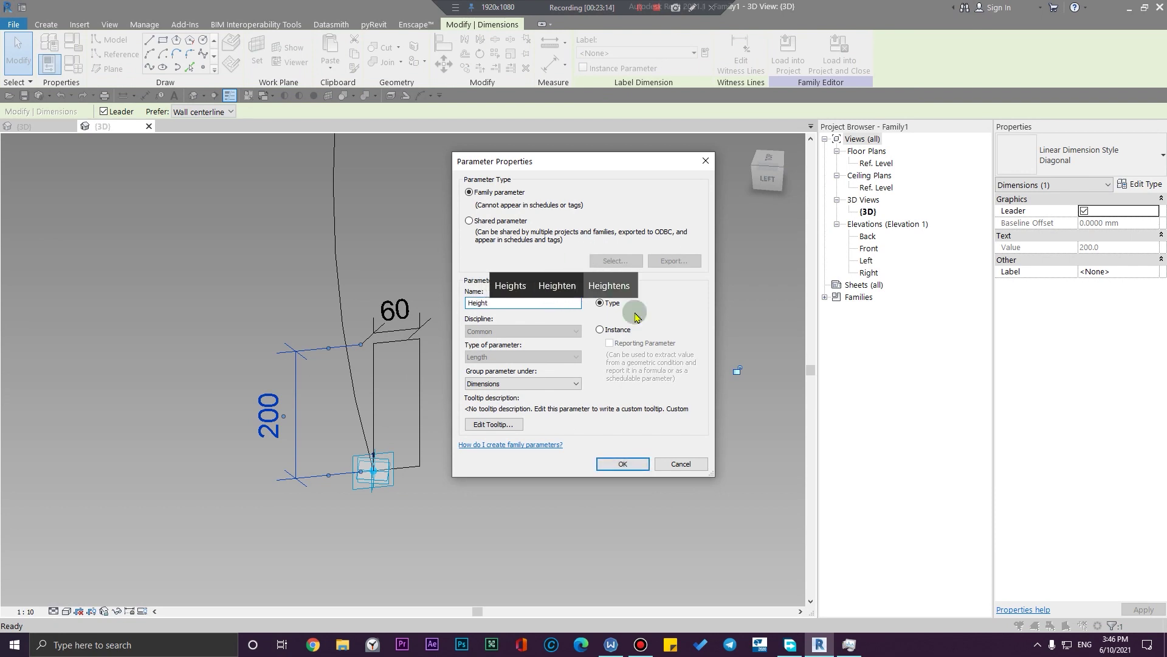
{"action": "left_click", "coordinate": [623, 464]}
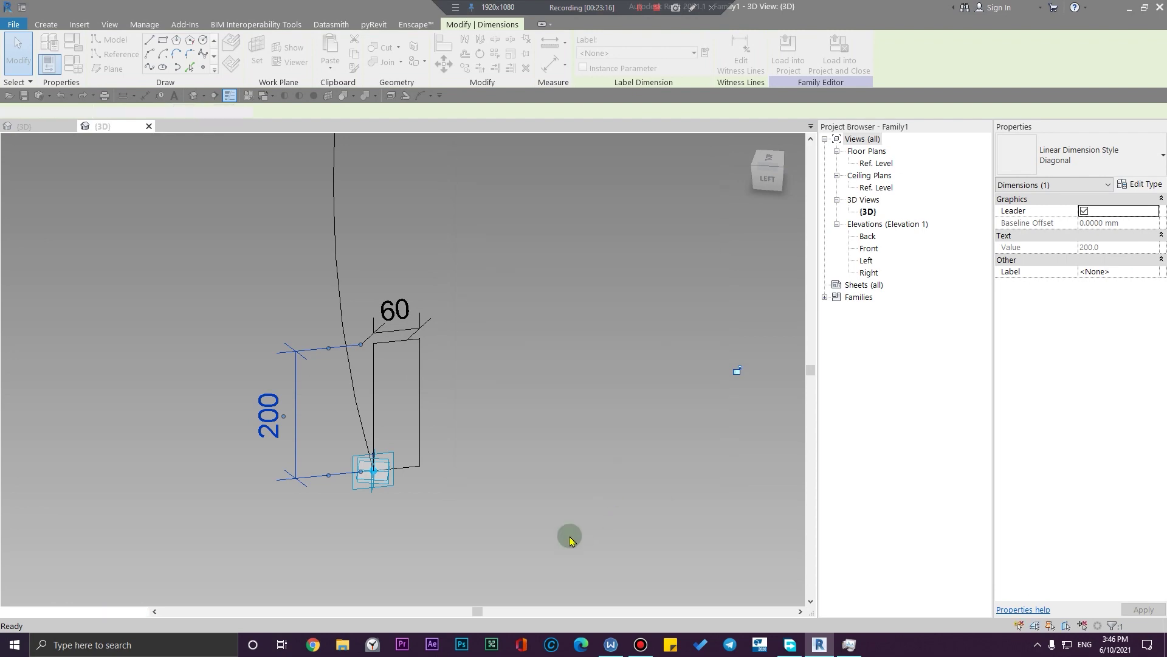
{"action": "left_click", "coordinate": [568, 538]}
Label the rectangle's horizontal dimension with a new family type parameter named Widrh
{"action": "left_click", "coordinate": [398, 307]}
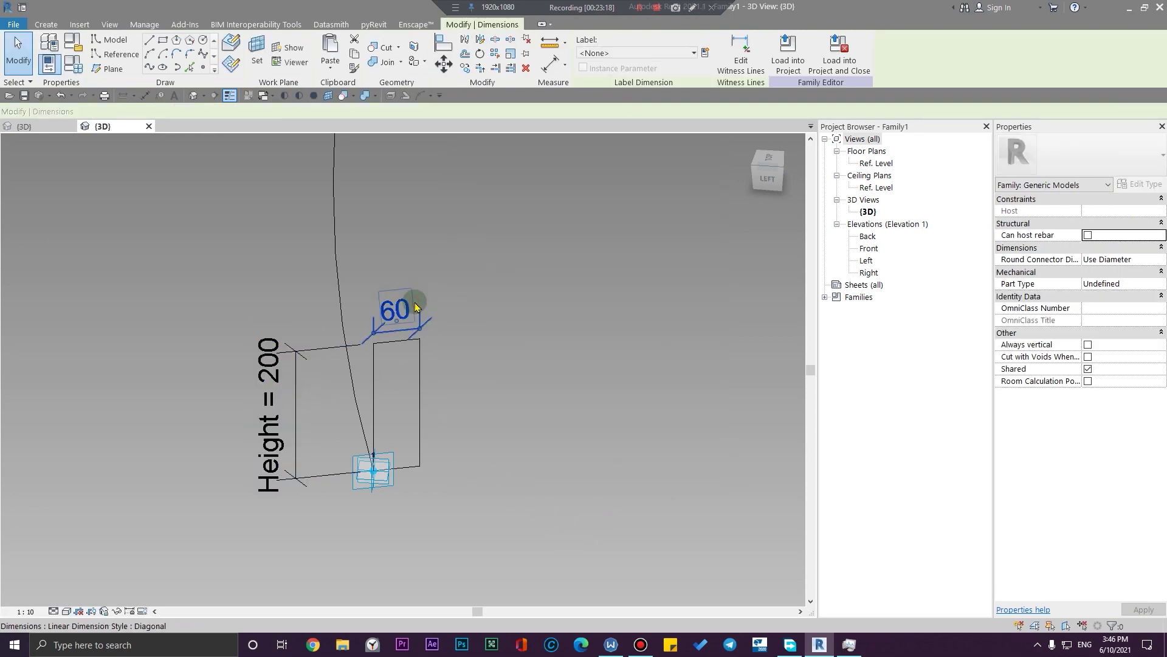
{"action": "left_click", "coordinate": [704, 54]}
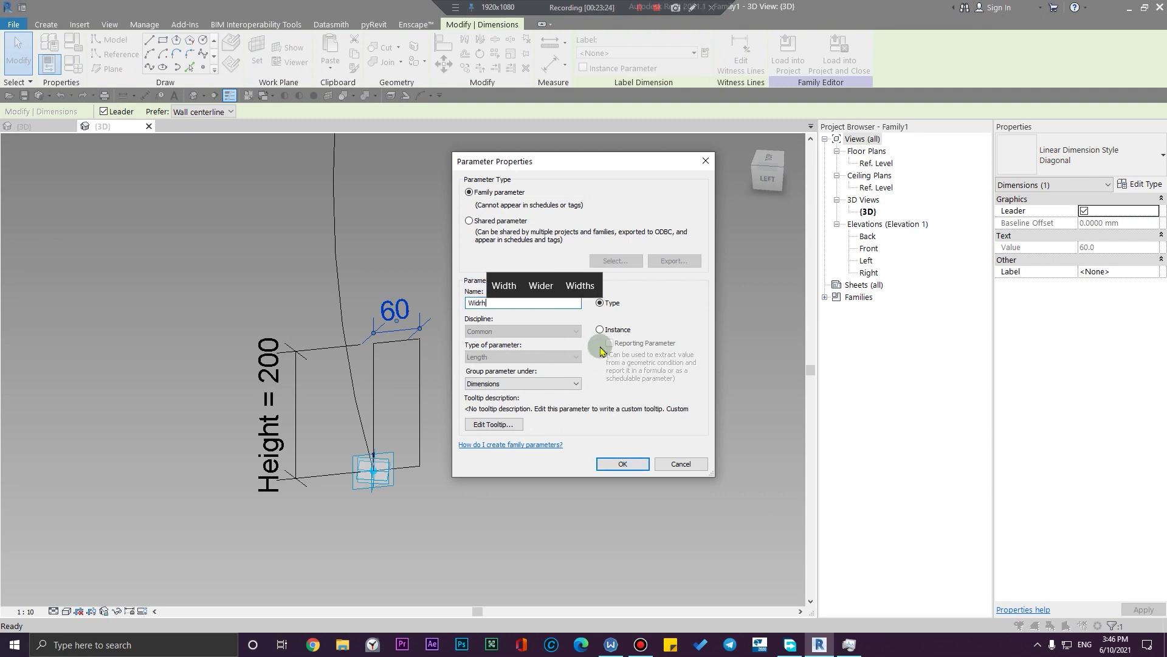
{"action": "left_click", "coordinate": [619, 468]}
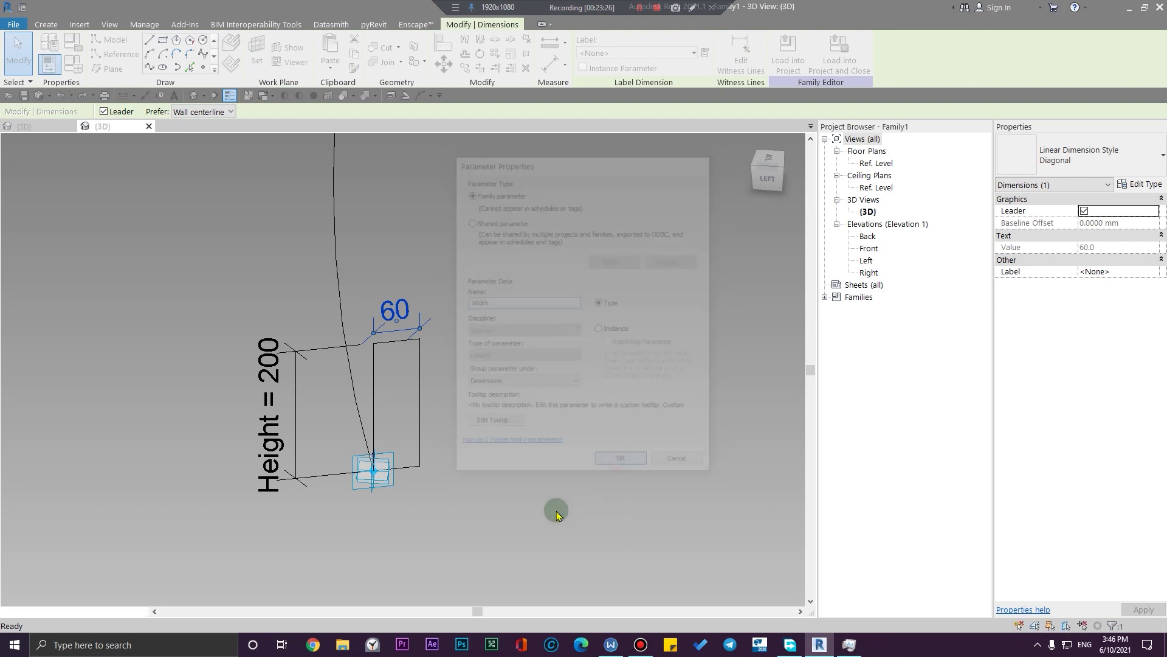
{"action": "left_click", "coordinate": [554, 511]}
Try to create a form from the rectangle at adaptive point 1 and the spline
{"action": "left_click", "coordinate": [509, 466]}
{"action": "scroll", "coordinate": [509, 463], "scroll_direction": "down", "scroll_amount": 3}
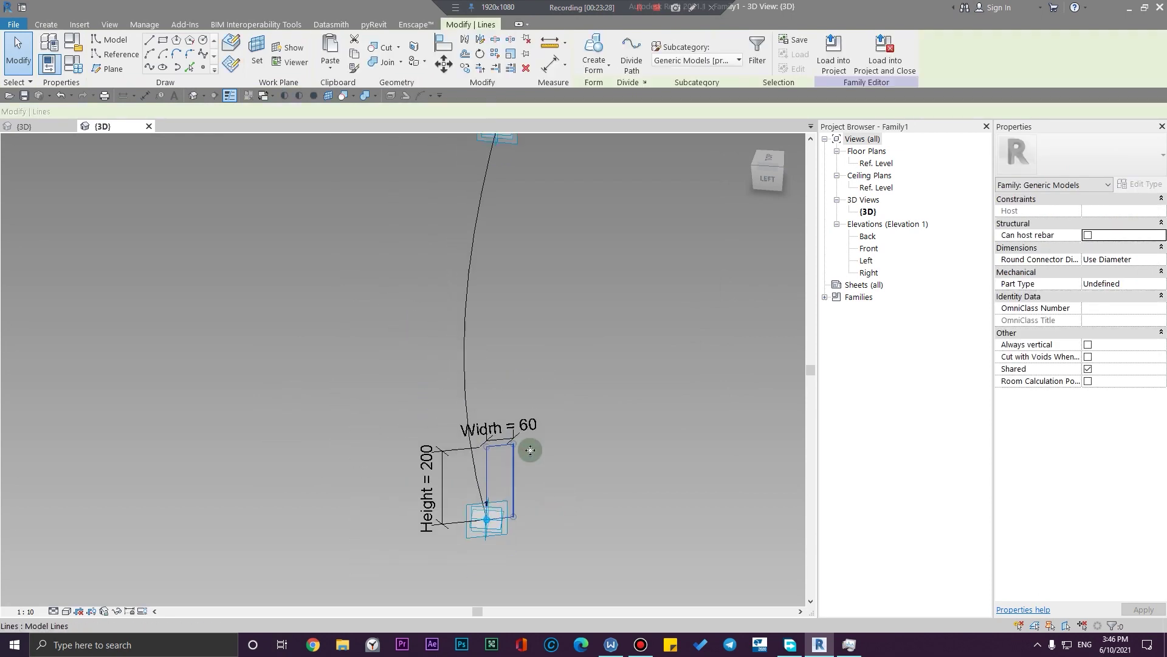
{"action": "middle_click_drag", "start_coordinate": [624, 328], "coordinate": [571, 473]}
{"action": "left_click", "coordinate": [428, 372], "text": "ctrl"}
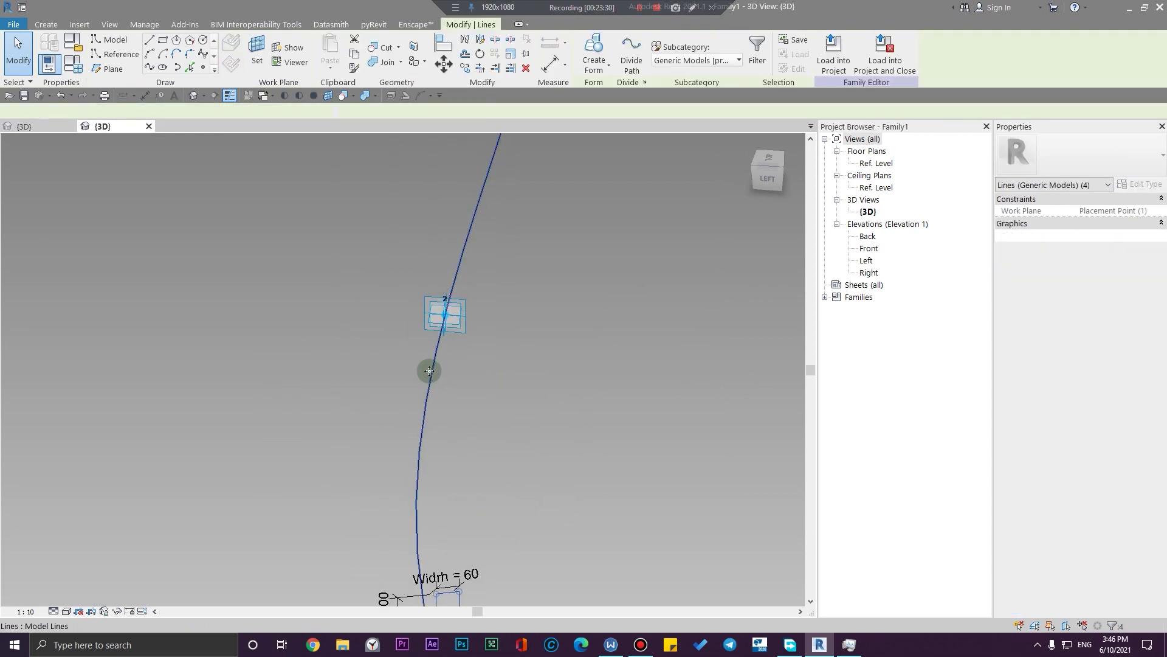
{"action": "left_click", "coordinate": [593, 49]}
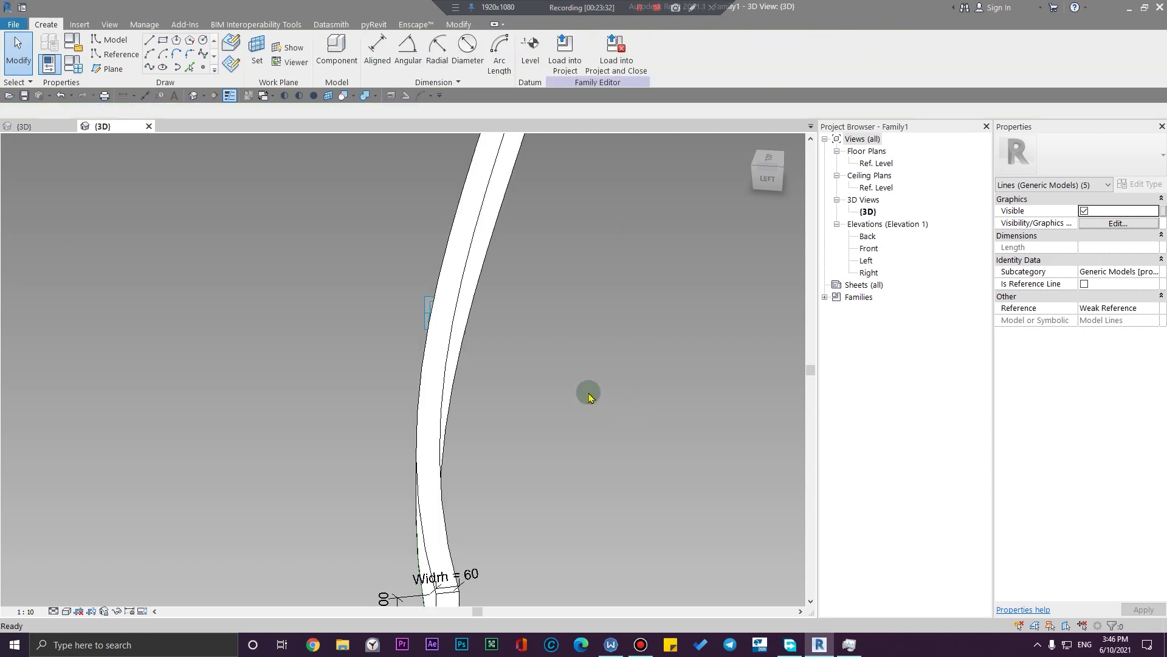
Set the Height parameter to 400 in the family types and apply it to the form
{"action": "middle_click_drag", "start_coordinate": [589, 391], "coordinate": [565, 461], "text": "shift"}
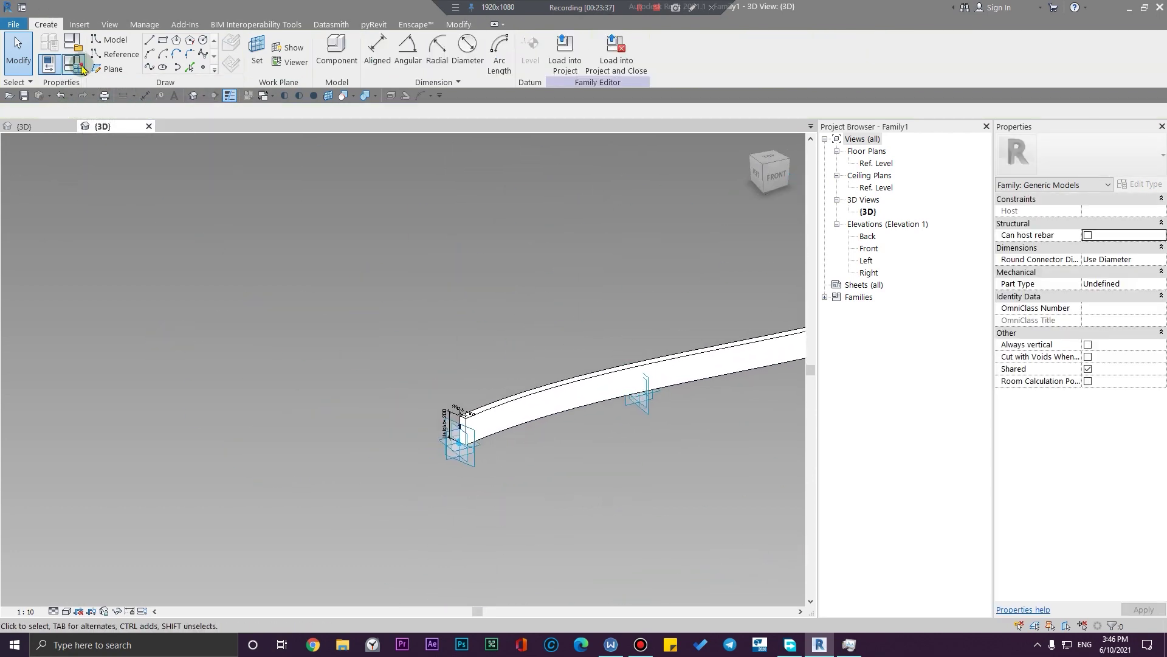
{"action": "left_click", "coordinate": [81, 67]}
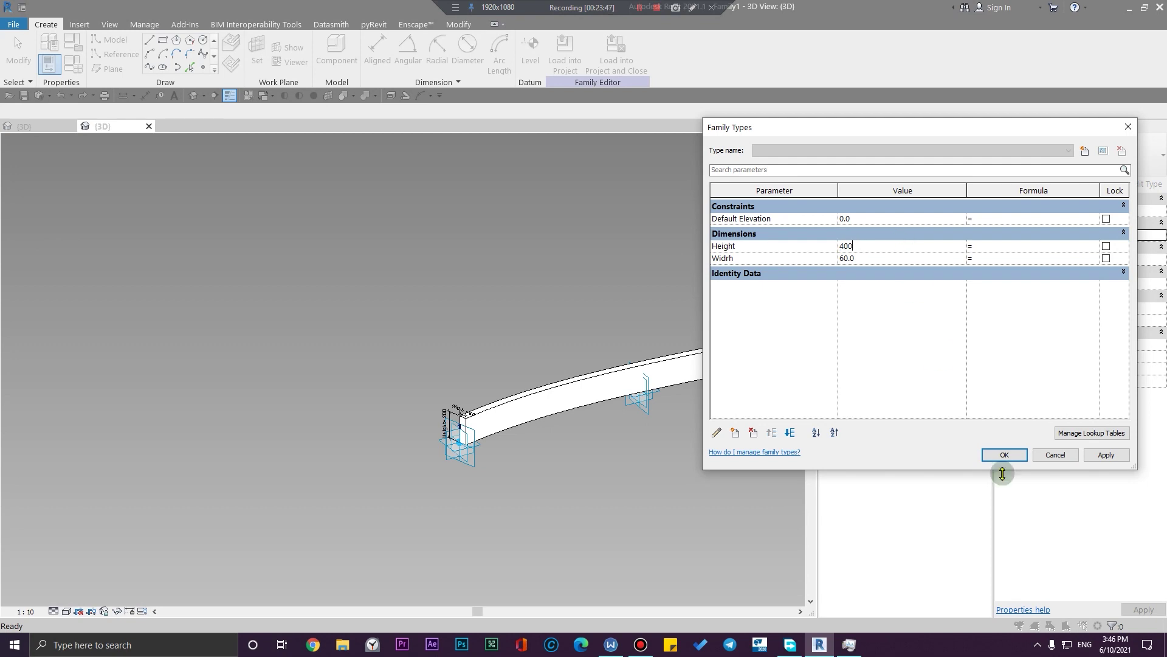
{"action": "left_click", "coordinate": [1112, 461]}
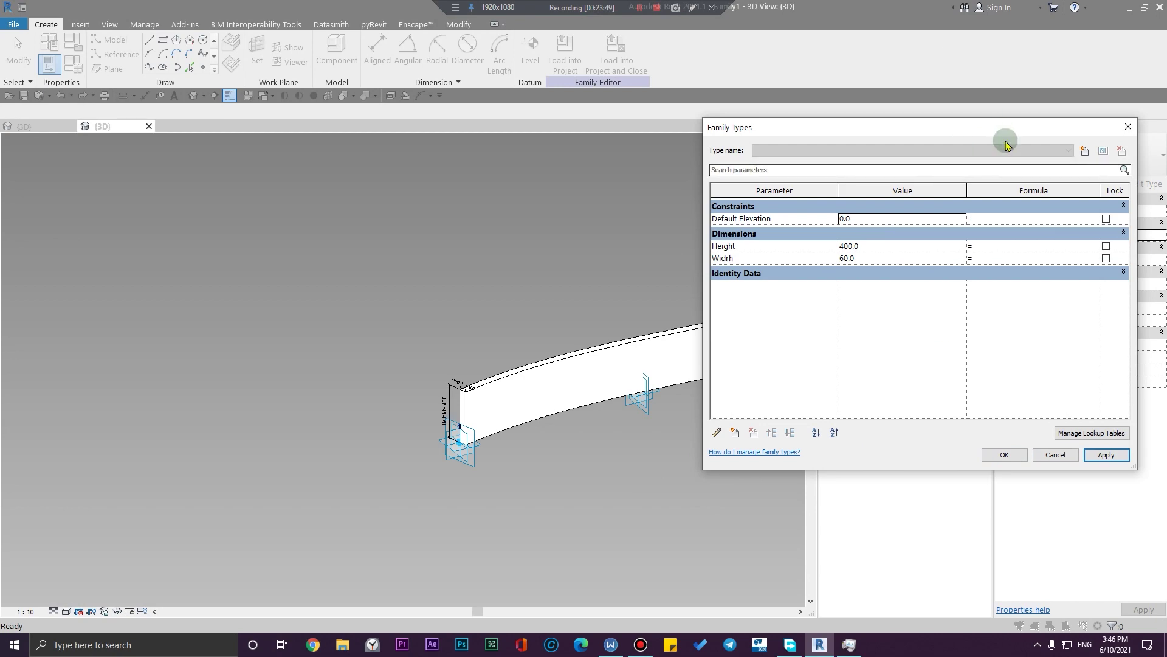
{"action": "left_click_drag", "start_coordinate": [1006, 143], "coordinate": [213, 179]}
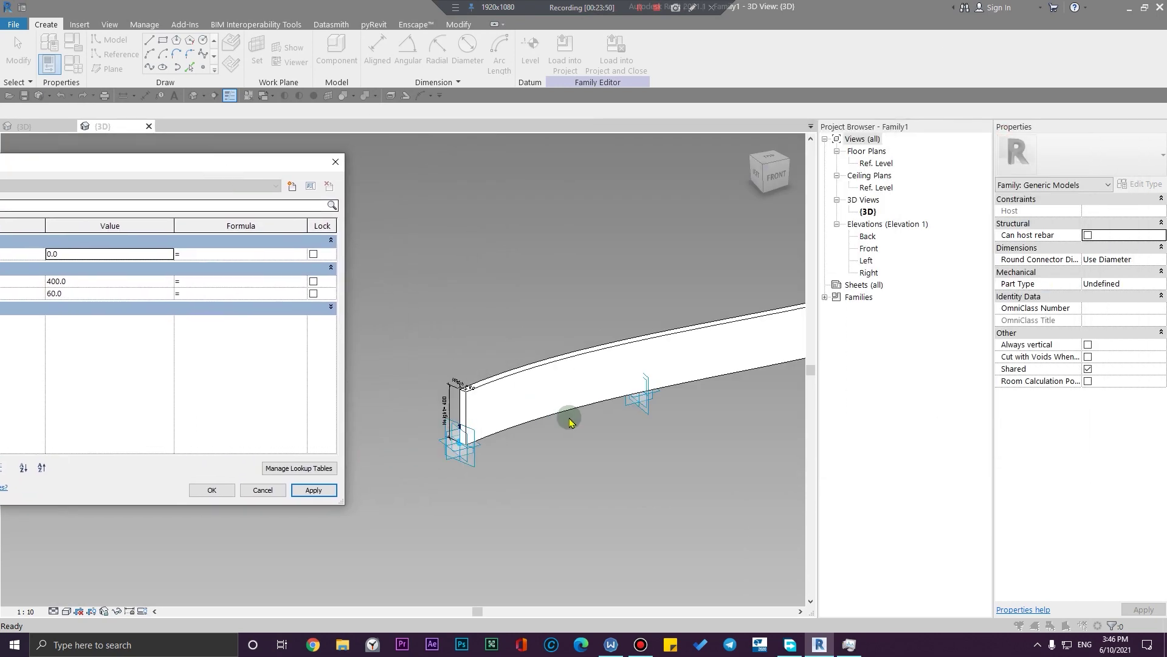
{"action": "left_click", "coordinate": [203, 497]}
Examine the form along the spline, especially its end at adaptive point 21, from several angles
{"action": "scroll", "coordinate": [603, 519], "scroll_direction": "down", "scroll_amount": 7}
{"action": "middle_click_drag", "start_coordinate": [652, 493], "coordinate": [295, 456]}
{"action": "scroll", "coordinate": [503, 394], "scroll_direction": "up", "scroll_amount": 3}
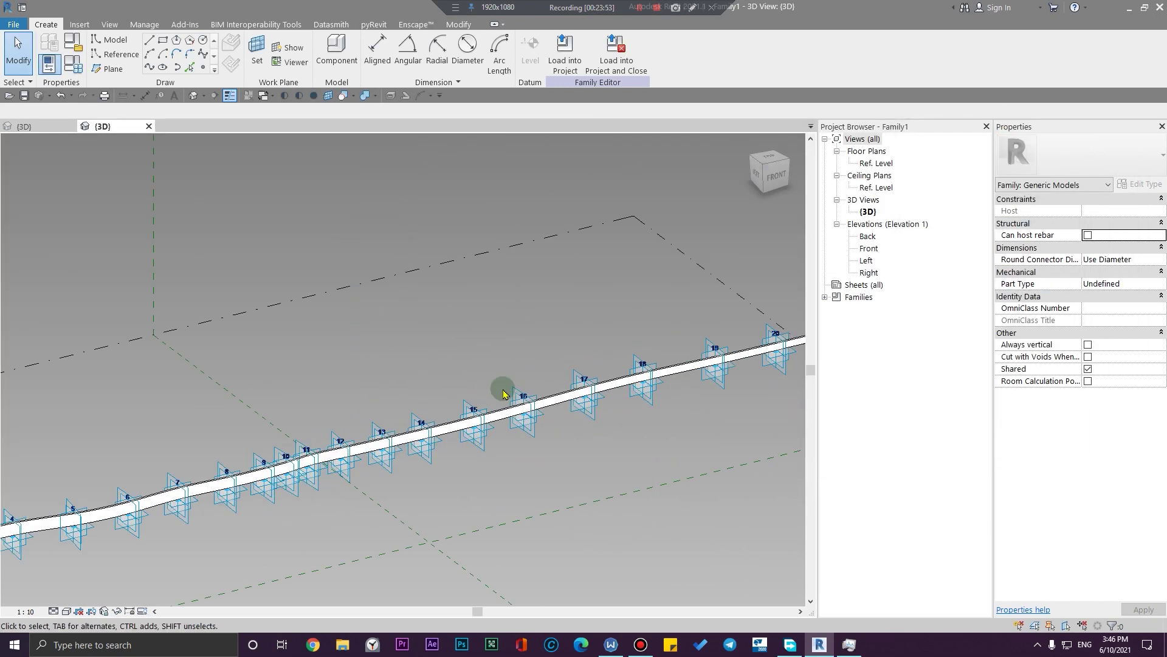
{"action": "scroll", "coordinate": [540, 391], "scroll_direction": "up", "scroll_amount": 5}
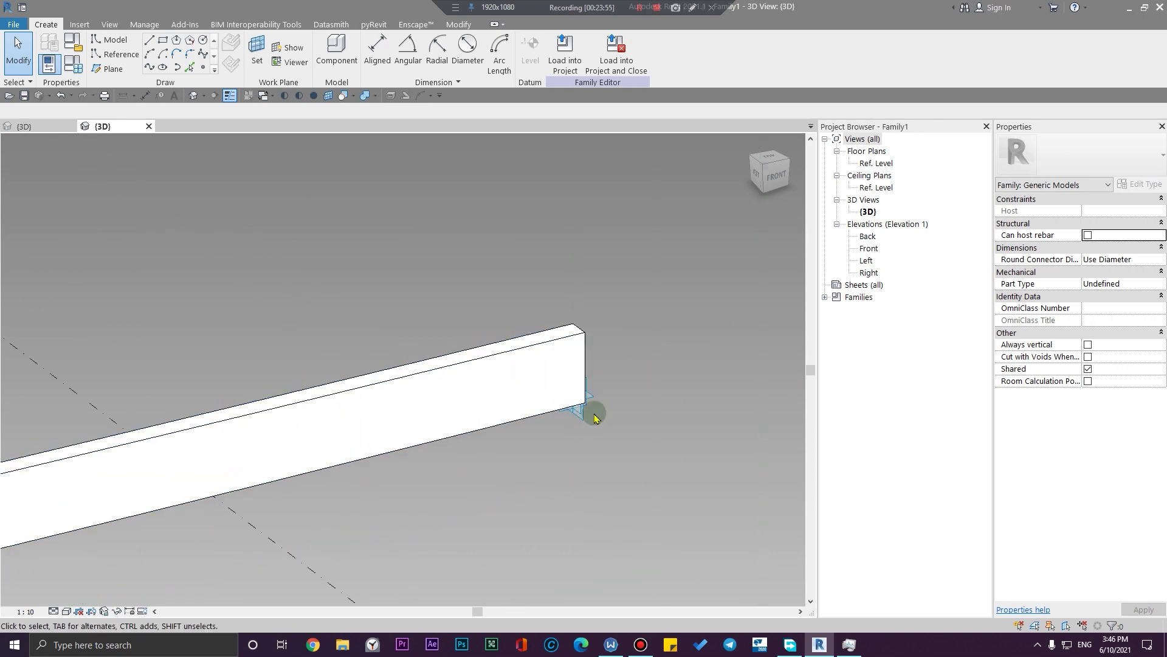
{"action": "scroll", "coordinate": [594, 417], "scroll_direction": "down", "scroll_amount": 5}
{"action": "middle_click_drag", "start_coordinate": [293, 479], "coordinate": [502, 394]}
{"action": "scroll", "coordinate": [339, 377], "scroll_direction": "up", "scroll_amount": 4}
{"action": "scroll", "coordinate": [430, 425], "scroll_direction": "down", "scroll_amount": 1}
{"action": "middle_click_drag", "start_coordinate": [593, 495], "coordinate": [323, 541]}
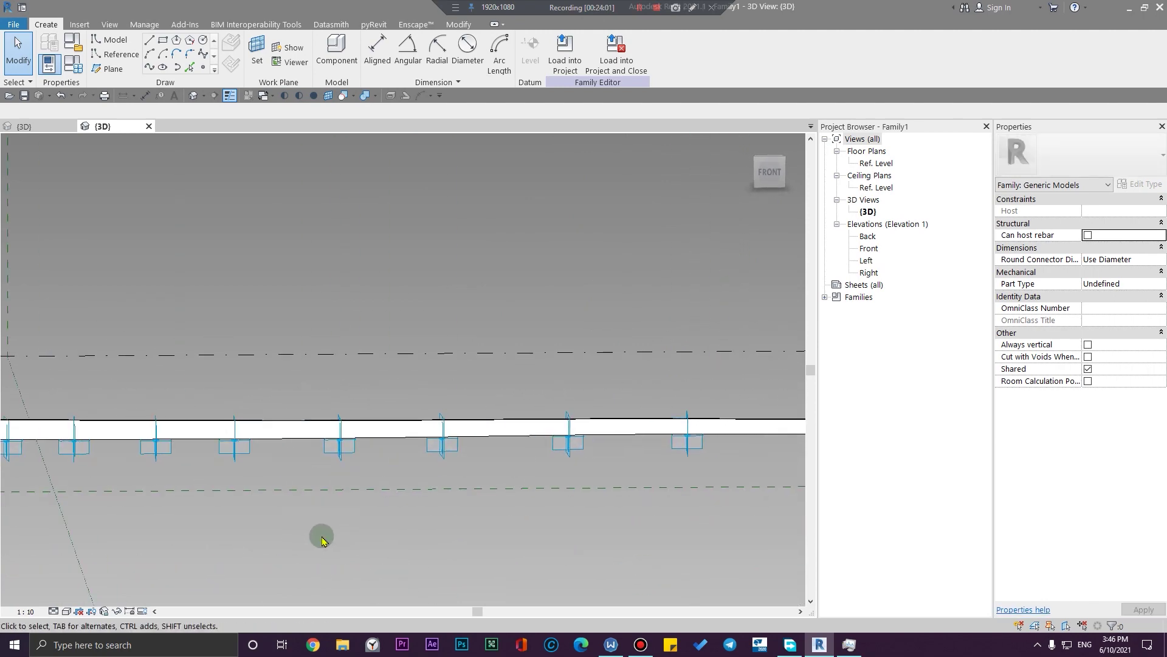
{"action": "scroll", "coordinate": [554, 472], "scroll_direction": "down", "scroll_amount": 4}
{"action": "middle_click_drag", "start_coordinate": [736, 499], "coordinate": [865, 470]}
{"action": "middle_click_drag", "start_coordinate": [474, 504], "coordinate": [606, 536], "text": "shift"}
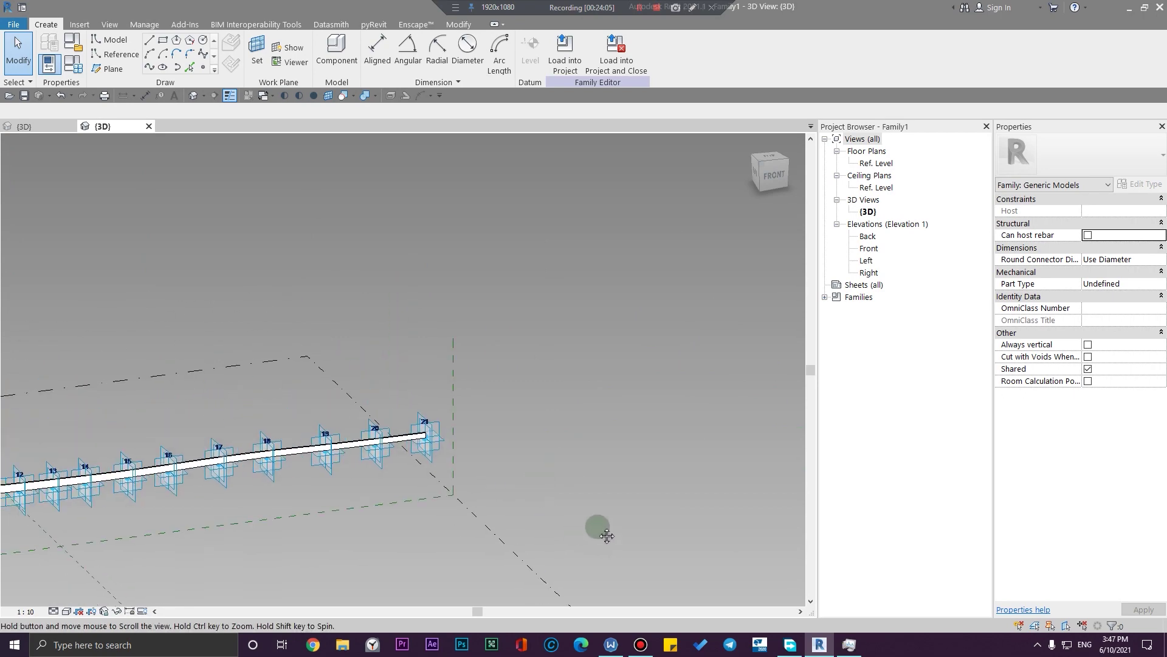
{"action": "scroll", "coordinate": [378, 432], "scroll_direction": "up", "scroll_amount": 10}
{"action": "scroll", "coordinate": [520, 471], "scroll_direction": "down", "scroll_amount": 2}
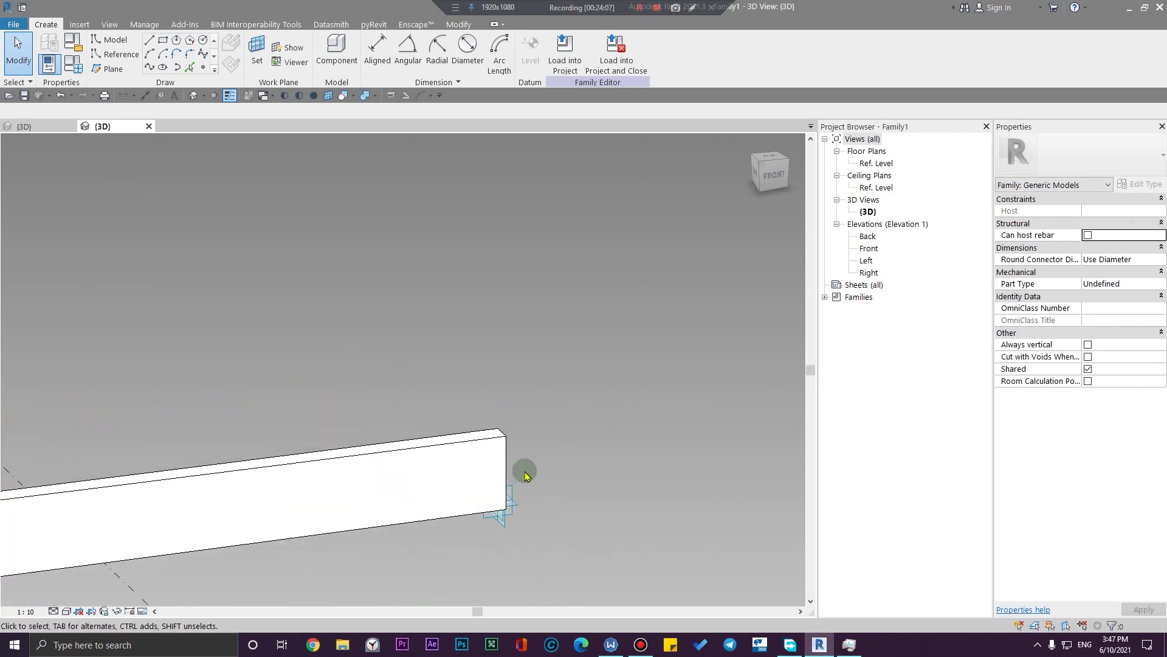
{"action": "scroll", "coordinate": [526, 474], "scroll_direction": "down", "scroll_amount": 5}
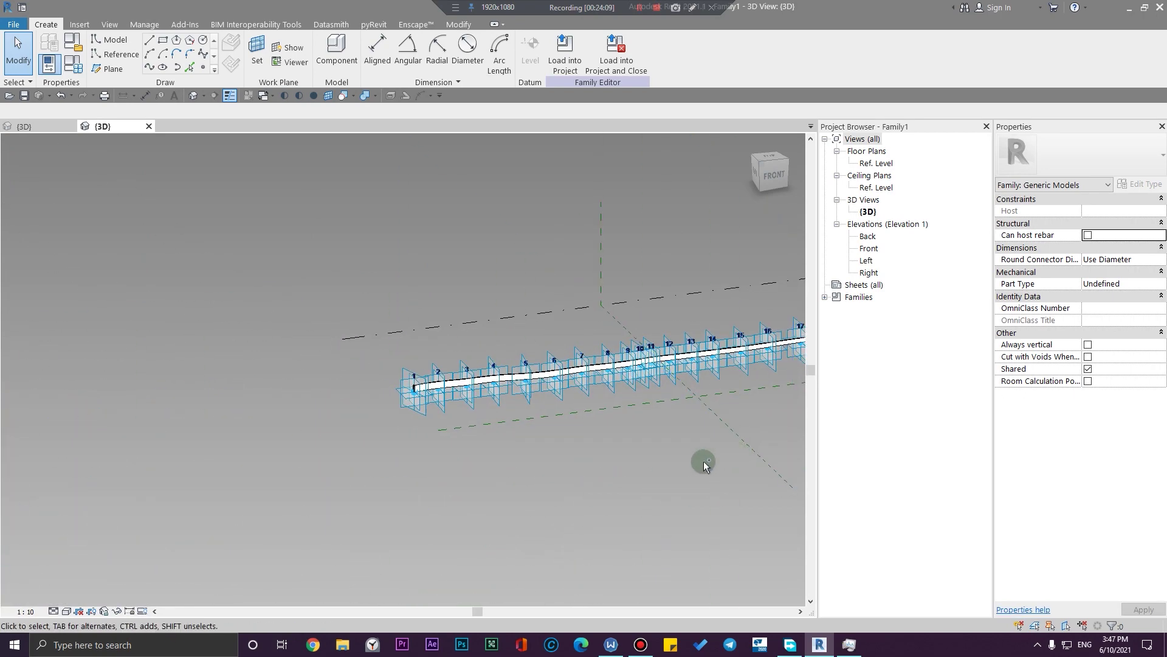
Undo the Height change and the creation of the form along the spline
{"action": "scroll", "coordinate": [543, 446], "scroll_direction": "up", "scroll_amount": 4}
{"action": "scroll", "coordinate": [530, 437], "scroll_direction": "up", "scroll_amount": 4}
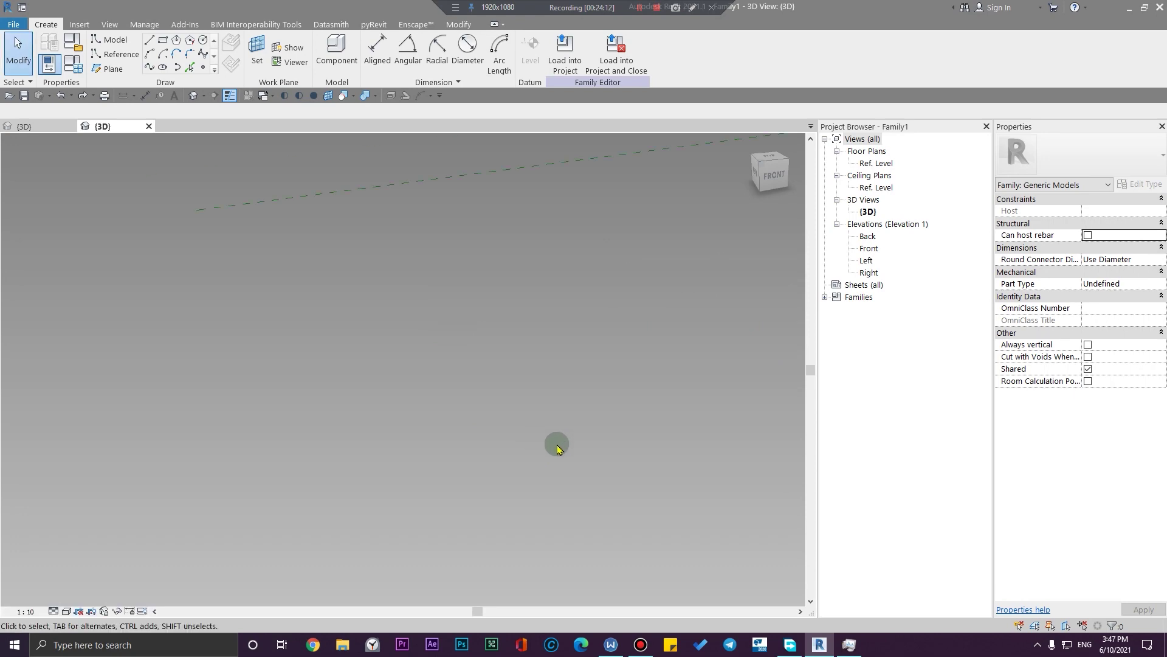
{"action": "scroll", "coordinate": [557, 448], "scroll_direction": "down", "scroll_amount": 4}
{"action": "scroll", "coordinate": [397, 551], "scroll_direction": "up", "scroll_amount": 3}
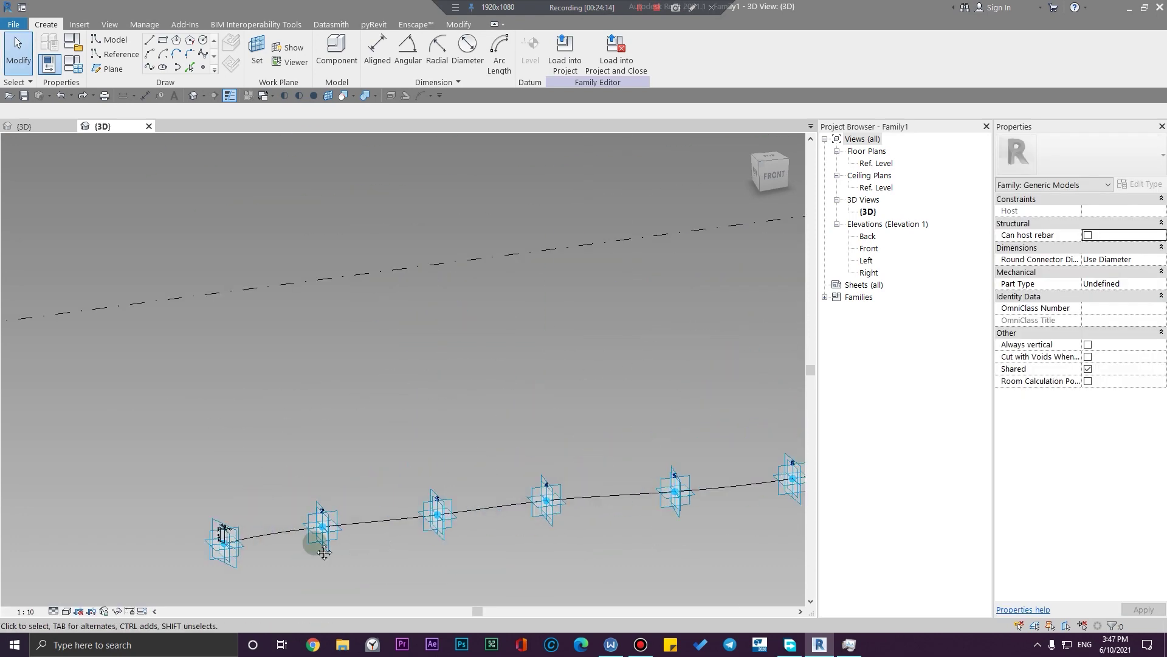
Set the work plane to the vertical reference plane of adaptive point 21, at the far end of the spline
{"action": "middle_click_drag", "start_coordinate": [314, 543], "coordinate": [24, 550]}
{"action": "middle_click_drag", "start_coordinate": [662, 484], "coordinate": [292, 484]}
{"action": "middle_click_drag", "start_coordinate": [642, 444], "coordinate": [730, 420], "text": "shift"}
{"action": "middle_click_drag", "start_coordinate": [491, 153], "coordinate": [464, 490]}
{"action": "scroll", "coordinate": [288, 512], "scroll_direction": "up", "scroll_amount": 5}
{"action": "middle_click_drag", "start_coordinate": [338, 468], "coordinate": [360, 519]}
{"action": "left_click", "coordinate": [260, 47]}
{"action": "middle_click_drag", "start_coordinate": [228, 298], "coordinate": [368, 417]}
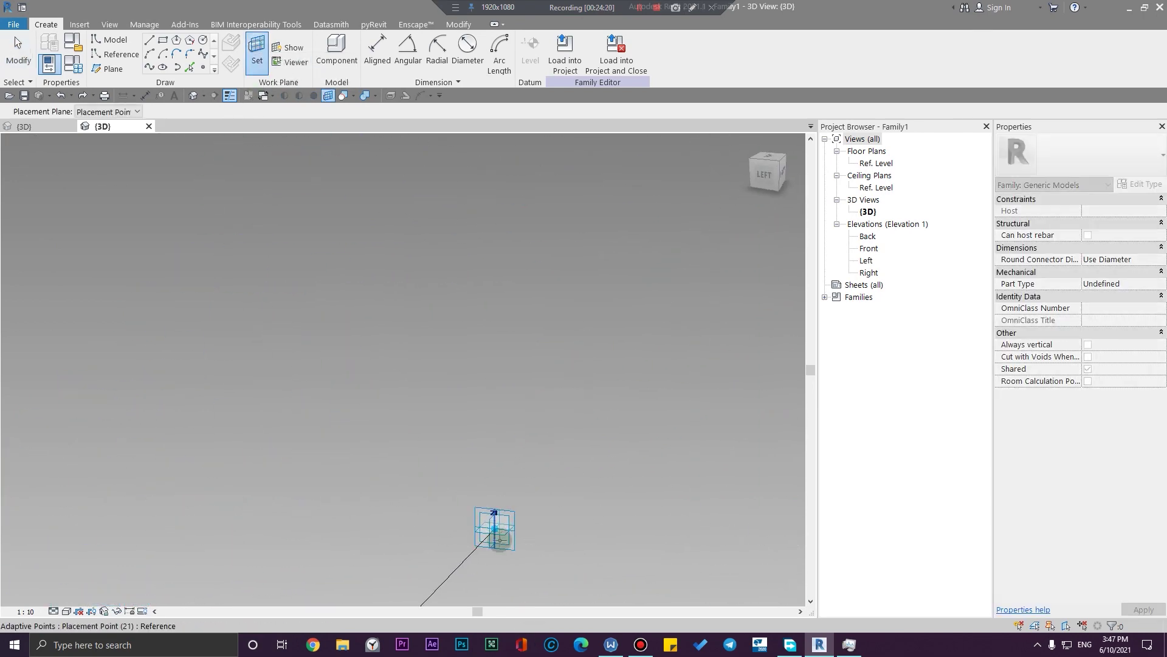
{"action": "middle_click_drag", "start_coordinate": [521, 578], "coordinate": [483, 508]}
{"action": "left_click", "coordinate": [468, 483]}
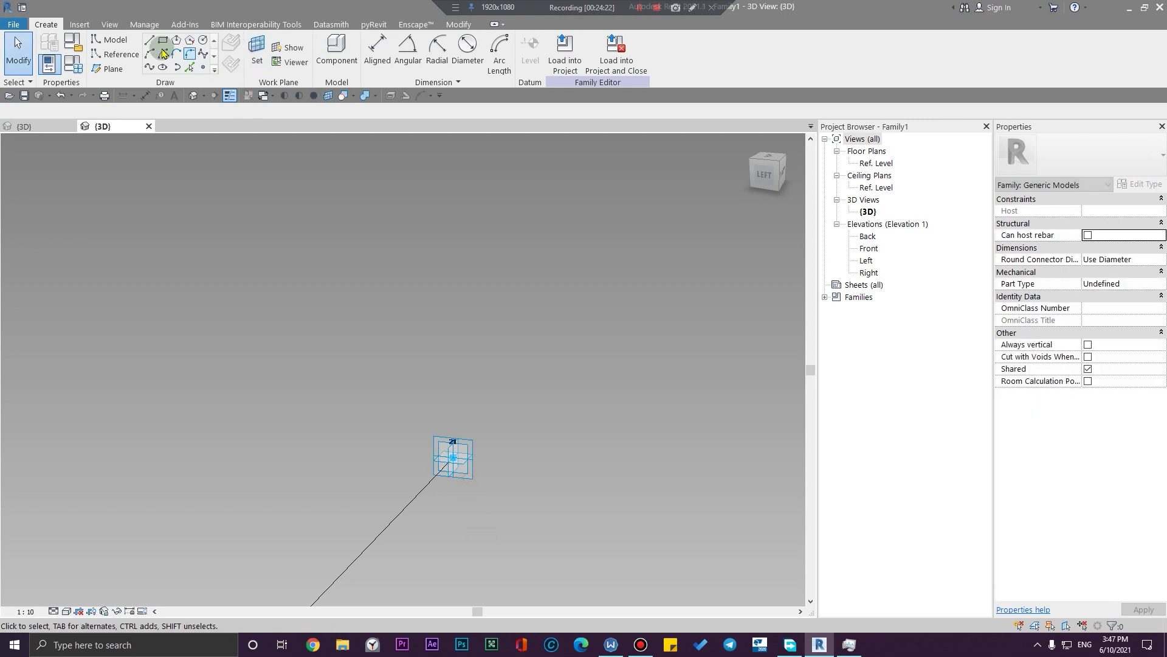
Draw a model line rectangle about 37 mm tall and 20 mm wide on adaptive point 21's work plane, starting at the point
{"action": "left_click", "coordinate": [163, 39]}
{"action": "middle_click_drag", "start_coordinate": [211, 222], "coordinate": [368, 366]}
{"action": "middle_click_drag", "start_coordinate": [586, 588], "coordinate": [336, 317]}
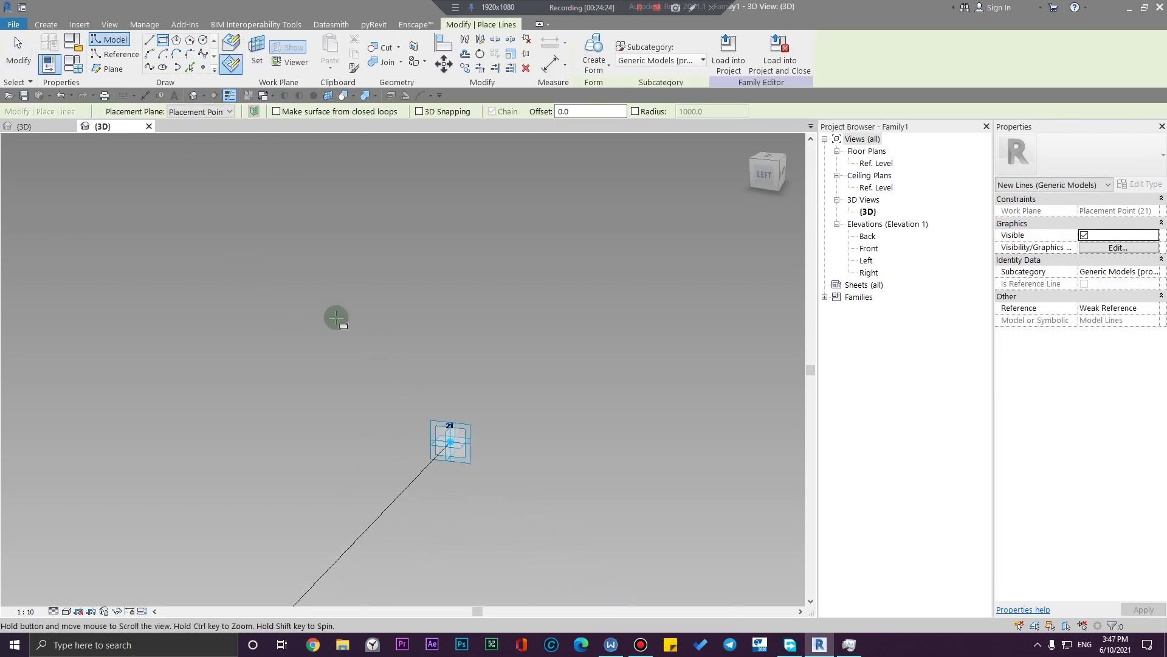
{"action": "left_click", "coordinate": [450, 440]}
{"action": "left_click", "coordinate": [520, 322]}
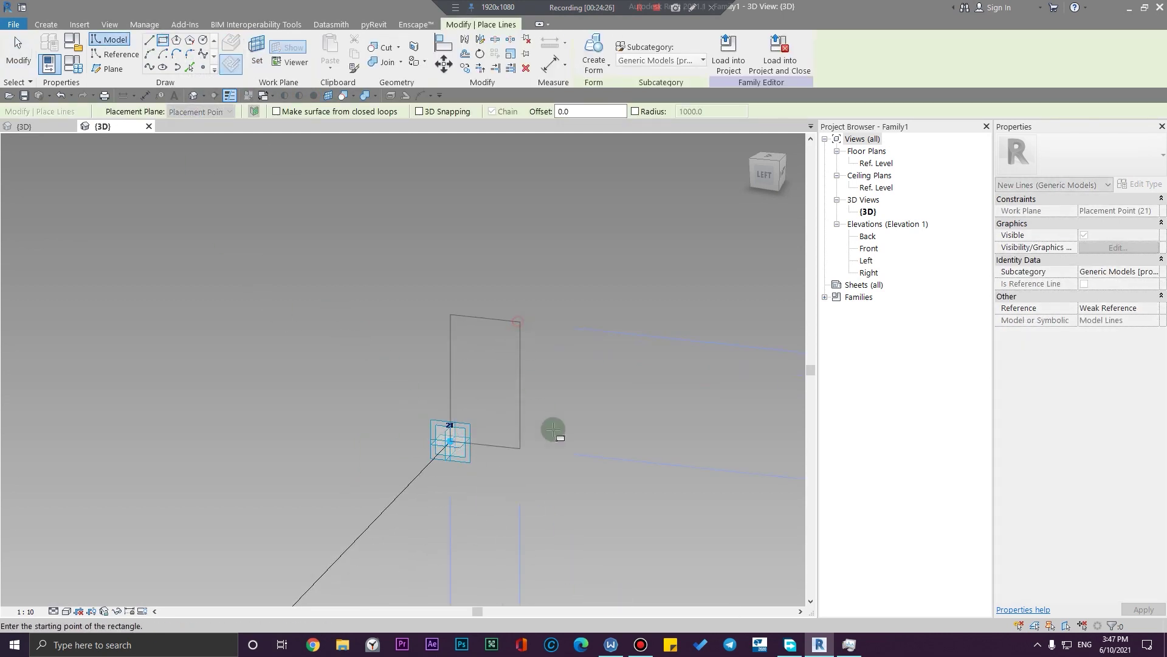
{"action": "key", "text": "Escape"}
{"action": "key", "text": "Escape"}
Add aligned dimensions for the height and width of the rectangle at adaptive point 21, placed beside and above it
{"action": "key", "text": "d"}
{"action": "key", "text": "i"}
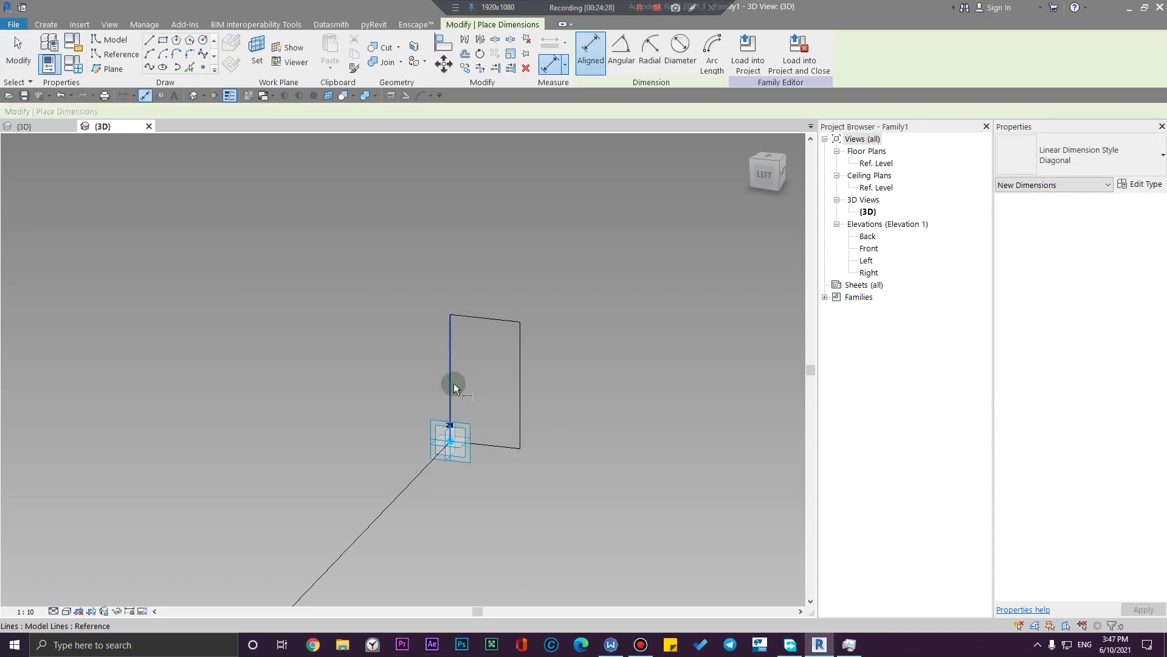
{"action": "left_click", "coordinate": [504, 448]}
{"action": "left_click", "coordinate": [505, 316]}
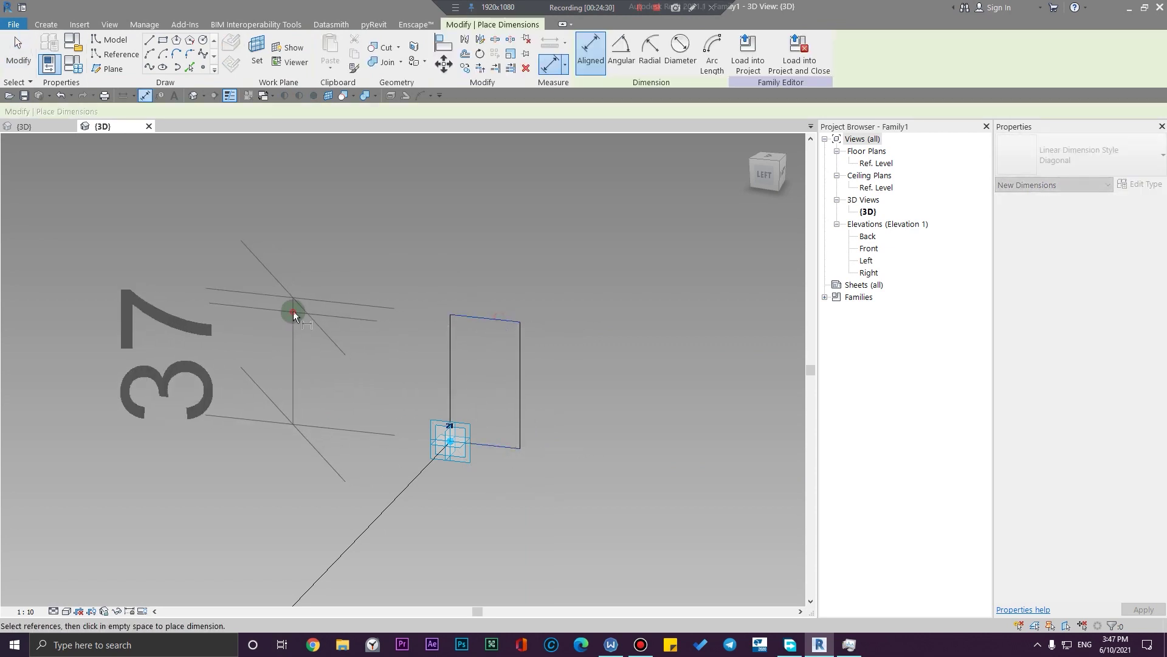
{"action": "left_click", "coordinate": [293, 312]}
{"action": "left_click", "coordinate": [513, 381]}
{"action": "left_click", "coordinate": [592, 279]}
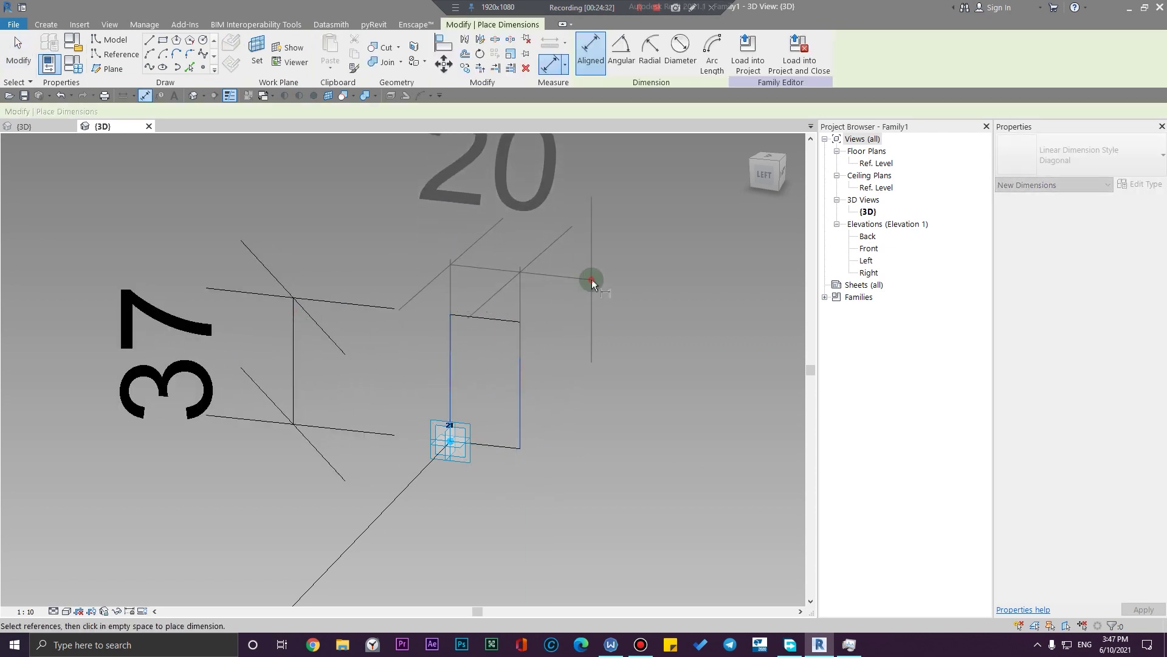
{"action": "key", "text": "Escape"}
{"action": "key", "text": "Escape"}
Label the vertical dimension of the rectangle at adaptive point 21 with the Height parameter
{"action": "scroll", "coordinate": [365, 353], "scroll_direction": "down", "scroll_amount": 2}
{"action": "left_click", "coordinate": [358, 359]}
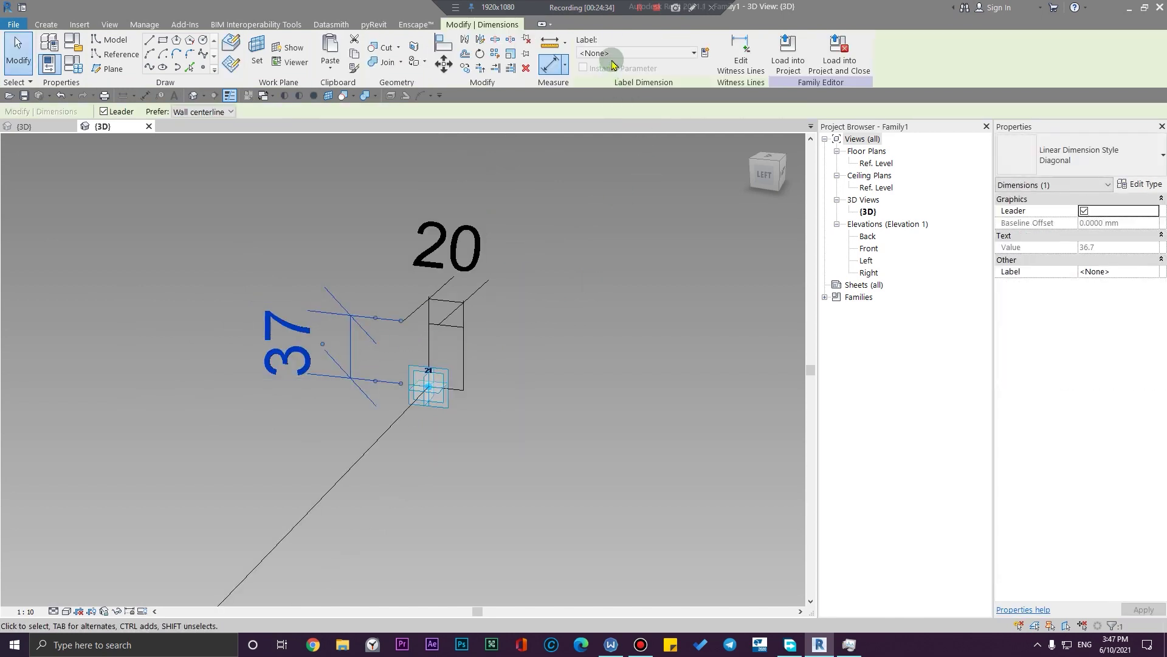
{"action": "left_click", "coordinate": [634, 113]}
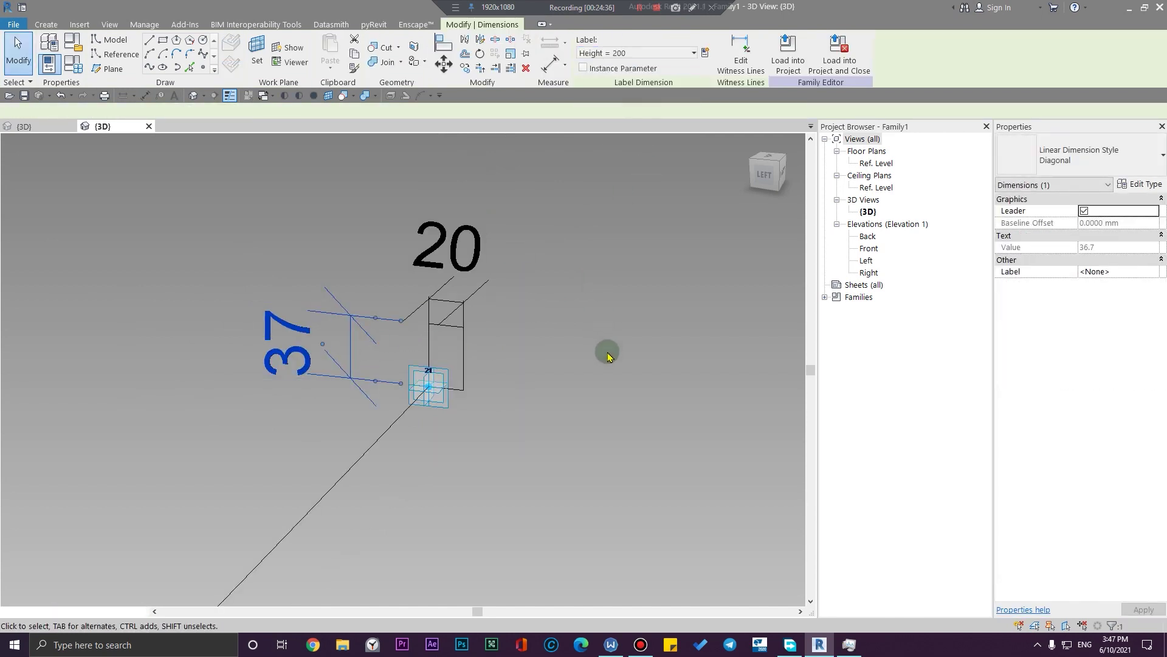
{"action": "key", "text": "Escape"}
{"action": "scroll", "coordinate": [488, 302], "scroll_direction": "up", "scroll_amount": 2}
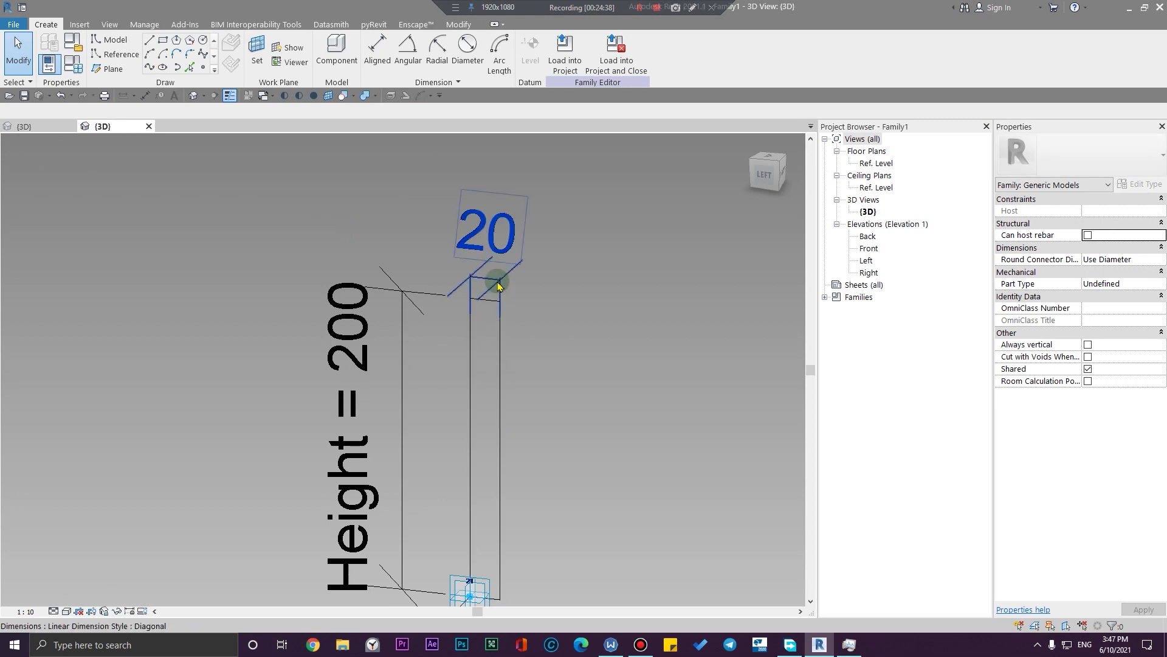
Label the horizontal dimension of the rectangle at adaptive point 21 with the Widrh parameter
{"action": "left_click", "coordinate": [513, 266]}
{"action": "left_click", "coordinate": [628, 60]}
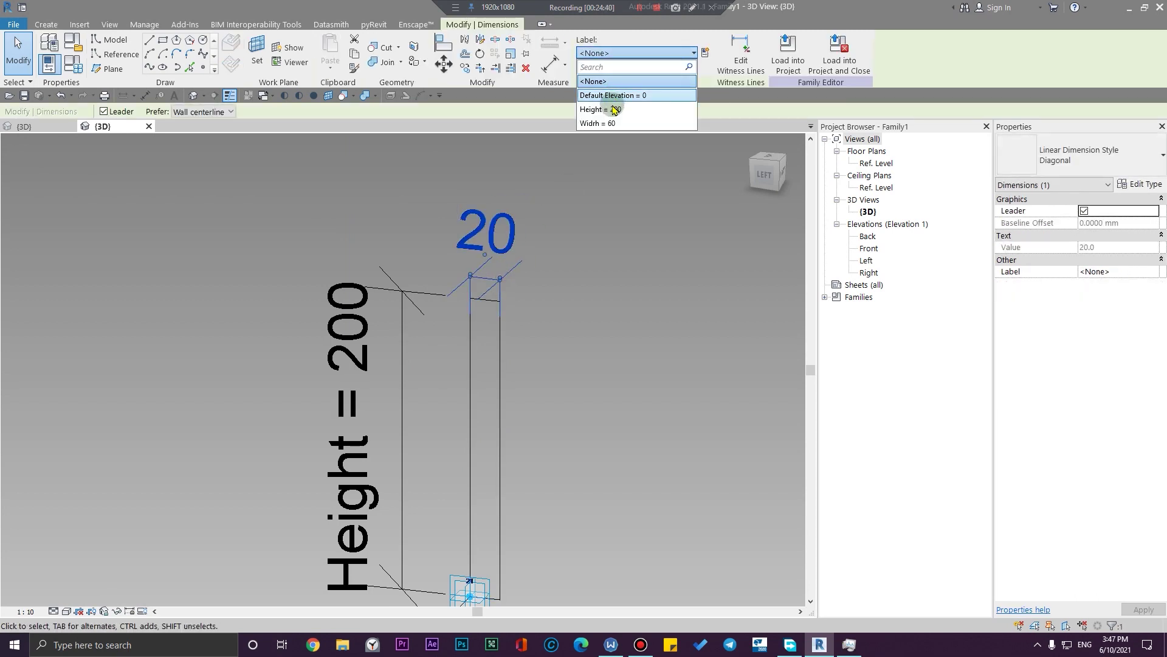
{"action": "key", "text": "Escape"}
{"action": "scroll", "coordinate": [638, 370], "scroll_direction": "down", "scroll_amount": 5}
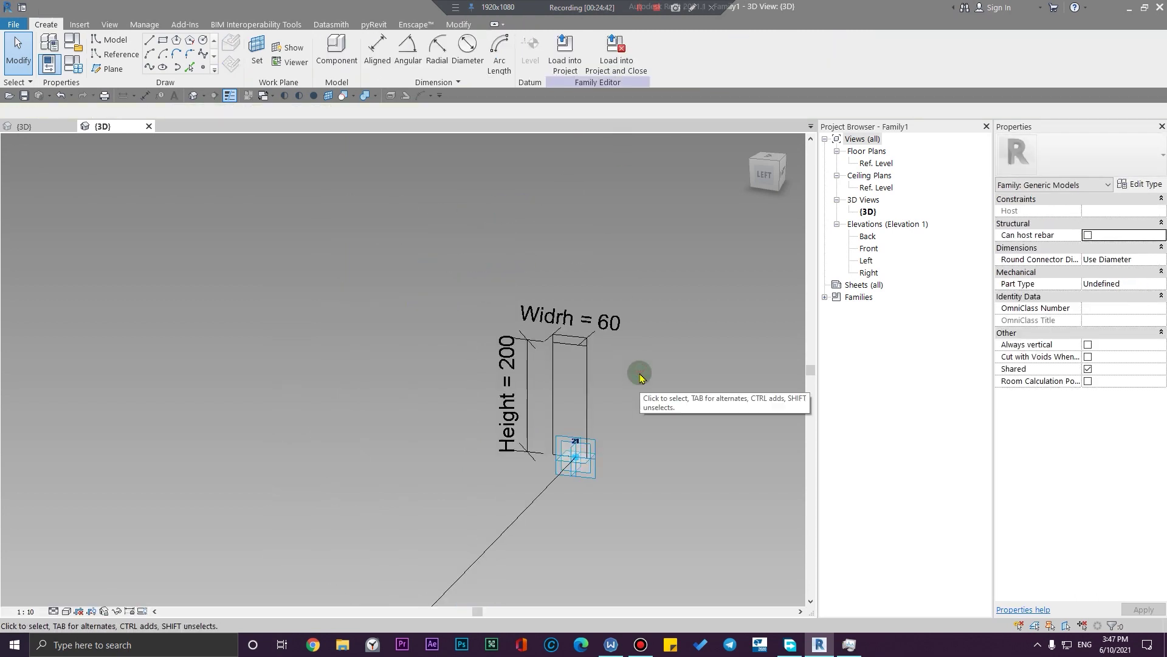
{"action": "scroll", "coordinate": [620, 395], "scroll_direction": "up", "scroll_amount": 3}
{"action": "scroll", "coordinate": [611, 413], "scroll_direction": "up", "scroll_amount": 2}
{"action": "scroll", "coordinate": [617, 422], "scroll_direction": "down", "scroll_amount": 2}
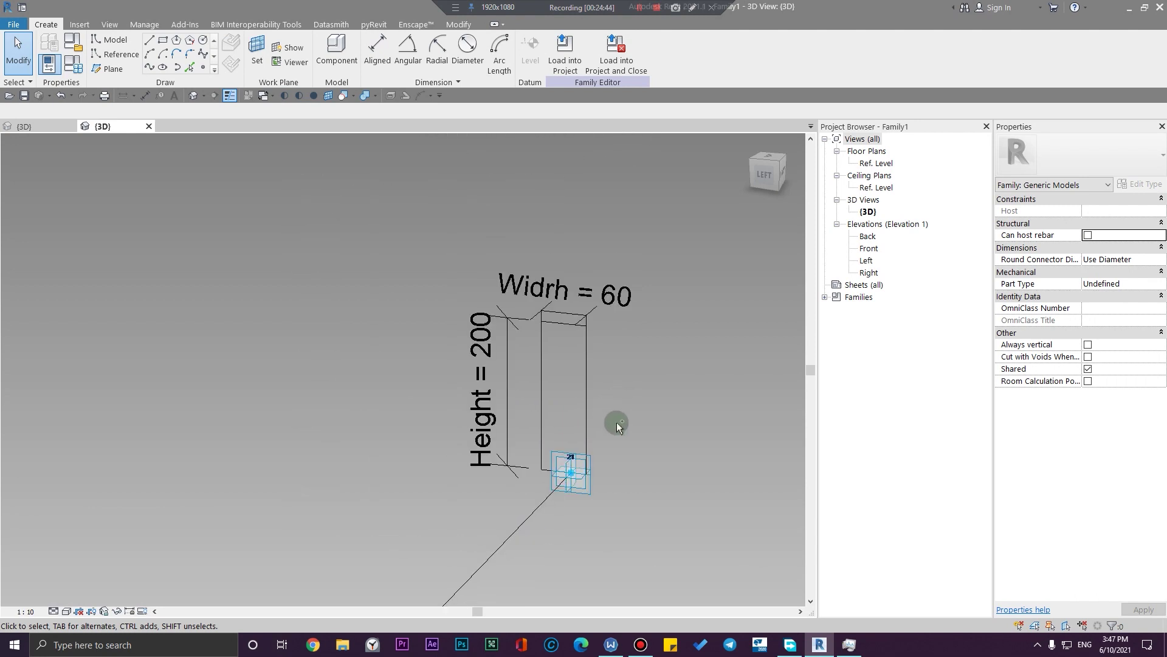
Undo the Widrh labelling of the rectangle at adaptive point 21 and delete its width dimension
{"action": "key", "text": "ctrl+z"}
{"action": "scroll", "coordinate": [619, 424], "scroll_direction": "up", "scroll_amount": 3}
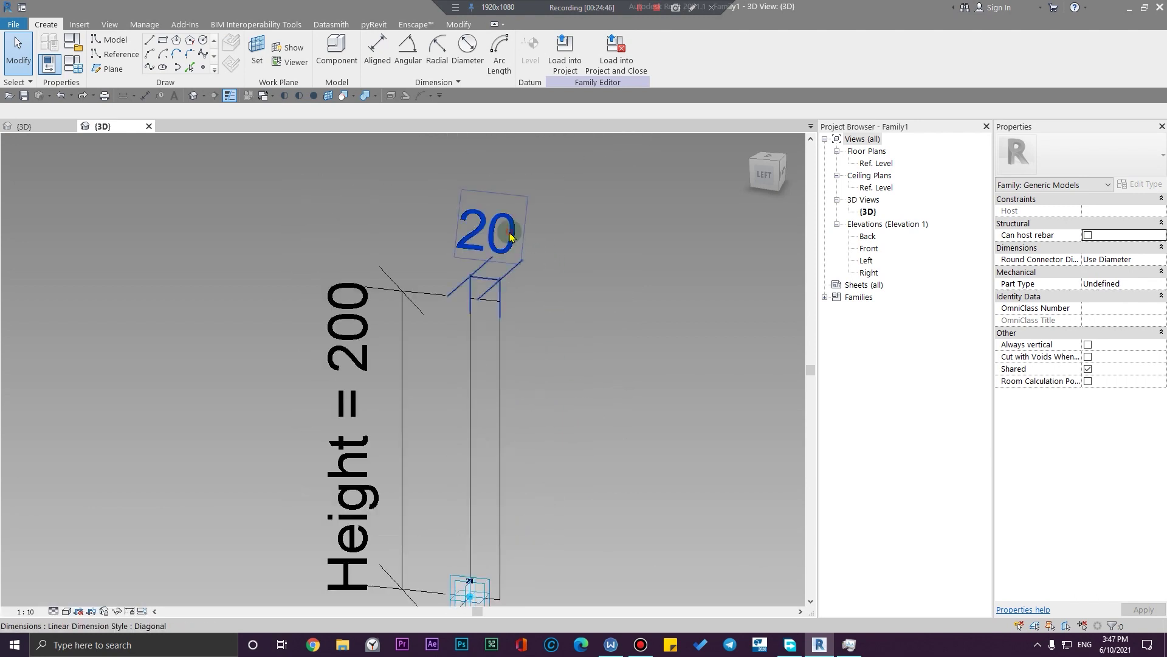
{"action": "left_click", "coordinate": [509, 232]}
{"action": "key", "text": "Delete"}
Add a new aligned width dimension between the two vertical edges of the rectangle at adaptive point 21, placed above the rectangle
{"action": "middle_click_drag", "start_coordinate": [503, 493], "coordinate": [487, 381]}
{"action": "scroll", "coordinate": [487, 381], "scroll_direction": "up", "scroll_amount": 2}
{"action": "key", "text": "d"}
{"action": "key", "text": "i"}
{"action": "left_click", "coordinate": [433, 414]}
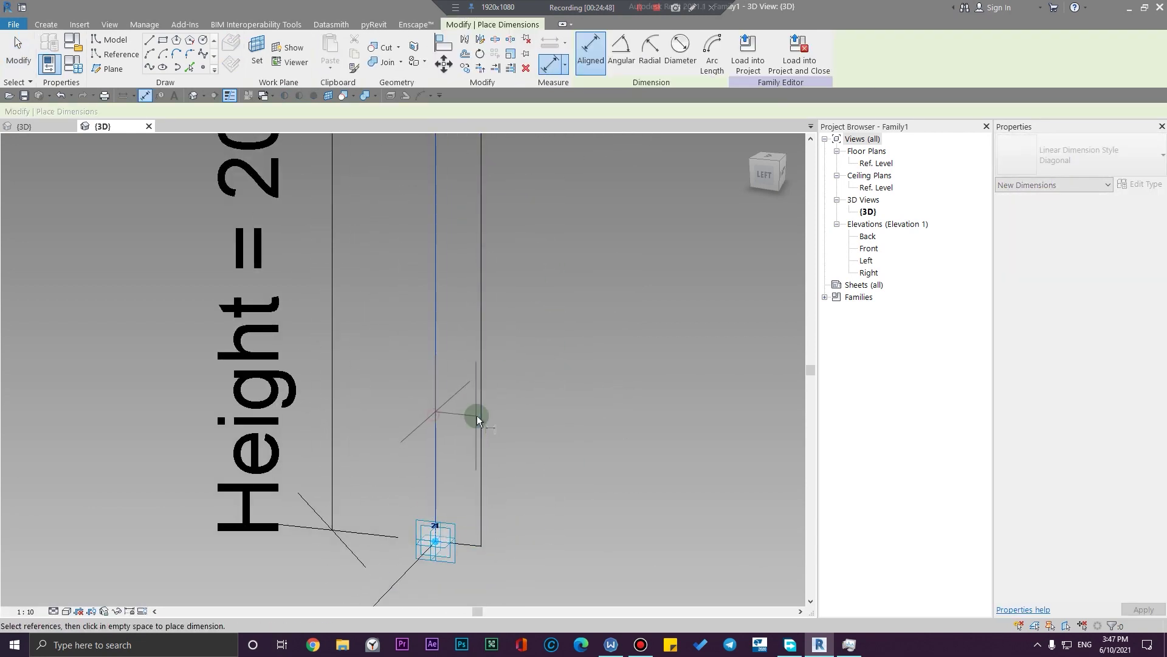
{"action": "left_click", "coordinate": [477, 414]}
{"action": "scroll", "coordinate": [491, 429], "scroll_direction": "down", "scroll_amount": 4}
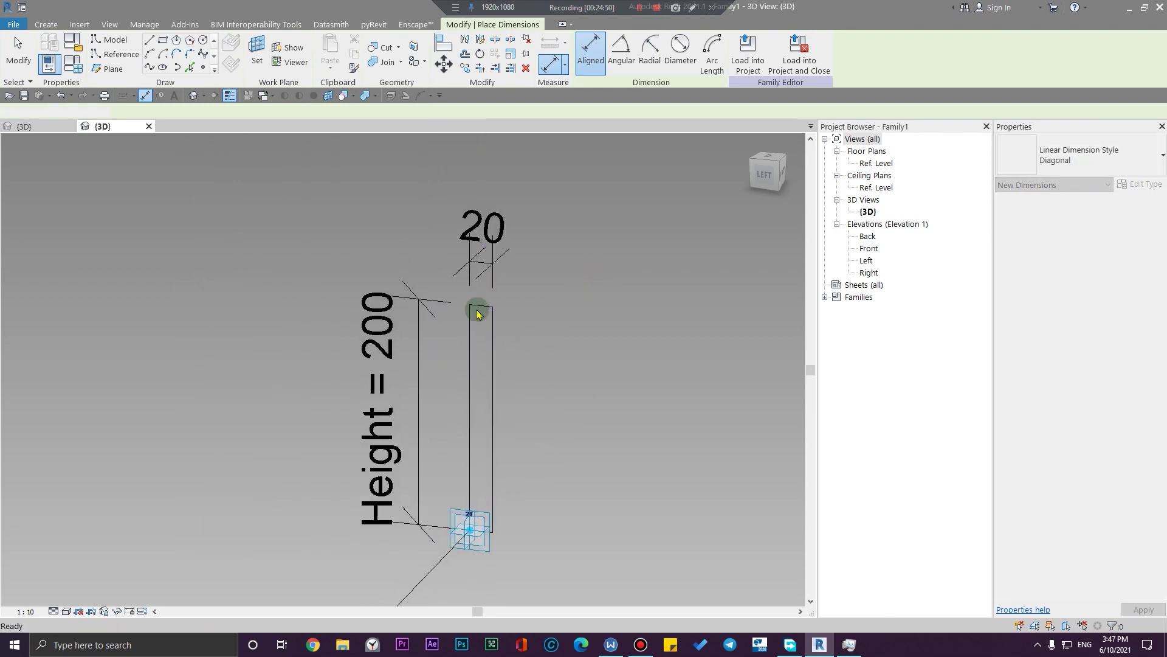
{"action": "left_click", "coordinate": [477, 314]}
{"action": "key", "text": "Escape"}
Label the new width dimension at adaptive point 21 with the Widrh parameter
{"action": "left_click", "coordinate": [482, 253]}
{"action": "left_click", "coordinate": [608, 53]}
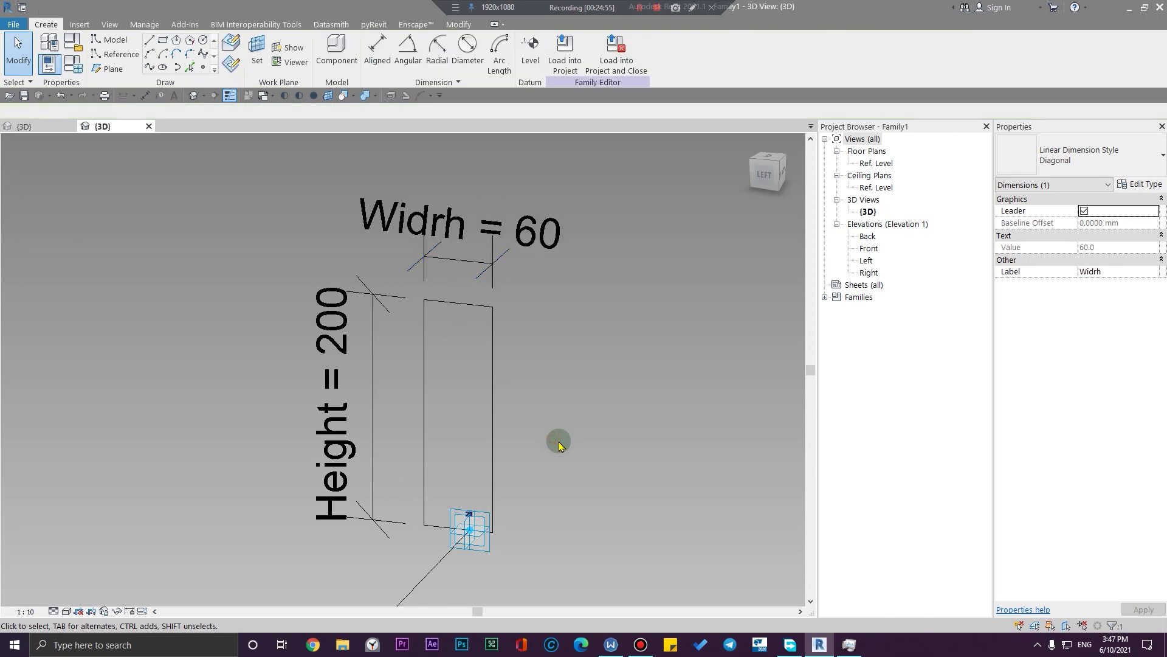
{"action": "key", "text": "Escape"}
Examine how the rectangles sit relative to the adaptive points at both ends of the spline
{"action": "scroll", "coordinate": [449, 333], "scroll_direction": "down", "scroll_amount": 4}
{"action": "middle_click_drag", "start_coordinate": [449, 331], "coordinate": [396, 250], "text": "shift"}
{"action": "scroll", "coordinate": [402, 252], "scroll_direction": "up", "scroll_amount": 7}
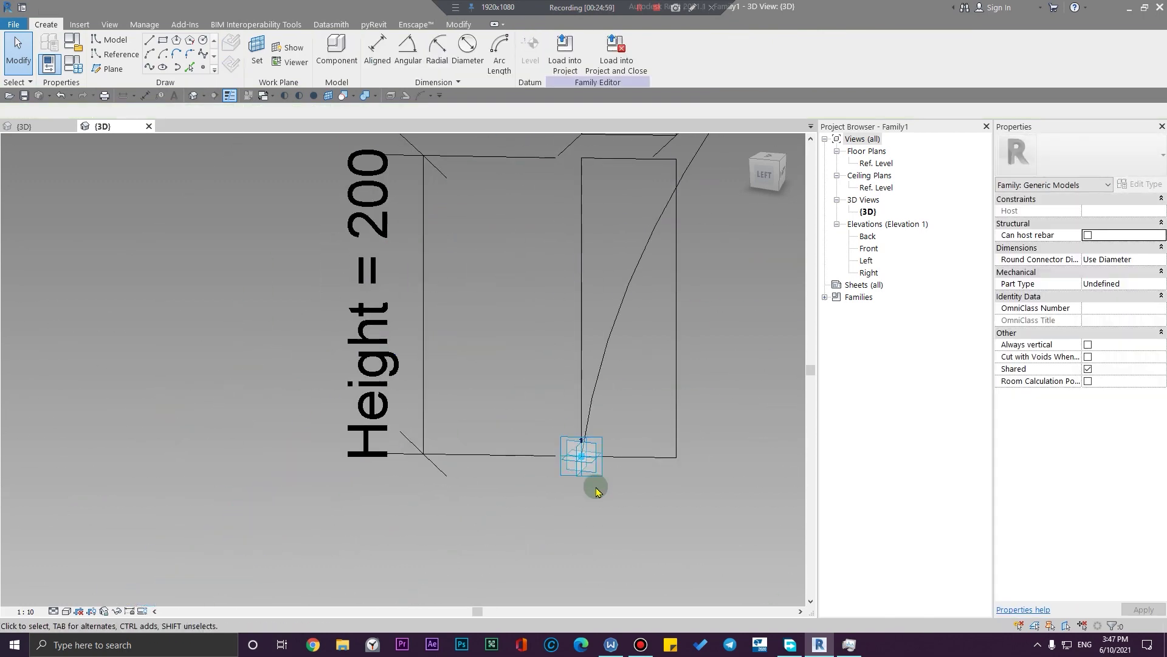
{"action": "scroll", "coordinate": [594, 486], "scroll_direction": "down", "scroll_amount": 12}
{"action": "middle_click_drag", "start_coordinate": [591, 486], "coordinate": [281, 642]}
{"action": "middle_click_drag", "start_coordinate": [787, 257], "coordinate": [349, 558]}
{"action": "scroll", "coordinate": [353, 433], "scroll_direction": "up", "scroll_amount": 9}
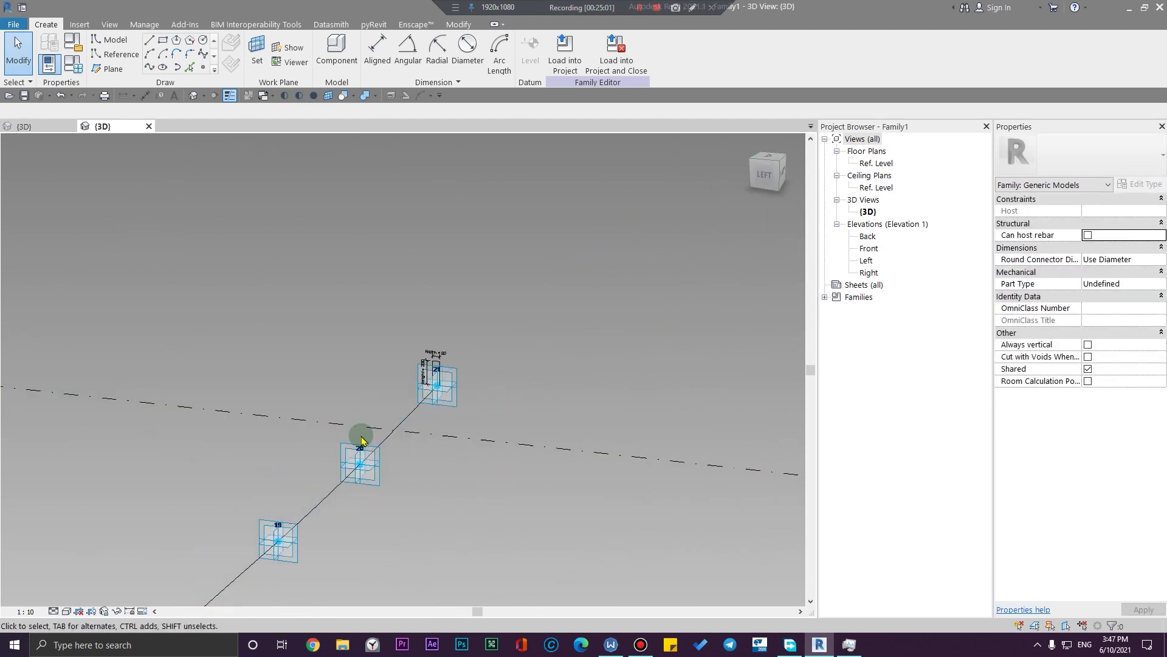
{"action": "middle_click_drag", "start_coordinate": [342, 436], "coordinate": [387, 448], "text": "shift"}
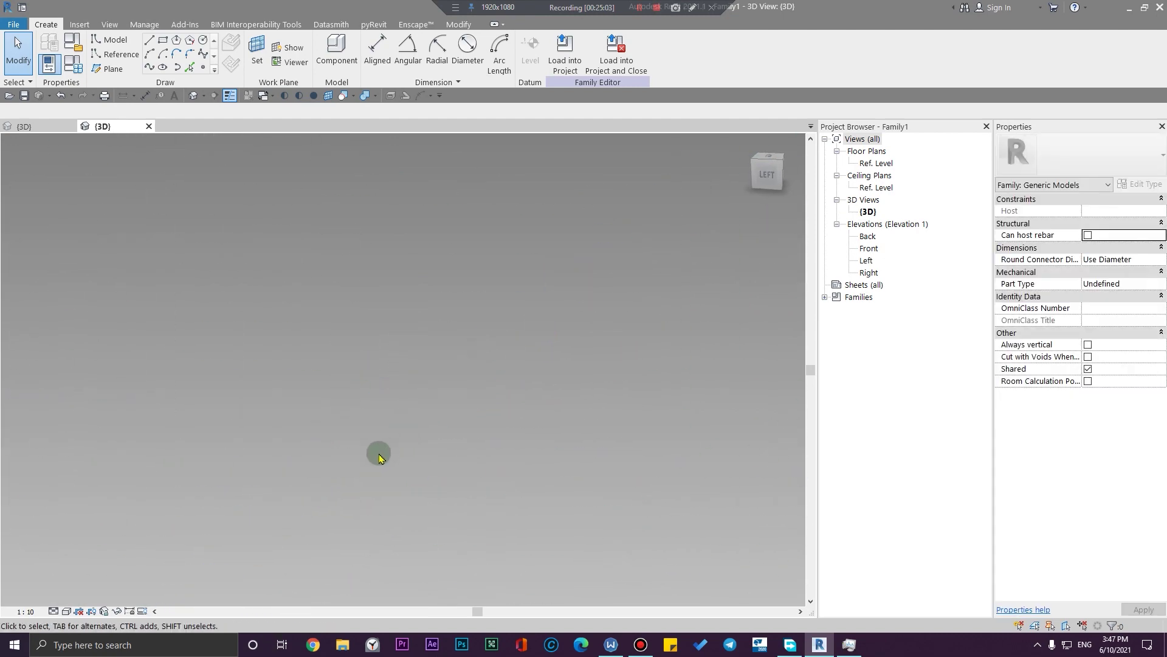
{"action": "scroll", "coordinate": [633, 329], "scroll_direction": "down", "scroll_amount": 6}
{"action": "scroll", "coordinate": [524, 351], "scroll_direction": "up", "scroll_amount": 10}
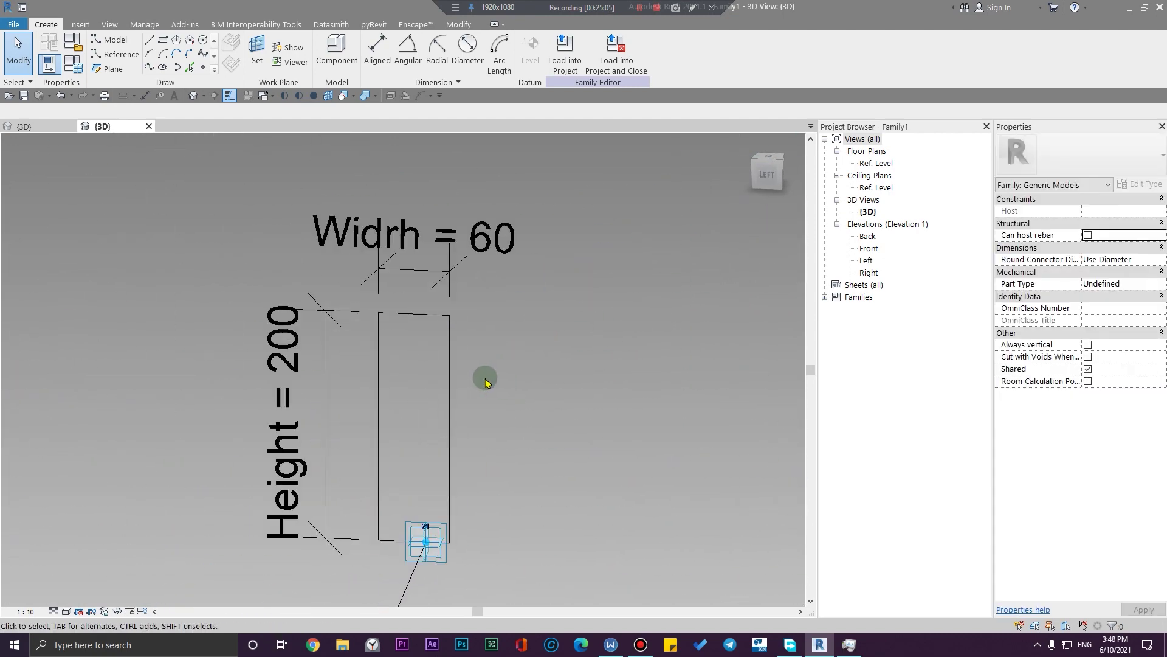
Move the rectangle at adaptive point 21 so that its lower corner on the dimensioned height side lies on the point
{"action": "left_click", "coordinate": [448, 419]}
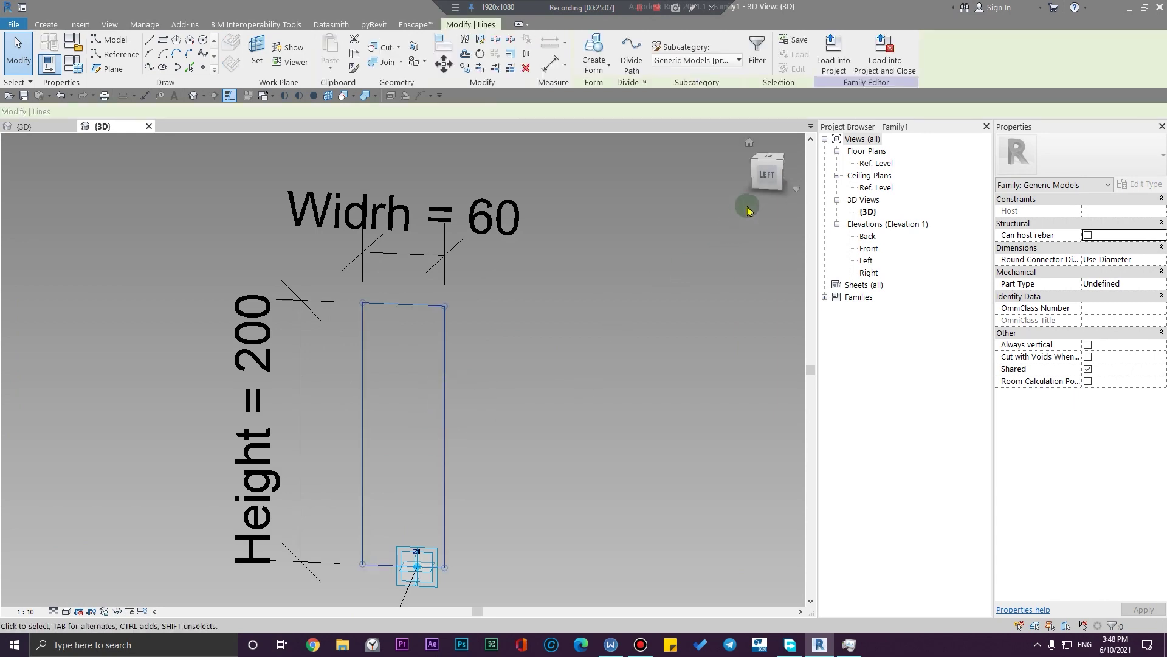
{"action": "middle_click_drag", "start_coordinate": [745, 212], "coordinate": [332, 334], "text": "shift"}
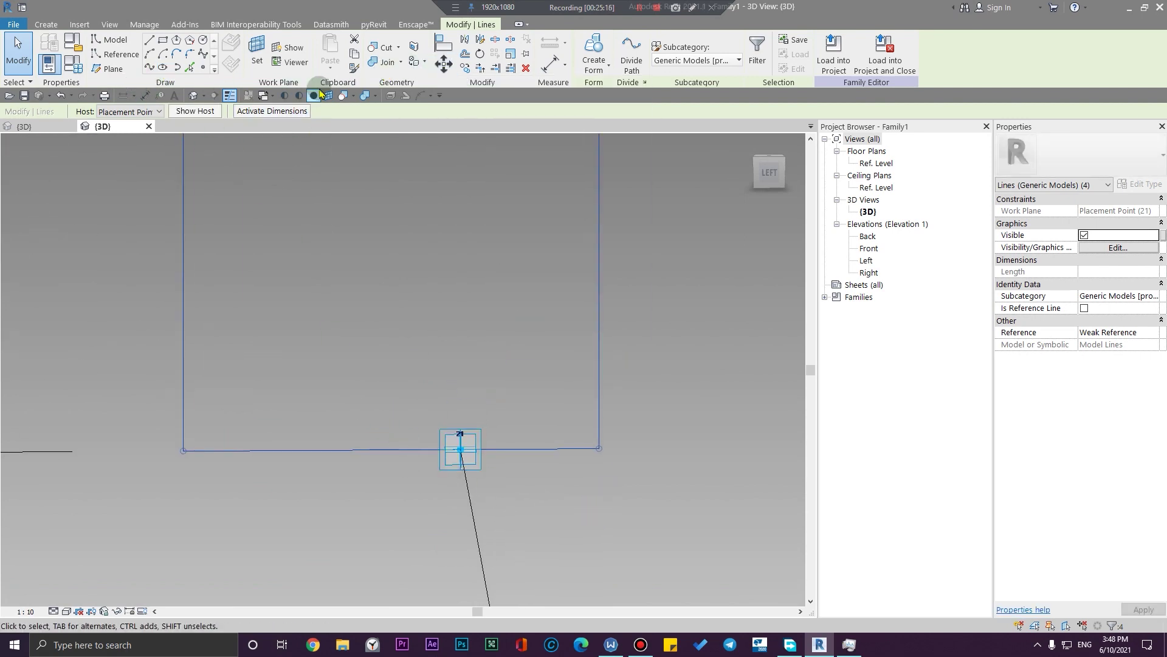
{"action": "left_click", "coordinate": [442, 64]}
{"action": "left_click", "coordinate": [183, 450]}
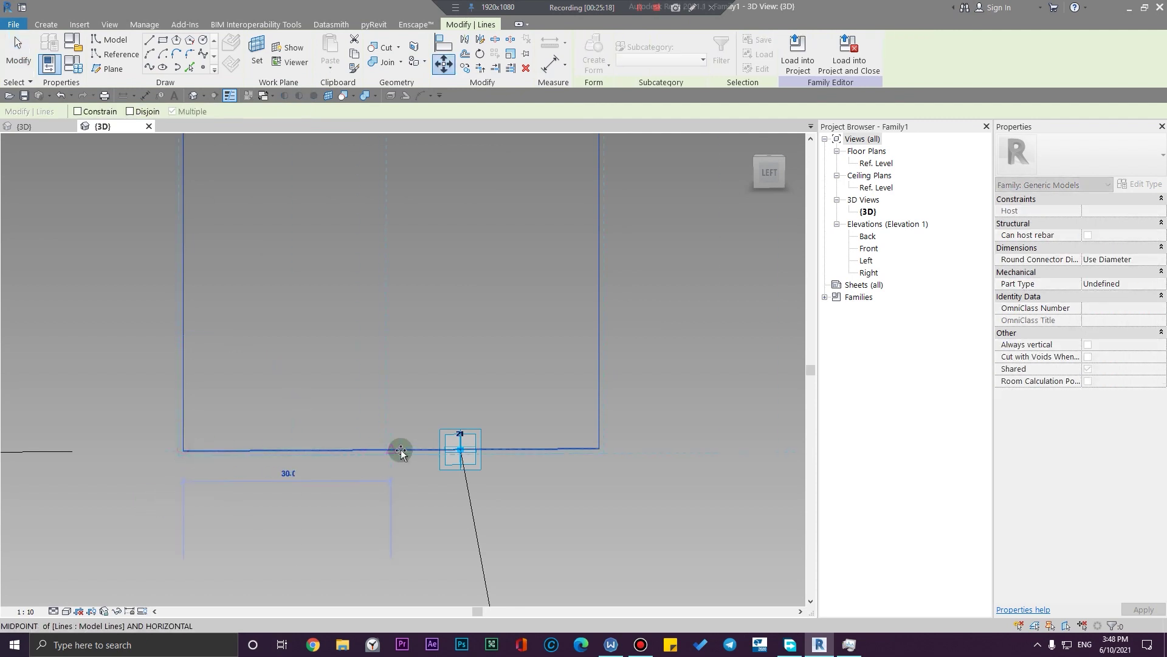
{"action": "left_click", "coordinate": [470, 450]}
{"action": "scroll", "coordinate": [612, 509], "scroll_direction": "down", "scroll_amount": 7}
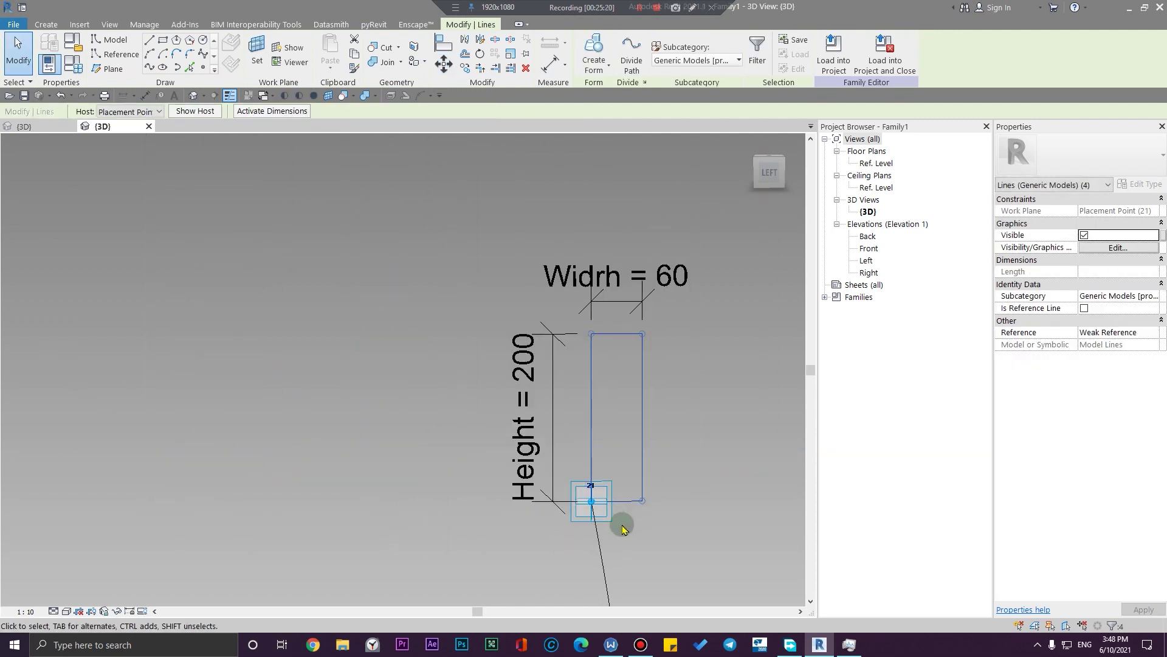
{"action": "left_click", "coordinate": [624, 525]}
Create a solid form from the two end rectangles and the spline running through the adaptive points
{"action": "scroll", "coordinate": [630, 517], "scroll_direction": "down", "scroll_amount": 6}
{"action": "middle_click_drag", "start_coordinate": [633, 516], "coordinate": [528, 400]}
{"action": "scroll", "coordinate": [527, 396], "scroll_direction": "up", "scroll_amount": 5}
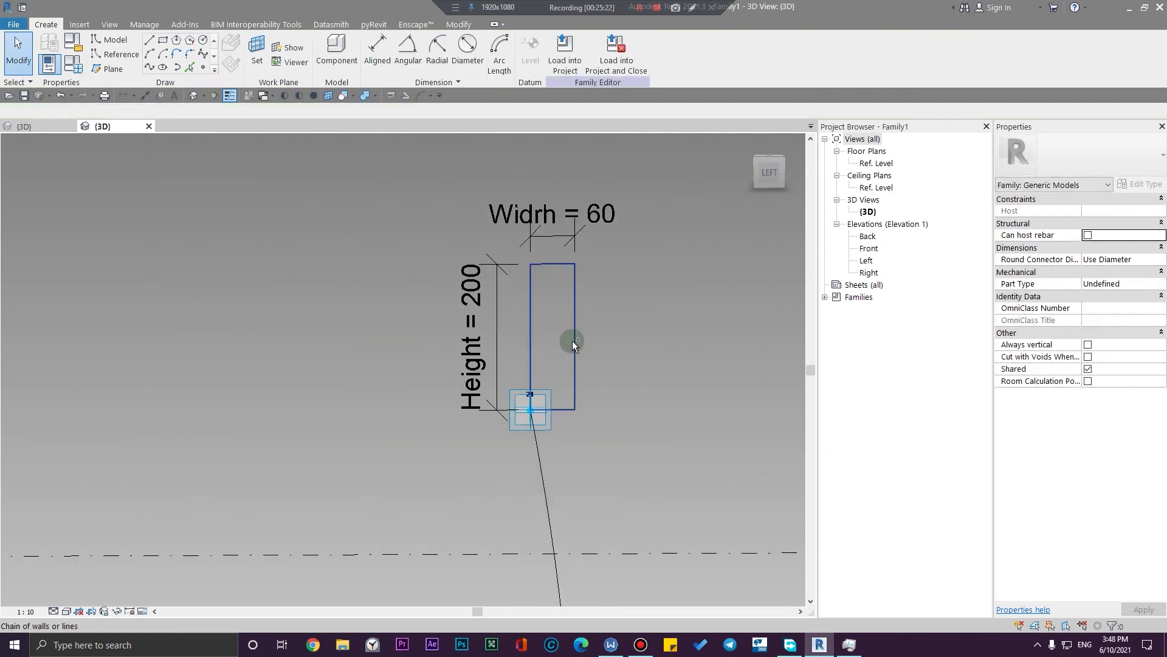
{"action": "left_click", "coordinate": [575, 341]}
{"action": "left_click", "coordinate": [548, 495], "text": "ctrl"}
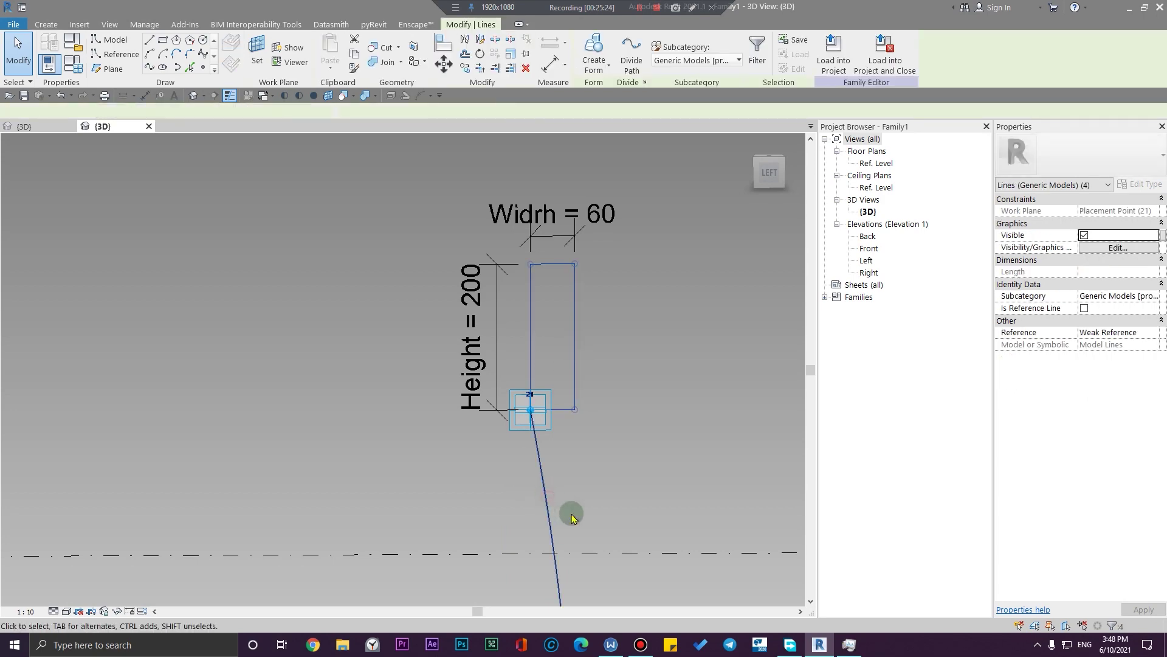
{"action": "scroll", "coordinate": [560, 517], "scroll_direction": "down", "scroll_amount": 5}
{"action": "middle_click_drag", "start_coordinate": [560, 520], "coordinate": [308, 412]}
{"action": "scroll", "coordinate": [434, 412], "scroll_direction": "up", "scroll_amount": 4}
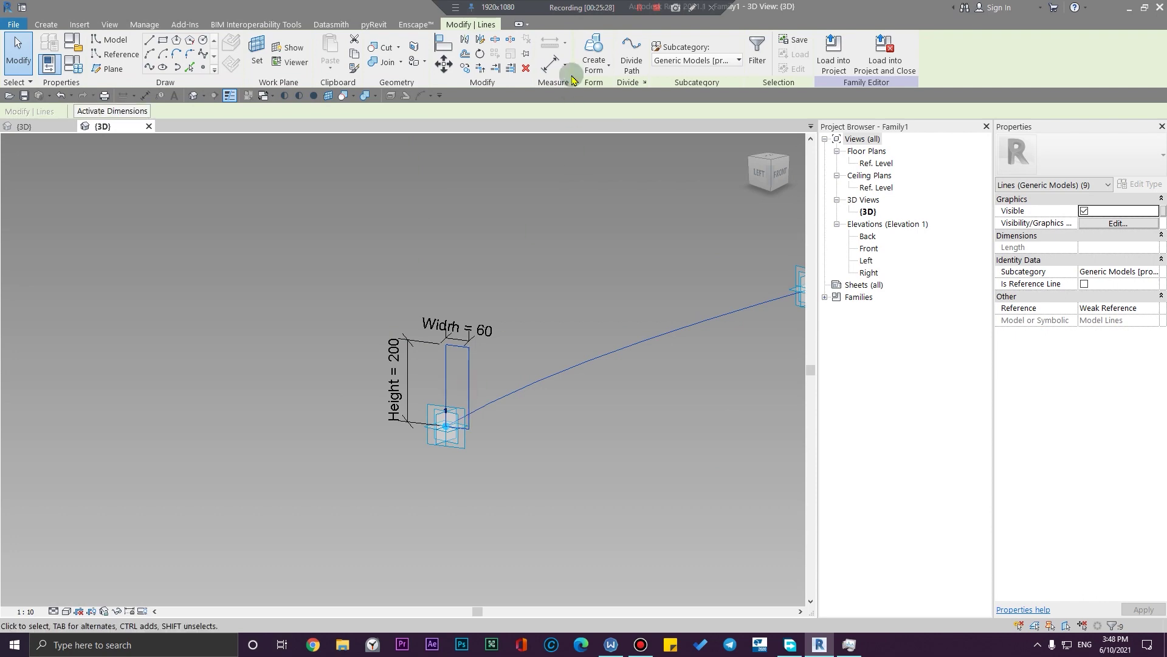
{"action": "left_click", "coordinate": [586, 43]}
{"action": "left_click", "coordinate": [575, 443]}
{"action": "scroll", "coordinate": [672, 501], "scroll_direction": "down", "scroll_amount": 5}
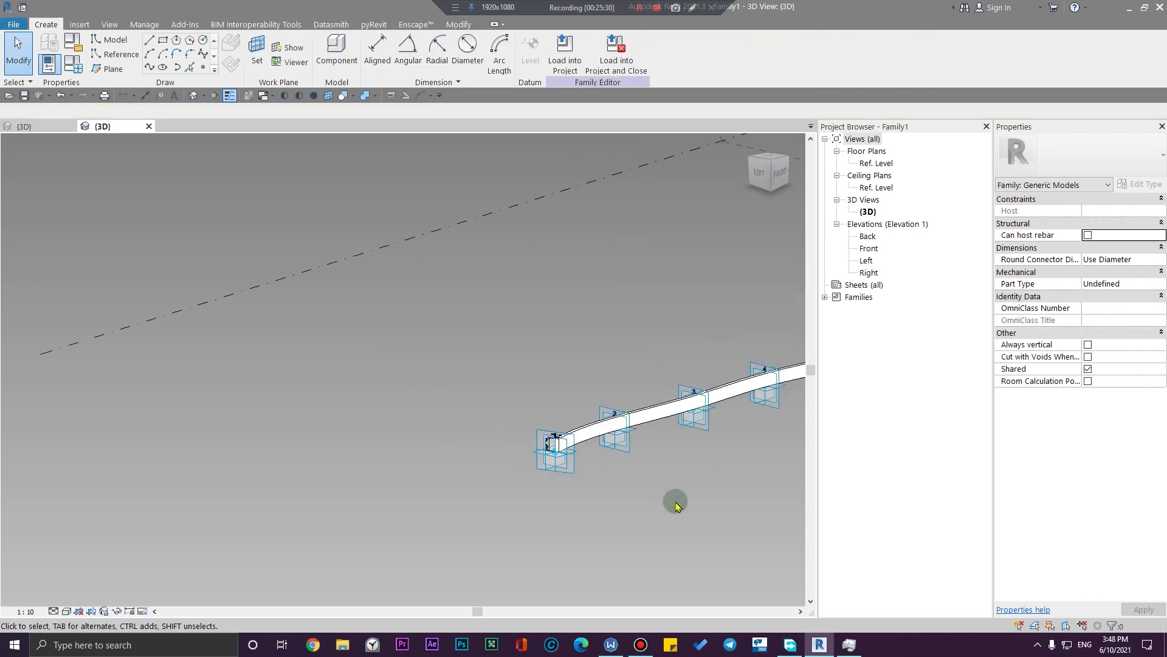
Set the family's Height parameter to 400 and check the resulting strip along its whole length
{"action": "scroll", "coordinate": [529, 491], "scroll_direction": "down", "scroll_amount": 3}
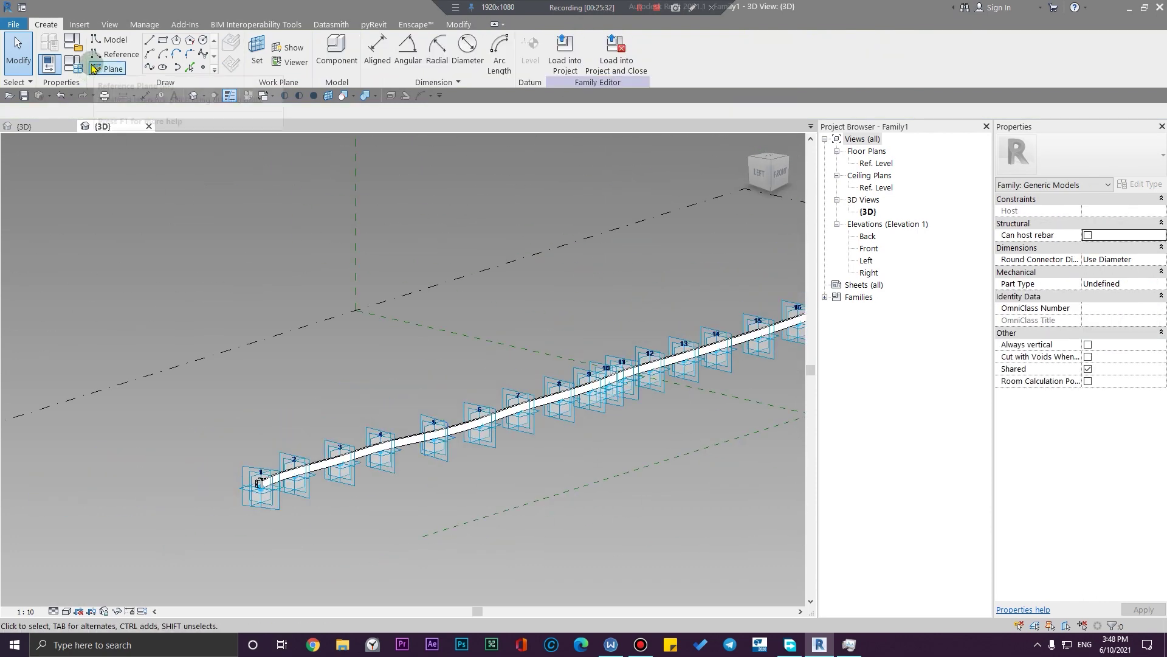
{"action": "left_click", "coordinate": [49, 63]}
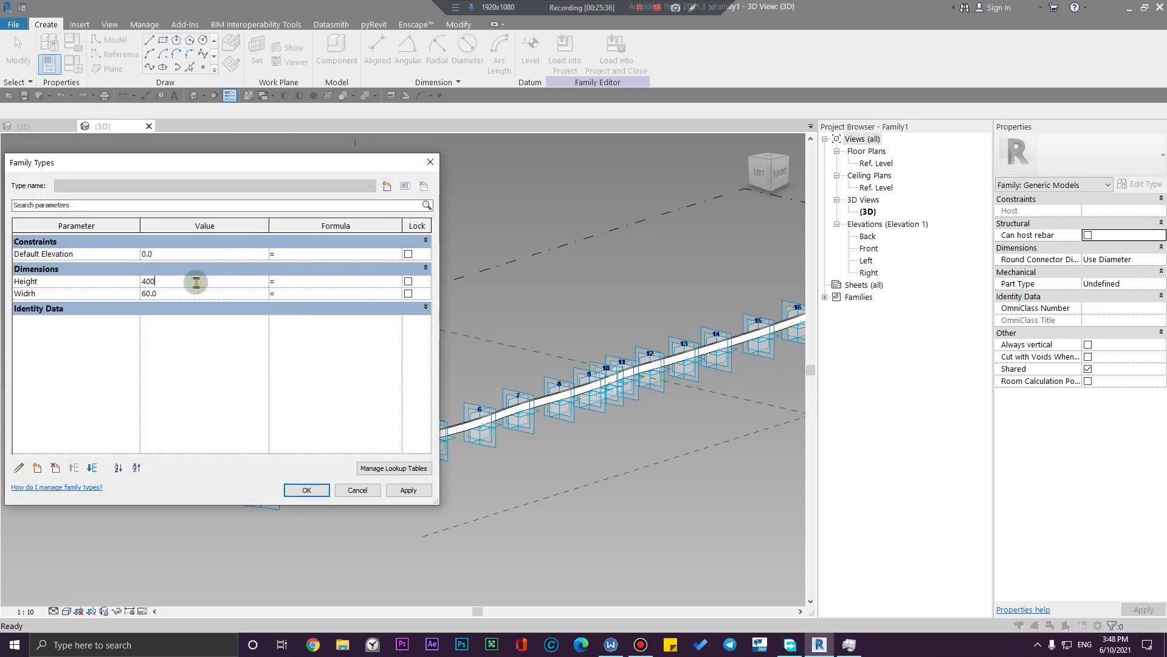
{"action": "left_click", "coordinate": [309, 490]}
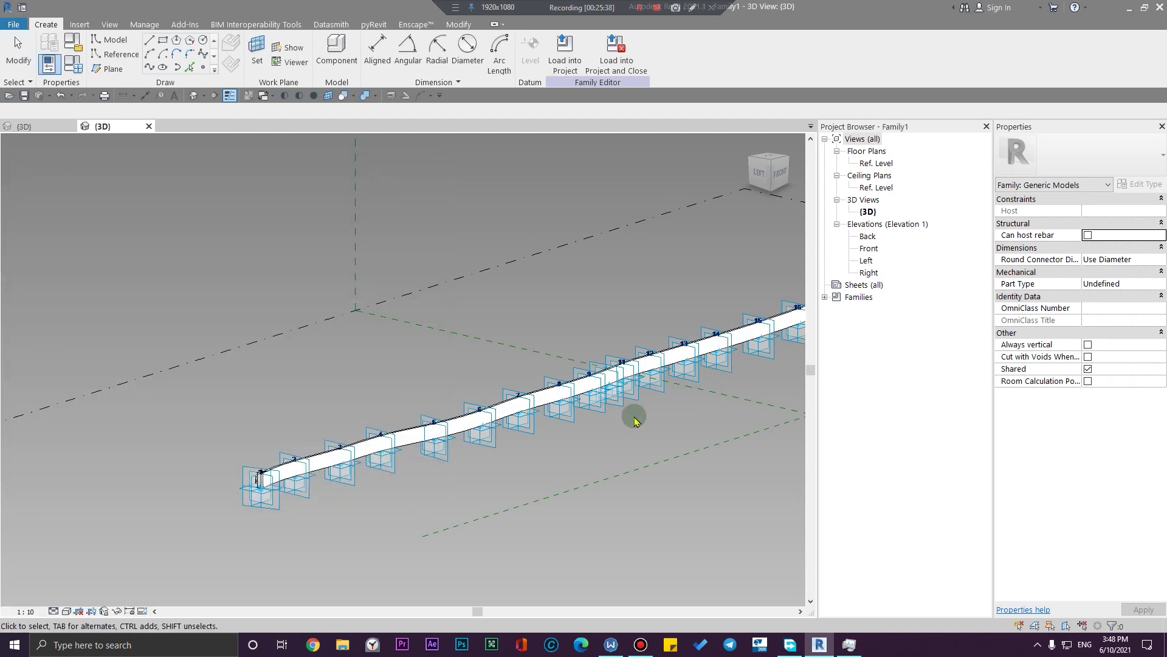
{"action": "middle_click_drag", "start_coordinate": [630, 412], "coordinate": [259, 511], "text": "shift"}
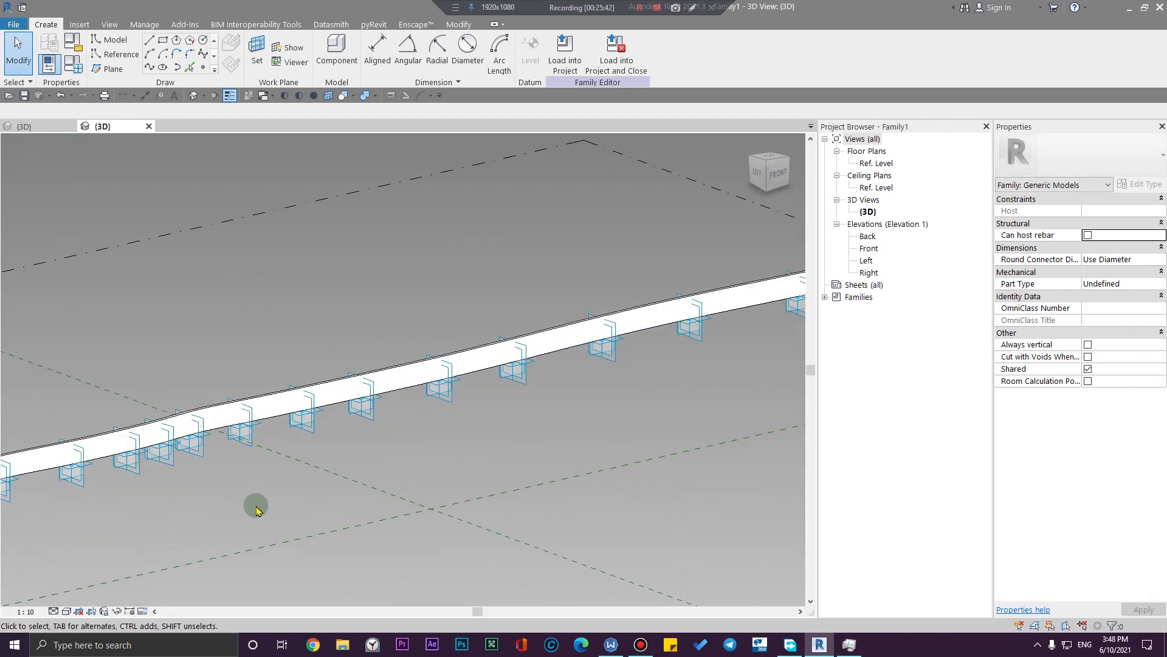
{"action": "scroll", "coordinate": [344, 482], "scroll_direction": "down", "scroll_amount": 8}
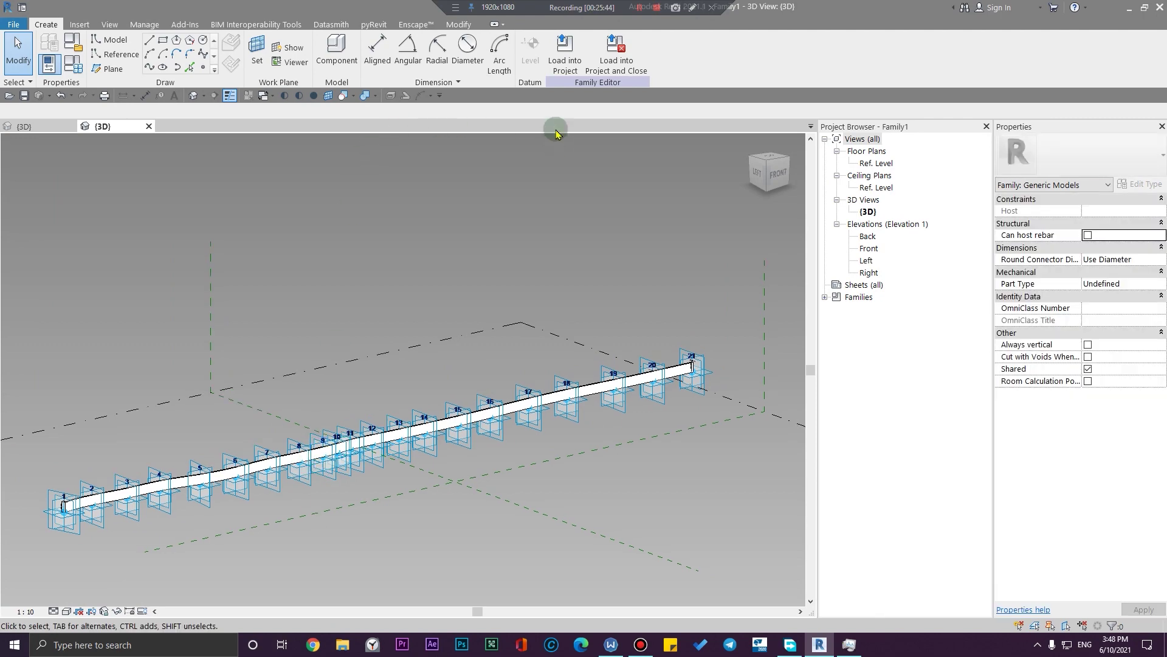
Load the family into the project and start placing it at the top corner node of the divided surface
{"action": "left_click", "coordinate": [557, 61]}
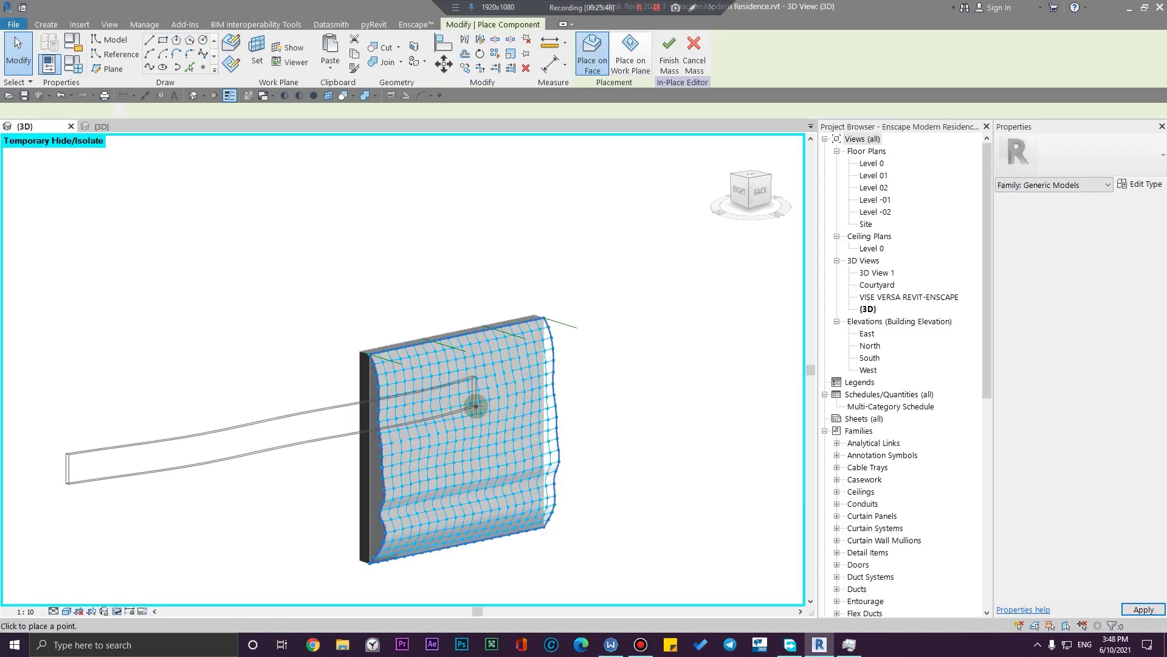
{"action": "scroll", "coordinate": [365, 353], "scroll_direction": "up", "scroll_amount": 10}
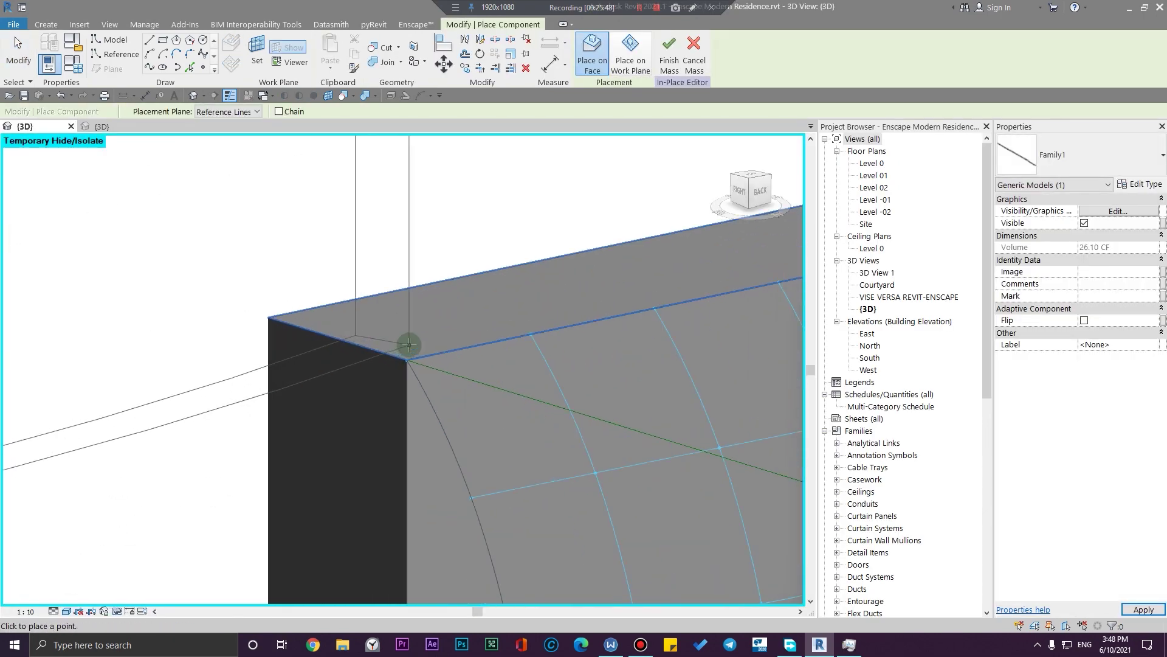
{"action": "middle_click_drag", "start_coordinate": [383, 337], "coordinate": [374, 317]}
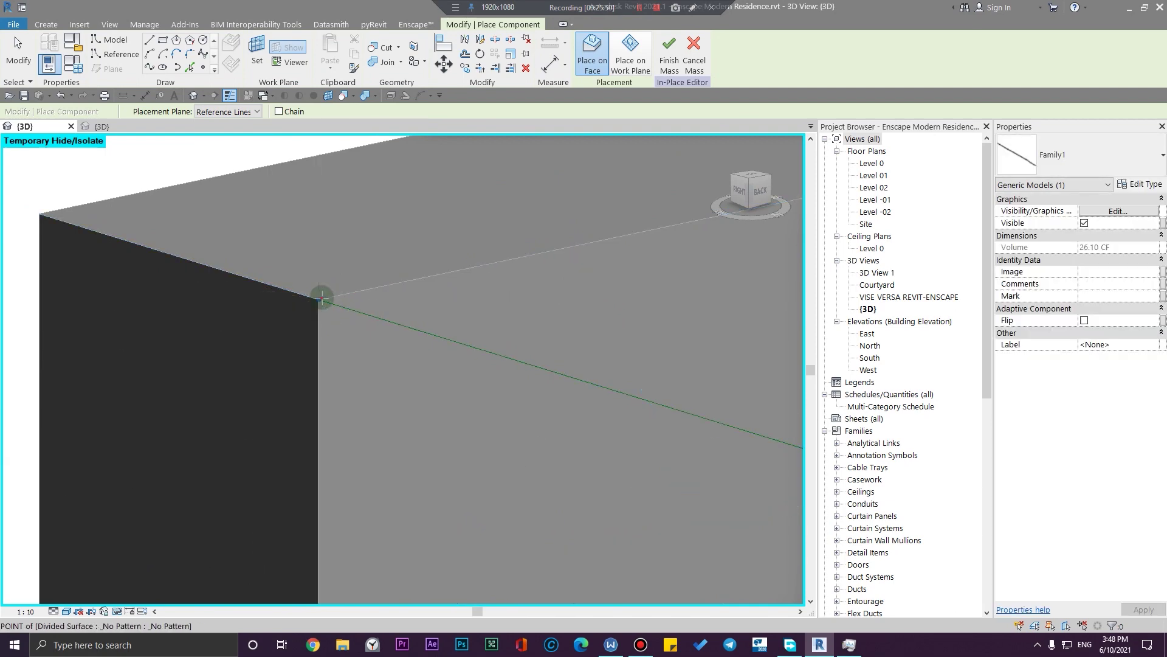
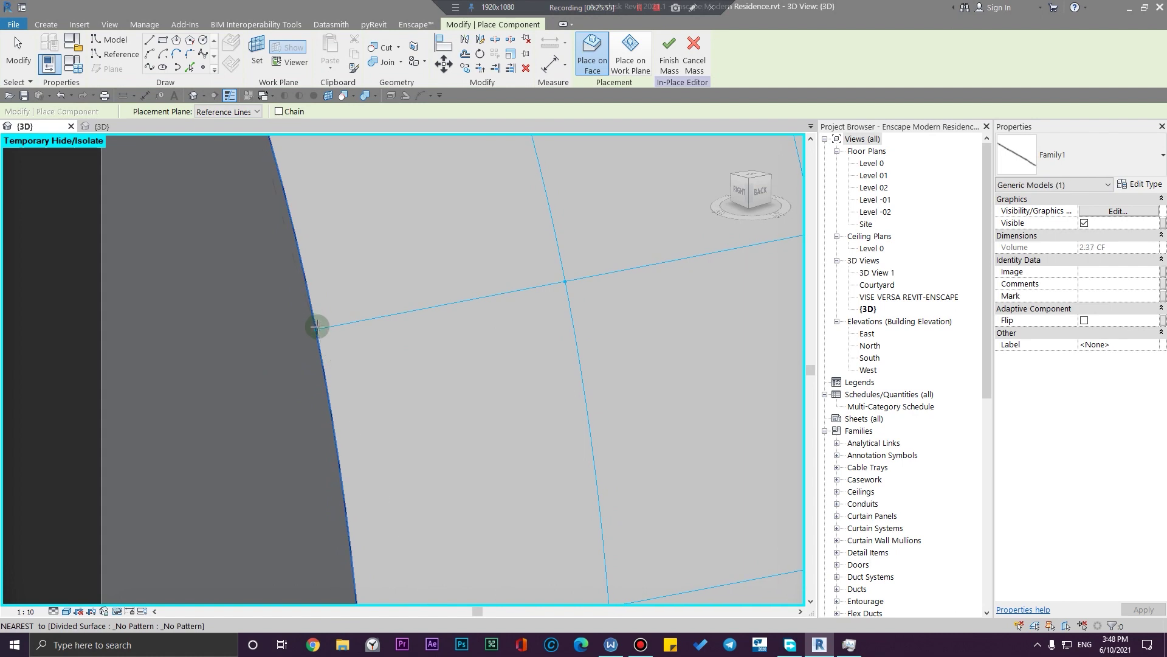
Place the following adaptive points in order on successive divided-surface nodes down the upper part of the panel's side edge
{"action": "mouse_move", "coordinate": [389, 508]}
{"action": "middle_mouse_down"}
{"action": "mouse_move", "coordinate": [336, 372]}
{"action": "mouse_move", "coordinate": [359, 182]}
{"action": "middle_mouse_up"}
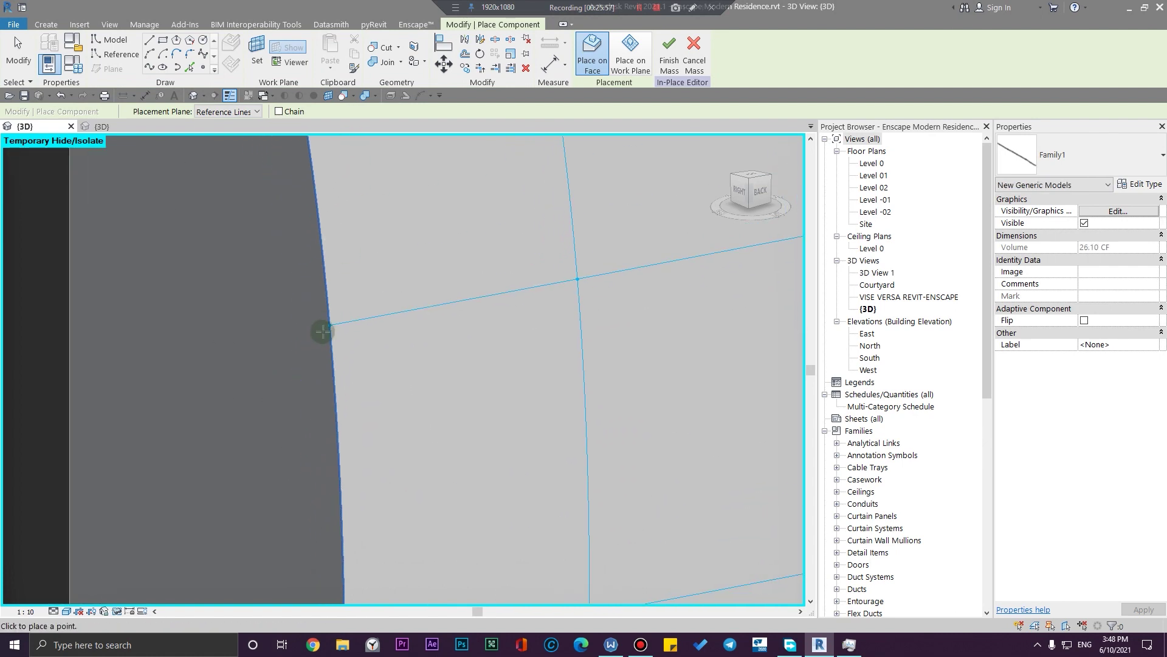
{"action": "left_click", "coordinate": [328, 325]}
{"action": "middle_click_drag", "start_coordinate": [378, 484], "coordinate": [413, 171]}
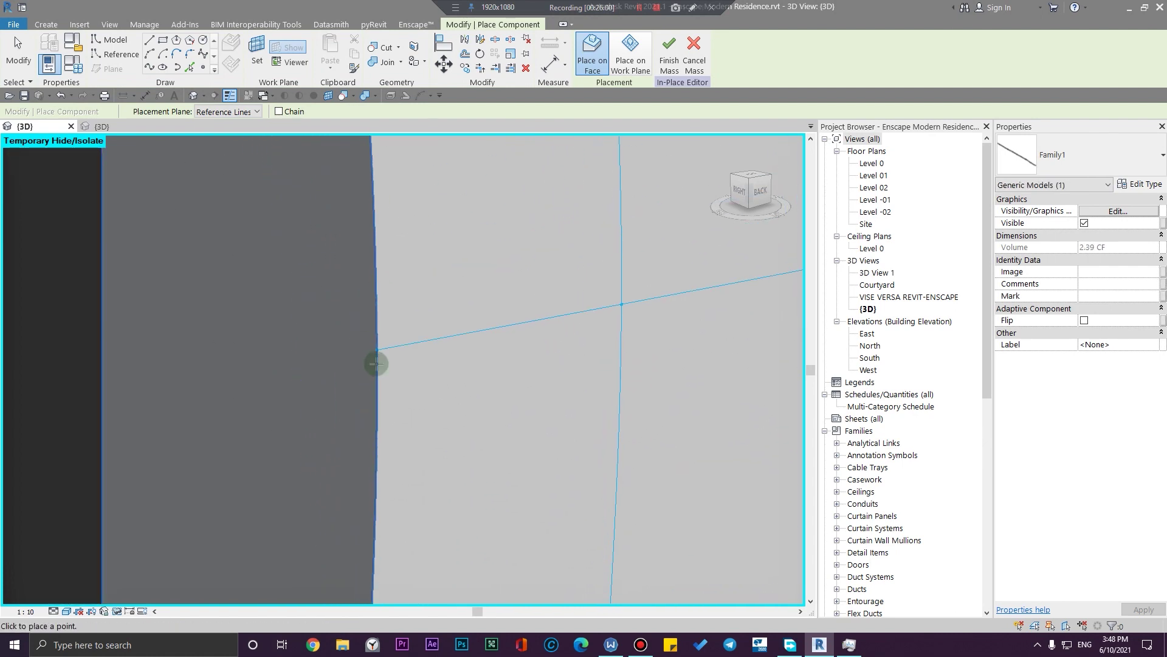
{"action": "left_click", "coordinate": [377, 349]}
{"action": "middle_click_drag", "start_coordinate": [391, 535], "coordinate": [404, 272]}
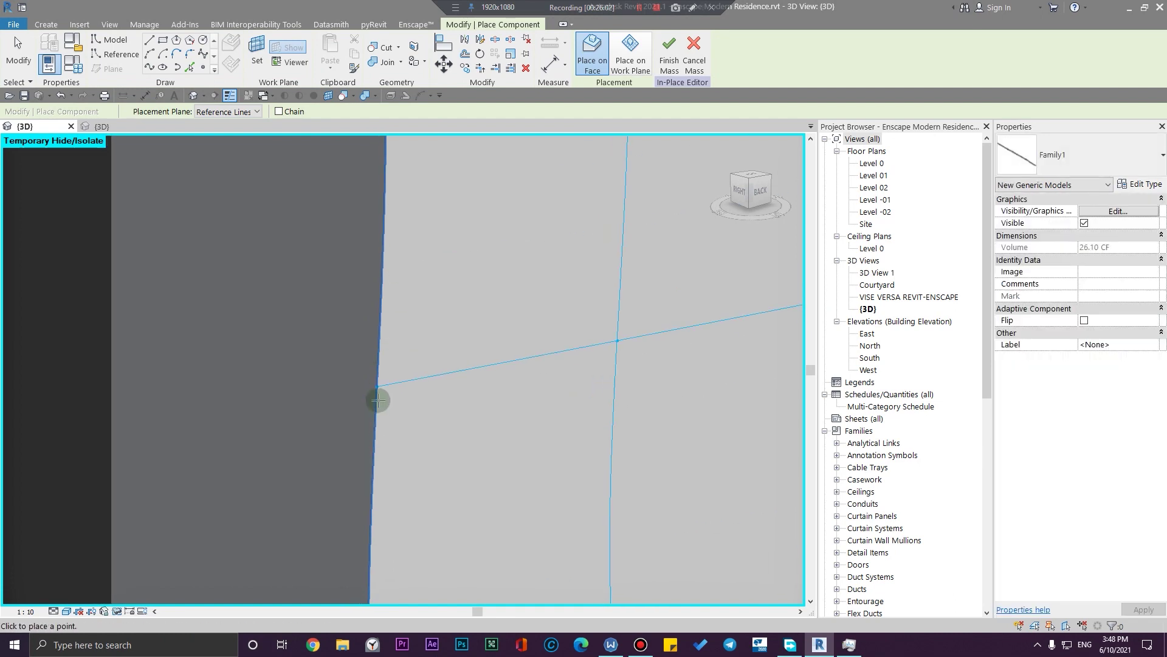
{"action": "left_click", "coordinate": [376, 387]}
{"action": "scroll", "coordinate": [382, 467], "scroll_direction": "up", "scroll_amount": 1}
{"action": "middle_click_drag", "start_coordinate": [382, 467], "coordinate": [428, 248]}
{"action": "middle_click_drag", "start_coordinate": [420, 532], "coordinate": [339, 333]}
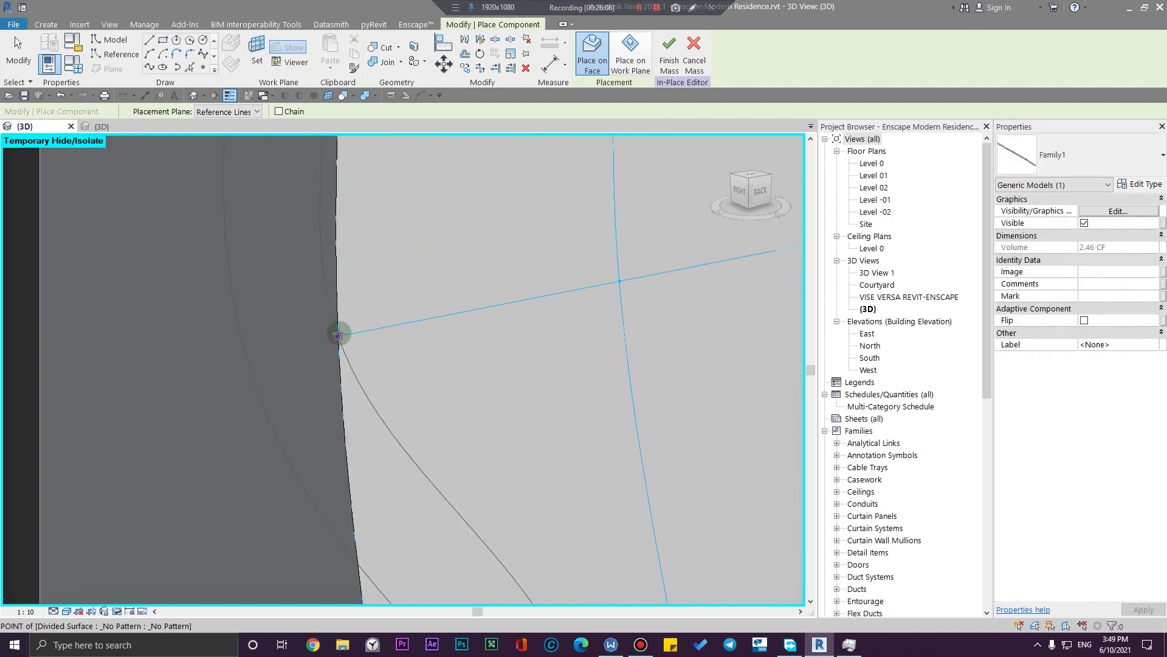
Place the following adaptive points on successive divided-surface nodes along the middle of the panel's side edge
{"action": "scroll", "coordinate": [390, 443], "scroll_direction": "down", "scroll_amount": 2}
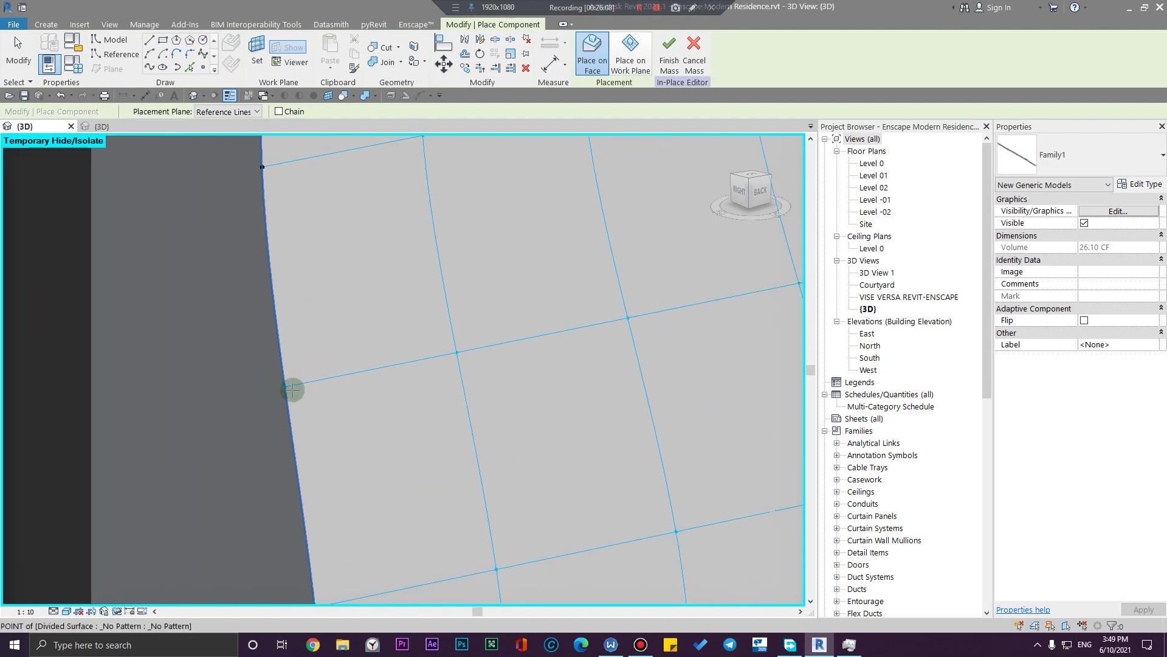
{"action": "left_click", "coordinate": [290, 396]}
{"action": "middle_click_drag", "start_coordinate": [370, 457], "coordinate": [391, 227]}
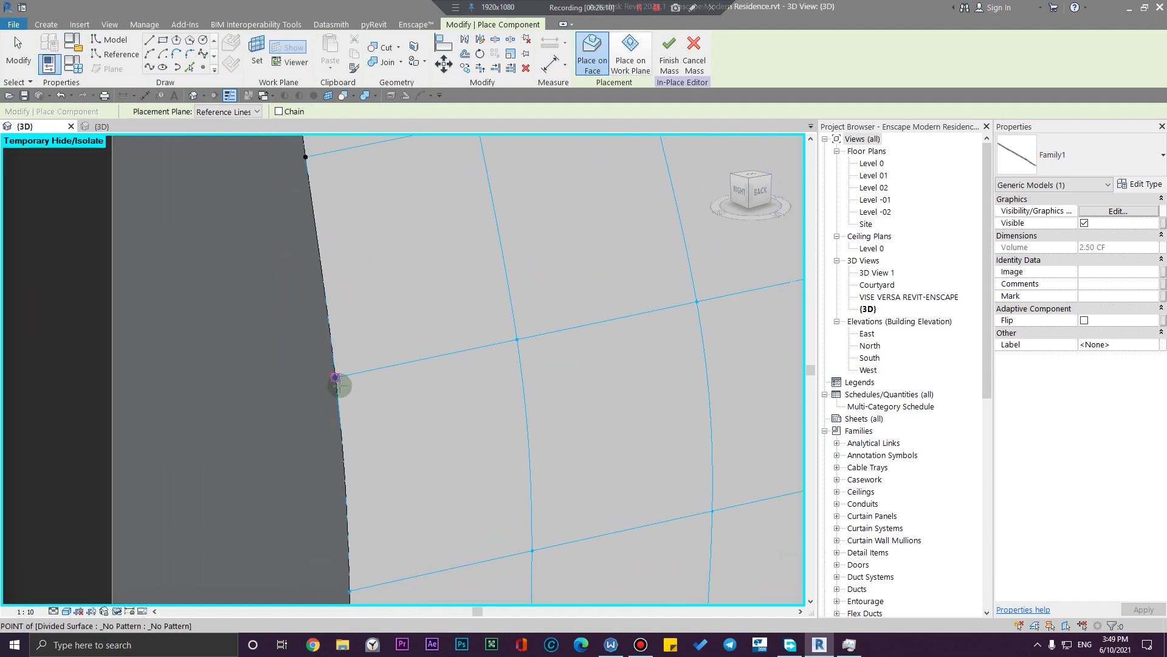
{"action": "left_click", "coordinate": [335, 378]}
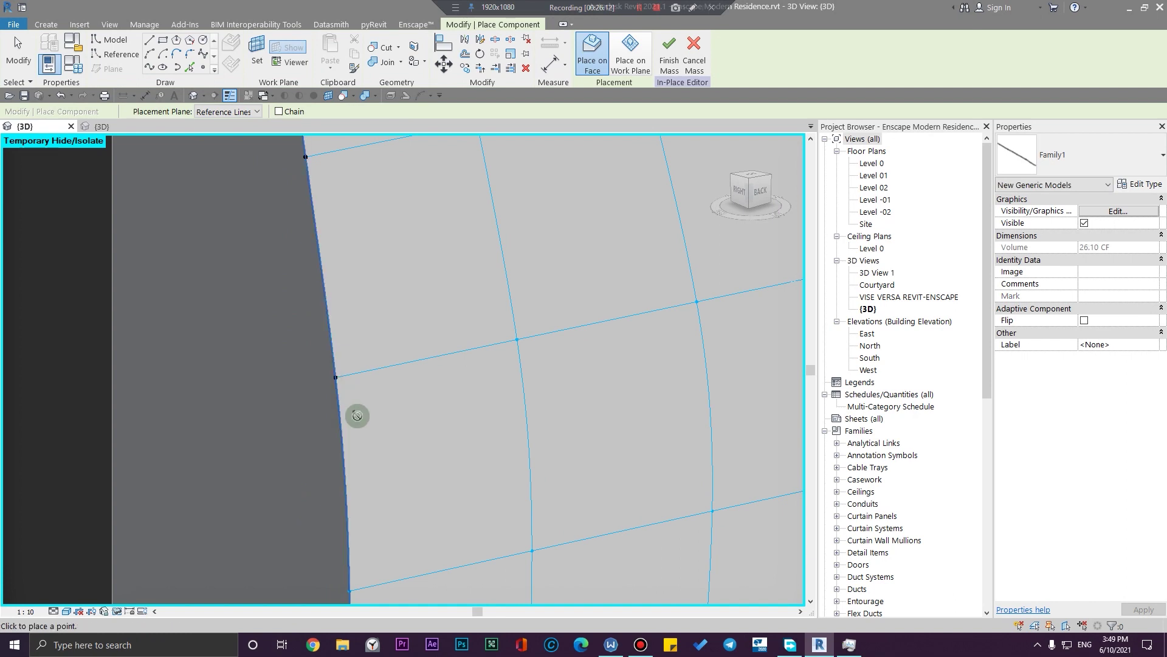
{"action": "scroll", "coordinate": [357, 413], "scroll_direction": "down", "scroll_amount": 2}
{"action": "middle_click_drag", "start_coordinate": [358, 362], "coordinate": [355, 260]}
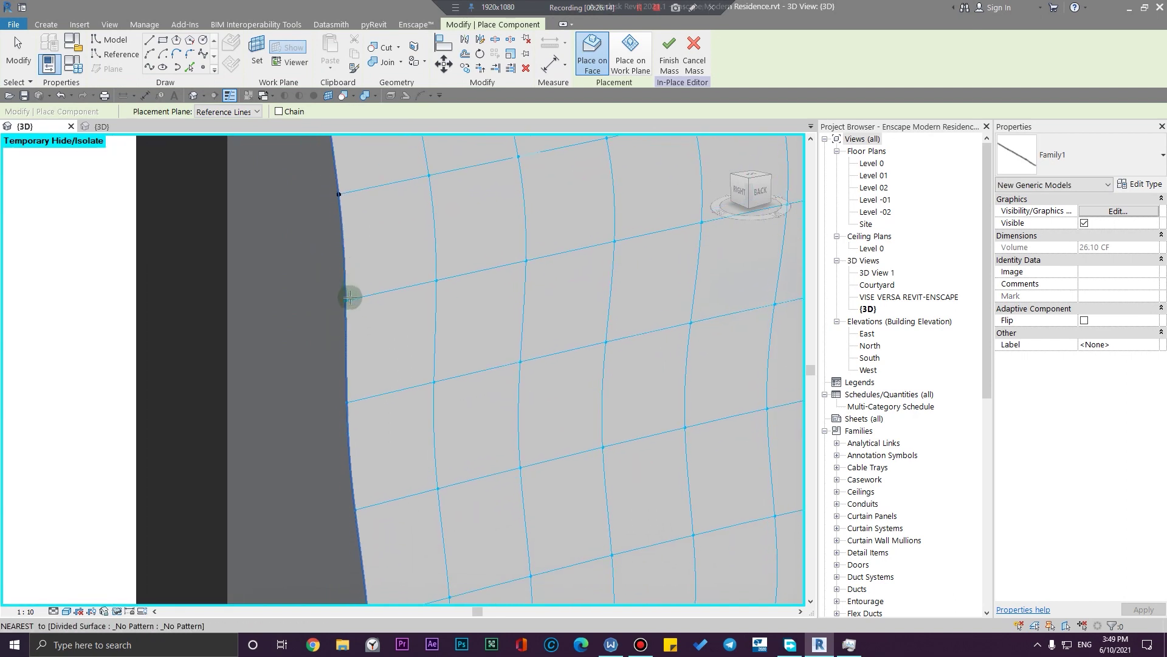
{"action": "left_click", "coordinate": [349, 298]}
{"action": "left_click", "coordinate": [347, 300]}
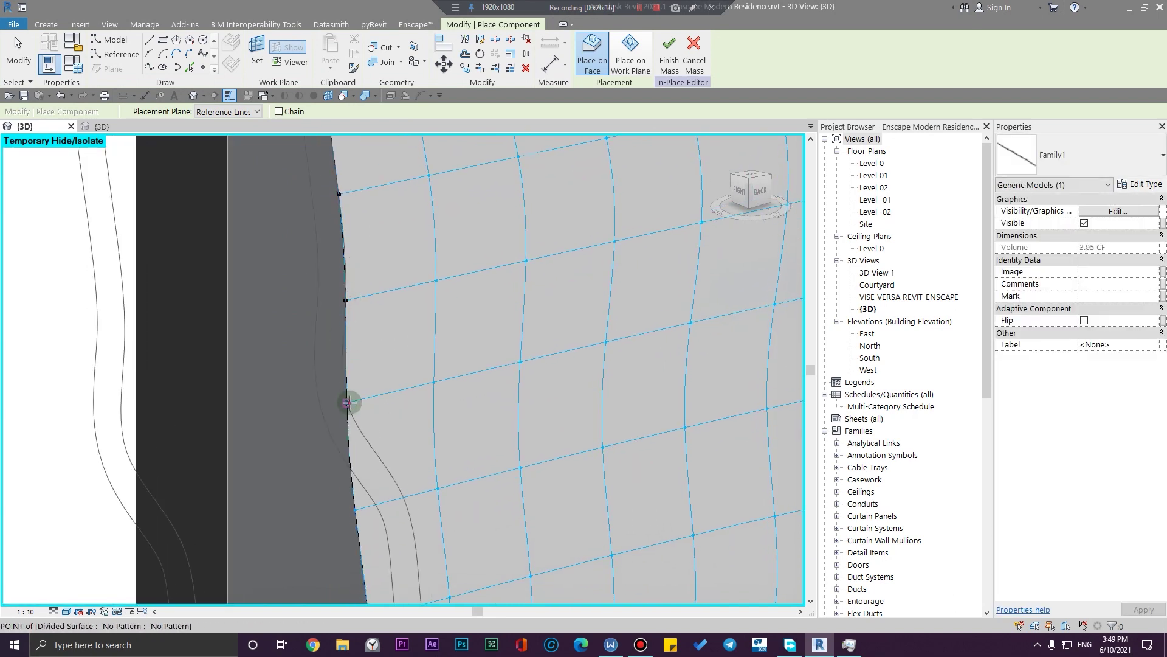
{"action": "left_click", "coordinate": [346, 402]}
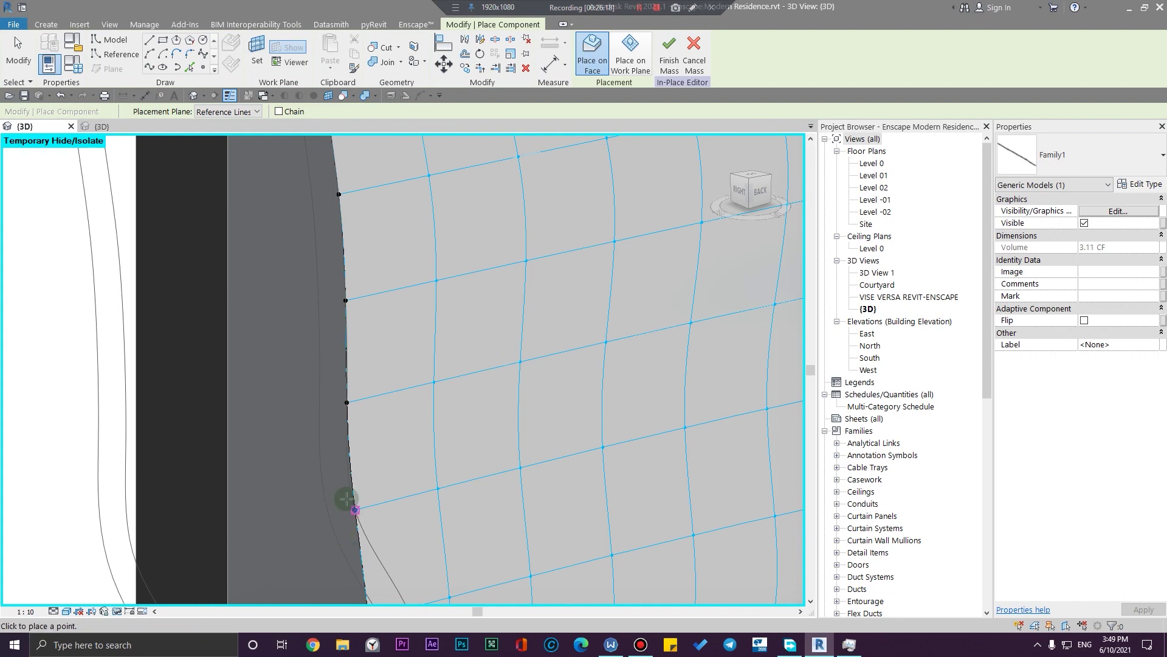
Place the remaining adaptive points on the lower side-edge nodes down to the bottom corner, and end component placement
{"action": "middle_click_drag", "start_coordinate": [340, 449], "coordinate": [365, 294]}
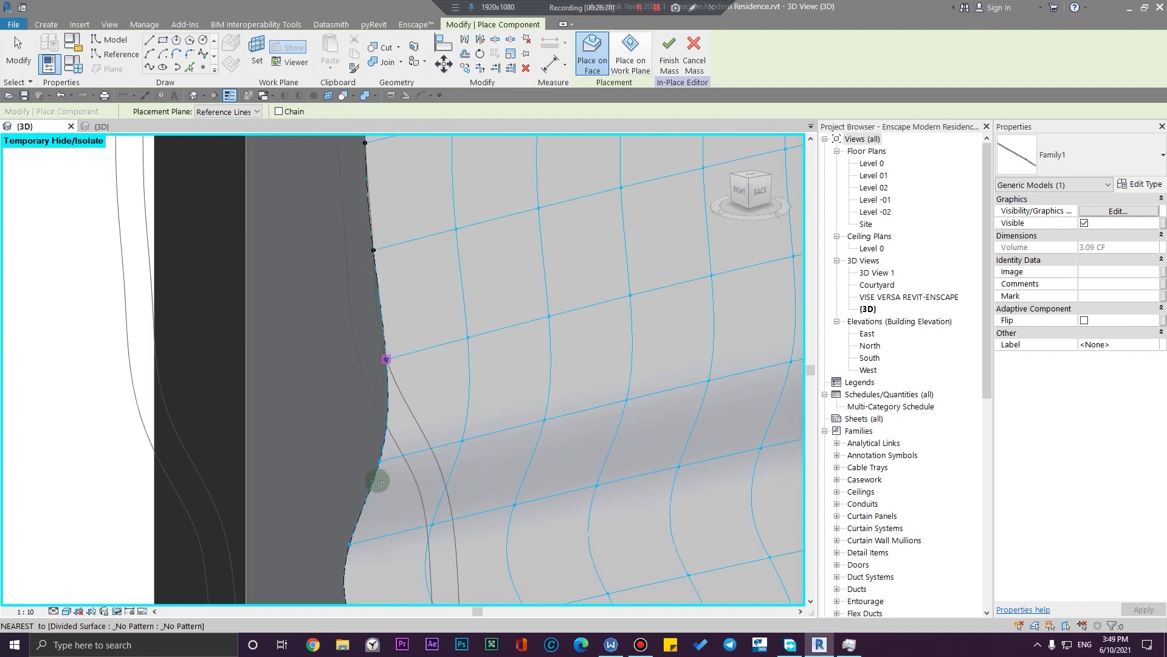
{"action": "left_click", "coordinate": [381, 462]}
{"action": "middle_click_drag", "start_coordinate": [378, 511], "coordinate": [363, 279]}
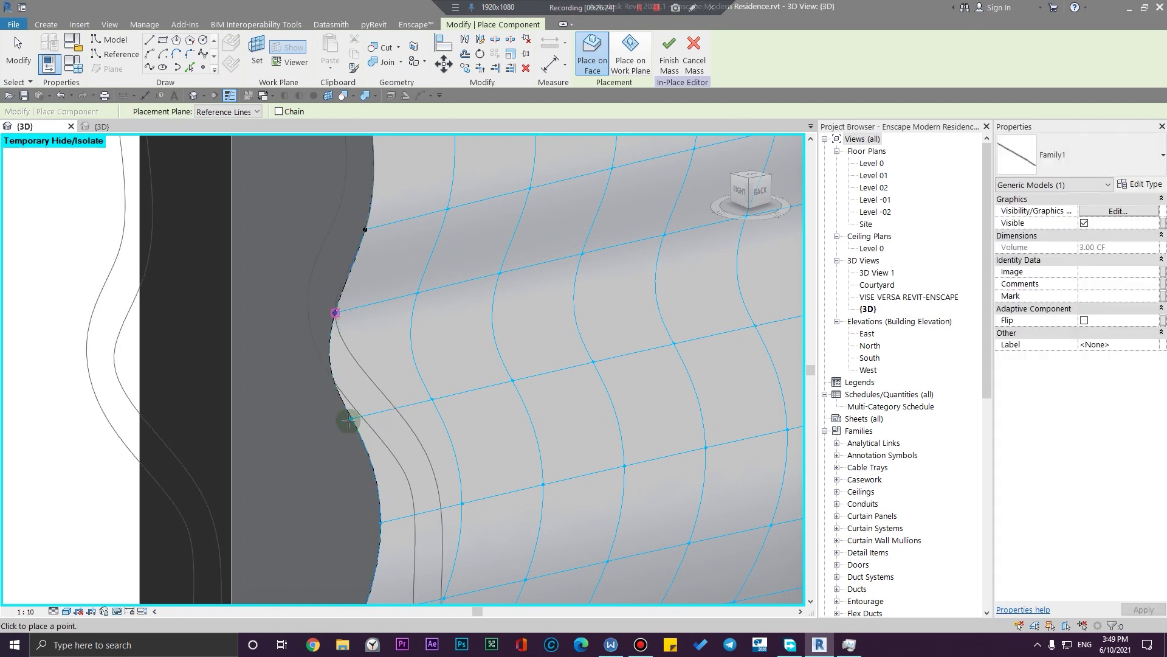
{"action": "middle_click_drag", "start_coordinate": [377, 488], "coordinate": [359, 310]}
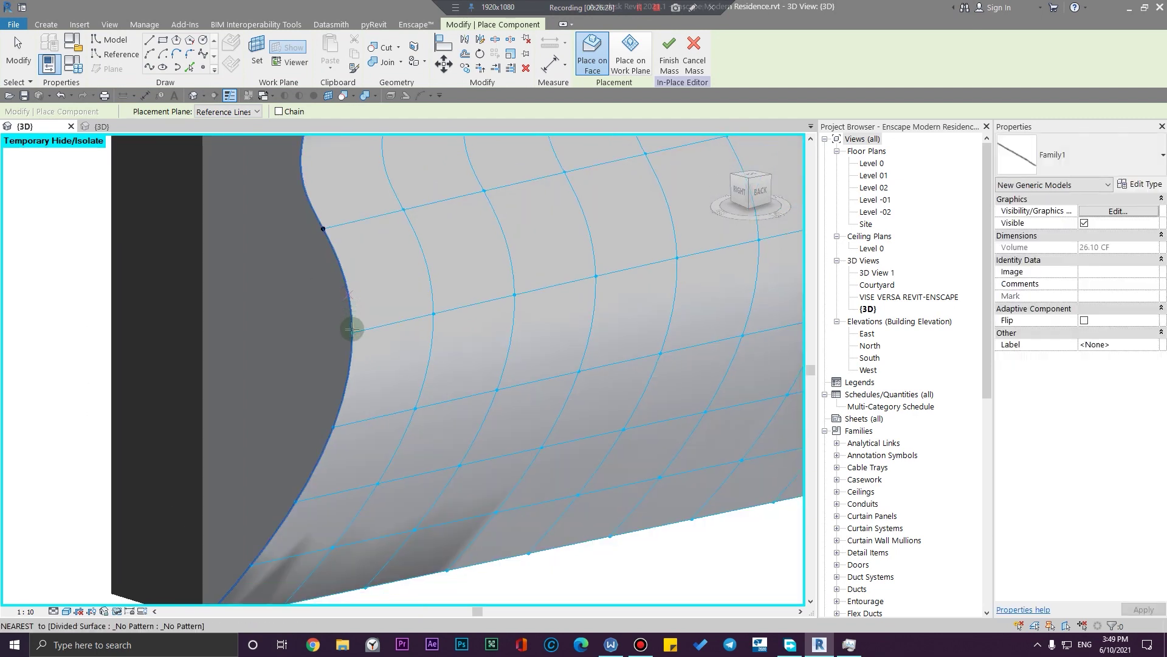
{"action": "left_click", "coordinate": [352, 333]}
{"action": "left_click", "coordinate": [332, 427]}
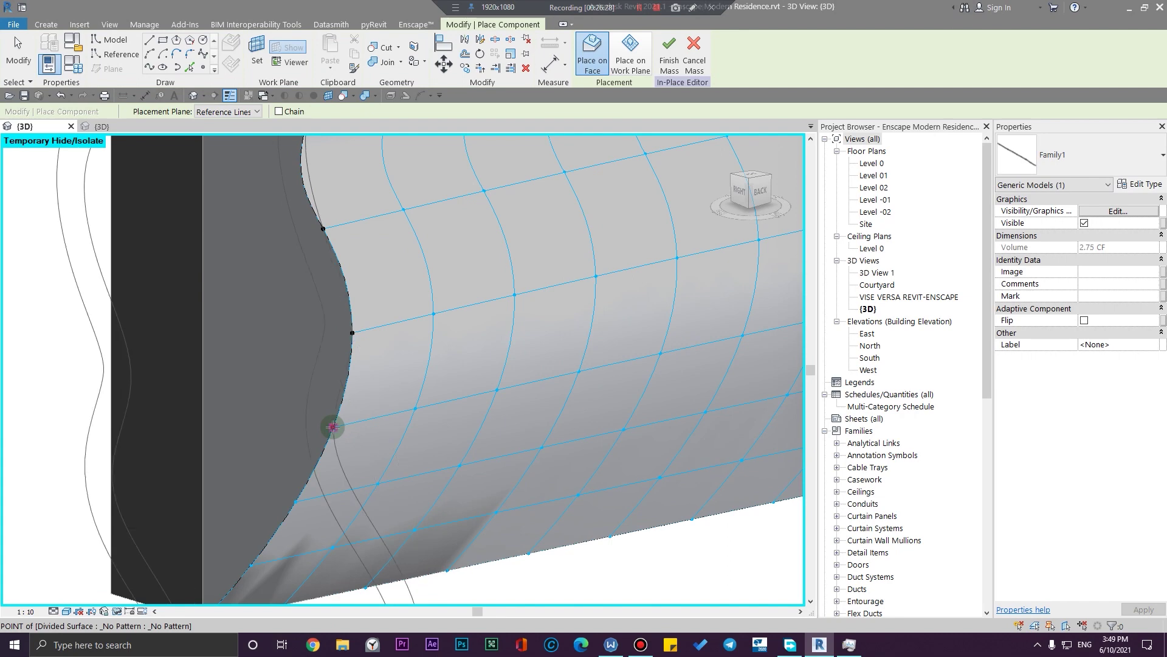
{"action": "left_click", "coordinate": [287, 526]}
{"action": "scroll", "coordinate": [287, 527], "scroll_direction": "down", "scroll_amount": 2}
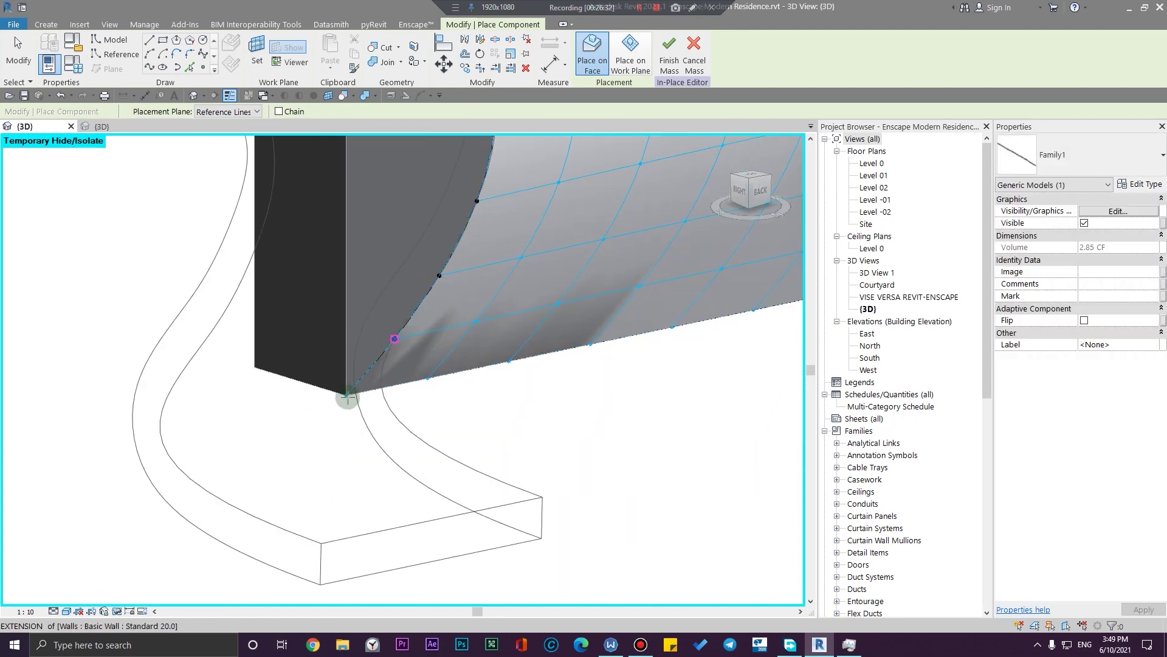
{"action": "scroll", "coordinate": [365, 424], "scroll_direction": "down", "scroll_amount": 5}
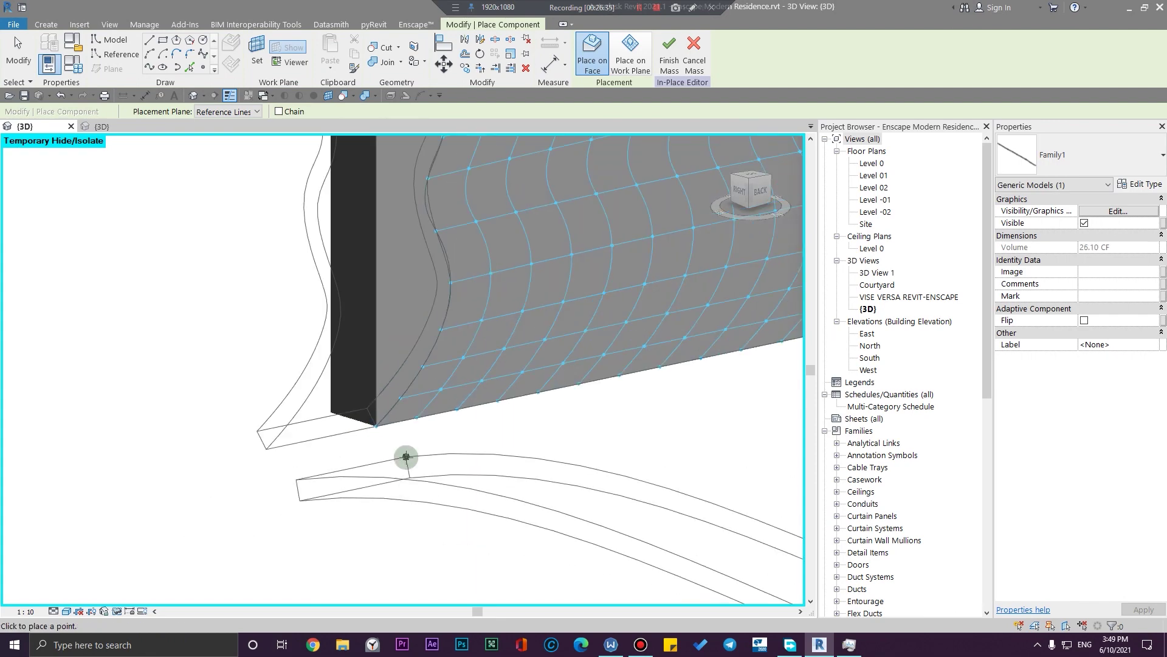
{"action": "scroll", "coordinate": [428, 475], "scroll_direction": "up", "scroll_amount": 5}
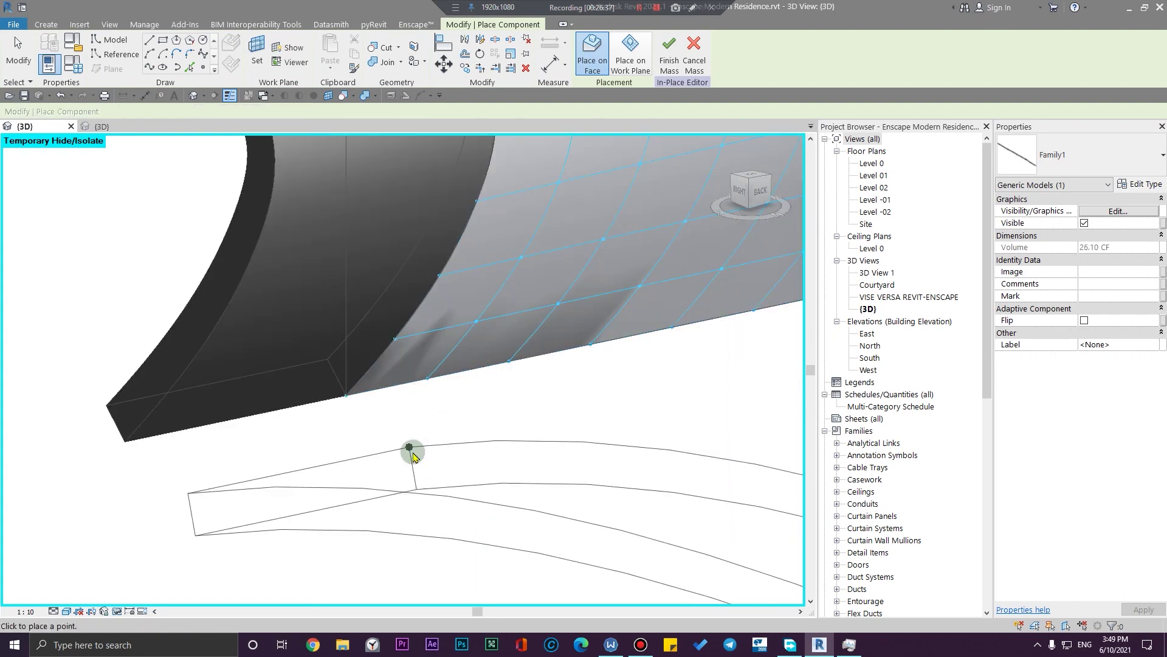
{"action": "key", "text": "Escape"}
Select the placed strip and set its type Height to 80
{"action": "scroll", "coordinate": [494, 476], "scroll_direction": "down", "scroll_amount": 2}
{"action": "middle_click_drag", "start_coordinate": [494, 476], "coordinate": [409, 581]}
{"action": "middle_click_drag", "start_coordinate": [389, 498], "coordinate": [364, 613], "text": "shift"}
{"action": "scroll", "coordinate": [266, 304], "scroll_direction": "up", "scroll_amount": 5}
{"action": "left_click", "coordinate": [339, 253]}
{"action": "scroll", "coordinate": [271, 250], "scroll_direction": "down", "scroll_amount": 5}
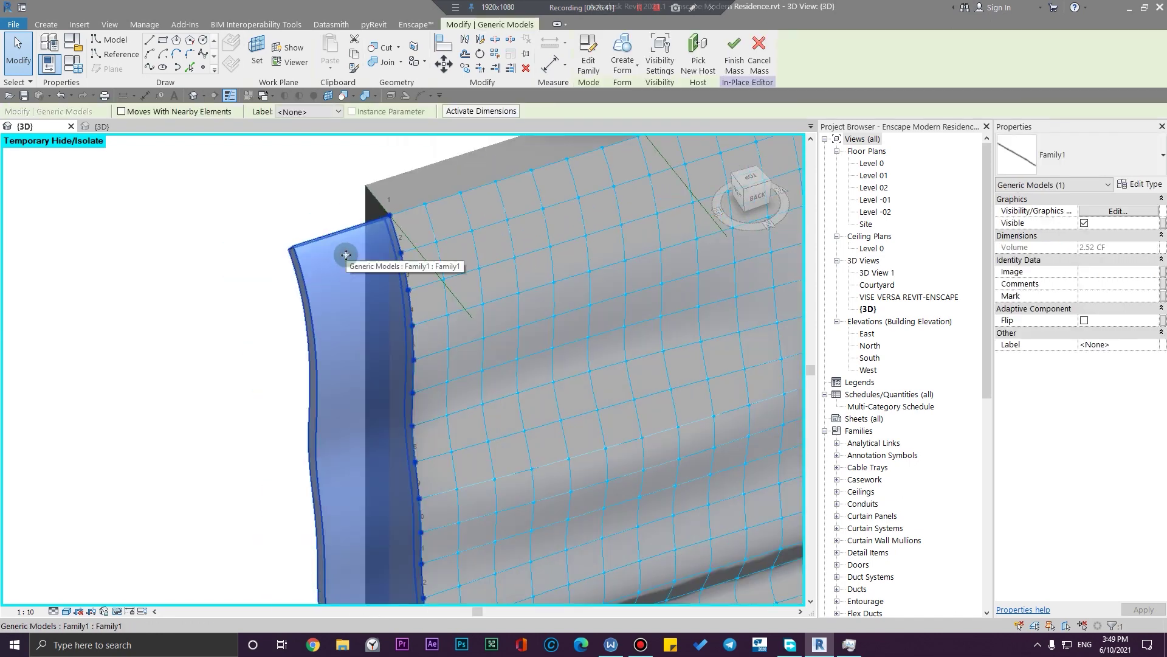
{"action": "scroll", "coordinate": [271, 312], "scroll_direction": "up", "scroll_amount": 6}
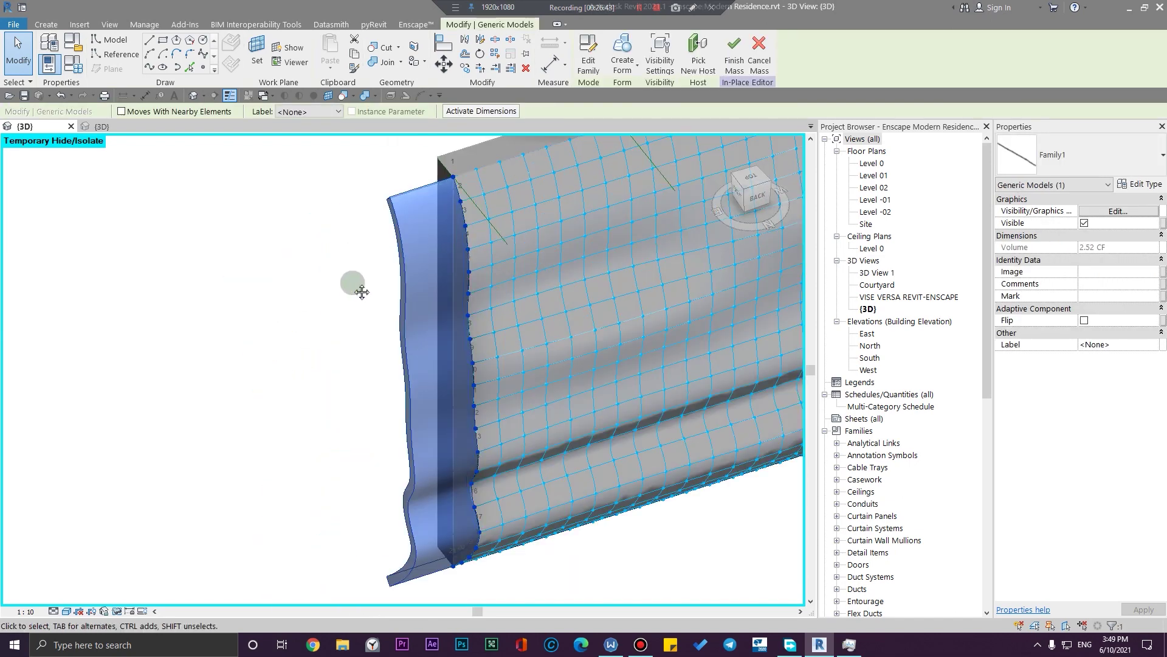
{"action": "scroll", "coordinate": [333, 399], "scroll_direction": "down", "scroll_amount": 5}
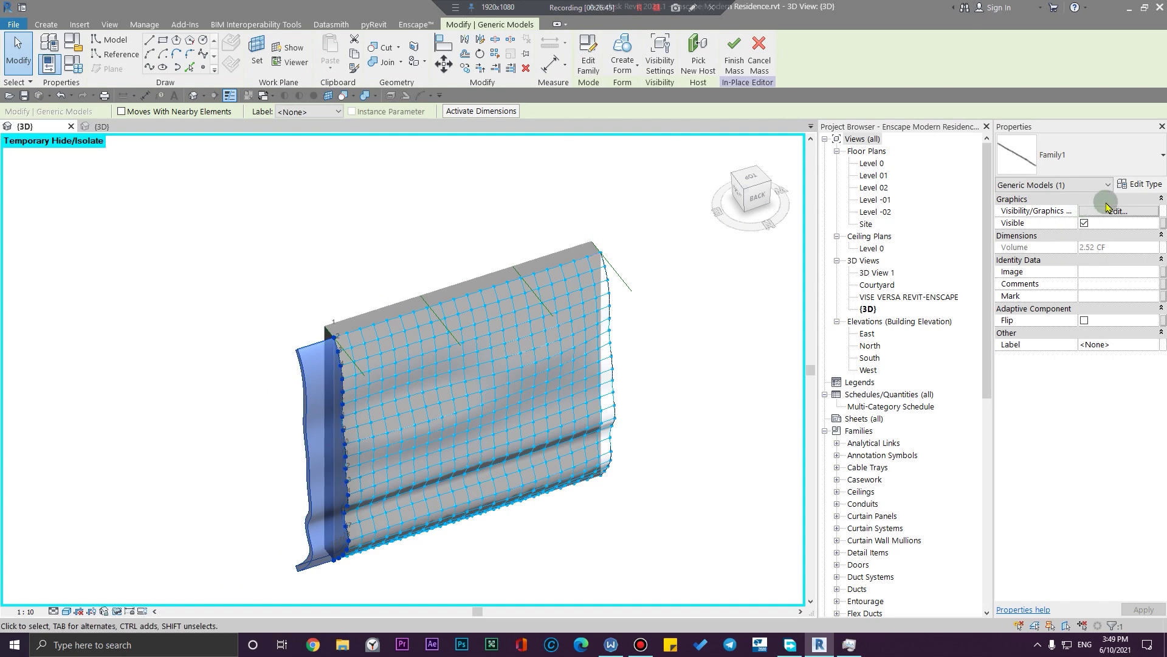
{"action": "left_click", "coordinate": [1143, 186]}
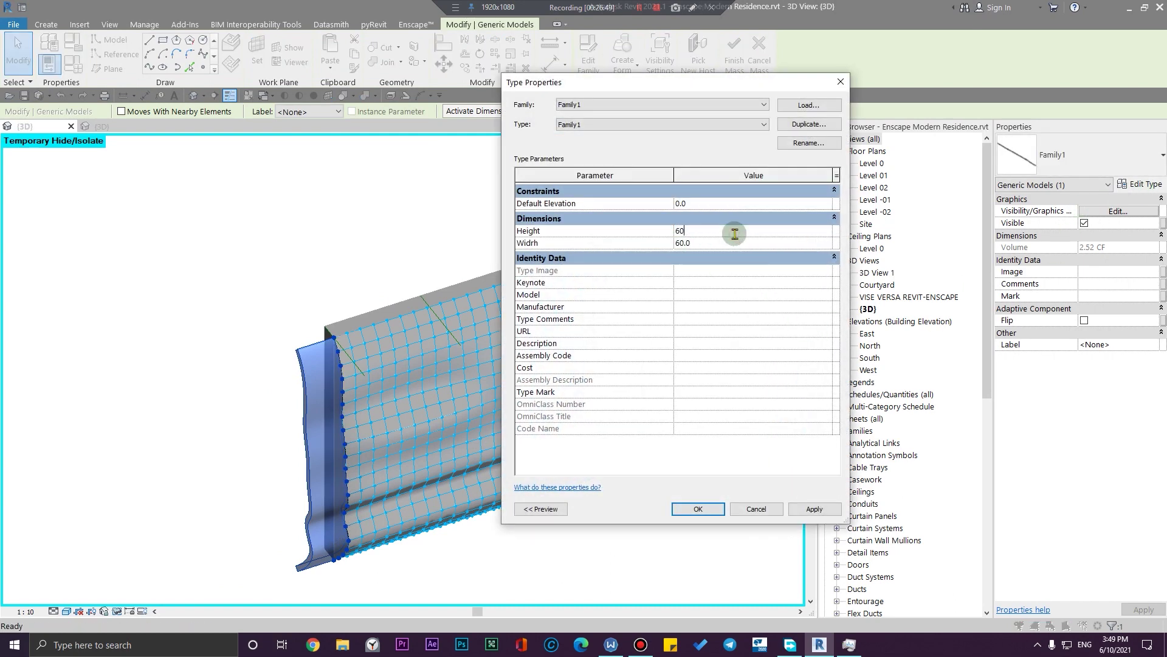
{"action": "left_click", "coordinate": [811, 515]}
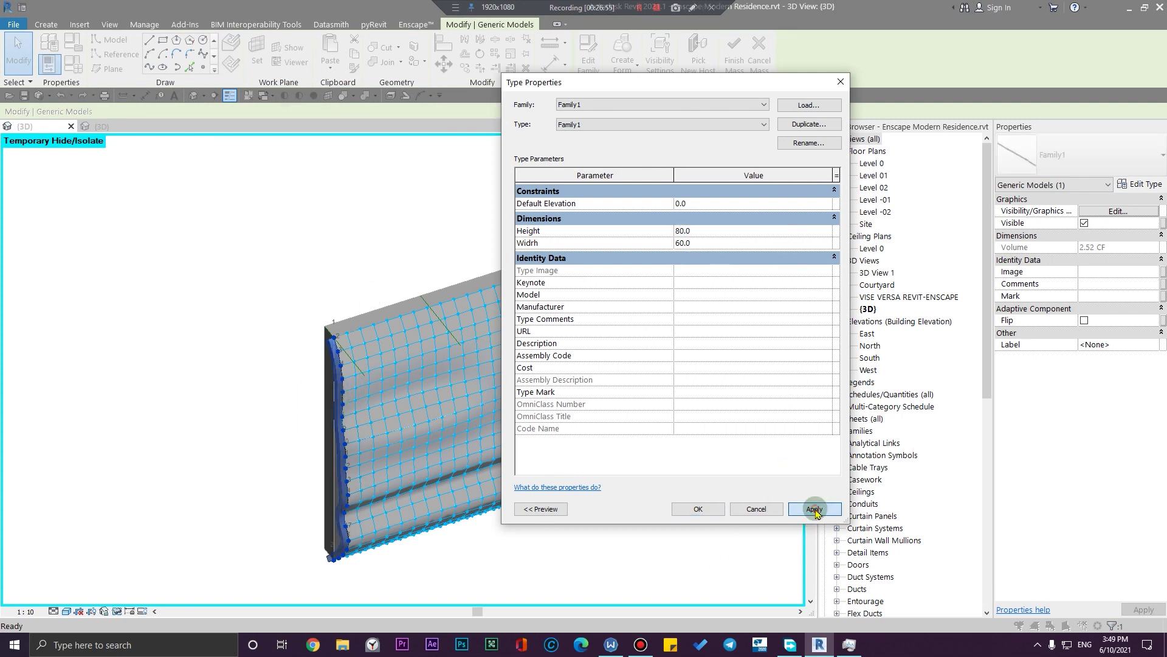
{"action": "left_click", "coordinate": [698, 509]}
Repeat the edge strip component across the whole divided surface
{"action": "scroll", "coordinate": [286, 322], "scroll_direction": "up", "scroll_amount": 6}
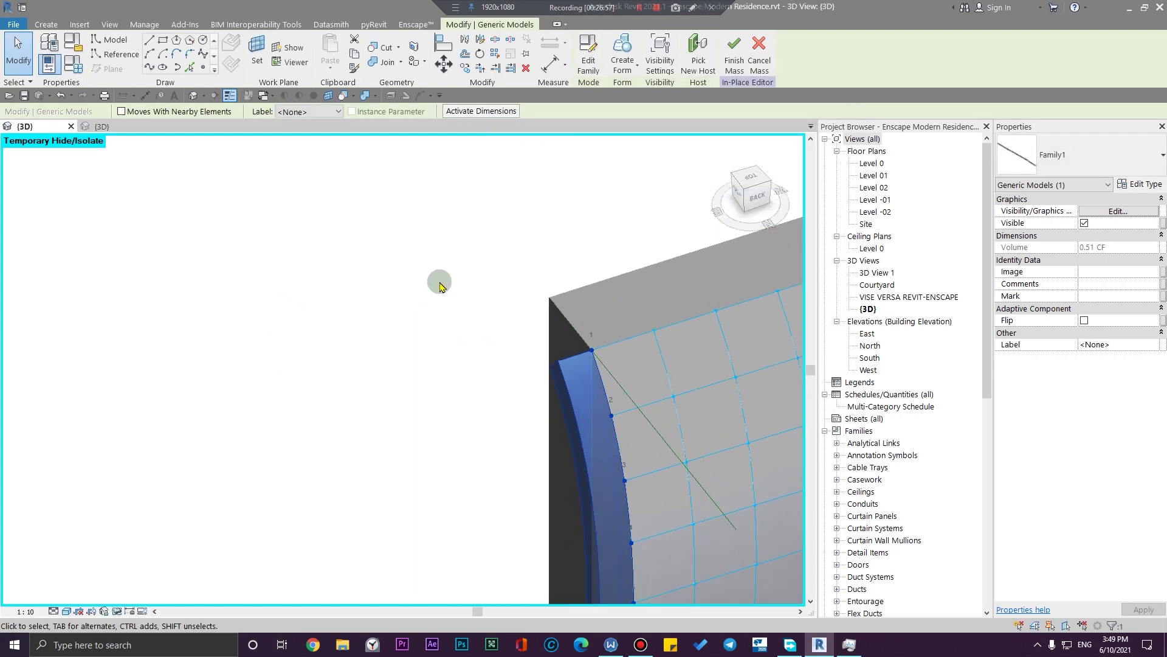
{"action": "middle_click_drag", "start_coordinate": [440, 281], "coordinate": [191, 246]}
{"action": "left_click", "coordinate": [195, 232]}
{"action": "scroll", "coordinate": [195, 233], "scroll_direction": "down", "scroll_amount": 3}
{"action": "scroll", "coordinate": [218, 322], "scroll_direction": "up", "scroll_amount": 2}
{"action": "left_click", "coordinate": [303, 269]}
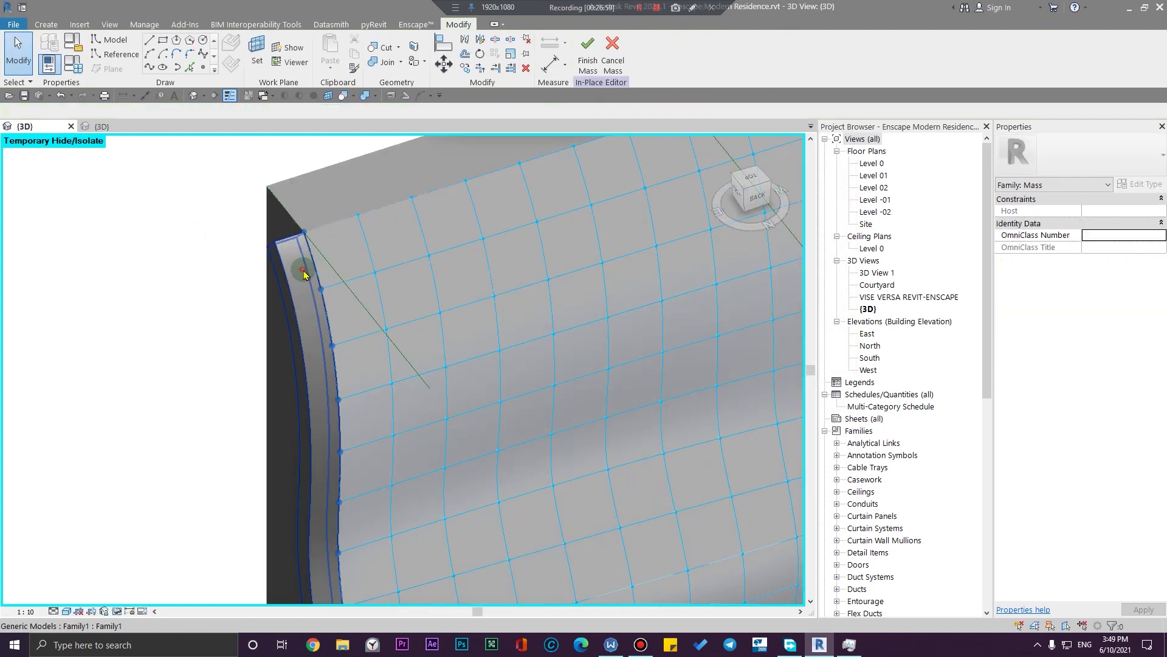
{"action": "left_click", "coordinate": [304, 273]}
{"action": "scroll", "coordinate": [222, 266], "scroll_direction": "down", "scroll_amount": 5}
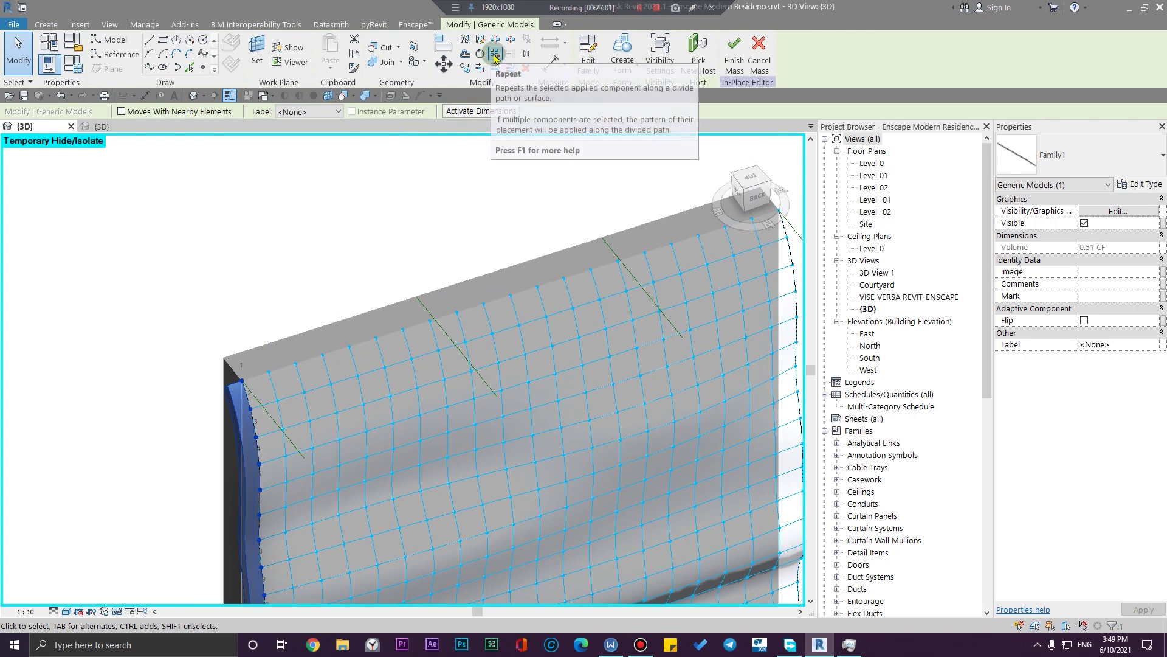
{"action": "left_click", "coordinate": [496, 56]}
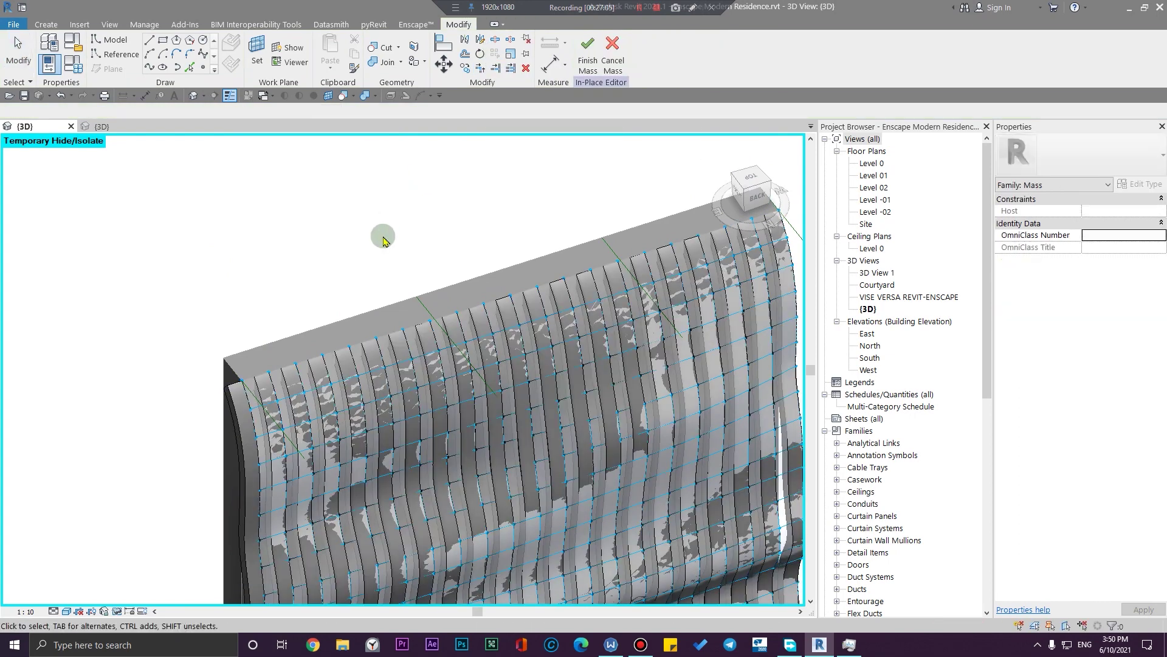
Inspect the repeated strips, finish the in-place mass, and dismiss the save reminder without saving
{"action": "scroll", "coordinate": [383, 236], "scroll_direction": "down", "scroll_amount": 4}
{"action": "middle_click_drag", "start_coordinate": [467, 400], "coordinate": [547, 263], "text": "shift"}
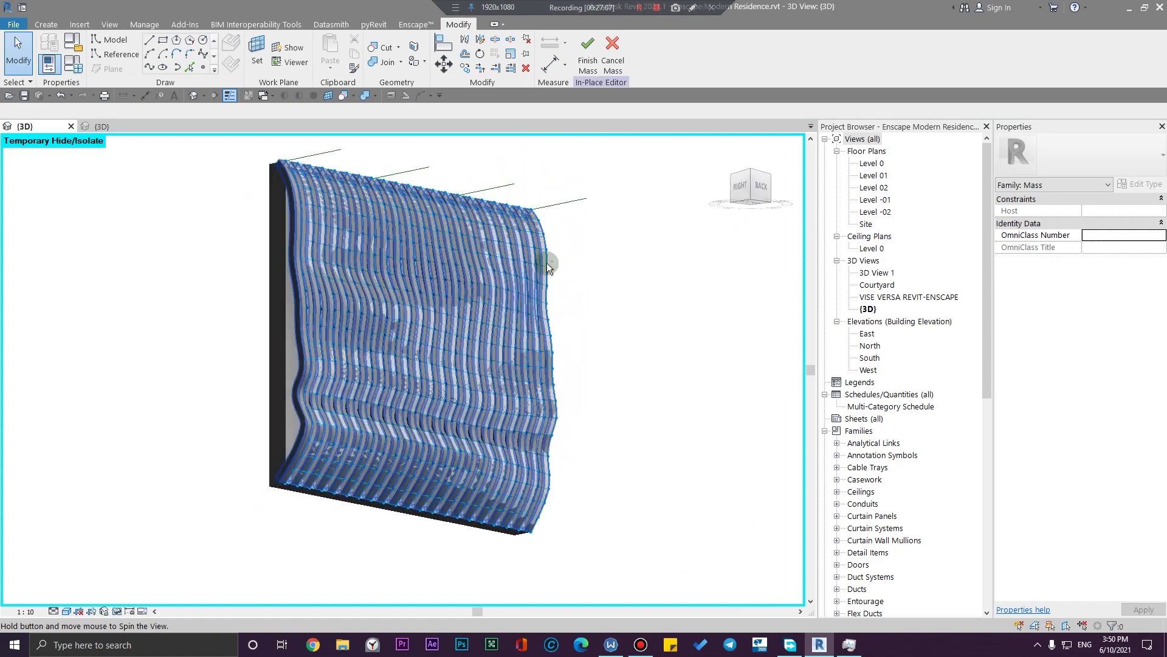
{"action": "scroll", "coordinate": [589, 376], "scroll_direction": "up", "scroll_amount": 4}
{"action": "middle_click_drag", "start_coordinate": [637, 401], "coordinate": [612, 531], "text": "shift"}
{"action": "scroll", "coordinate": [490, 534], "scroll_direction": "down", "scroll_amount": 2}
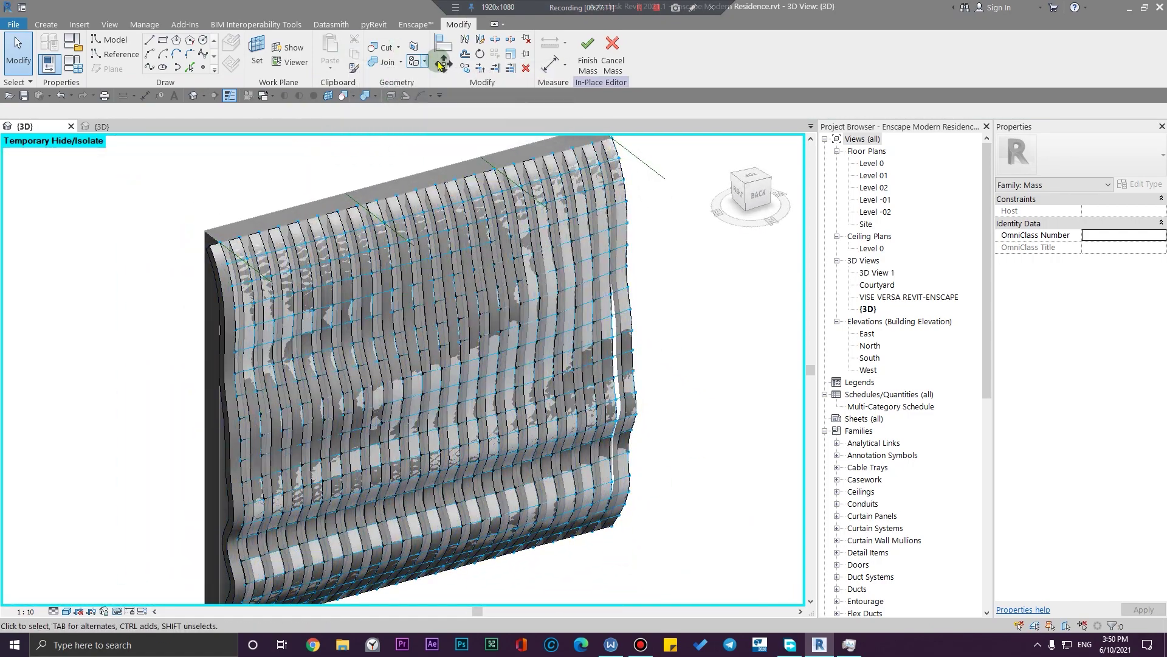
{"action": "left_click", "coordinate": [580, 47]}
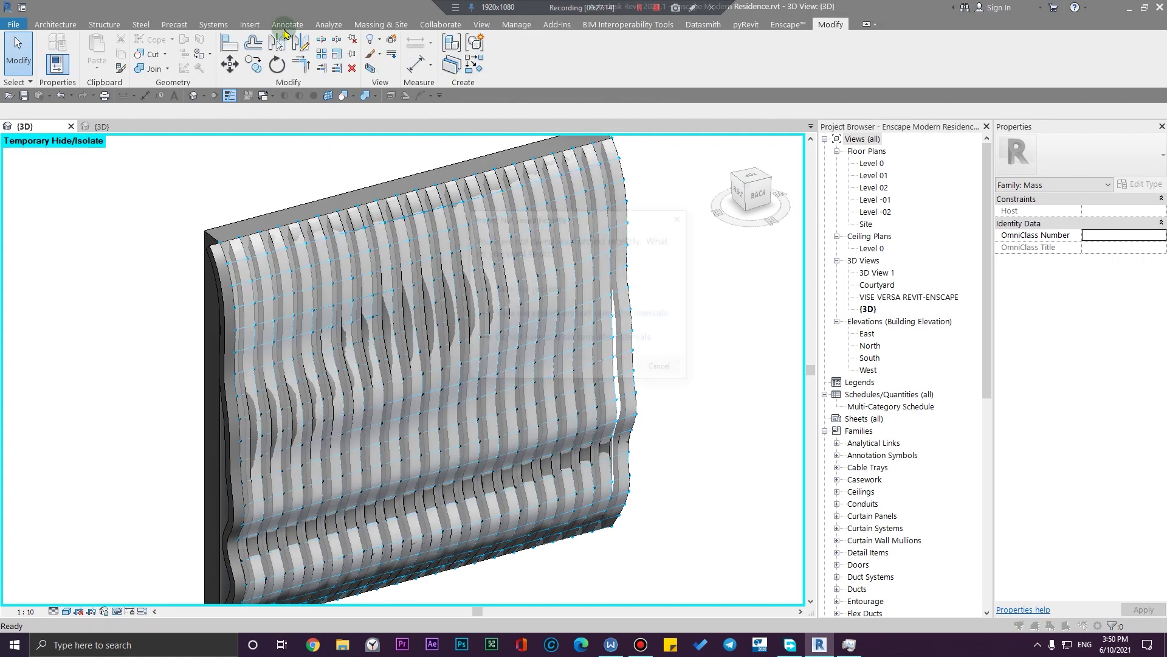
{"action": "left_click", "coordinate": [661, 369]}
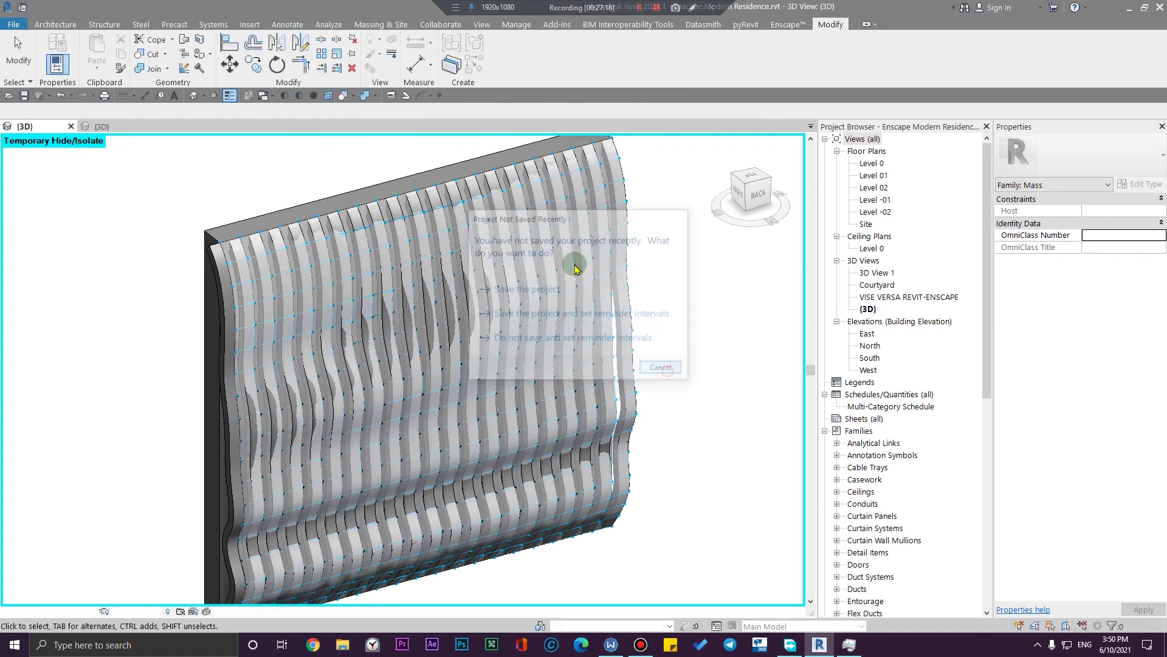
Hide the Mass category in the 3D view's visibility overrides so that only the strips and wall are displayed
{"action": "left_click", "coordinate": [382, 24]}
{"action": "left_click", "coordinate": [89, 49]}
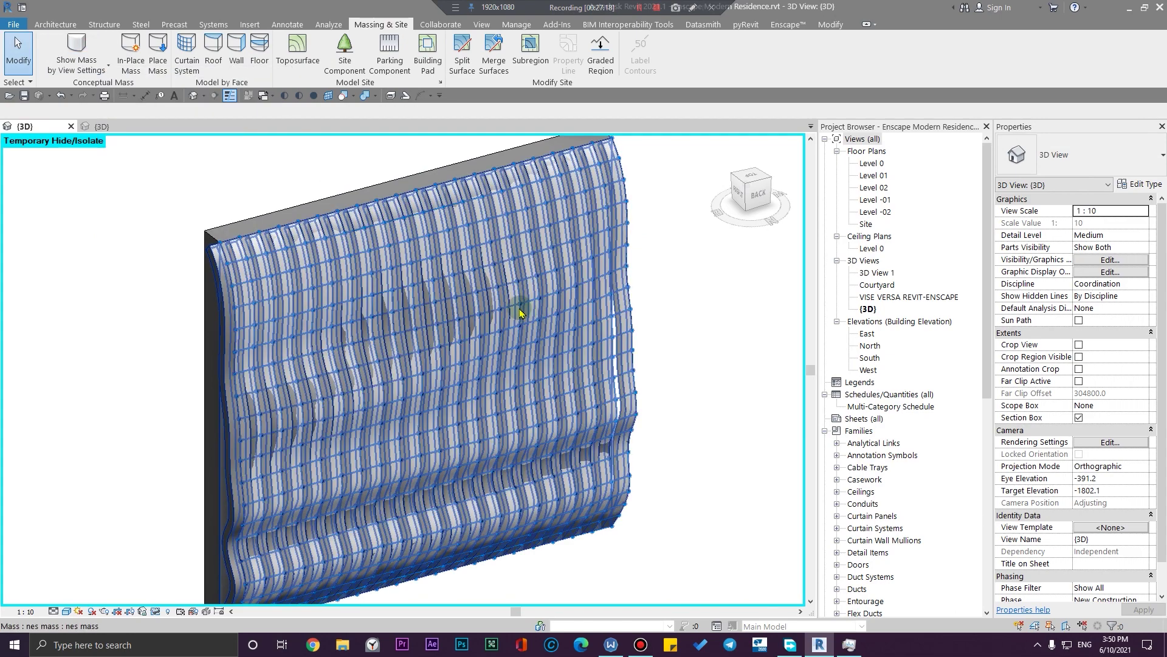
{"action": "middle_click_drag", "start_coordinate": [661, 477], "coordinate": [626, 474]}
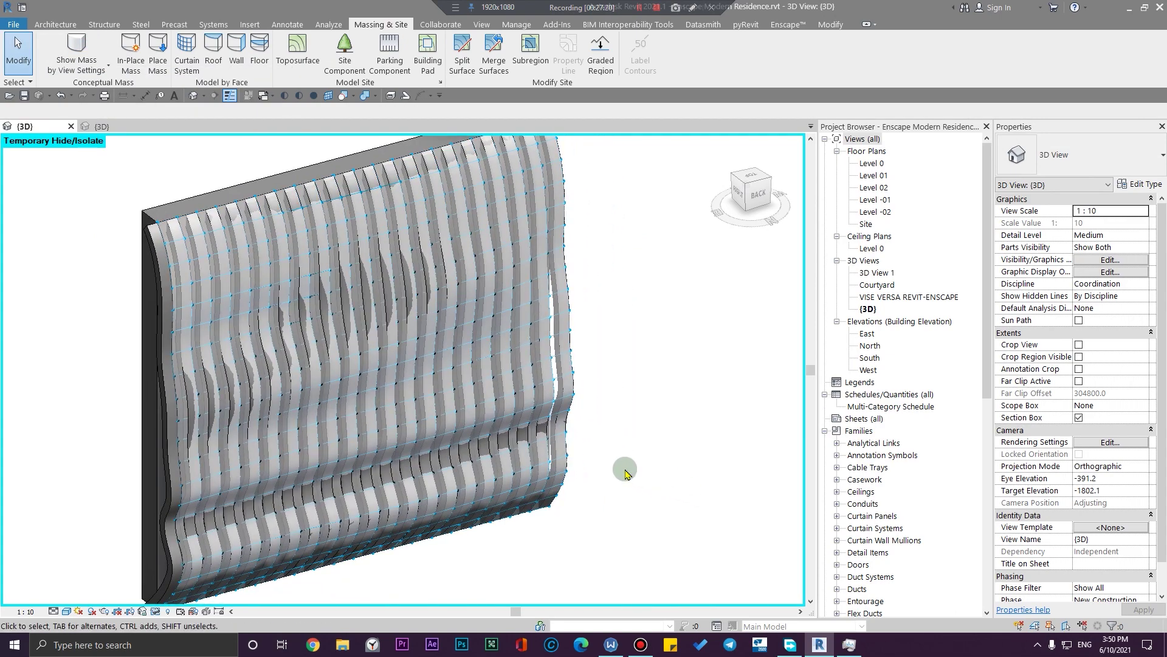
{"action": "key", "text": "g"}
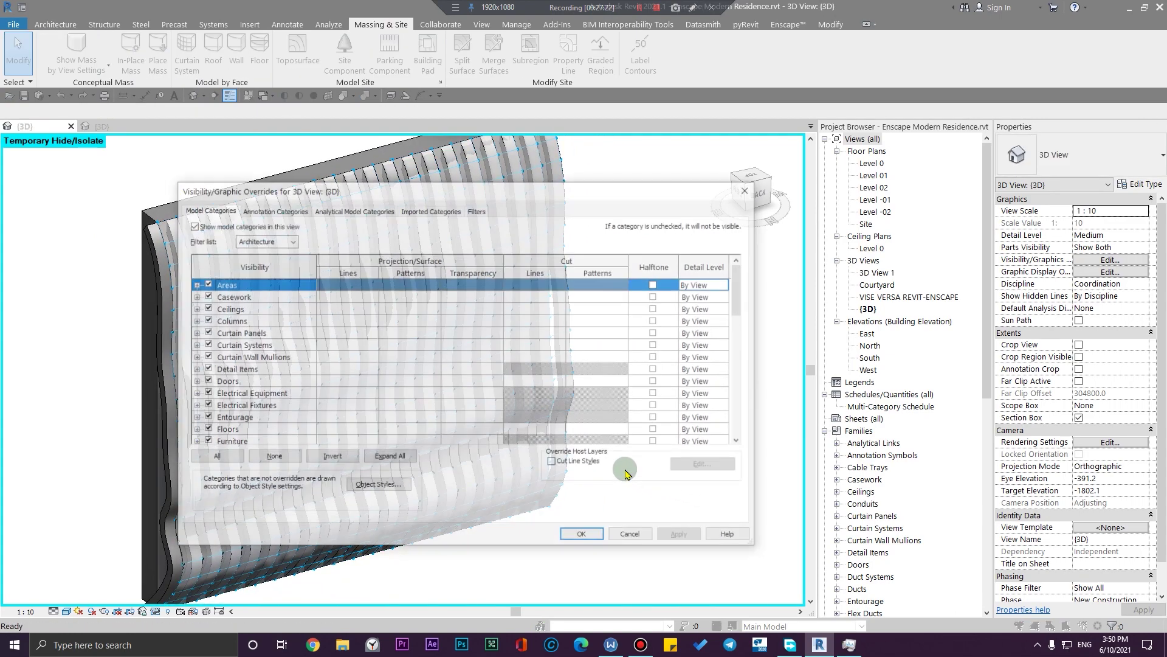
{"action": "left_click", "coordinate": [228, 308]}
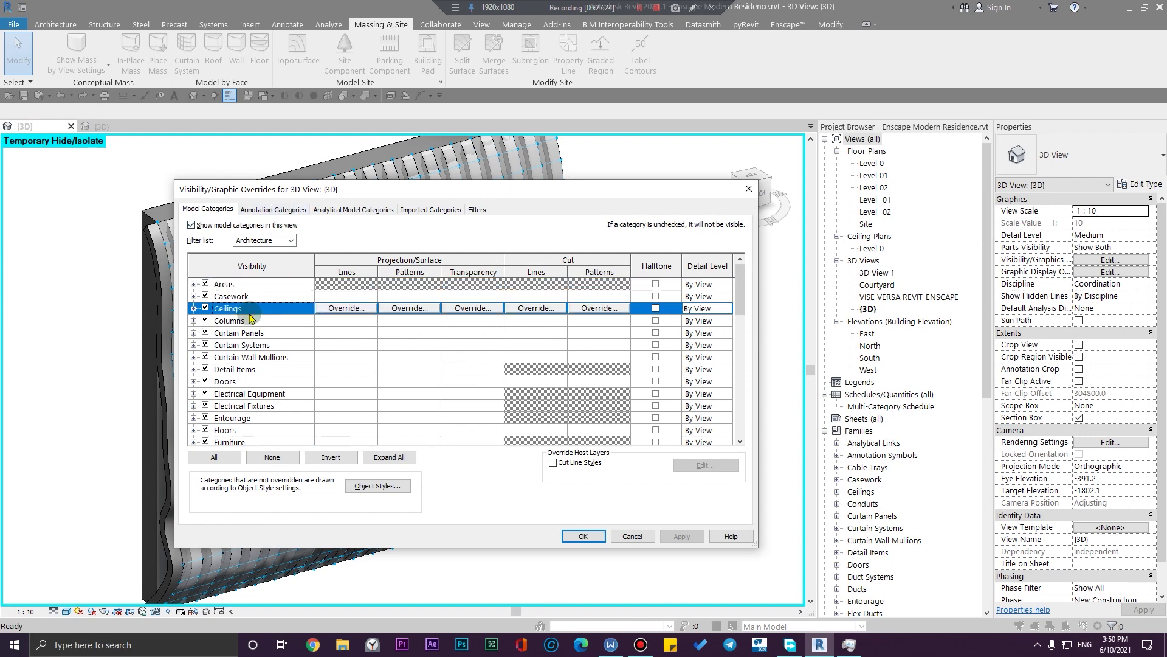
{"action": "key", "text": "m"}
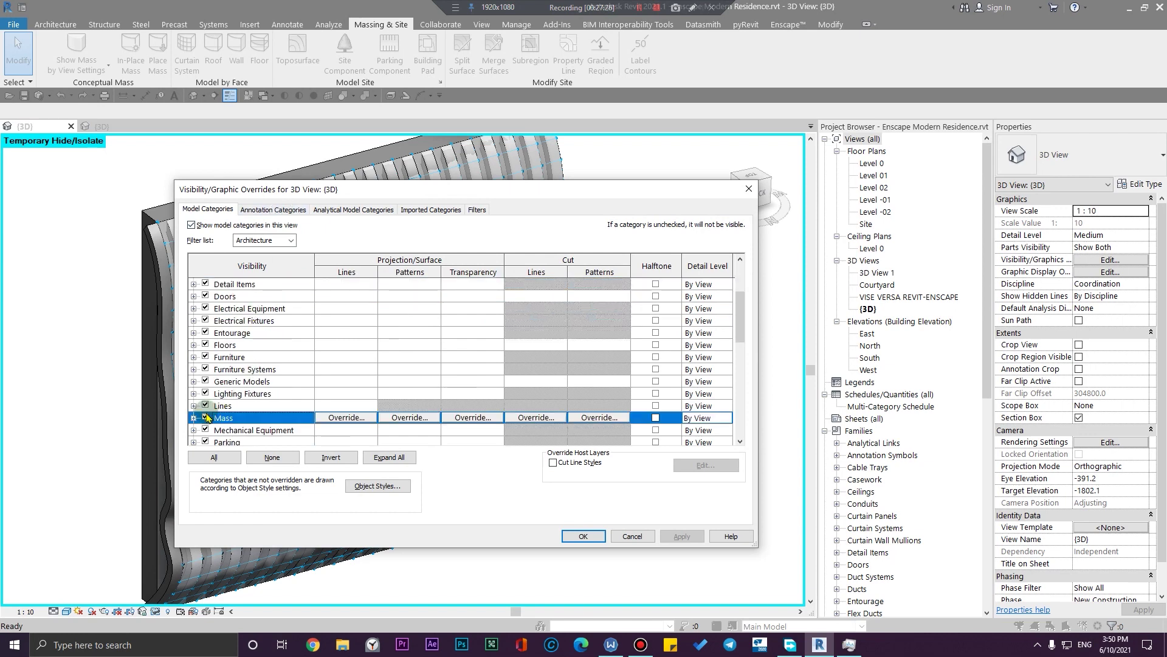
{"action": "left_click", "coordinate": [584, 536]}
{"action": "scroll", "coordinate": [599, 334], "scroll_direction": "down", "scroll_amount": 3}
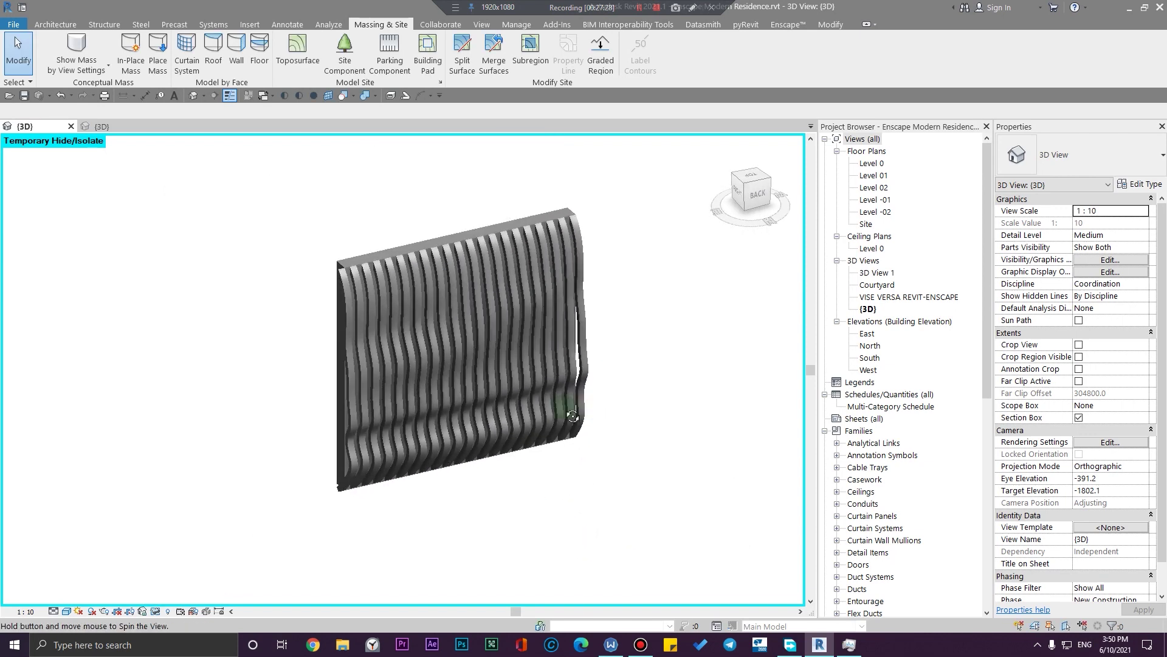
Examine the wavy strips from several angles and up close at the panel's upper corner
{"action": "middle_click_drag", "start_coordinate": [480, 301], "coordinate": [578, 322], "text": "shift"}
{"action": "scroll", "coordinate": [544, 404], "scroll_direction": "up", "scroll_amount": 3}
{"action": "middle_click_drag", "start_coordinate": [655, 457], "coordinate": [729, 550], "text": "shift"}
{"action": "scroll", "coordinate": [685, 409], "scroll_direction": "down", "scroll_amount": 2}
{"action": "middle_click_drag", "start_coordinate": [685, 409], "coordinate": [659, 491], "text": "shift"}
{"action": "scroll", "coordinate": [659, 489], "scroll_direction": "down", "scroll_amount": 2}
{"action": "scroll", "coordinate": [358, 448], "scroll_direction": "up", "scroll_amount": 3}
{"action": "scroll", "coordinate": [485, 357], "scroll_direction": "up", "scroll_amount": 2}
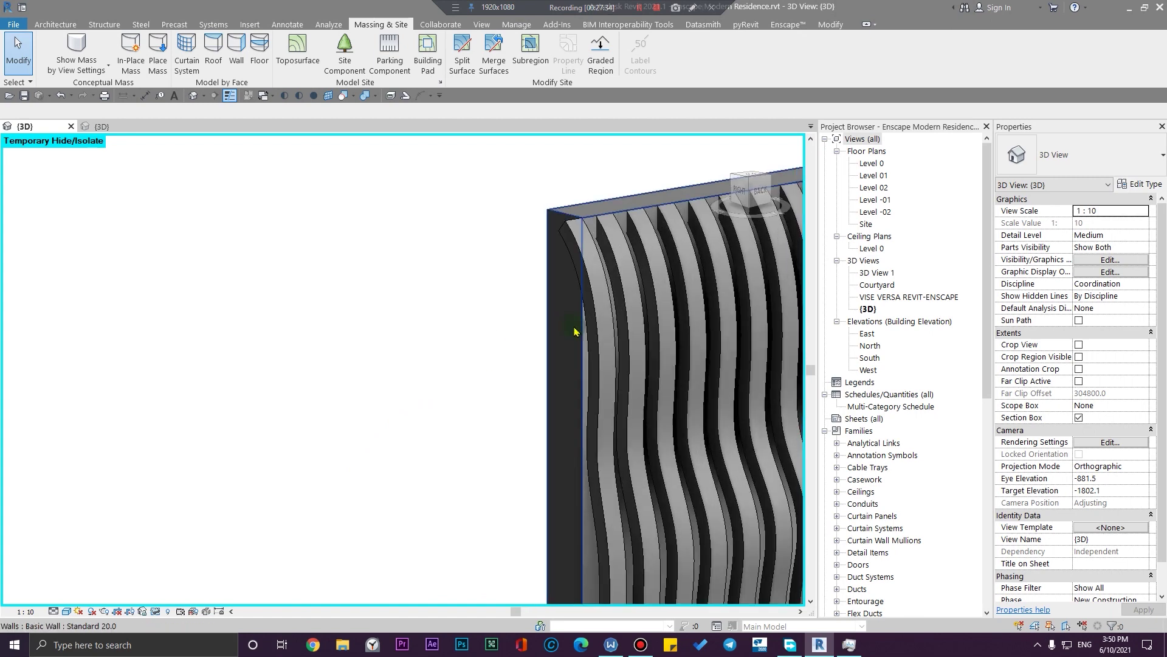
Select the strip at the panel's side edge and set its type Height to 90
{"action": "left_click", "coordinate": [594, 333]}
{"action": "middle_click_drag", "start_coordinate": [508, 370], "coordinate": [95, 391]}
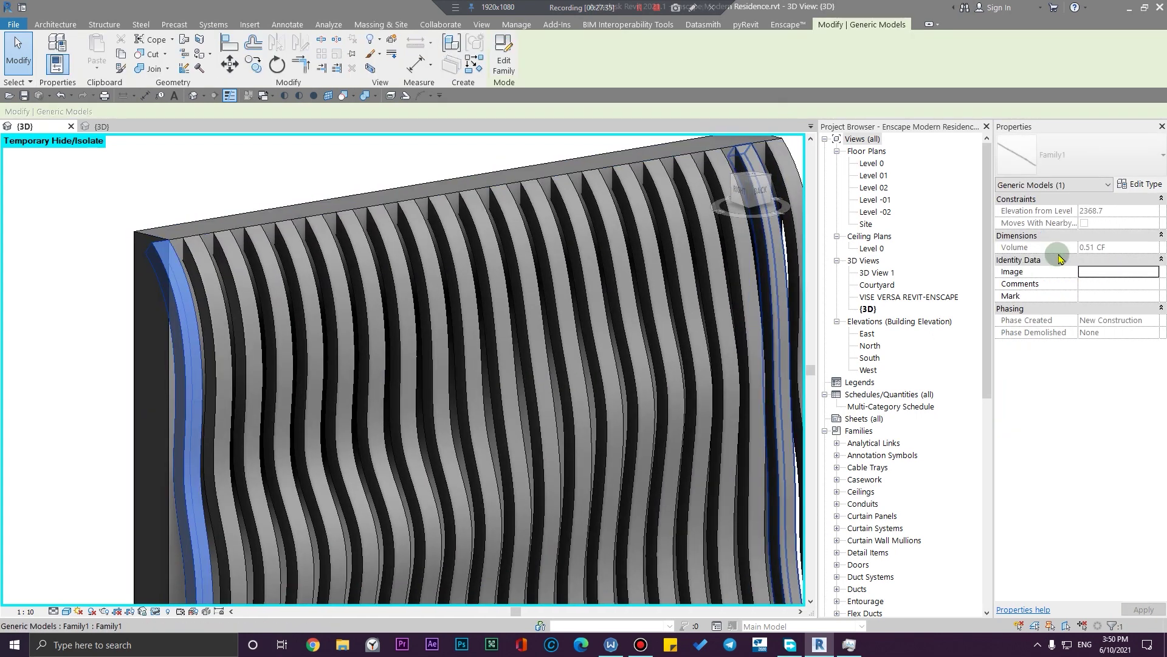
{"action": "left_click", "coordinate": [1132, 186]}
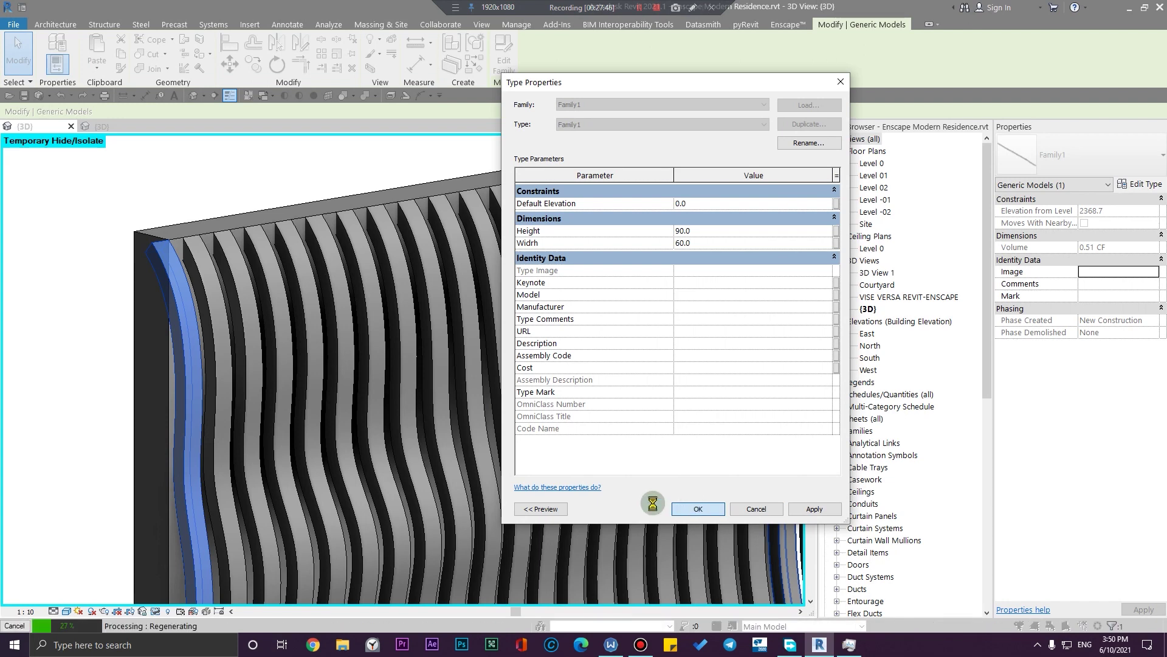
Confirm the strip's type changes, return to the strip family's 3D view, and select the strip form
{"action": "left_click", "coordinate": [681, 499]}
{"action": "scroll", "coordinate": [575, 361], "scroll_direction": "down", "scroll_amount": 3}
{"action": "middle_click_drag", "start_coordinate": [776, 542], "coordinate": [196, 210]}
{"action": "left_click", "coordinate": [103, 126]}
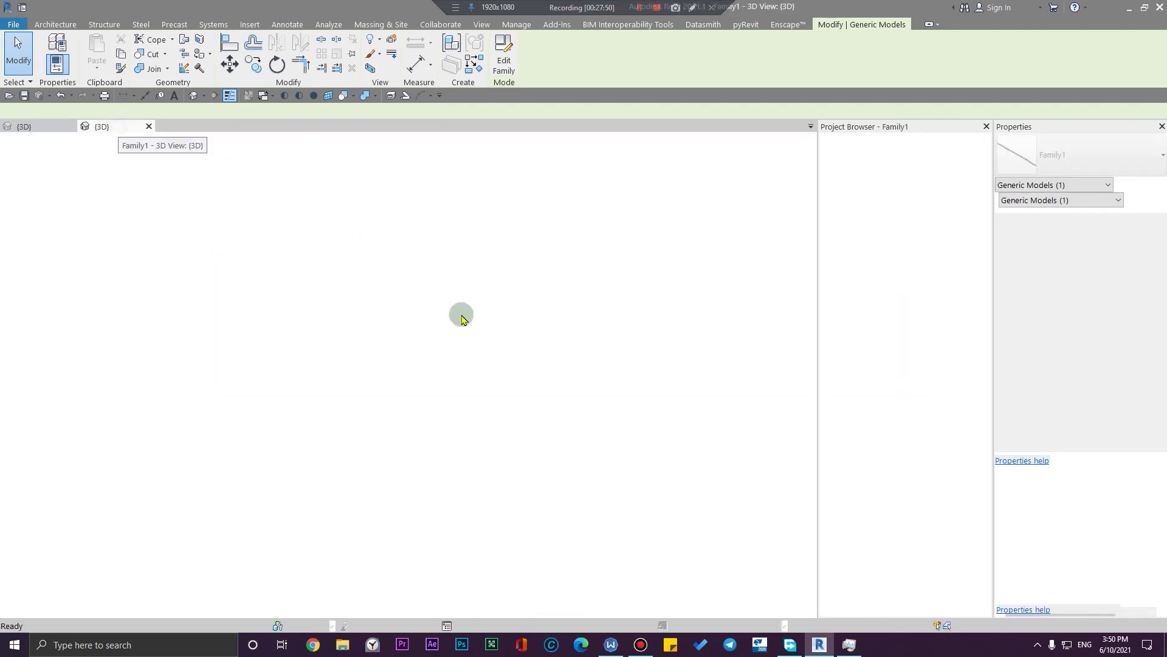
{"action": "scroll", "coordinate": [555, 420], "scroll_direction": "up", "scroll_amount": 5}
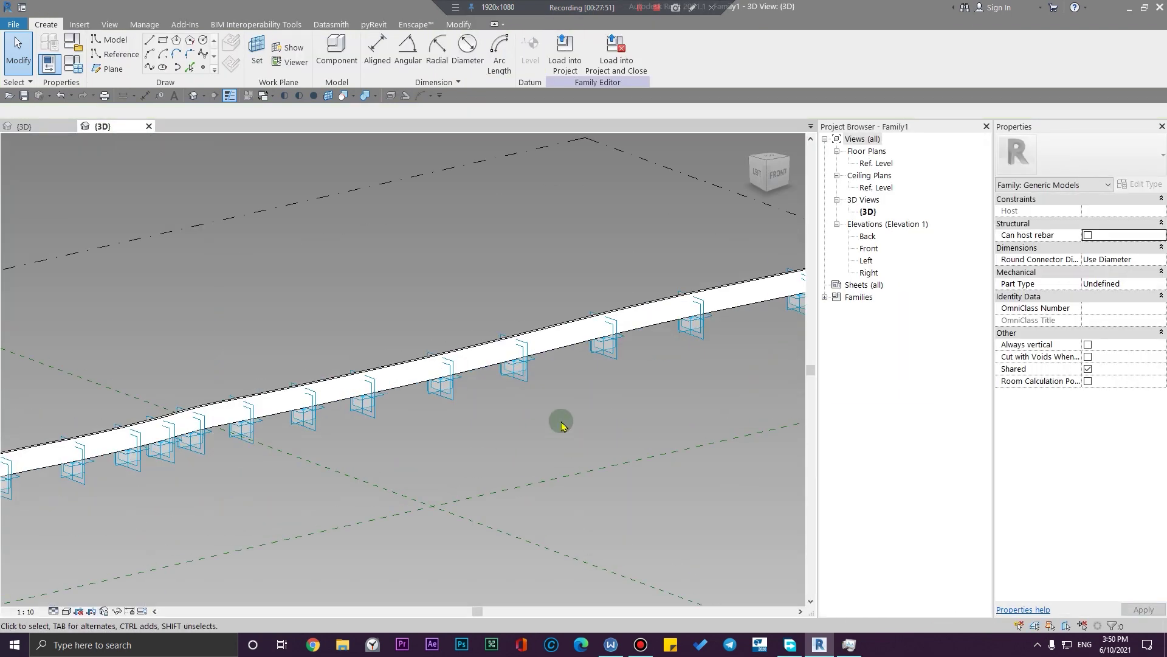
{"action": "left_click", "coordinate": [537, 330]}
{"action": "left_click", "coordinate": [1147, 249]}
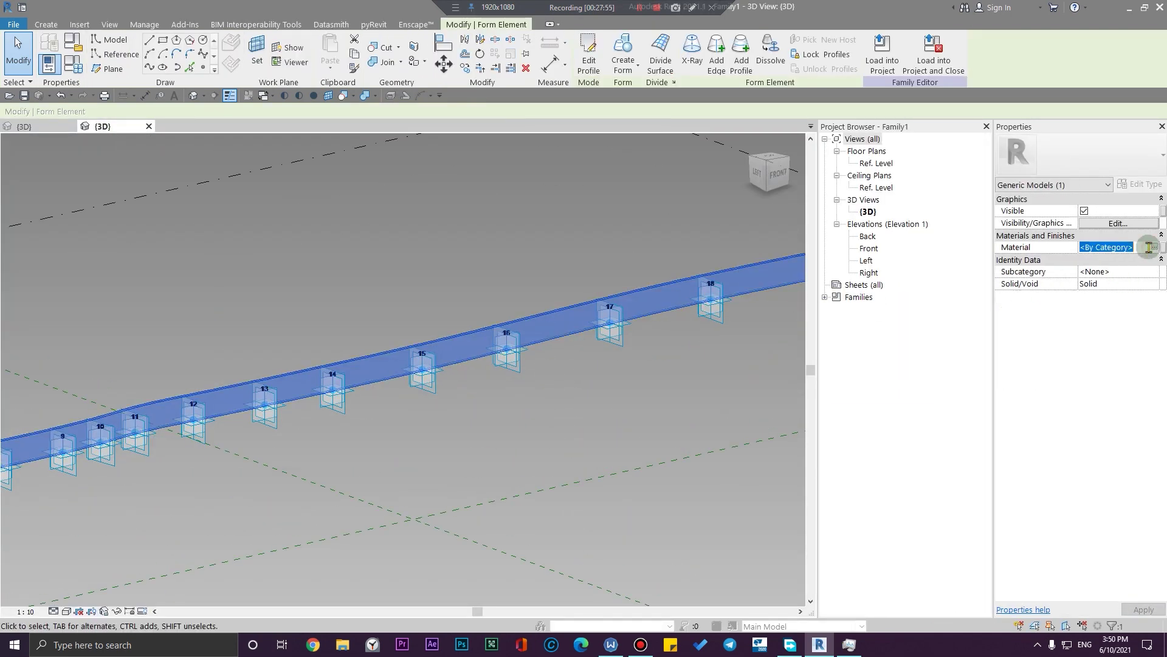
{"action": "left_click", "coordinate": [1155, 247]}
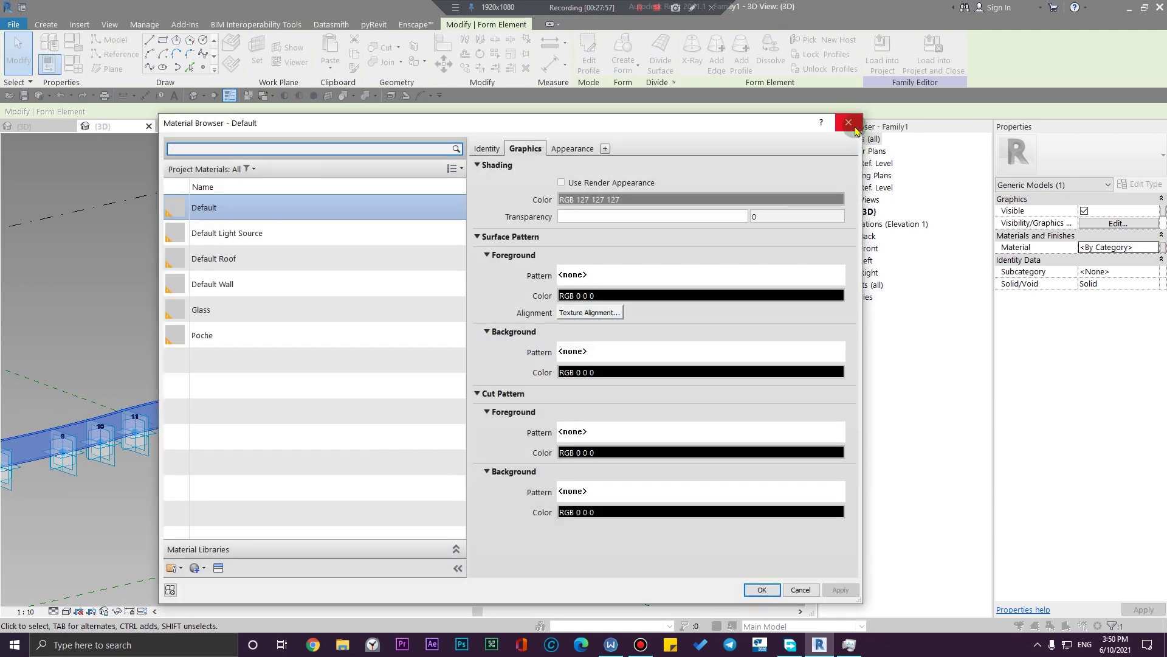
{"action": "left_click", "coordinate": [850, 123]}
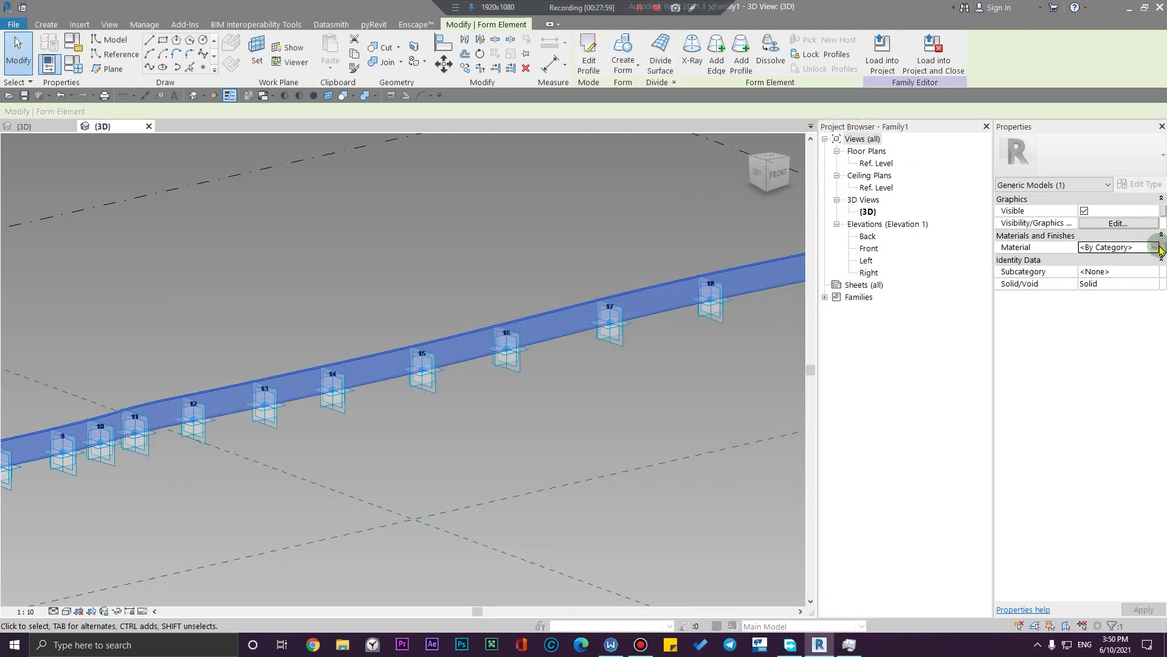
Link the strip form's Material to a new type parameter named material, and reload the family, overwriting the existing version and its parameter values
{"action": "left_click", "coordinate": [1163, 248]}
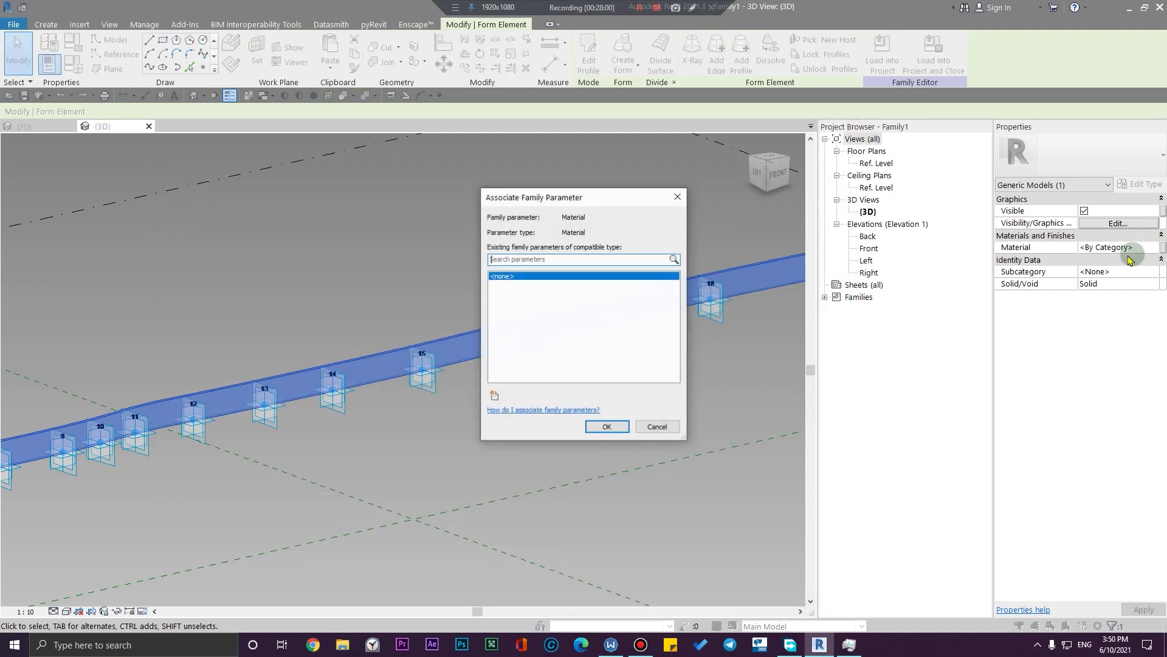
{"action": "left_click", "coordinate": [501, 394]}
{"action": "type", "text": "ma"}
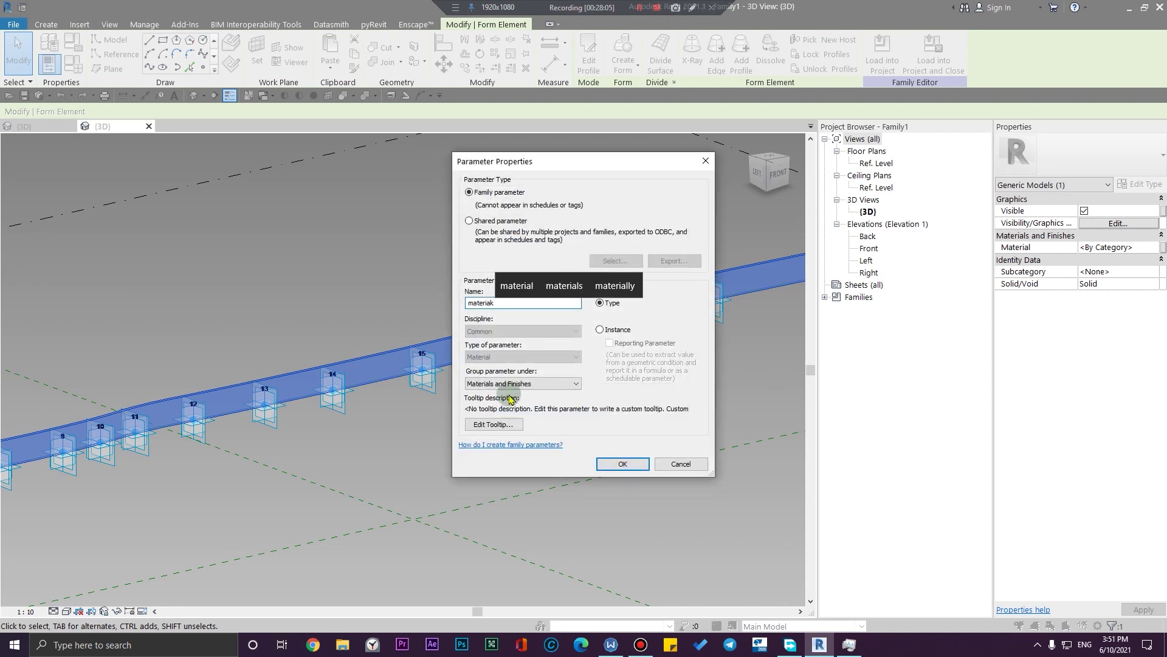
{"action": "type", "text": "teriak"}
{"action": "key", "text": "BackSpace"}
{"action": "type", "text": "l"}
{"action": "key", "text": "Return"}
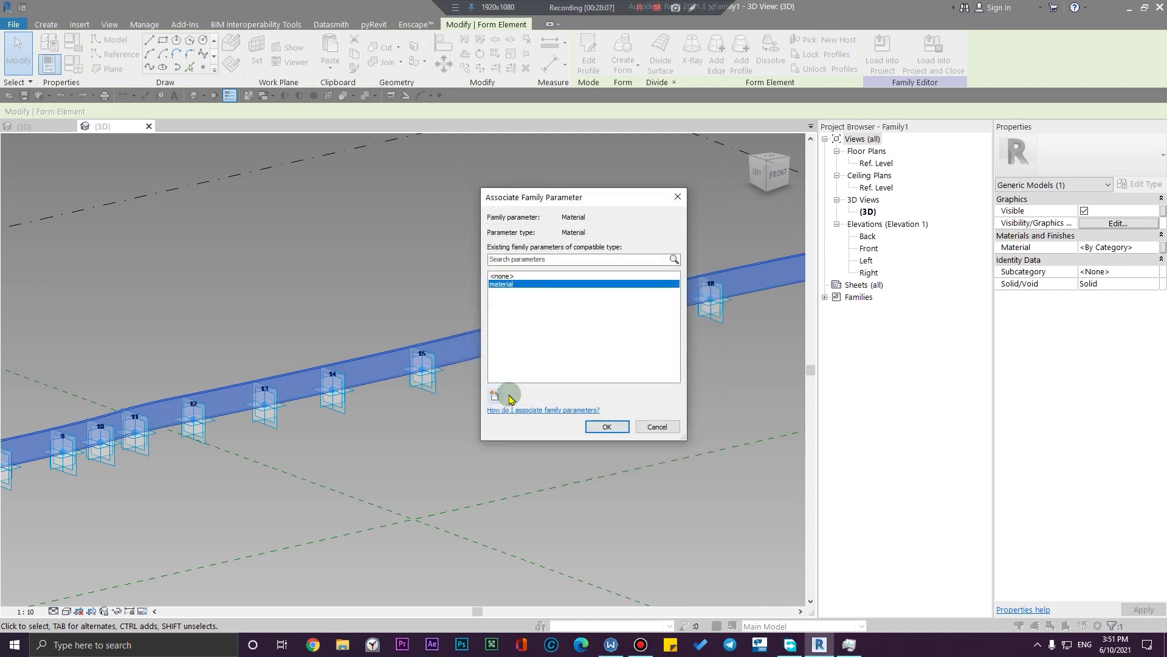
{"action": "left_click", "coordinate": [607, 427]}
{"action": "left_click", "coordinate": [882, 55]}
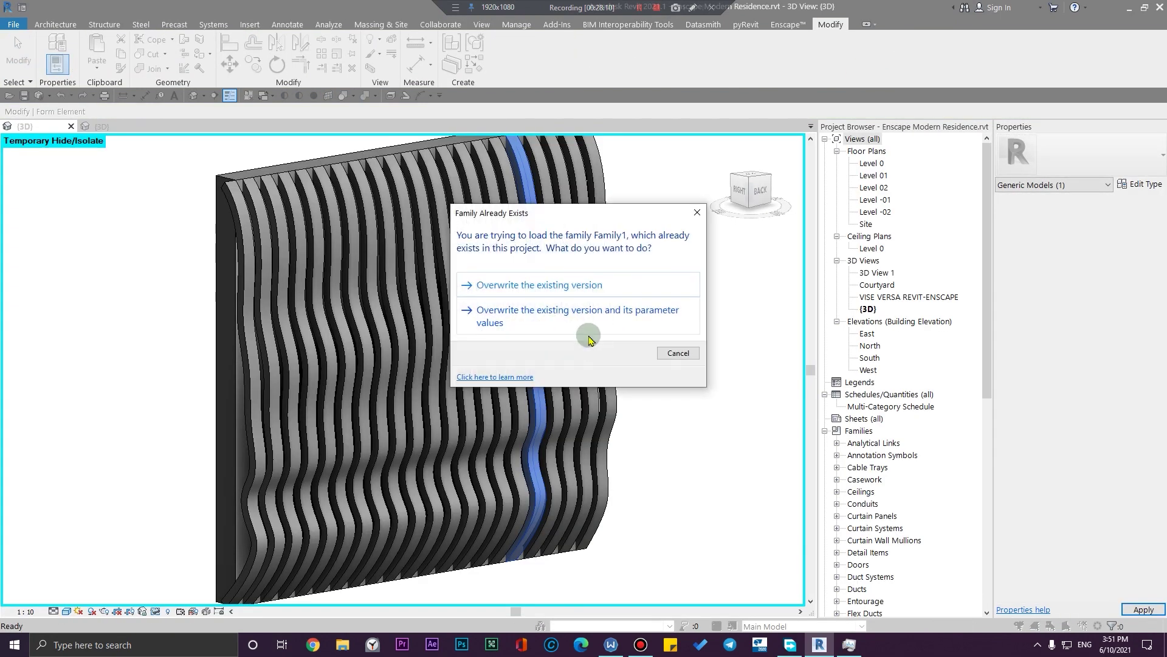
{"action": "left_click", "coordinate": [560, 323]}
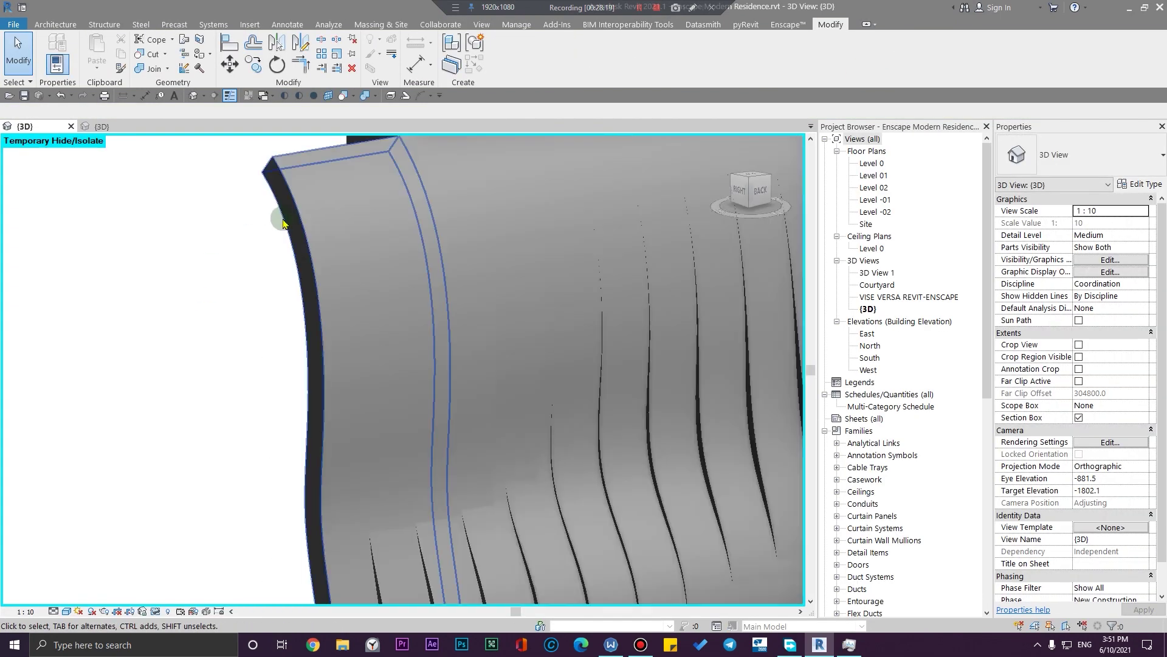
Set the strip type's Height to 80 and assign a newly created material with a wood-coloured appearance to its material parameter
{"action": "scroll", "coordinate": [261, 307], "scroll_direction": "down", "scroll_amount": 3}
{"action": "left_click", "coordinate": [293, 302]}
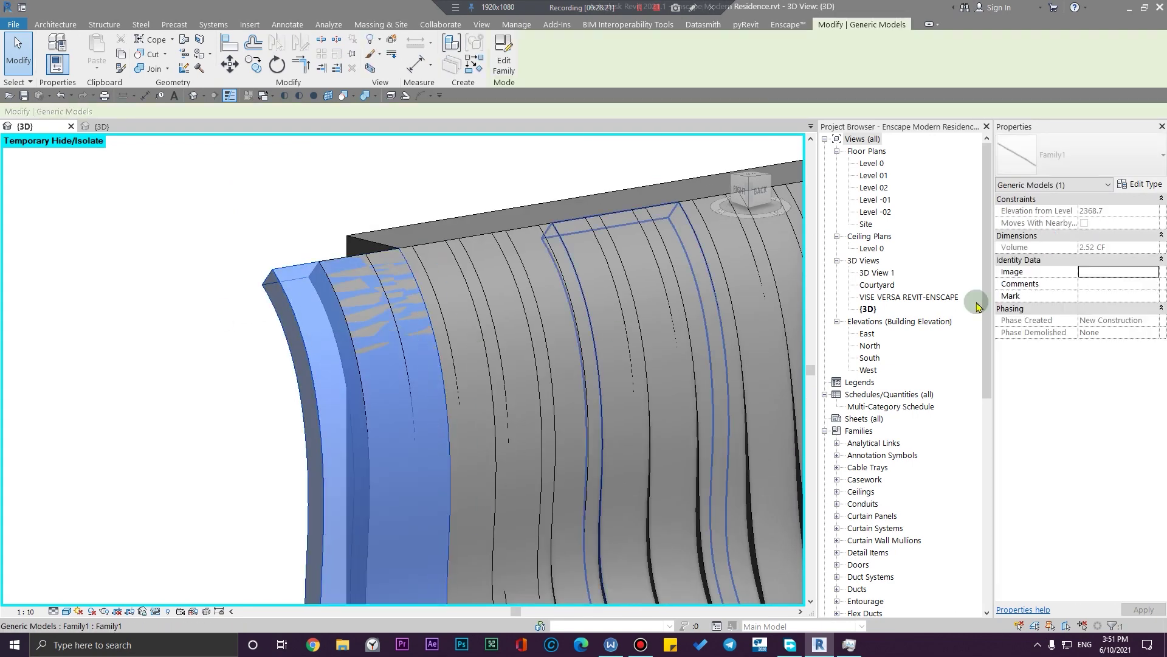
{"action": "left_click", "coordinate": [1137, 184]}
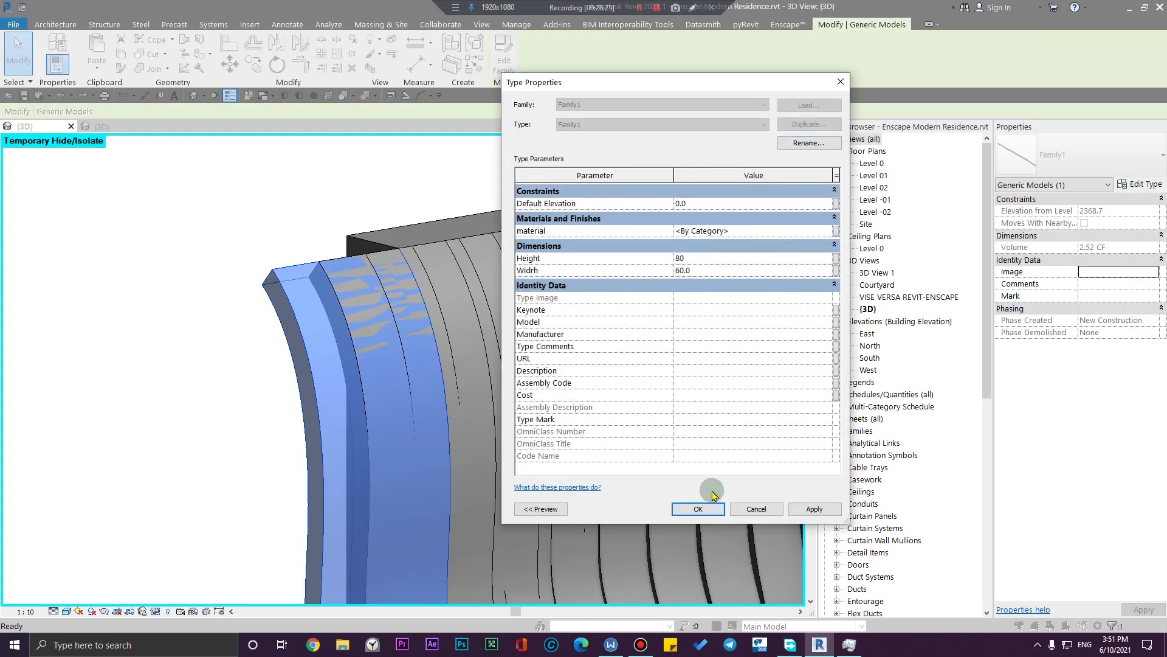
{"action": "left_click", "coordinate": [828, 230]}
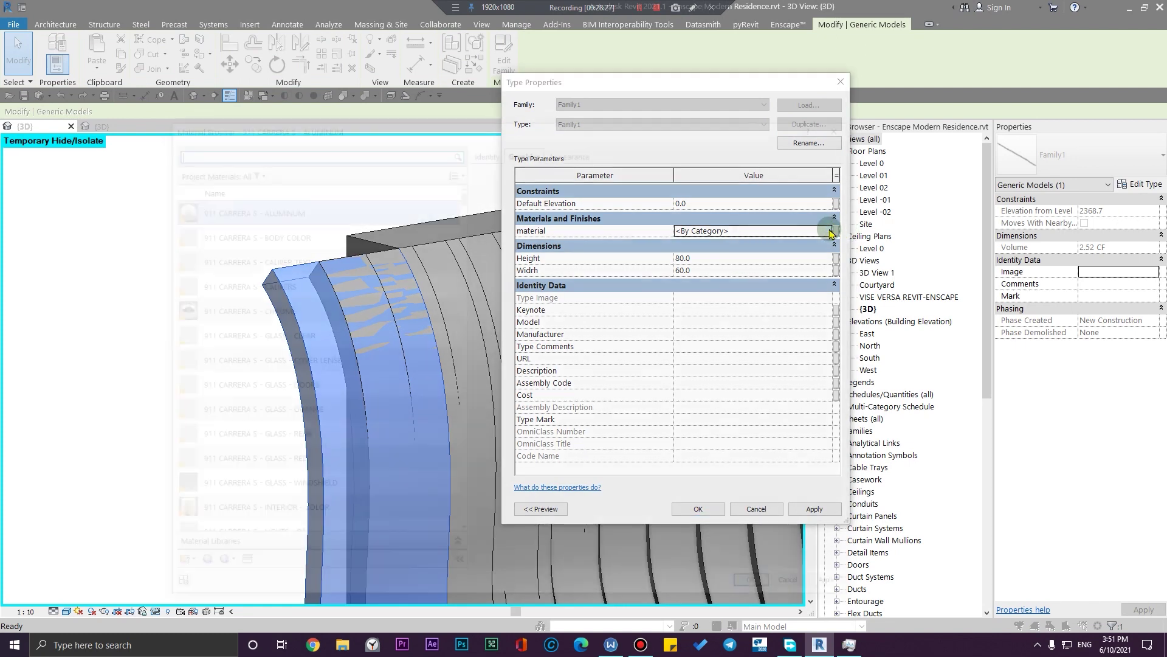
{"action": "left_click", "coordinate": [197, 568]}
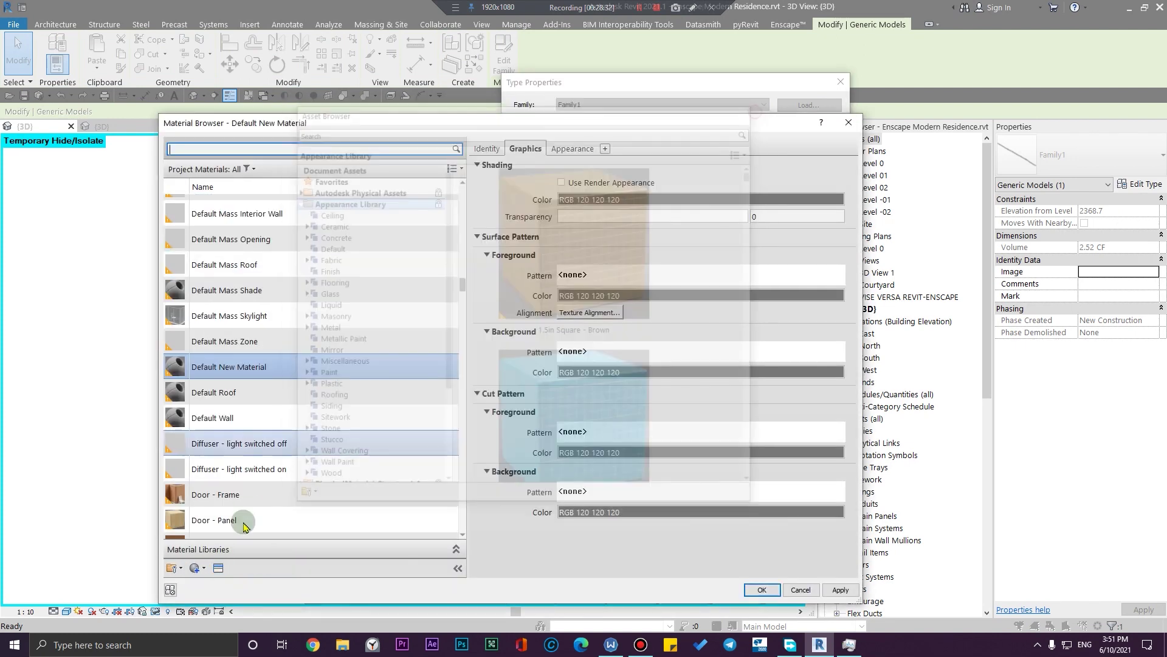
{"action": "left_click", "coordinate": [754, 588]}
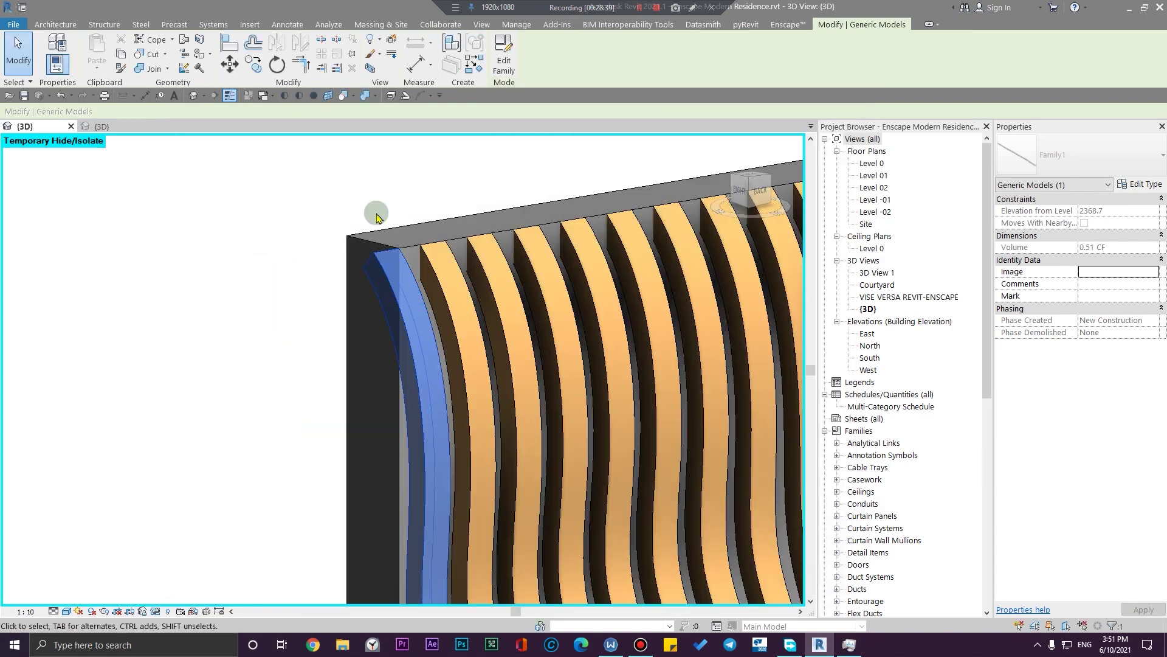
Examine the wood-coloured strips on the wavy panel from several angles and up close at the lower edge
{"action": "left_click", "coordinate": [349, 190]}
{"action": "scroll", "coordinate": [631, 386], "scroll_direction": "down", "scroll_amount": 5}
{"action": "middle_click_drag", "start_coordinate": [630, 386], "coordinate": [659, 617]}
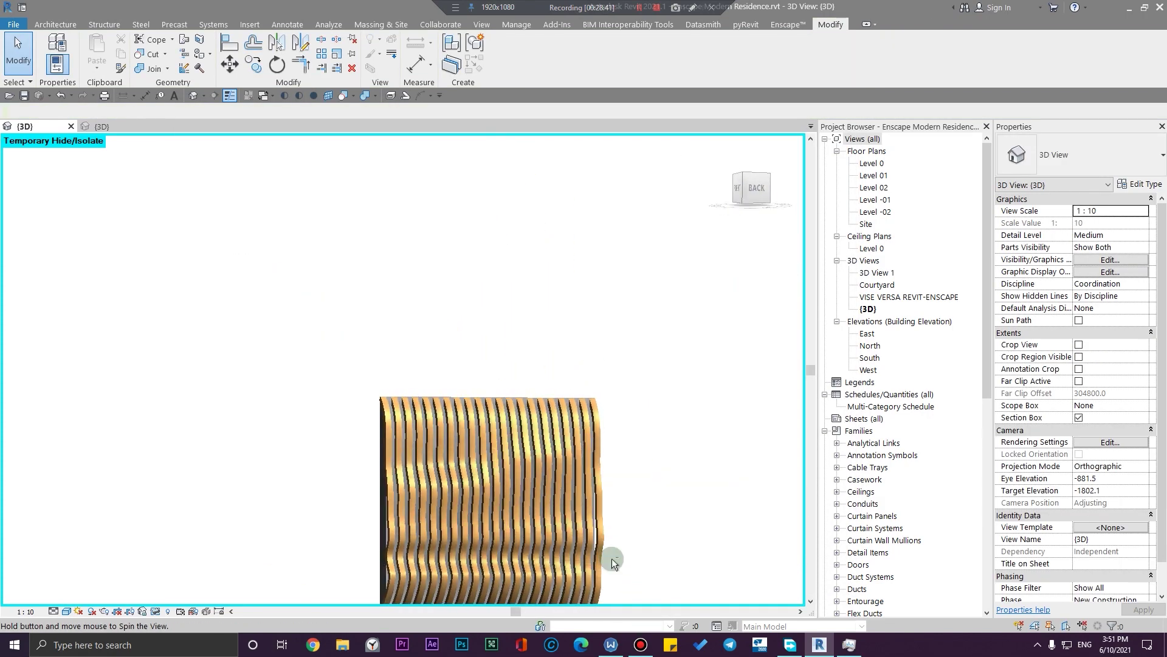
{"action": "scroll", "coordinate": [550, 487], "scroll_direction": "up", "scroll_amount": 6}
{"action": "scroll", "coordinate": [559, 455], "scroll_direction": "down", "scroll_amount": 5}
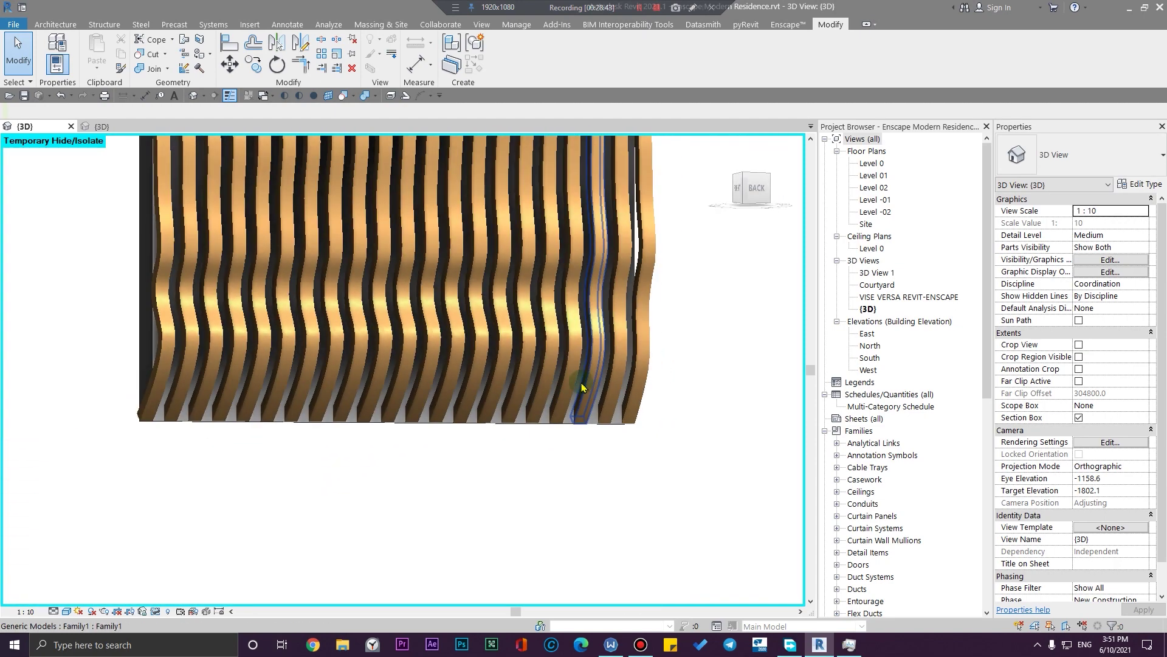
{"action": "middle_click_drag", "start_coordinate": [559, 456], "coordinate": [691, 555], "text": "shift"}
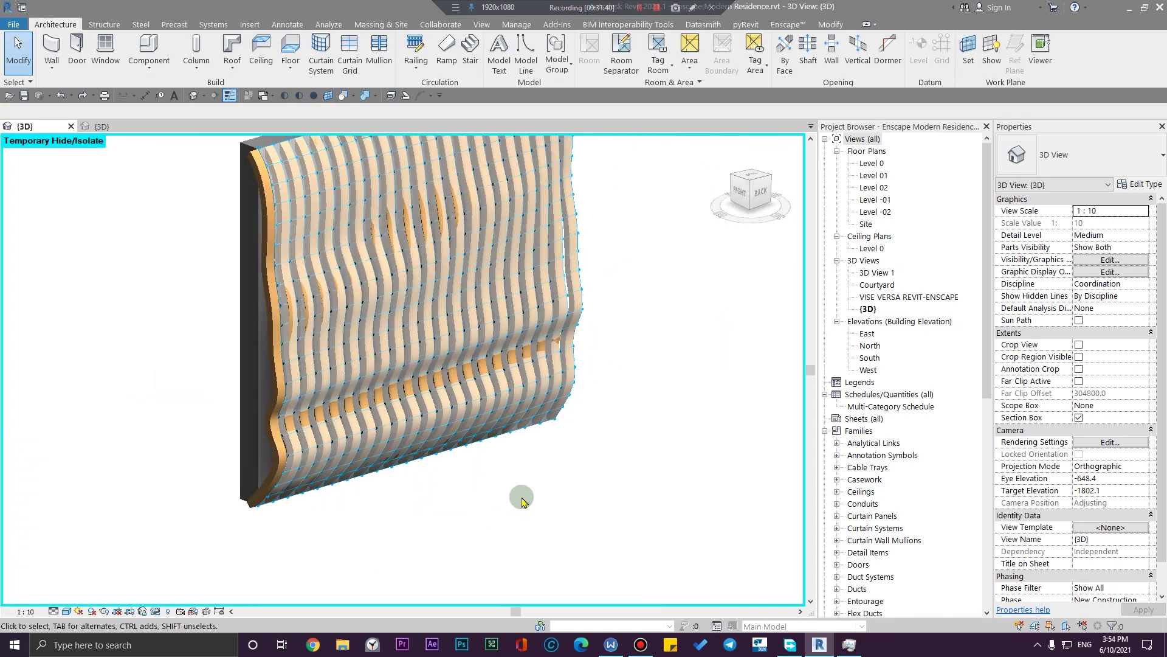
{"action": "middle_click_drag", "start_coordinate": [521, 495], "coordinate": [584, 556]}
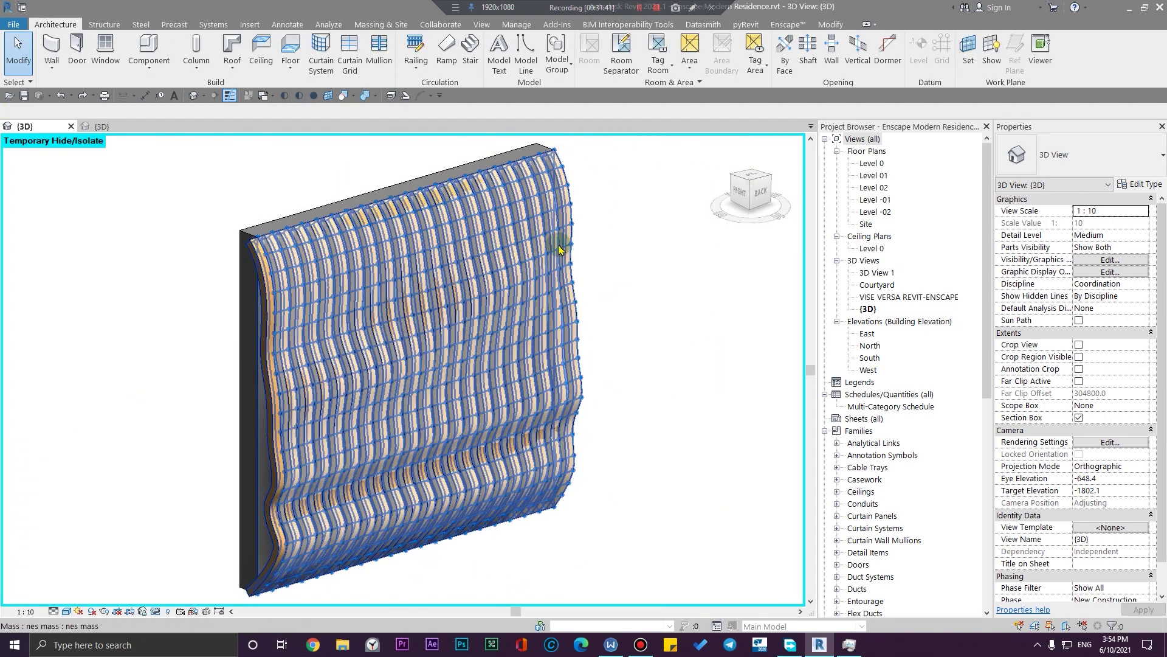
{"action": "middle_click_drag", "start_coordinate": [663, 355], "coordinate": [620, 386], "text": "shift"}
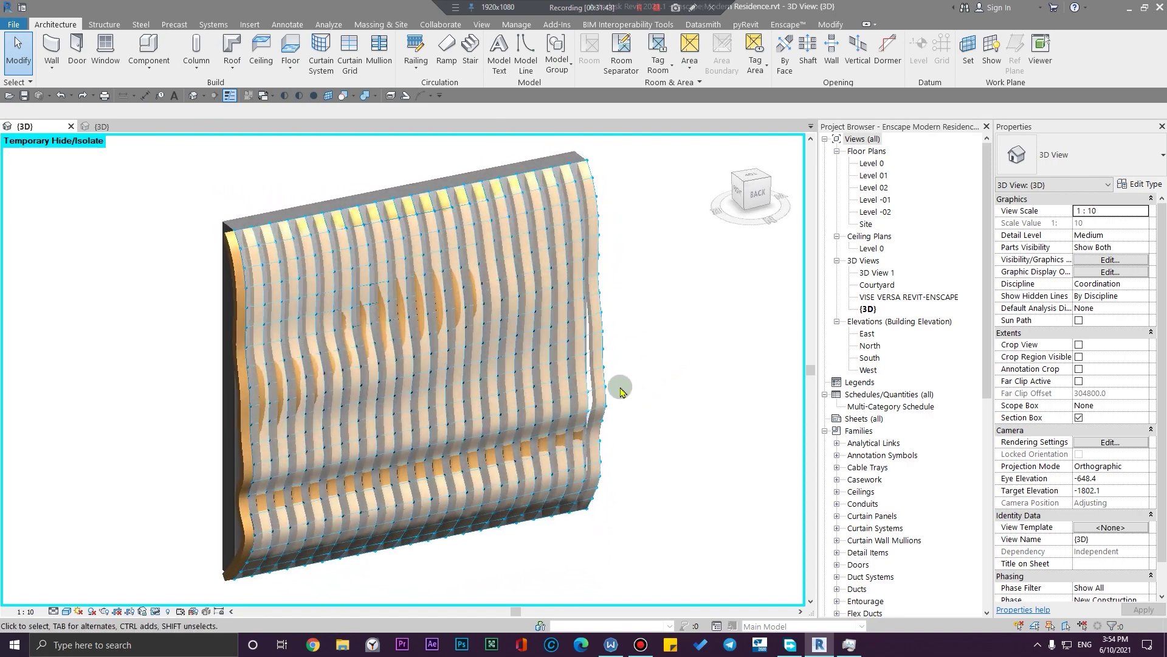
Open the wavy mass behind the strips for in-place editing
{"action": "scroll", "coordinate": [621, 385], "scroll_direction": "up", "scroll_amount": 8}
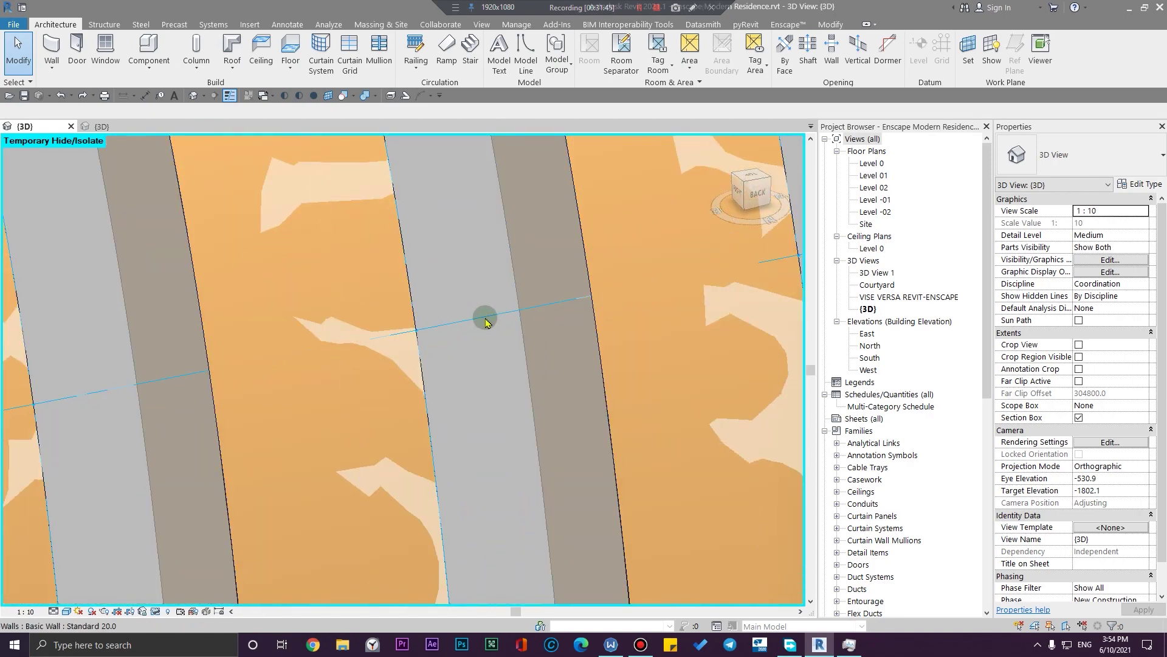
{"action": "left_click", "coordinate": [485, 322]}
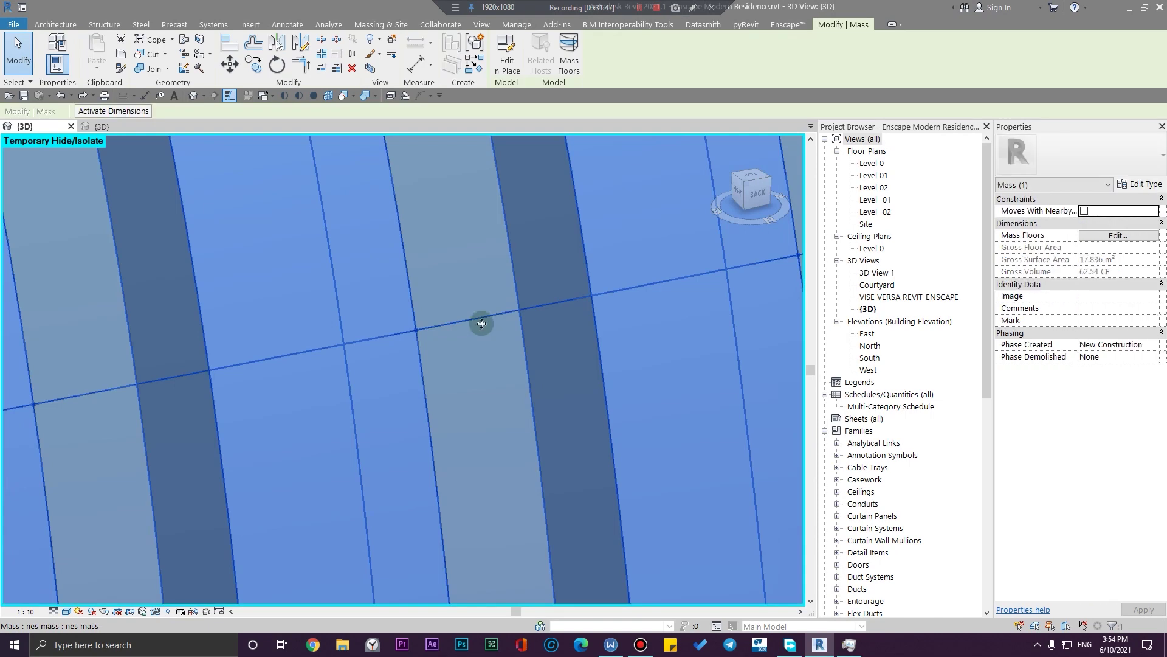
{"action": "key", "text": "Escape"}
{"action": "left_click", "coordinate": [450, 332]}
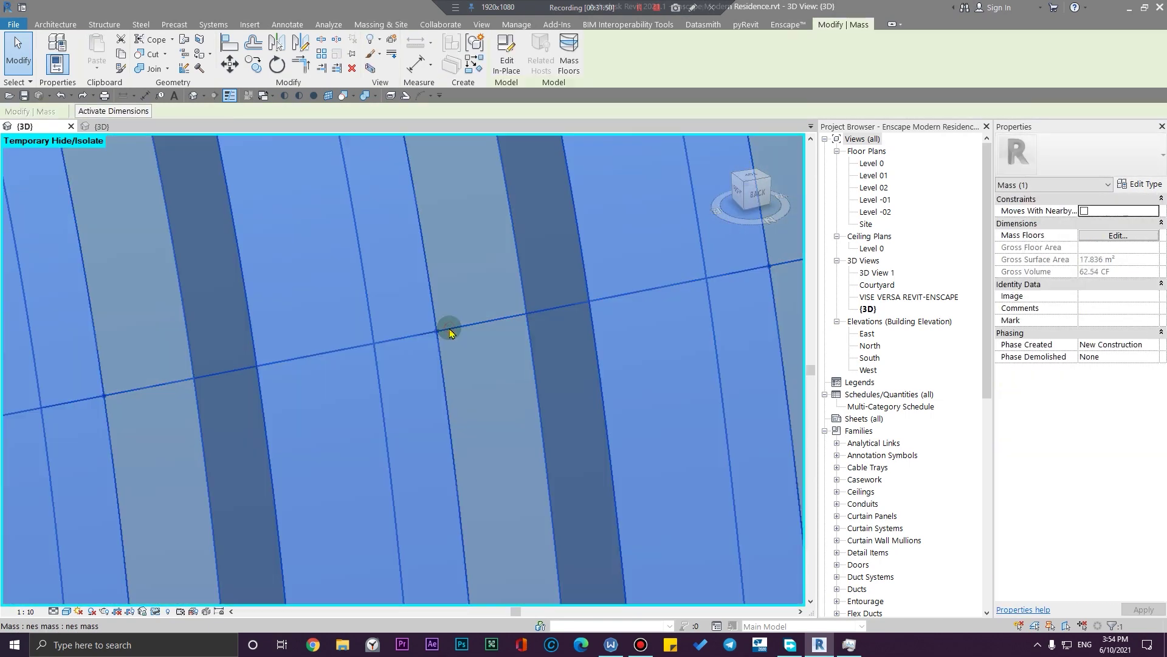
{"action": "key", "text": "Escape"}
{"action": "double_click", "coordinate": [454, 335]}
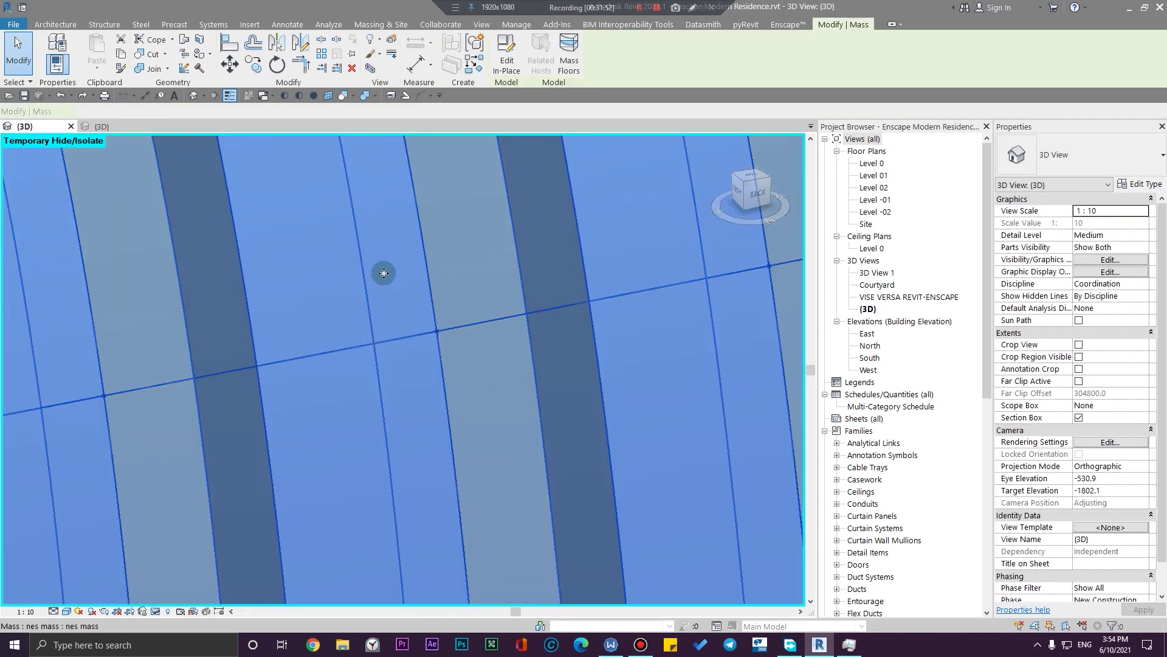
{"action": "scroll", "coordinate": [441, 394], "scroll_direction": "up", "scroll_amount": 2}
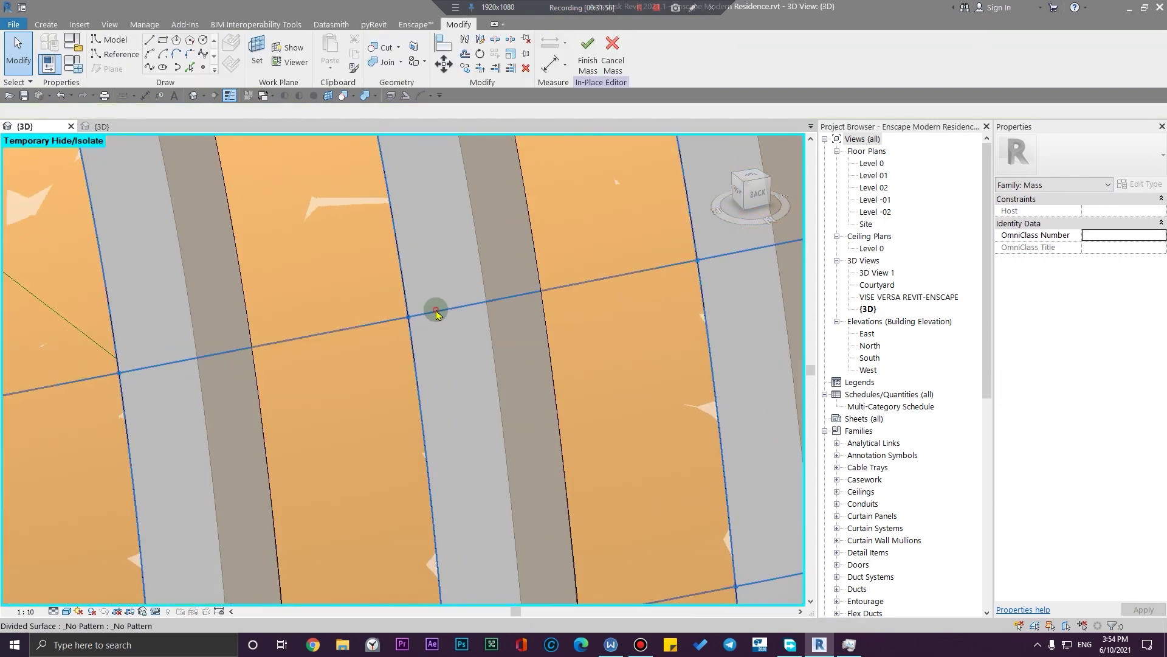
Select the divided surface of the mass and set its U Grid number to 30
{"action": "left_click", "coordinate": [436, 311]}
{"action": "scroll", "coordinate": [436, 312], "scroll_direction": "down", "scroll_amount": 6}
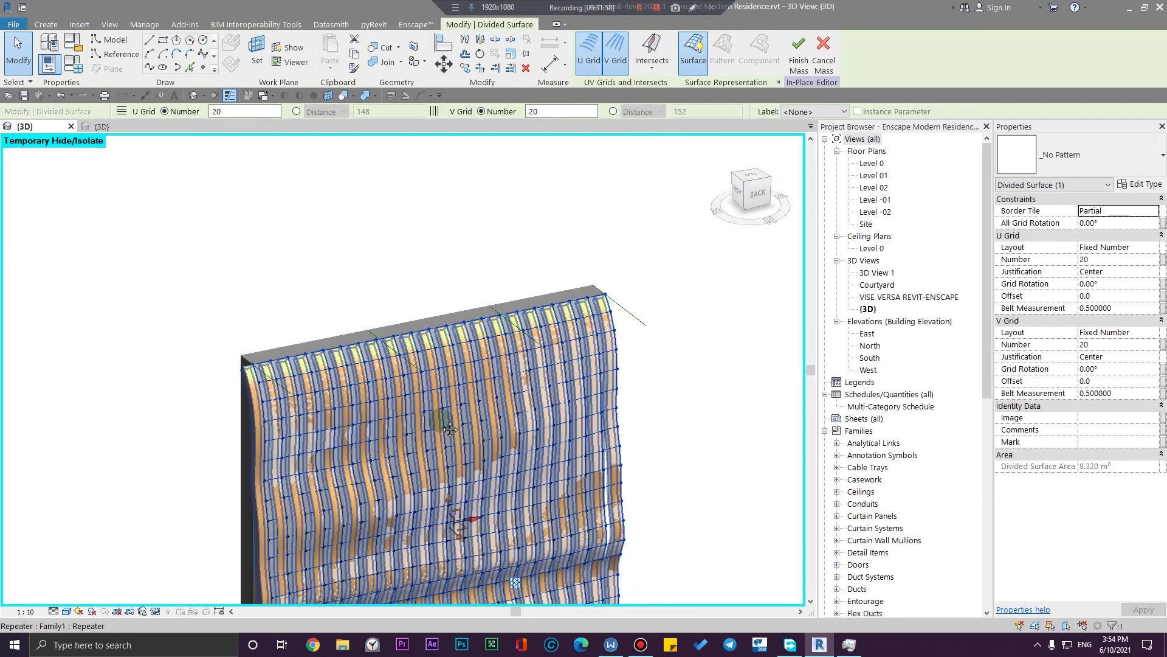
{"action": "middle_click_drag", "start_coordinate": [450, 429], "coordinate": [385, 288]}
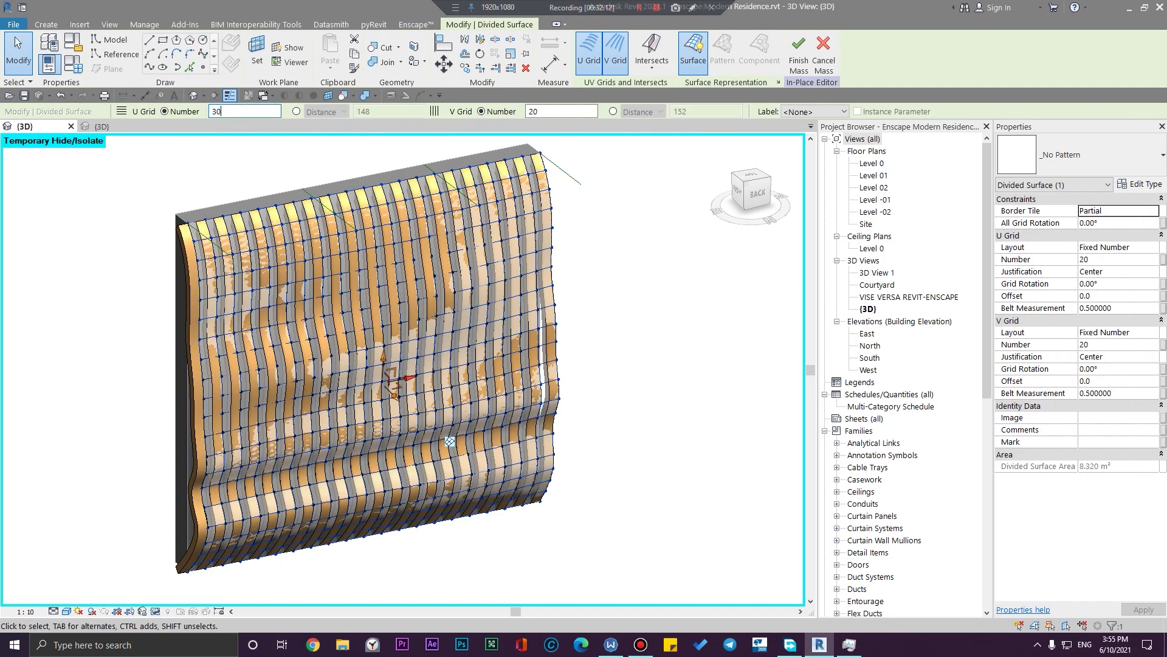
{"action": "key", "text": "Return"}
Inspect the strip spacing near the panel's upper edge and across the whole surface, and finish the in-place mass
{"action": "scroll", "coordinate": [619, 368], "scroll_direction": "up", "scroll_amount": 5}
{"action": "middle_click_drag", "start_coordinate": [654, 343], "coordinate": [758, 532]}
{"action": "middle_click_drag", "start_coordinate": [307, 249], "coordinate": [553, 433]}
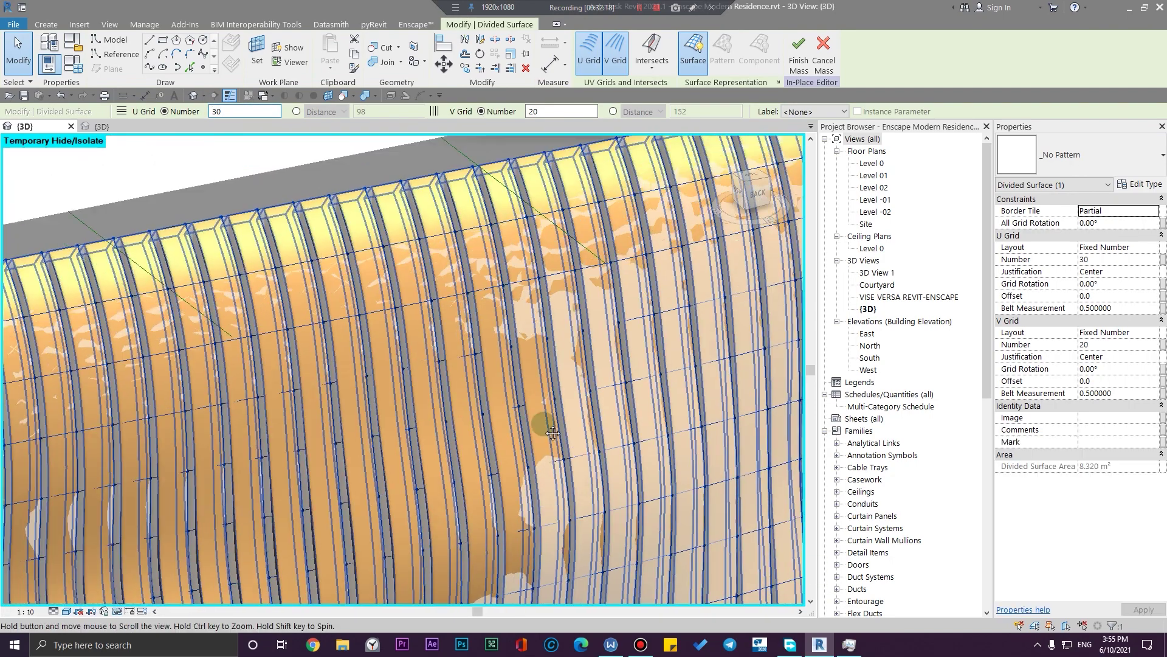
{"action": "scroll", "coordinate": [553, 432], "scroll_direction": "down", "scroll_amount": 8}
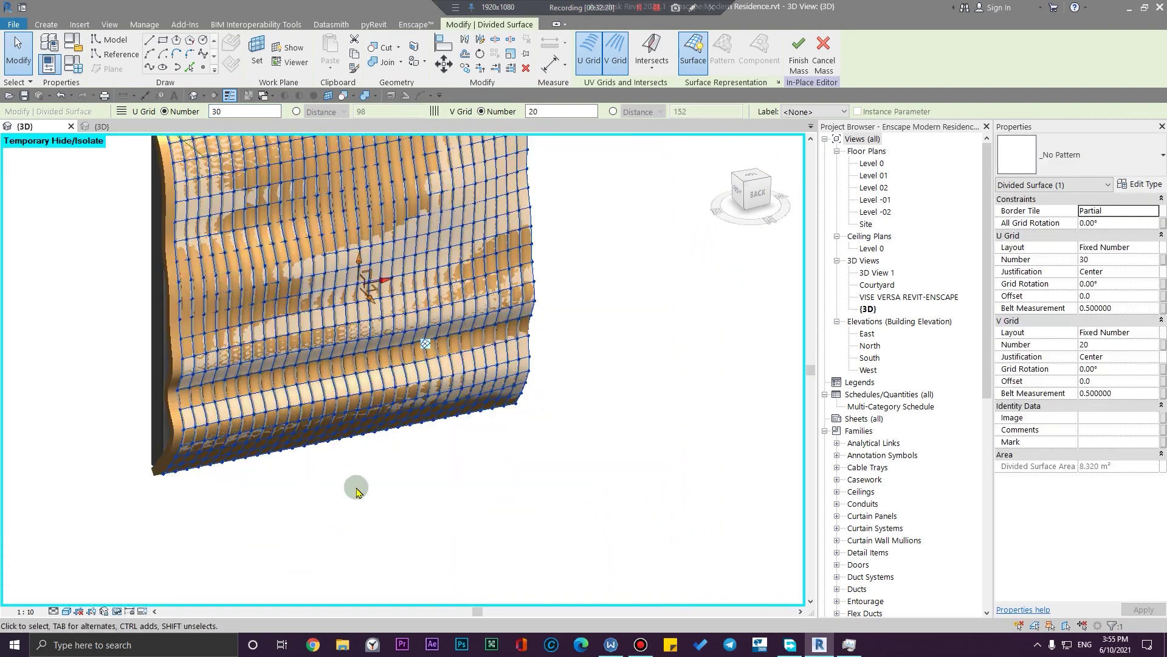
{"action": "middle_click_drag", "start_coordinate": [357, 487], "coordinate": [347, 511], "text": "shift"}
{"action": "left_click", "coordinate": [707, 187]}
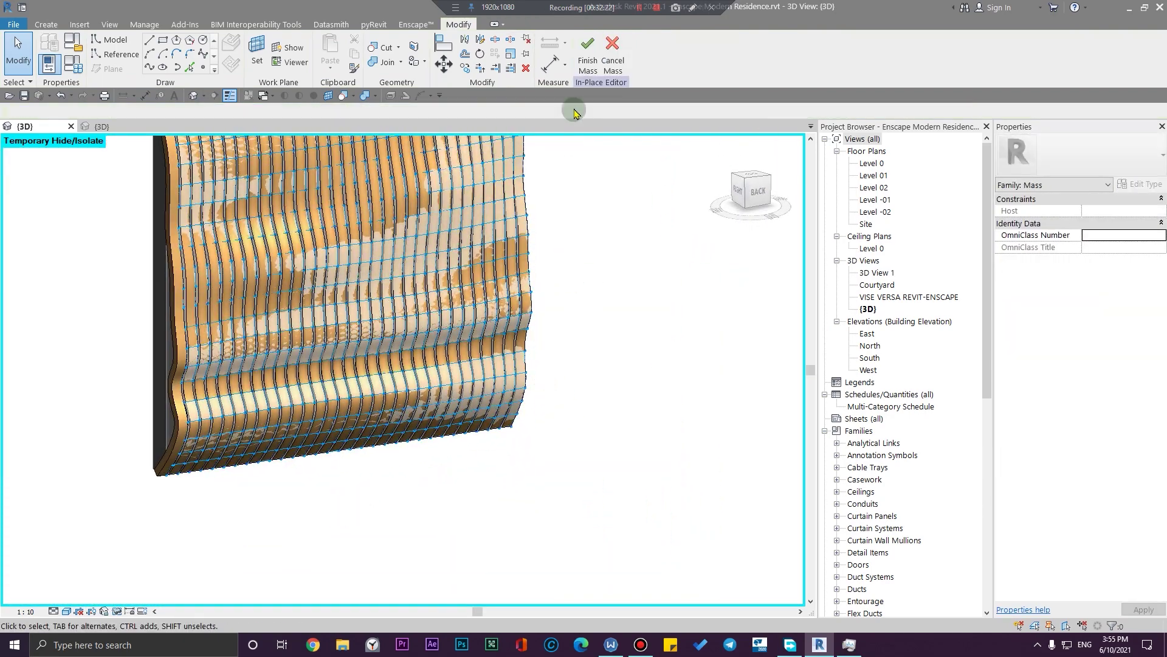
{"action": "left_click", "coordinate": [588, 53]}
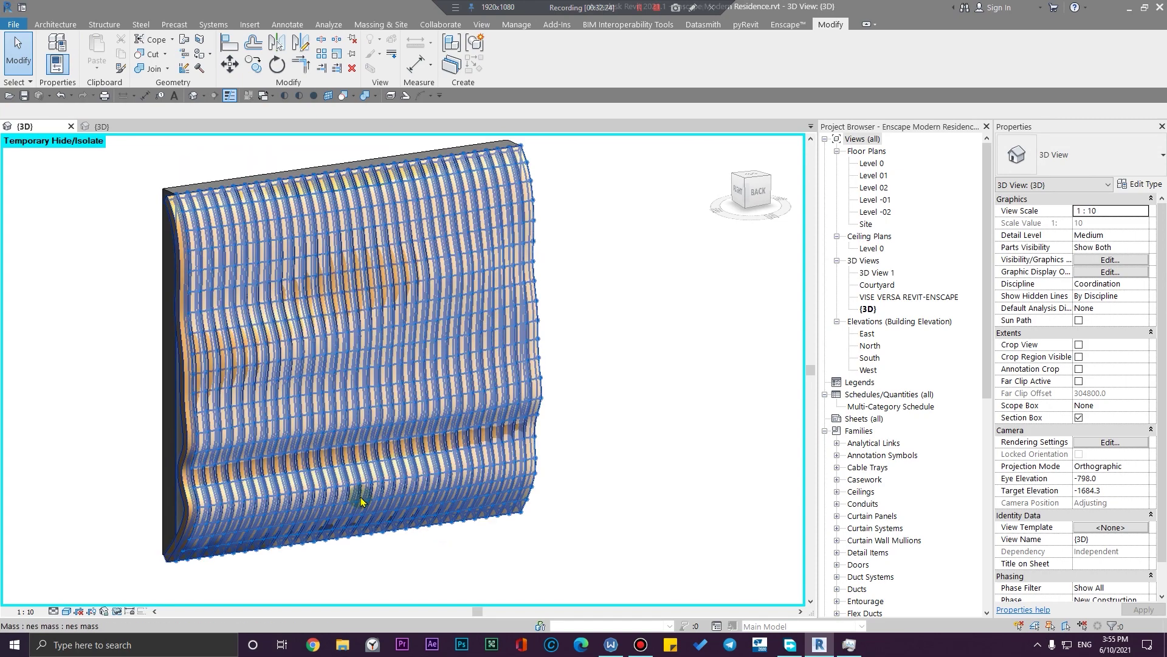
Check that the Mass category is off in the 3D view's visibility overrides, and set mass display to Show Mass by View Settings
{"action": "key", "text": "v"}
{"action": "key", "text": "v"}
{"action": "left_click", "coordinate": [271, 394]}
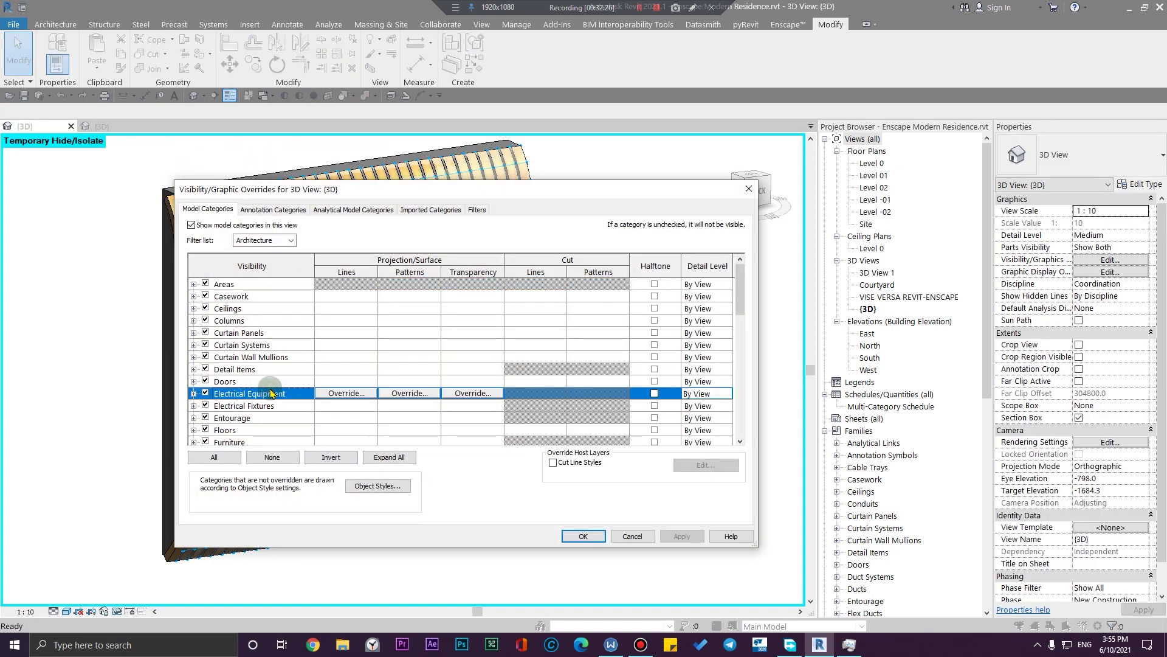
{"action": "key", "text": "m"}
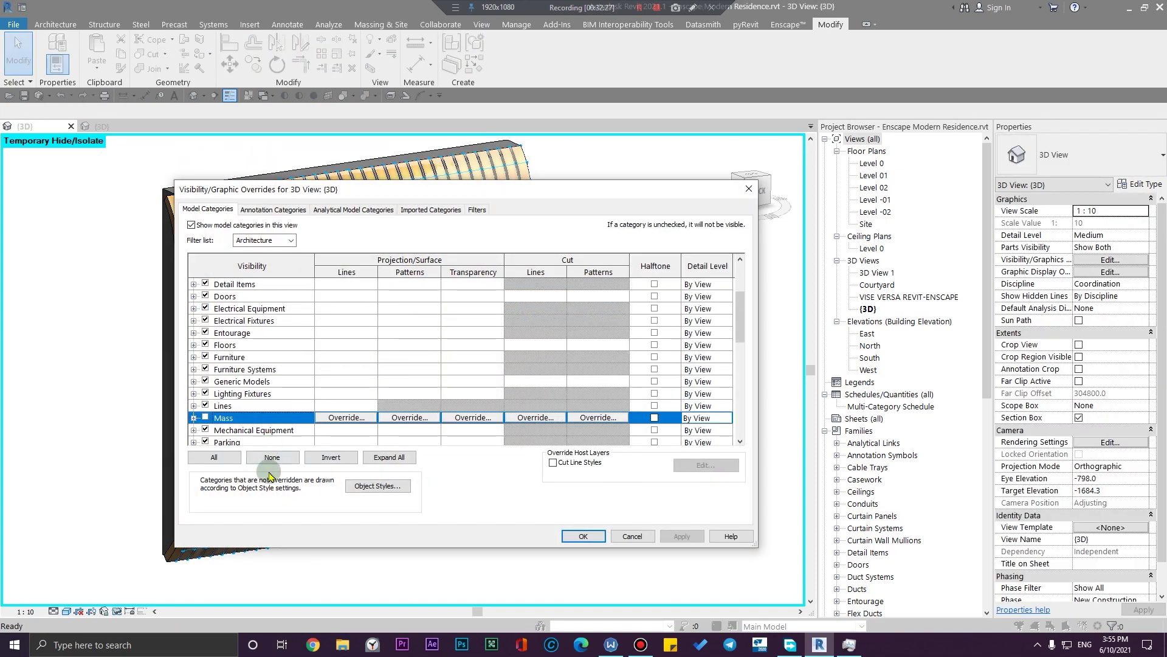
{"action": "left_click", "coordinate": [583, 536]}
{"action": "left_click", "coordinate": [382, 25]}
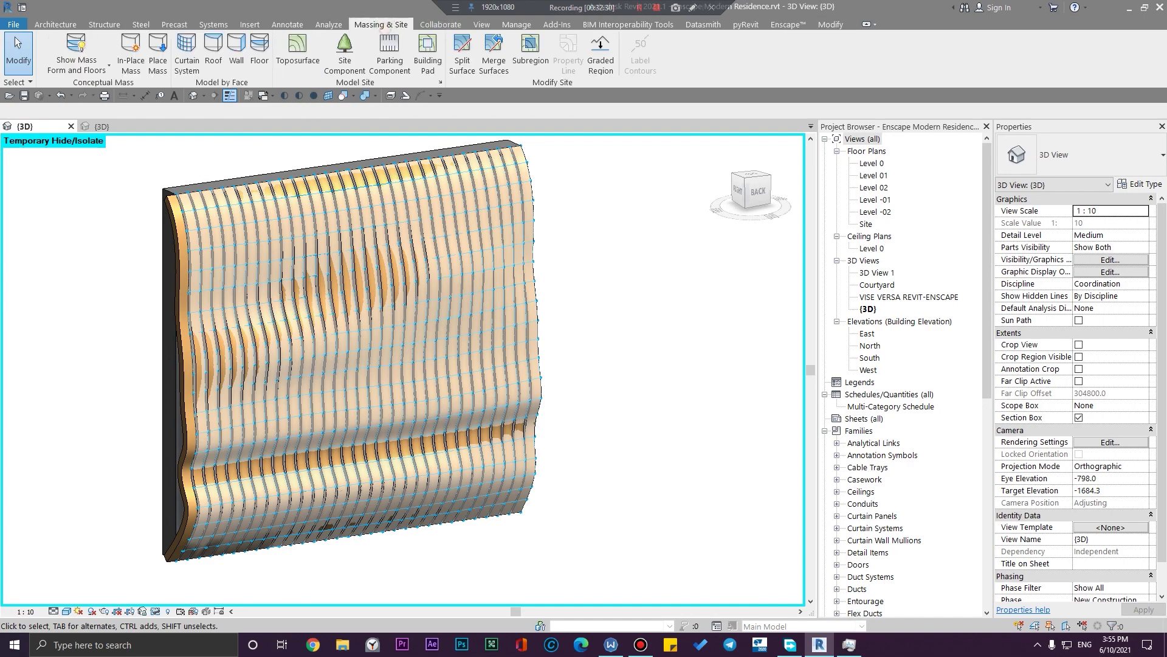
{"action": "left_click", "coordinate": [76, 54]}
Examine the finished panel of wavy strips from the front, the side and close up
{"action": "scroll", "coordinate": [580, 399], "scroll_direction": "up", "scroll_amount": 2}
{"action": "scroll", "coordinate": [579, 399], "scroll_direction": "down", "scroll_amount": 3}
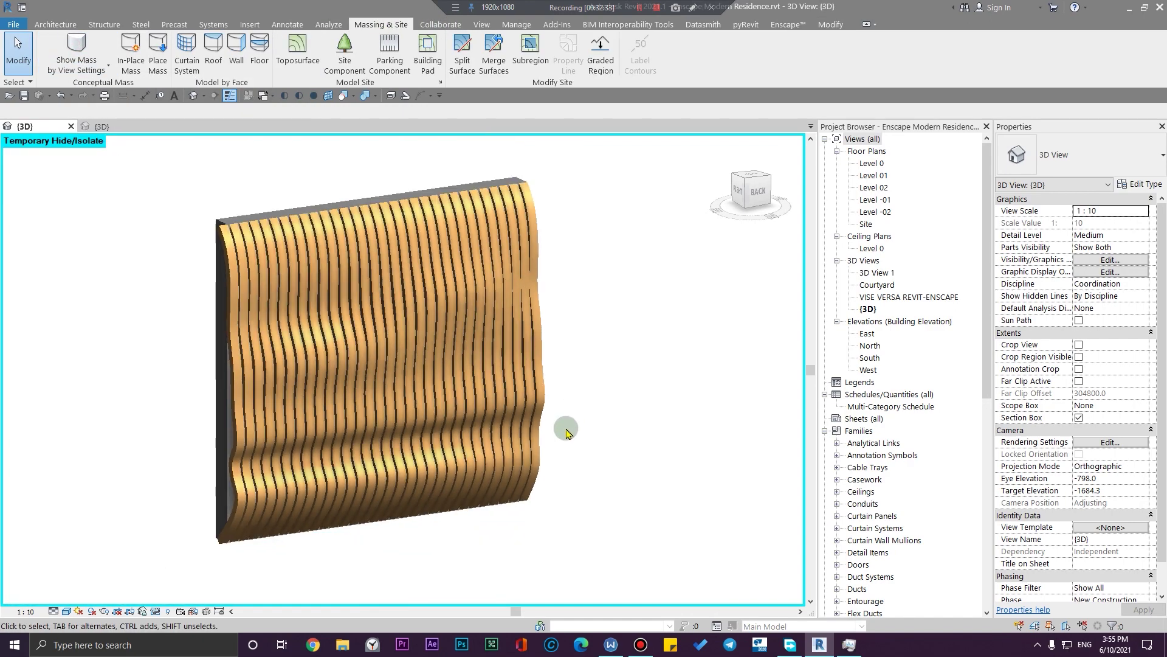
{"action": "middle_click_drag", "start_coordinate": [565, 427], "coordinate": [576, 478], "text": "shift"}
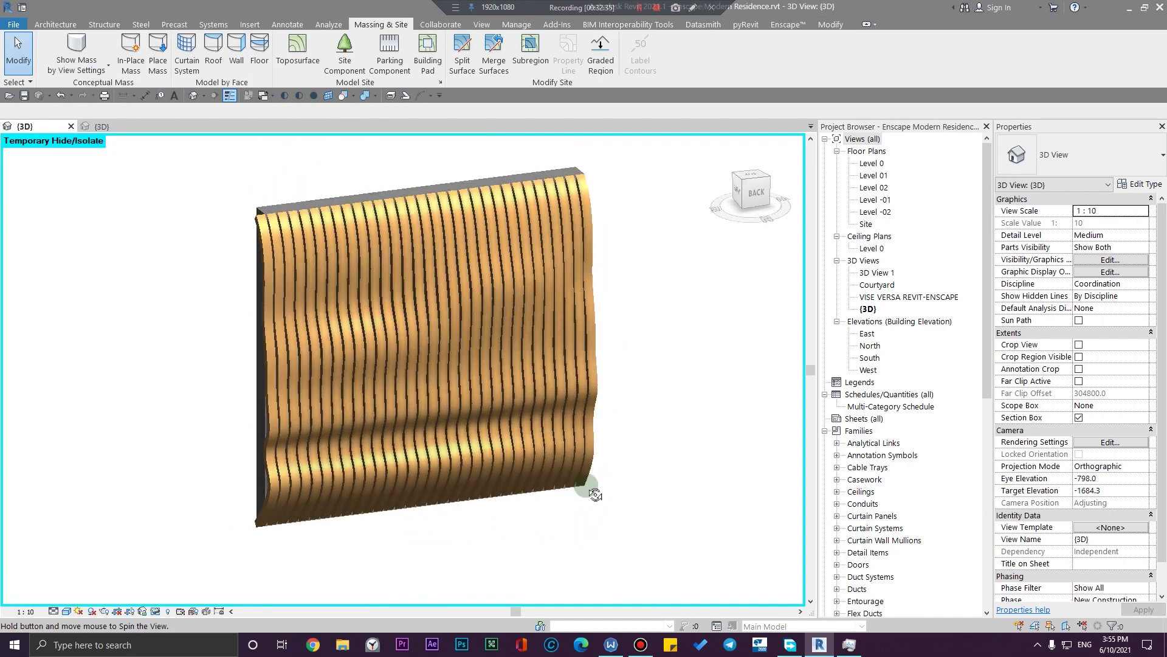
{"action": "scroll", "coordinate": [515, 297], "scroll_direction": "up", "scroll_amount": 2}
{"action": "middle_click_drag", "start_coordinate": [516, 296], "coordinate": [569, 387], "text": "shift"}
{"action": "scroll", "coordinate": [569, 387], "scroll_direction": "down", "scroll_amount": 3}
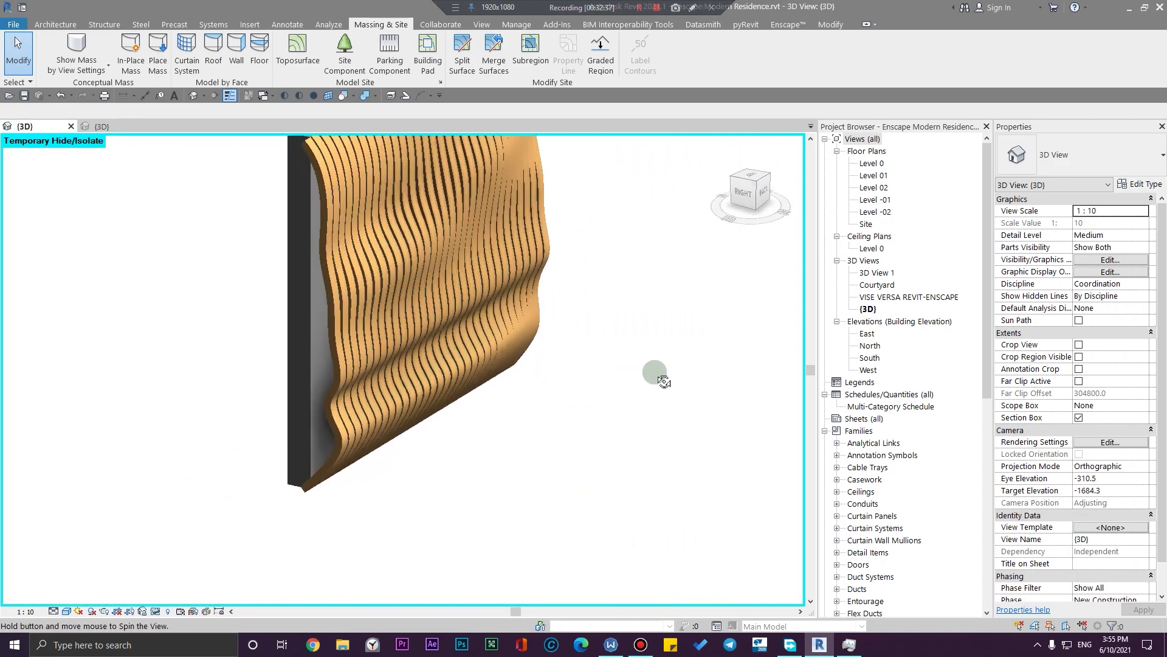